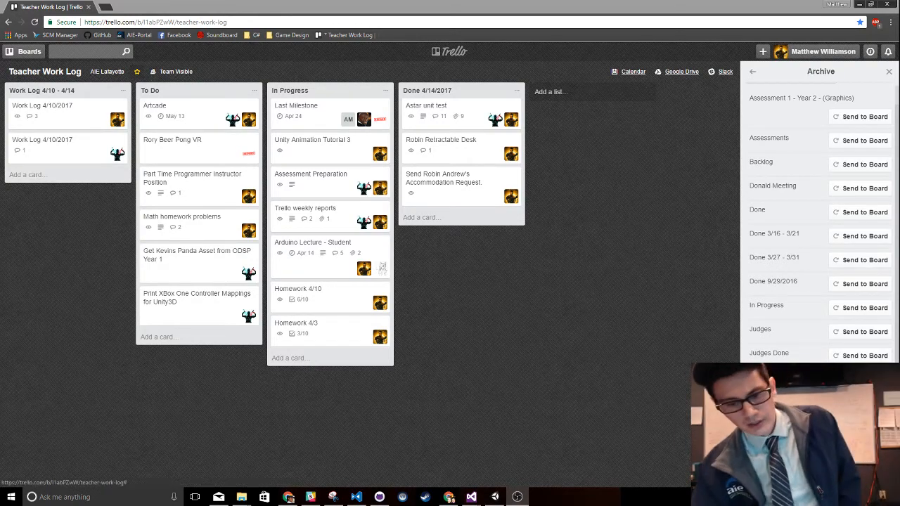
Switch to Unity, end play mode and frame the Beta@Beta character in the Scene view
click(495, 497)
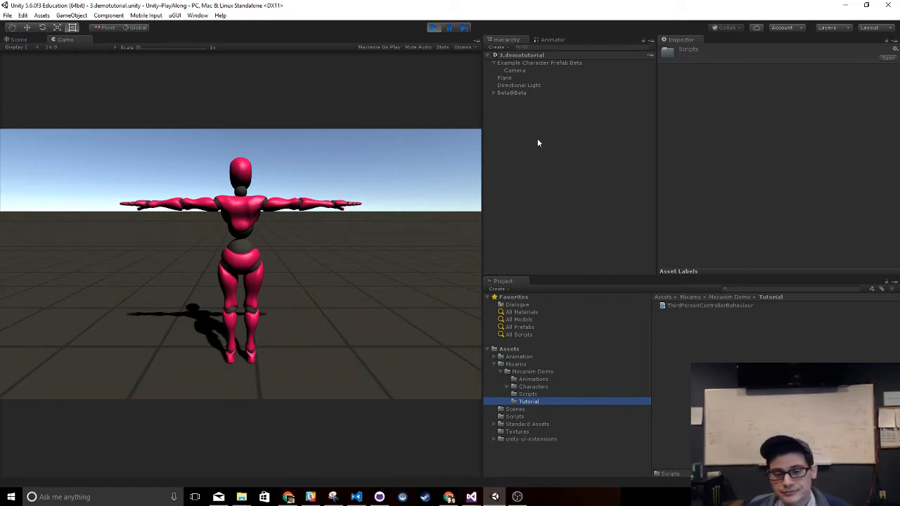
click(537, 93)
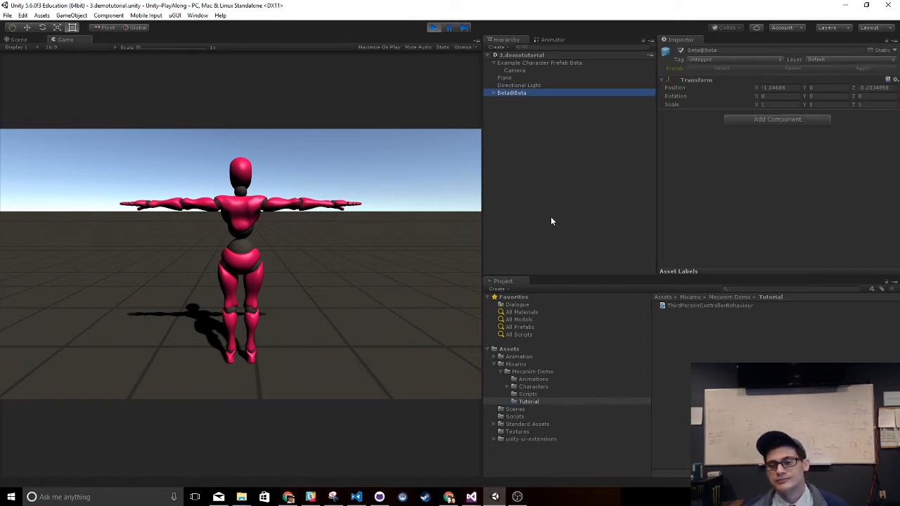
click(539, 165)
click(535, 93)
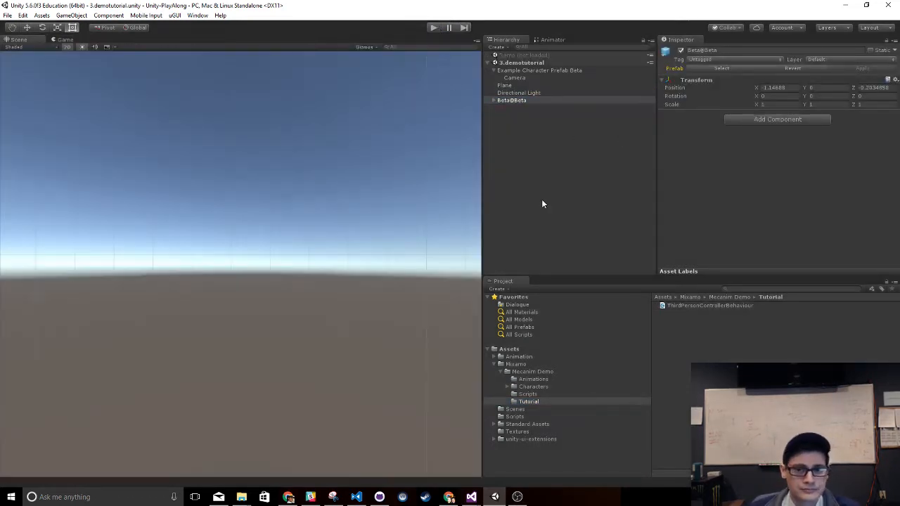
key(f)
key(f)
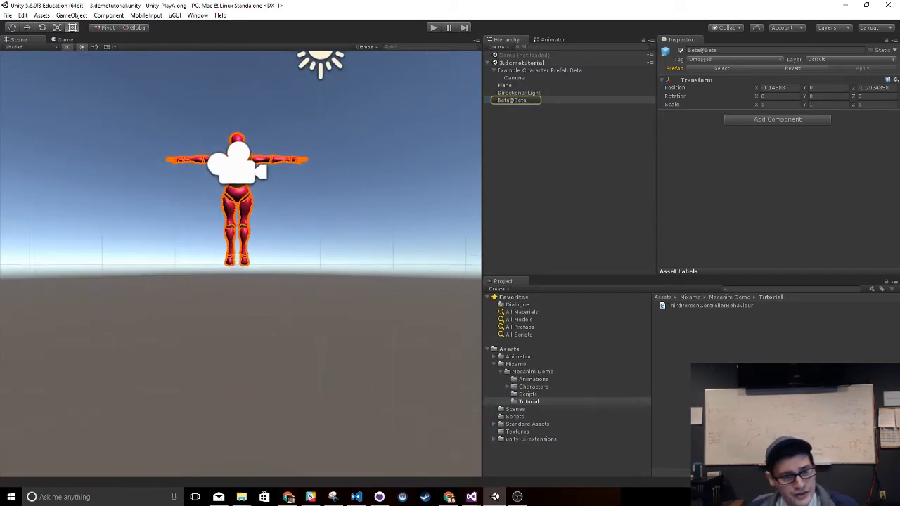
Turn off 2D mode in the Scene view and orbit around the Beta@Beta character
middle_drag(349, 169, 315, 180)
scroll(320, 218, up, 1)
scroll(315, 172, down, 1)
middle_drag(313, 121, 320, 173)
click(66, 47)
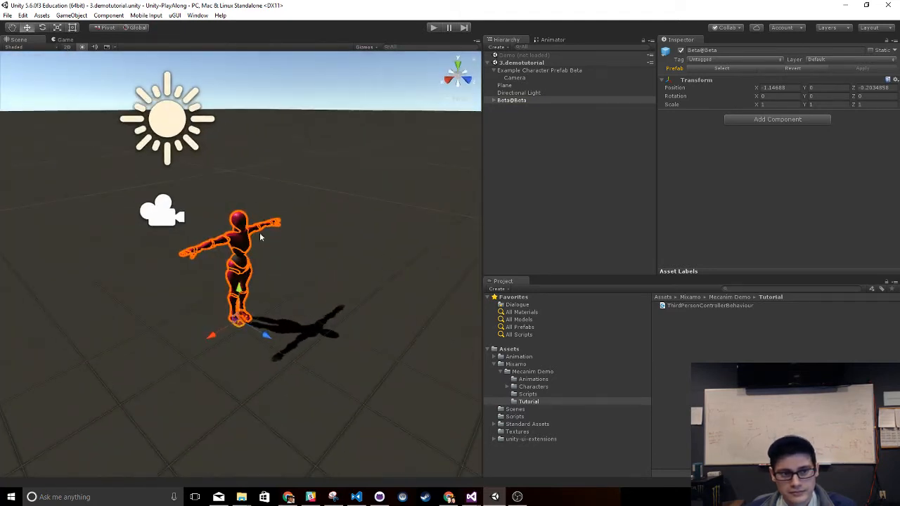
alt+drag(181, 210, 290, 212)
scroll(290, 212, down, 2)
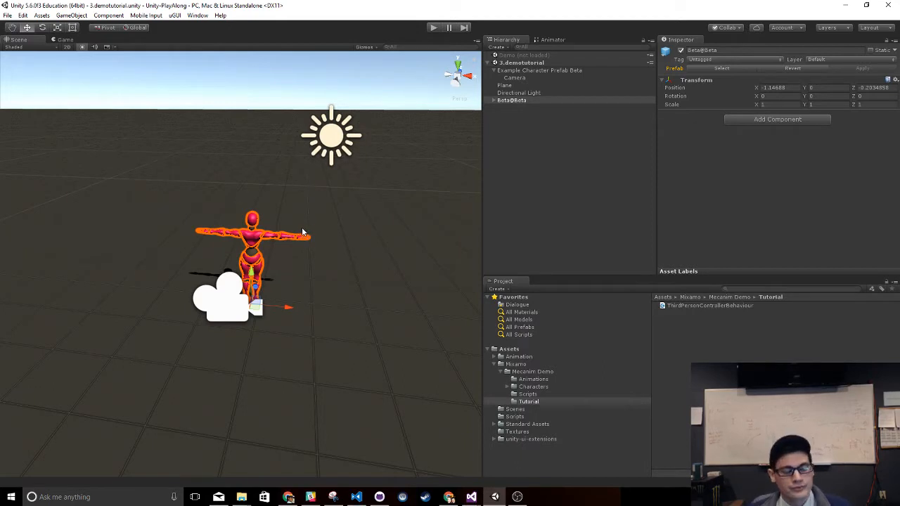
Examine the components of the Example Character Prefab Beta object and its Camera child
click(562, 133)
click(568, 64)
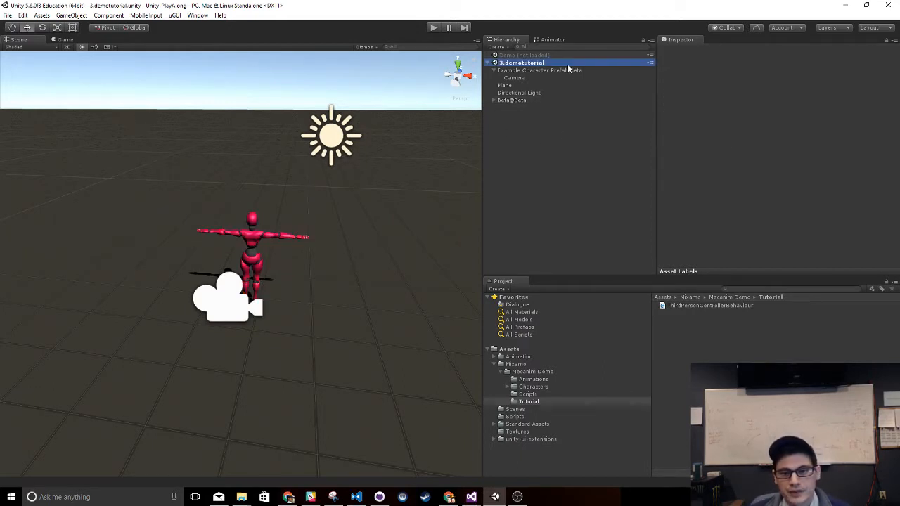
click(567, 70)
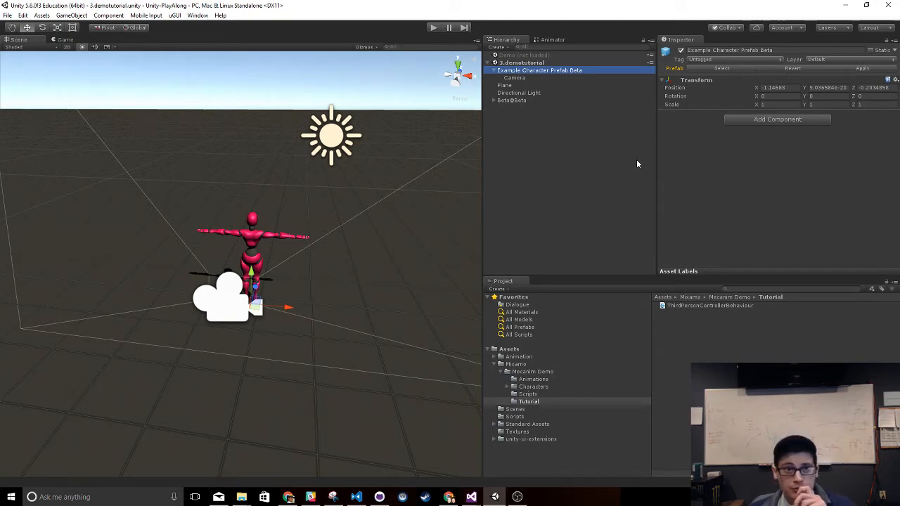
click(556, 146)
click(538, 78)
click(542, 71)
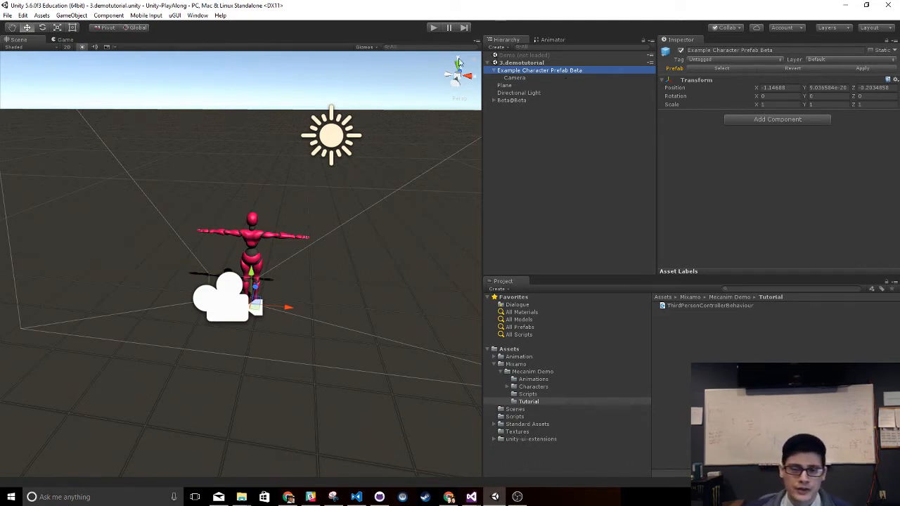
click(645, 154)
click(536, 78)
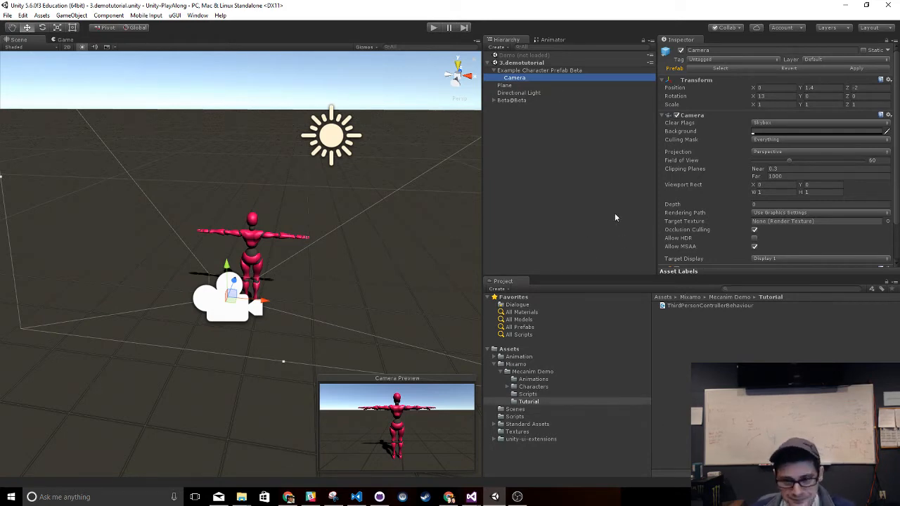
Add the Example Character Prefab Beta asset from the Mecanim Demo folder to the 3.demotutorial scene as a reference
click(513, 409)
click(535, 381)
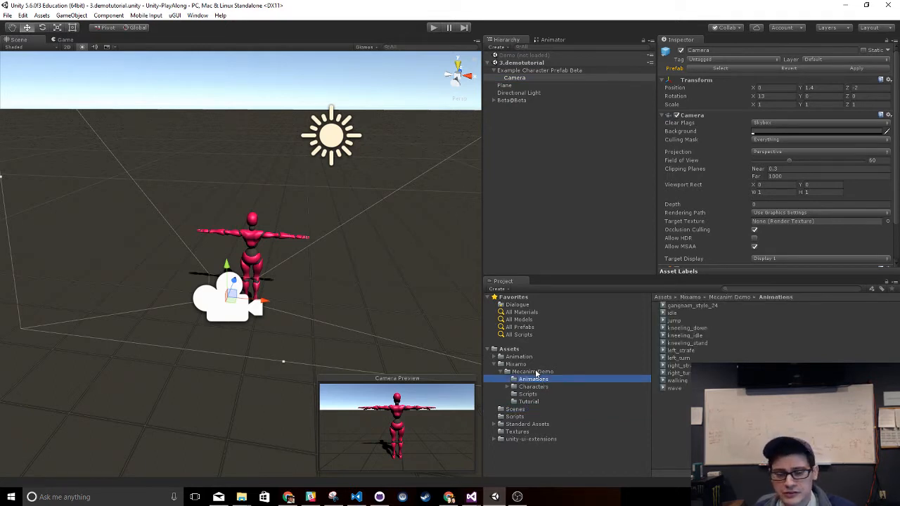
click(536, 372)
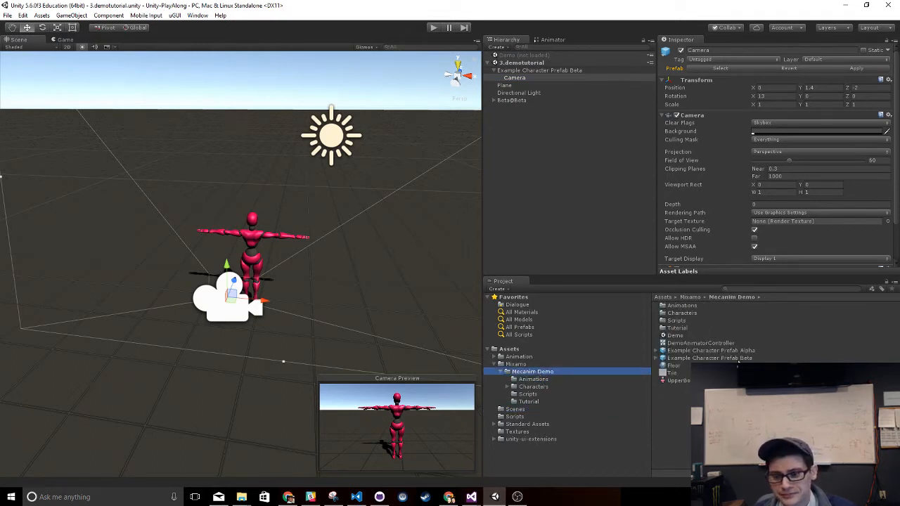
drag(748, 358, 502, 131)
Copy the Character Controller component from the added prefab instance and paste it as new onto the original Example Character Prefab Beta
scroll(752, 241, down, 1)
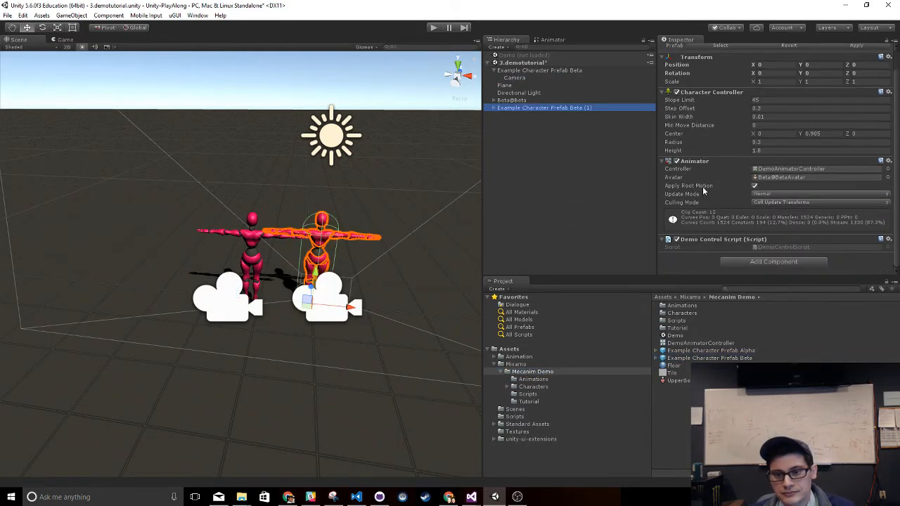
scroll(731, 243, up, 1)
right_click(712, 116)
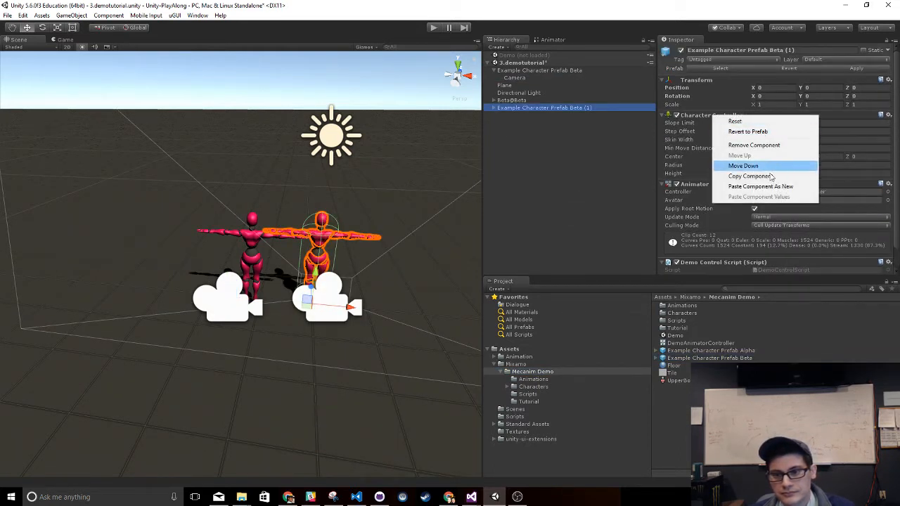
click(734, 177)
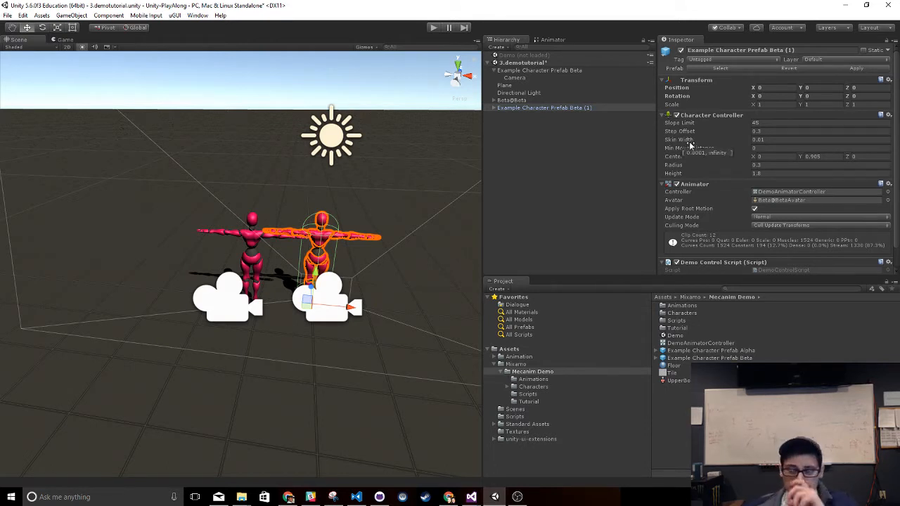
click(546, 170)
click(530, 109)
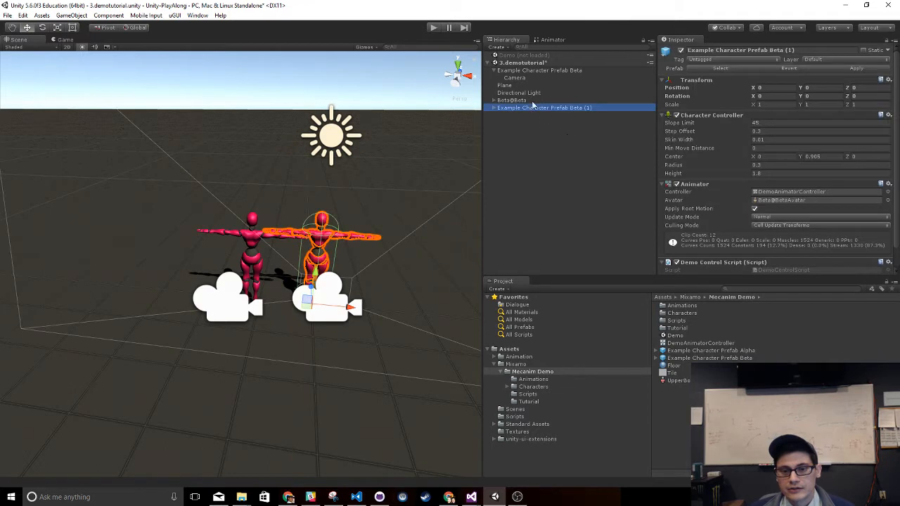
click(534, 71)
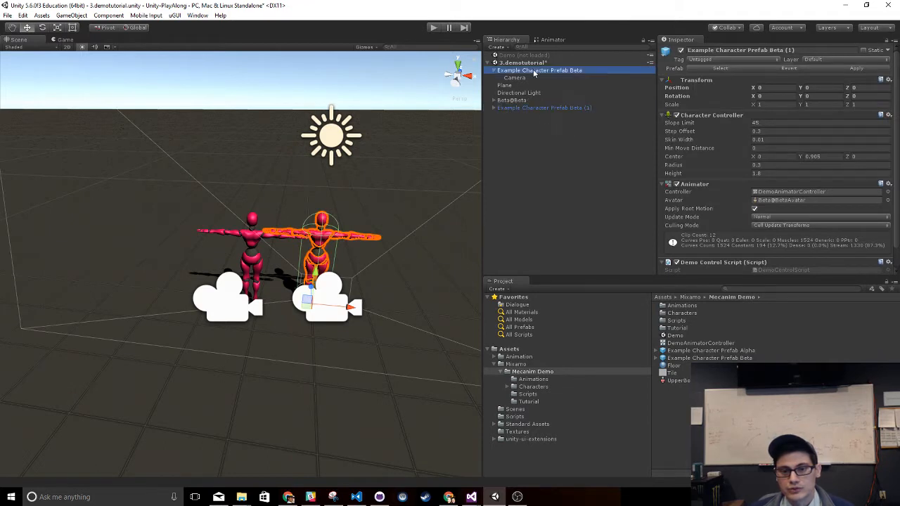
click(540, 109)
click(538, 71)
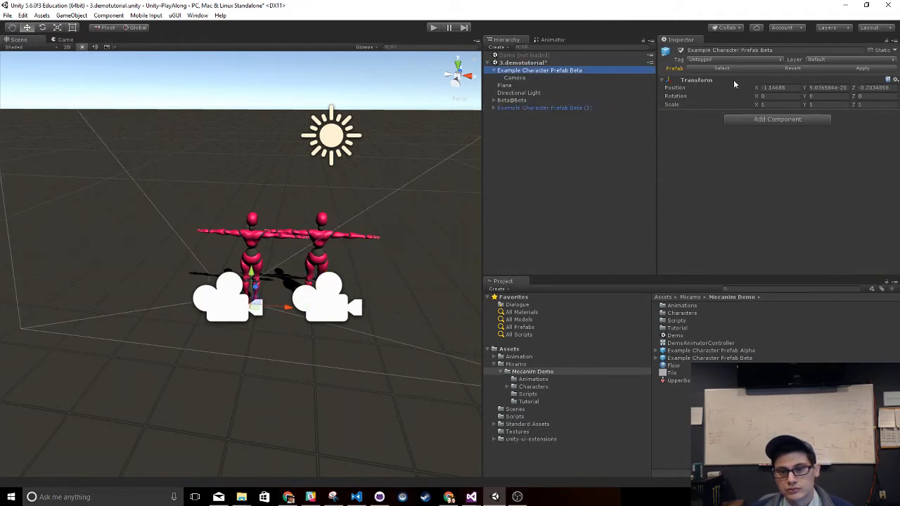
right_click(707, 82)
click(748, 128)
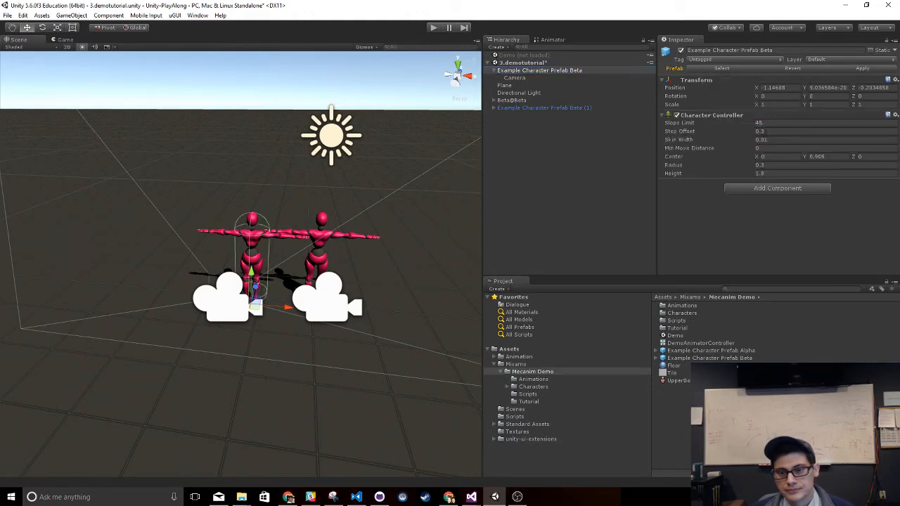
Copy the reference instance's Animator component and paste it as new onto the original Example Character Prefab Beta
click(537, 108)
right_click(695, 187)
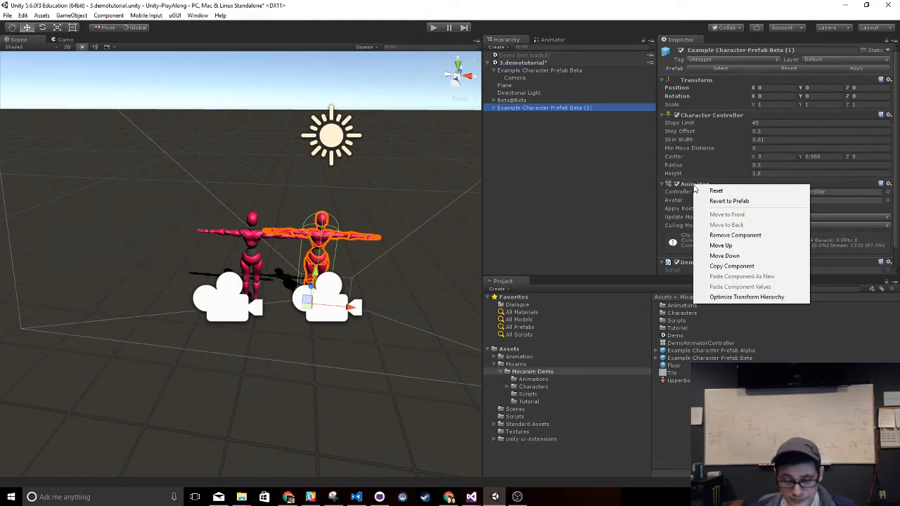
click(732, 265)
click(561, 71)
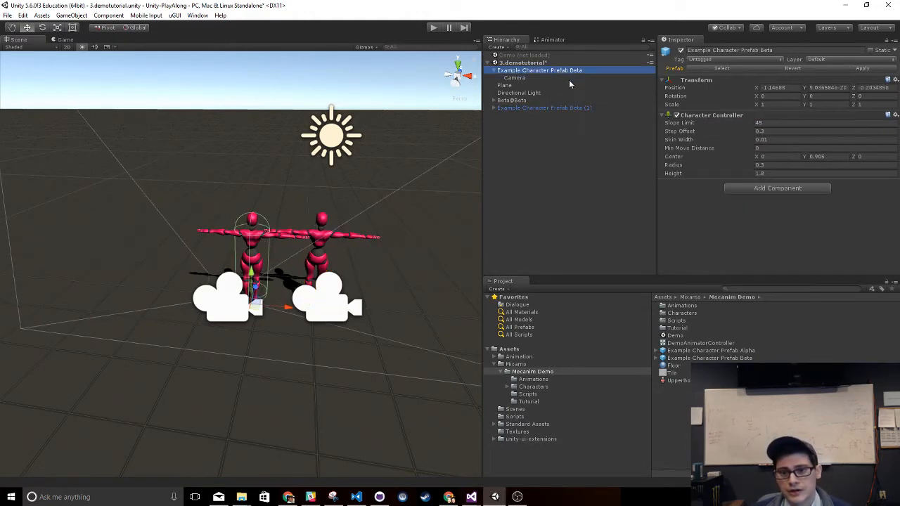
right_click(705, 116)
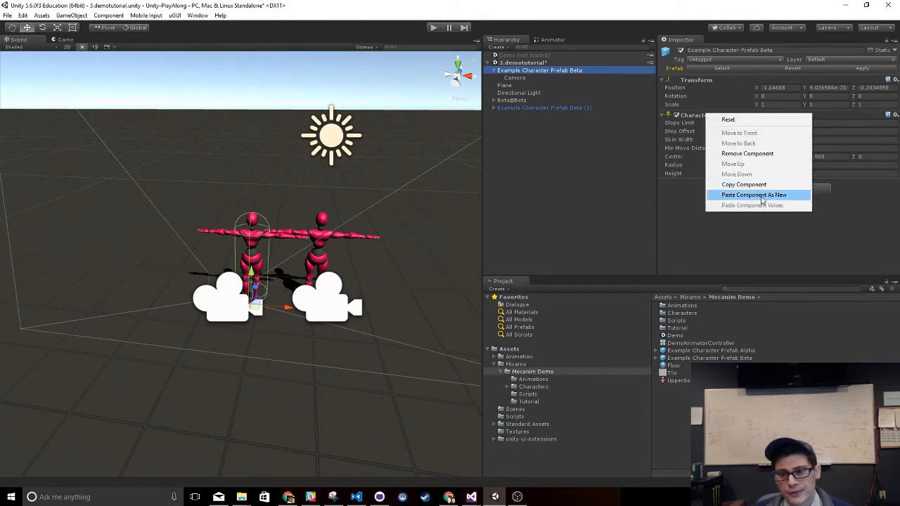
click(760, 196)
Compare the components of both character objects, and deactivate the reference prefab instance and the Beta@Beta model
click(526, 109)
scroll(703, 211, down, 1)
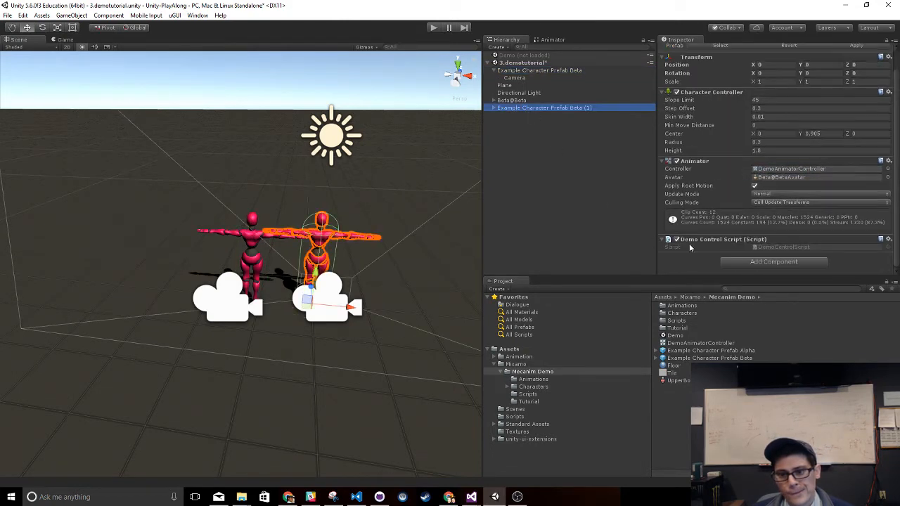
click(564, 188)
click(530, 71)
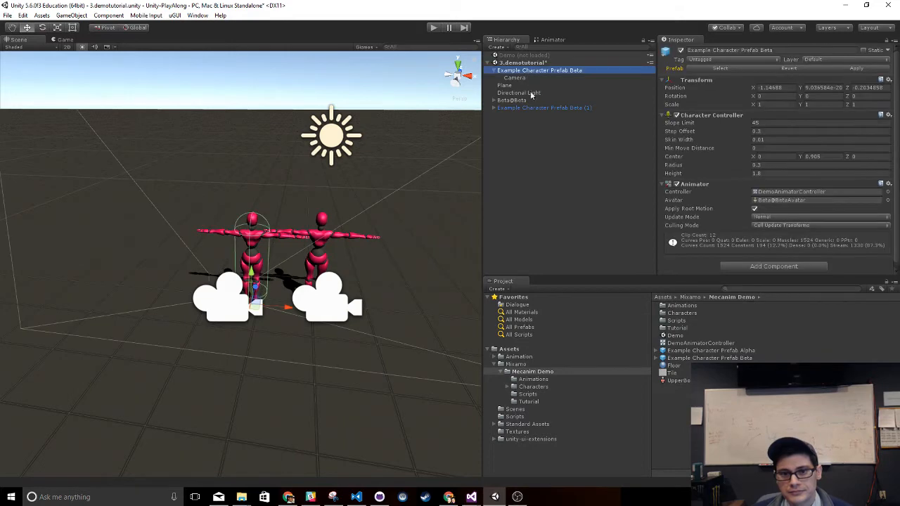
click(513, 108)
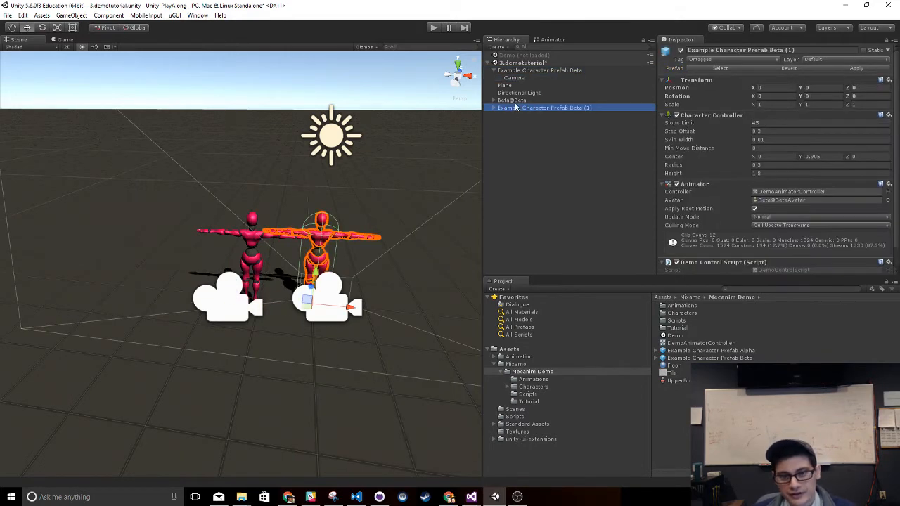
key(alt+shift+a)
click(520, 101)
key(alt+shift+a)
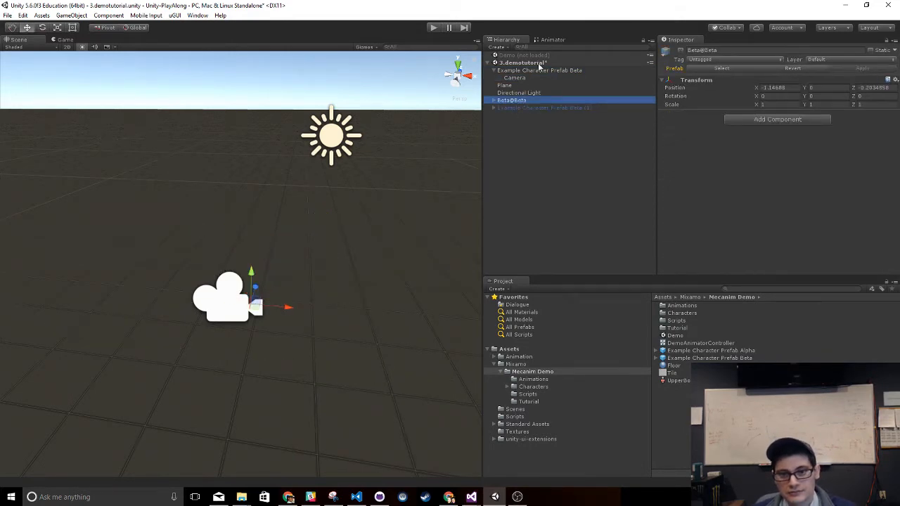
Play-test the scene while examining the UpperBody layer states of DemoAnimatorController in a widened Animator view, and stop play mode
click(540, 70)
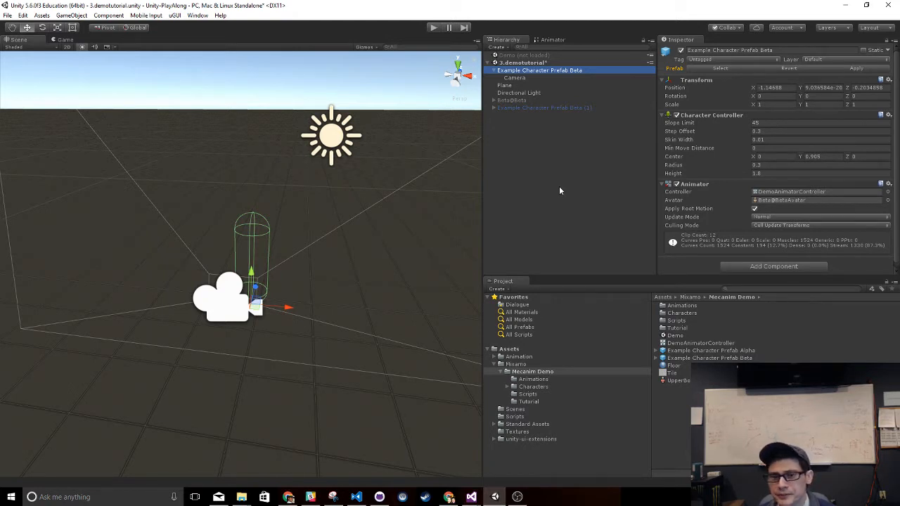
click(433, 27)
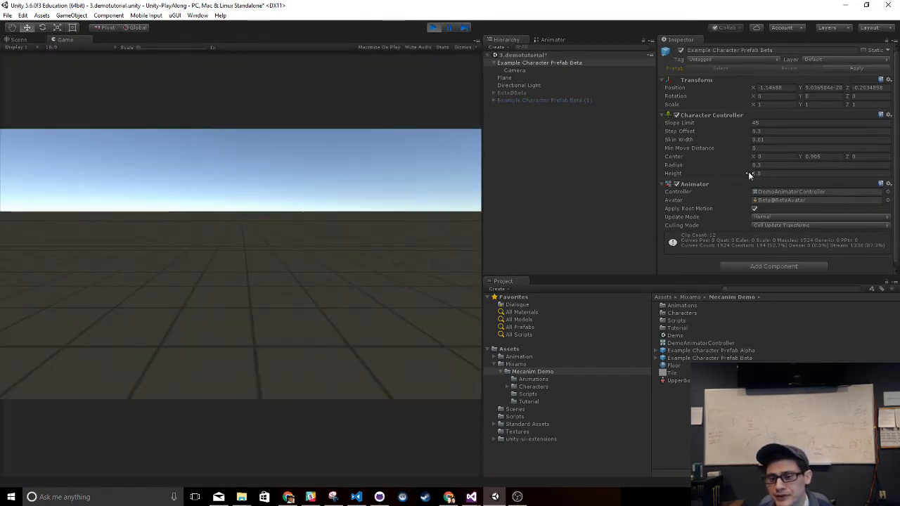
click(791, 191)
double_click(792, 193)
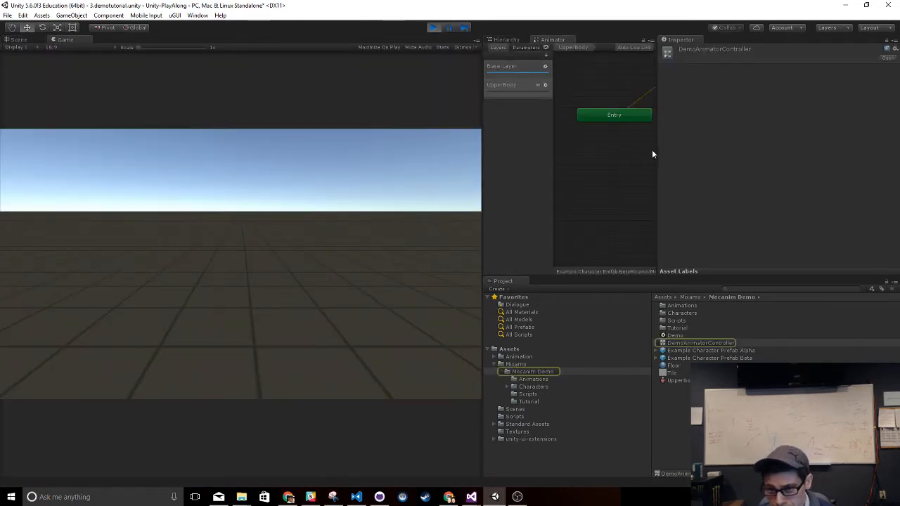
drag(656, 154, 772, 155)
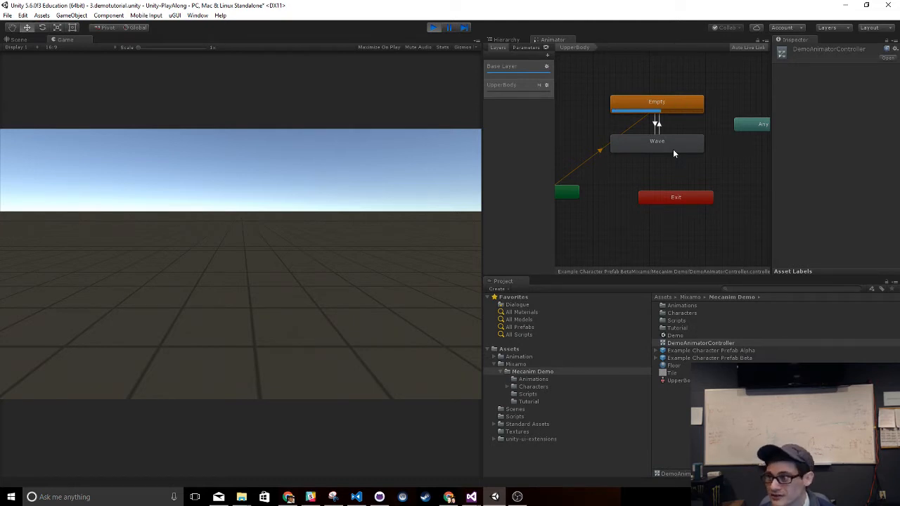
click(433, 28)
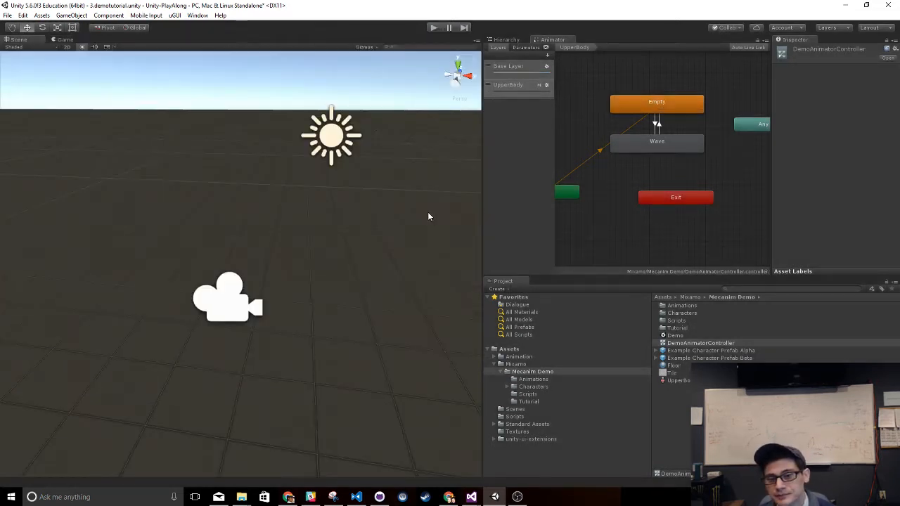
middle_drag(607, 190, 667, 192)
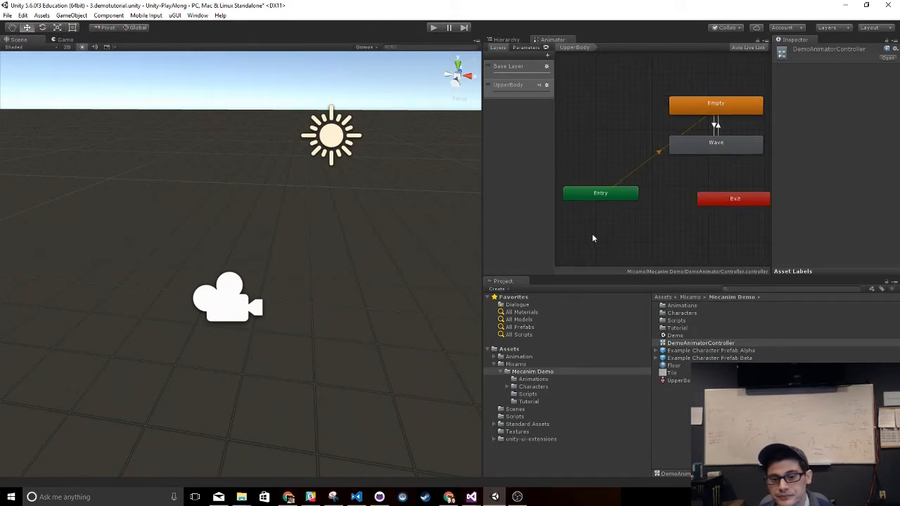
Make Beta@Beta a child of Example Character Prefab Beta and reactivate it
click(511, 40)
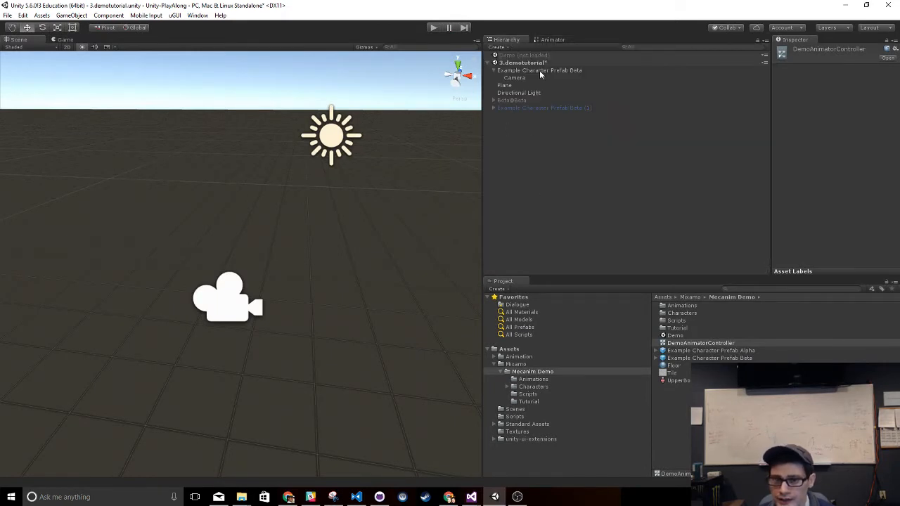
drag(518, 100, 539, 71)
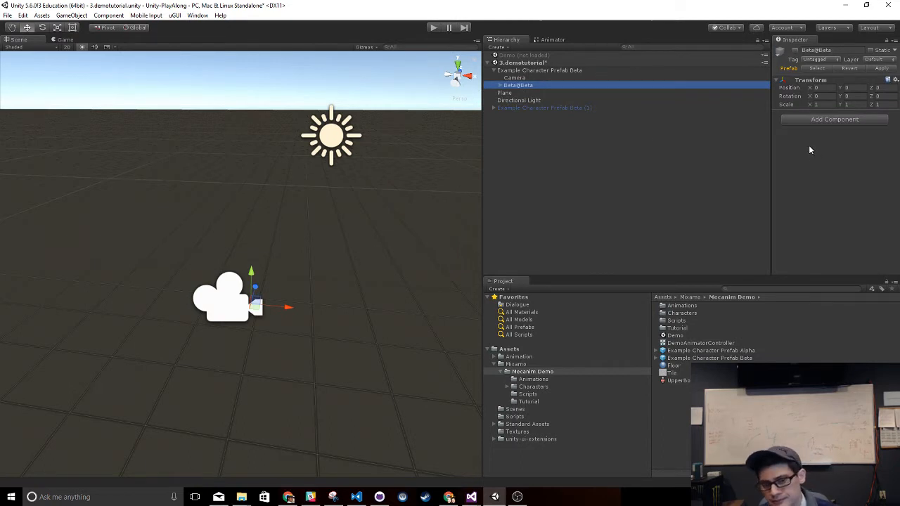
key(alt+shift+a)
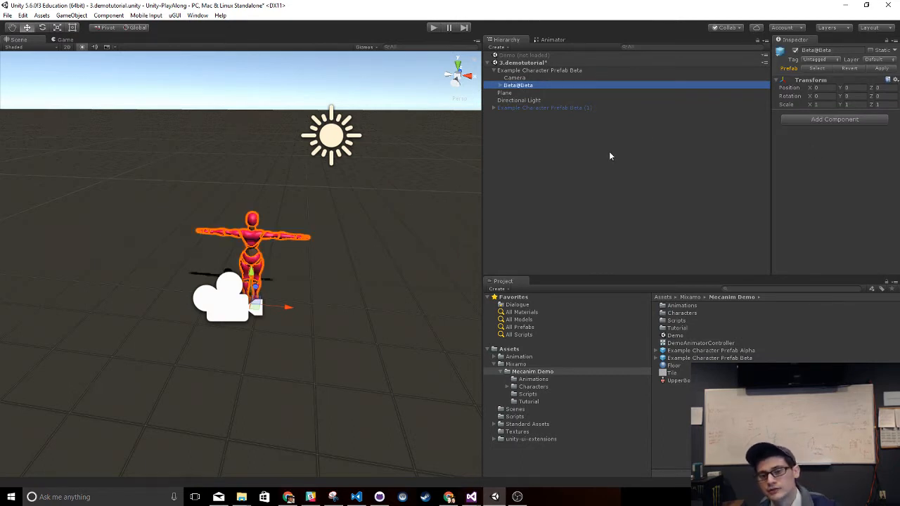
Start play mode and examine the Beta@Beta model's child objects and the Beta:Hips transform while the idle animation runs
click(606, 177)
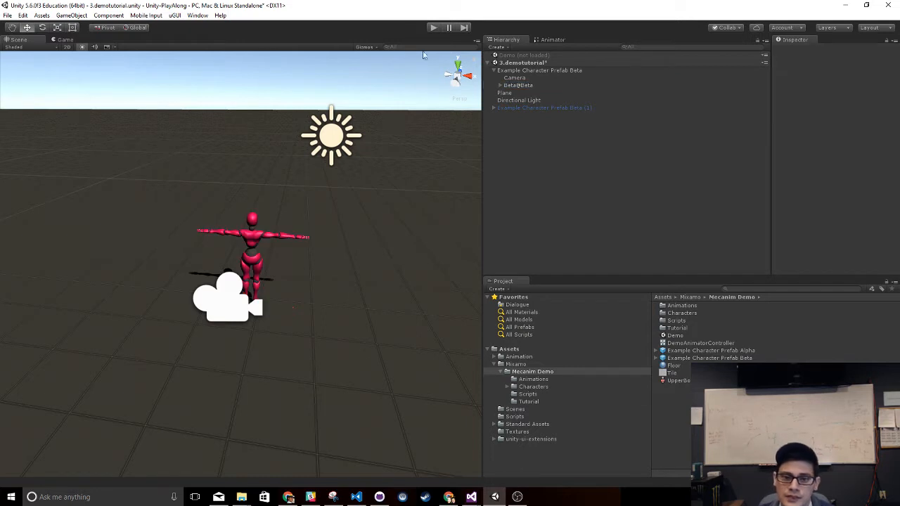
click(433, 29)
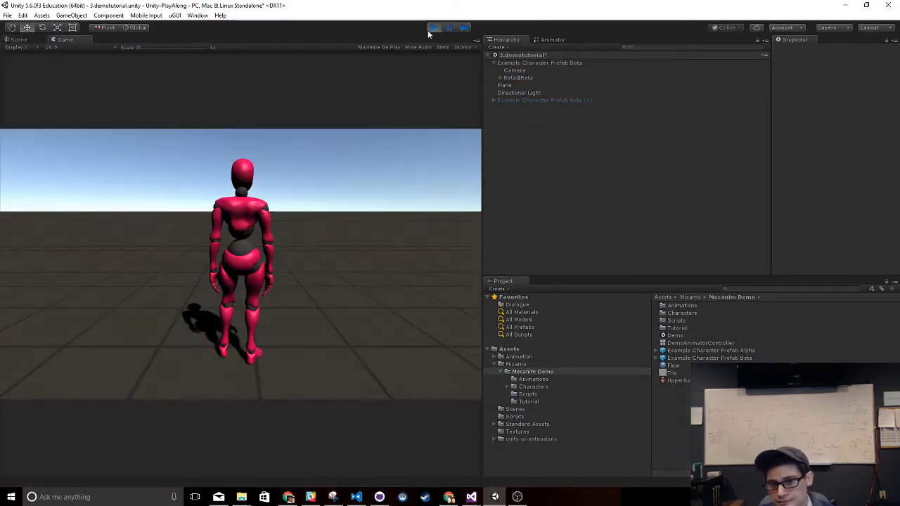
click(532, 78)
click(500, 77)
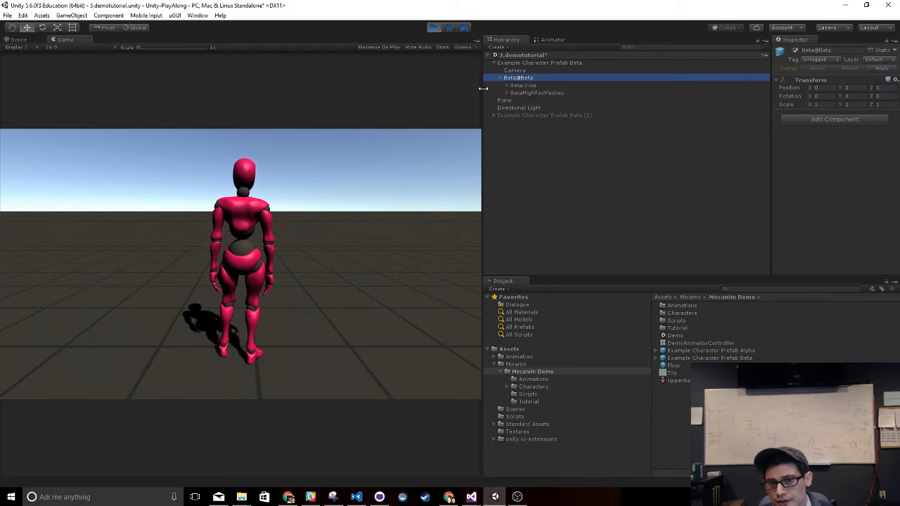
click(533, 86)
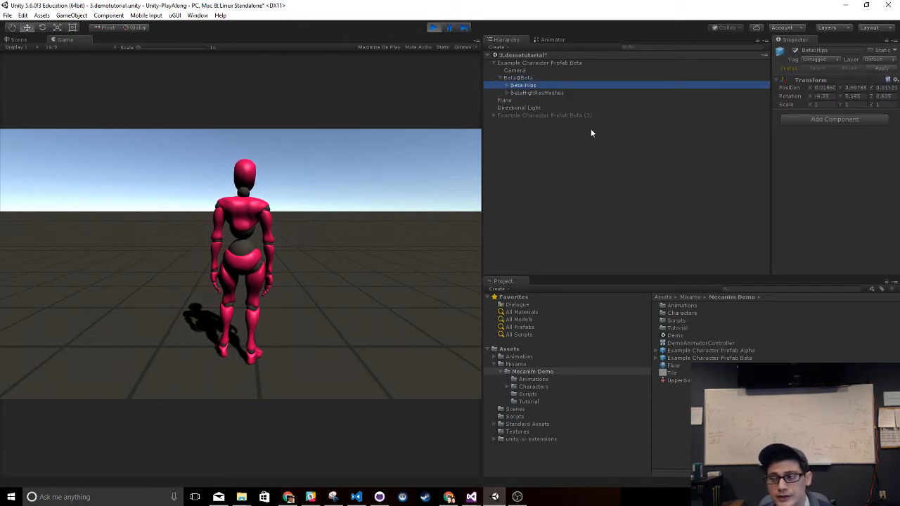
Dock the Animator view above the Game view and show its parameters and the condition of the Empty -> Wave transition
click(554, 40)
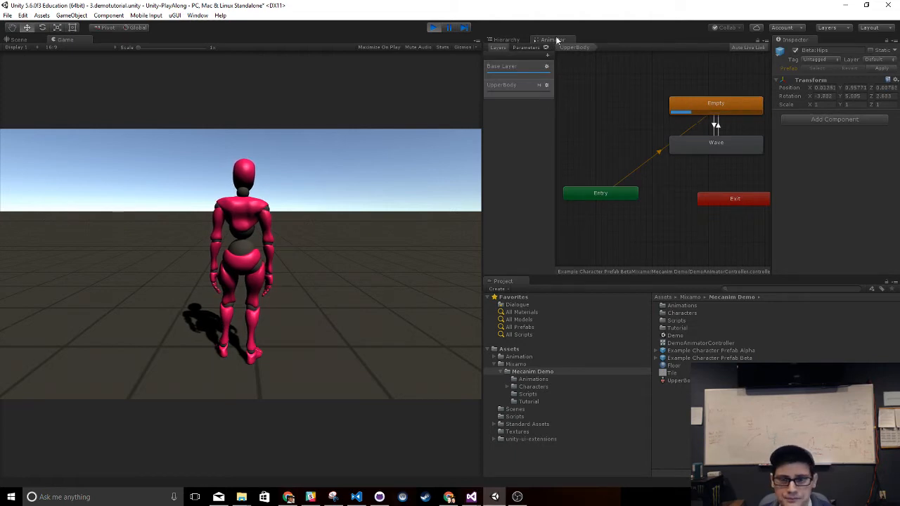
drag(557, 42, 133, 123)
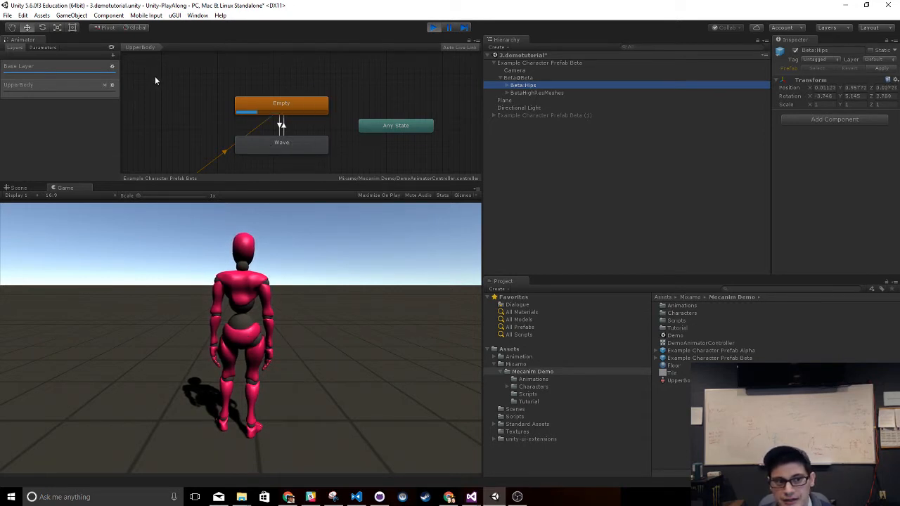
click(53, 48)
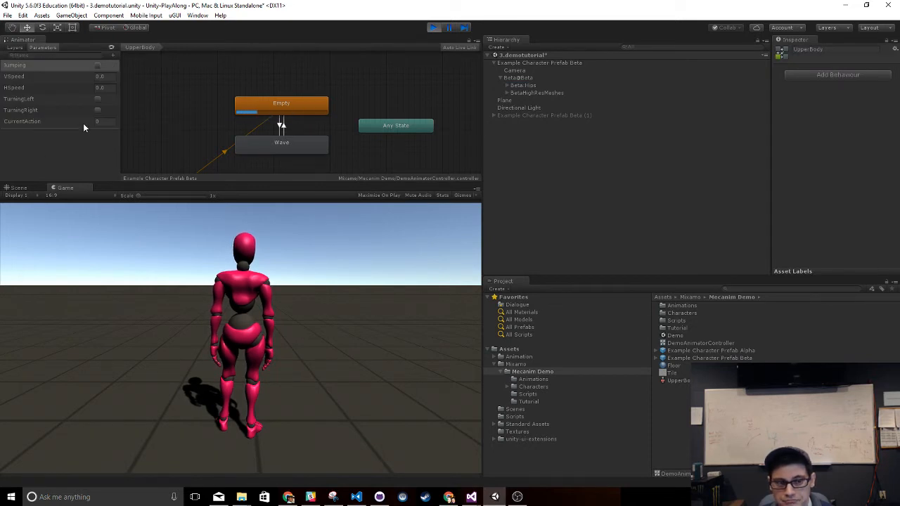
click(282, 125)
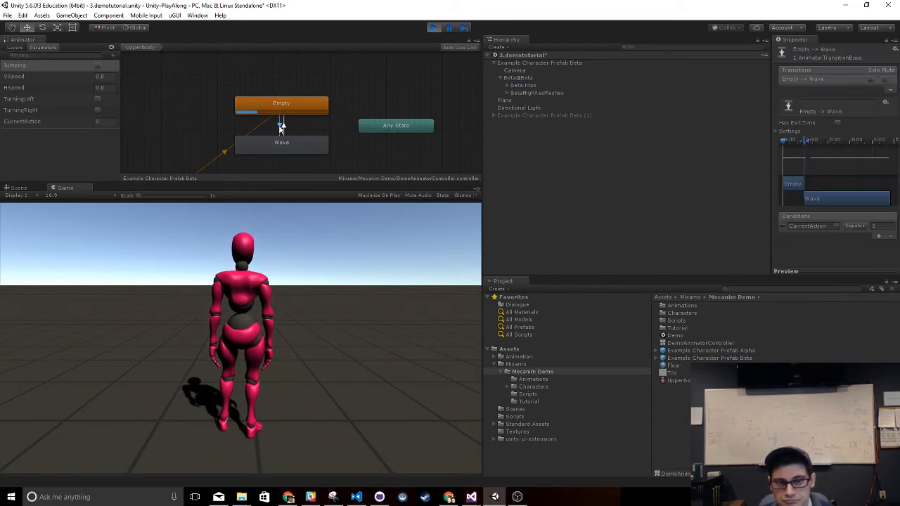
Set the CurrentAction parameter to 3 to test the Wave state, and stop play mode
click(103, 121)
text(3)
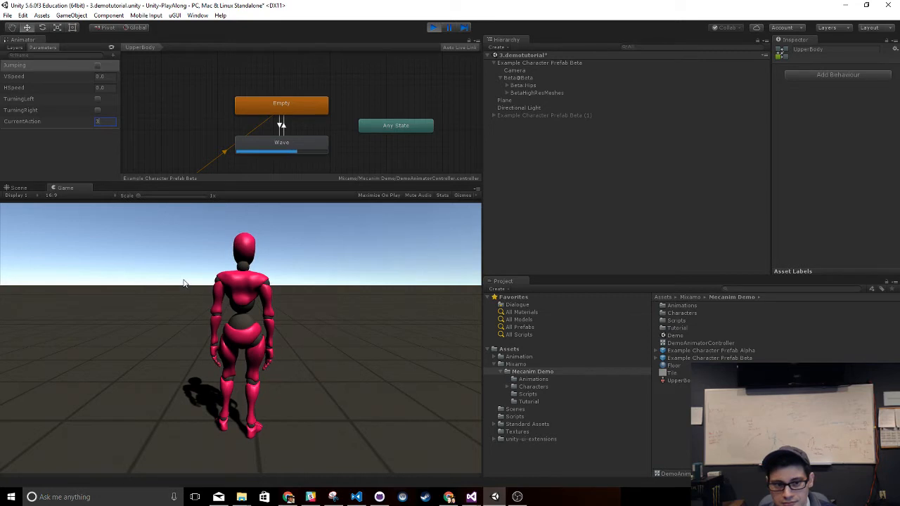
click(159, 308)
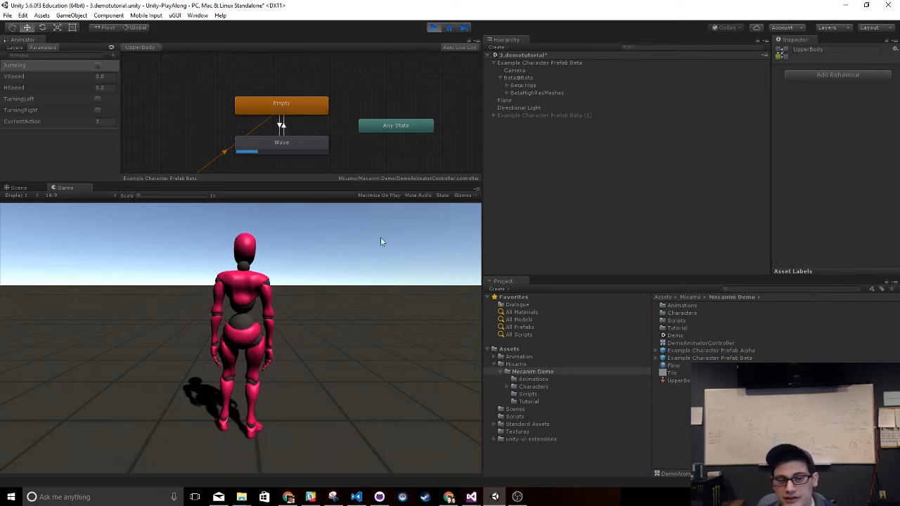
click(433, 28)
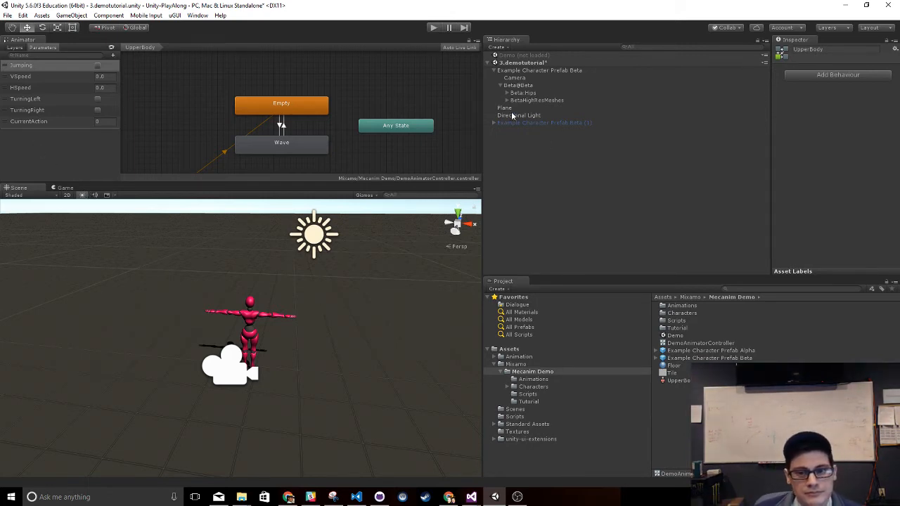
Compare the components of Example Character Prefab Beta with those of Beta@Beta and the deactivated reference instance
click(534, 84)
click(500, 85)
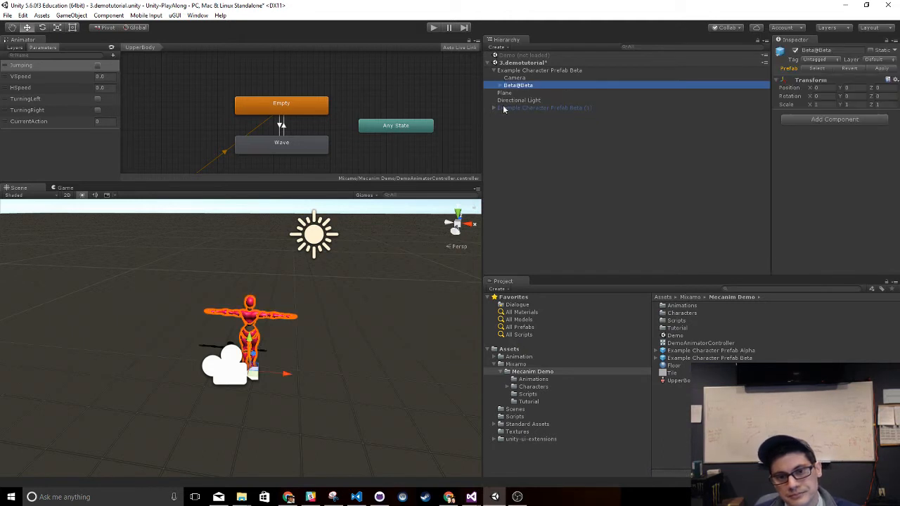
click(588, 168)
click(543, 88)
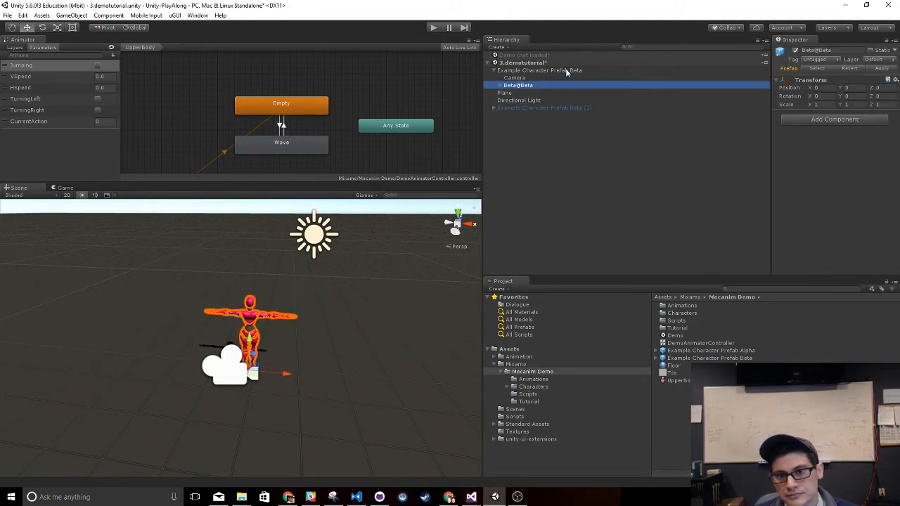
click(568, 71)
scroll(843, 171, down, 2)
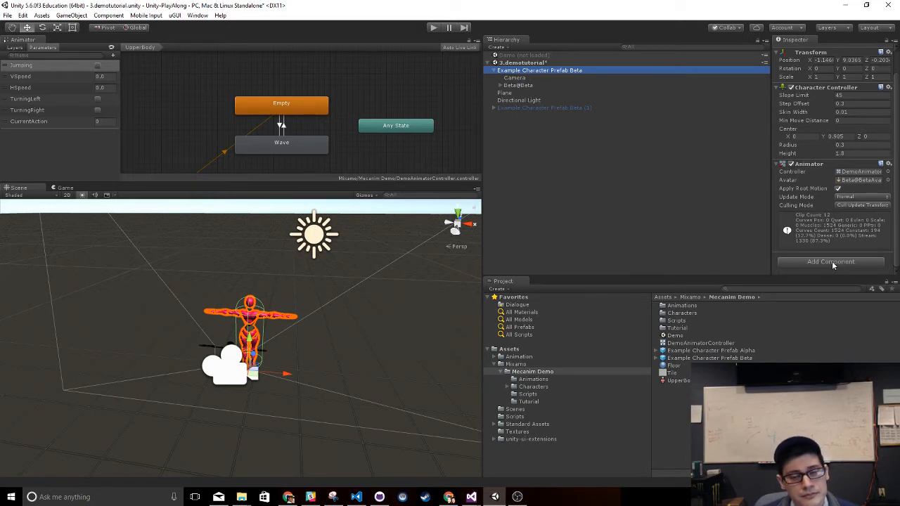
click(530, 109)
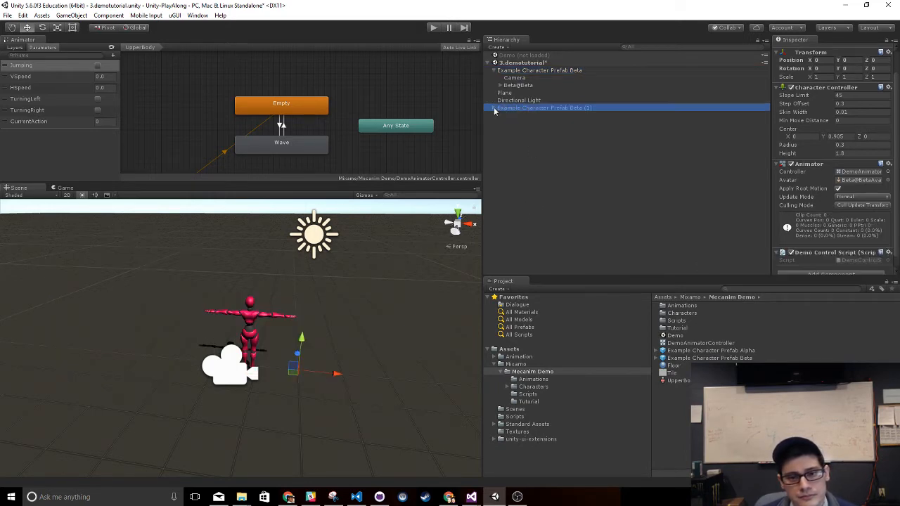
click(495, 108)
click(494, 109)
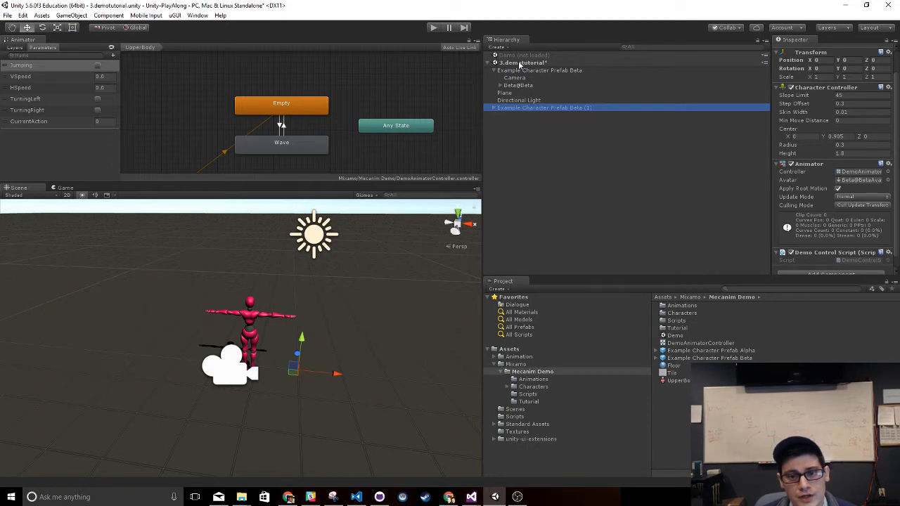
Recheck the Beta@Beta child object, and widen the Inspector to show Example Character Prefab Beta's Animator settings in full
click(530, 72)
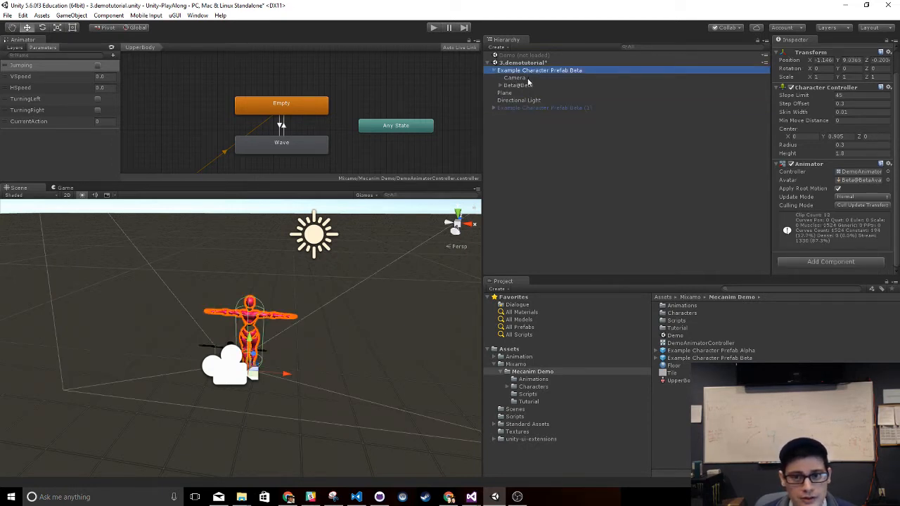
click(520, 86)
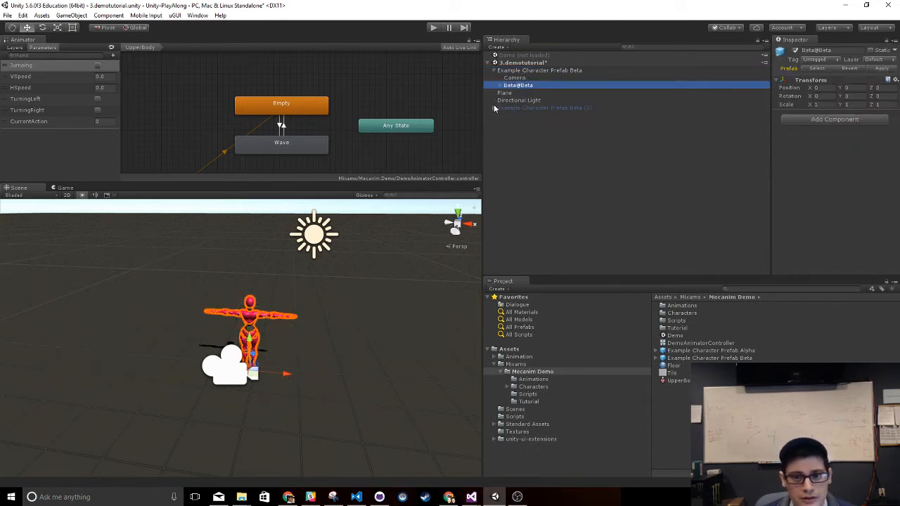
click(494, 109)
click(493, 109)
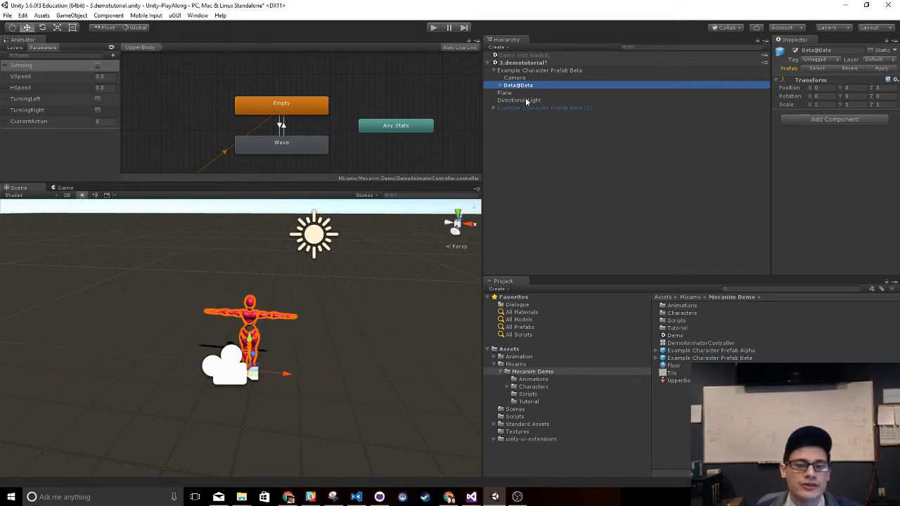
click(547, 71)
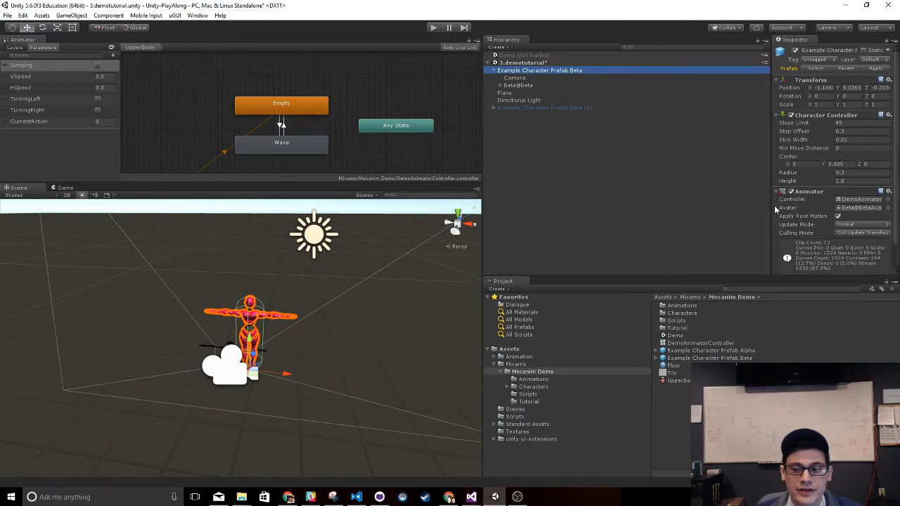
drag(774, 209, 583, 211)
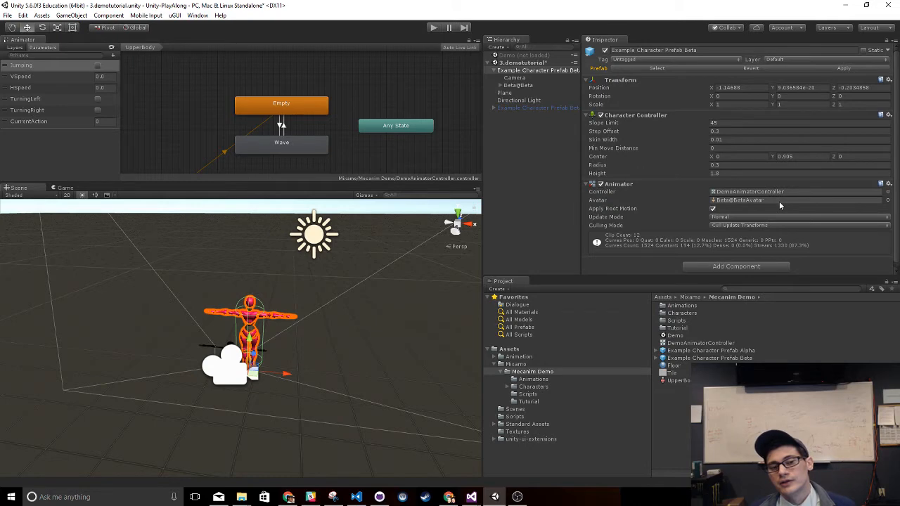
Examine the Empty state and the Base Layer's IdleWalkingBlend blend tree, locating its idle and walking clips in the project
click(285, 110)
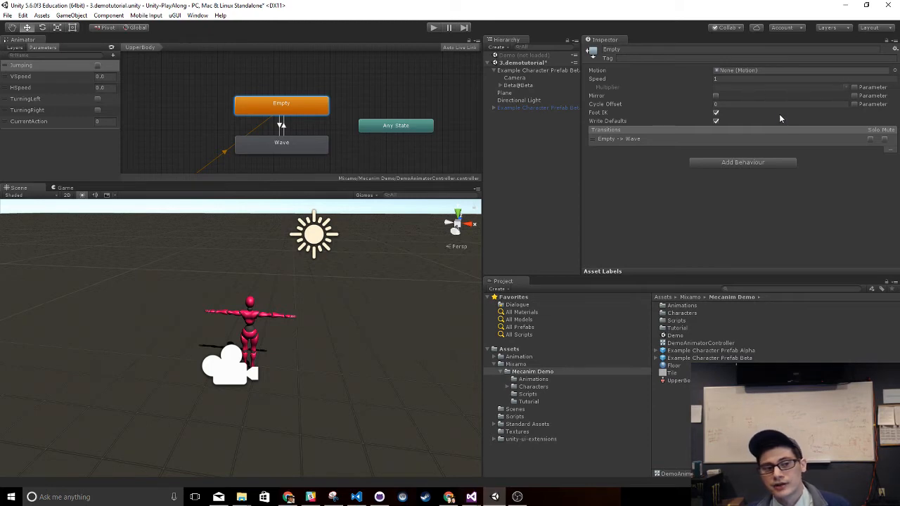
click(203, 86)
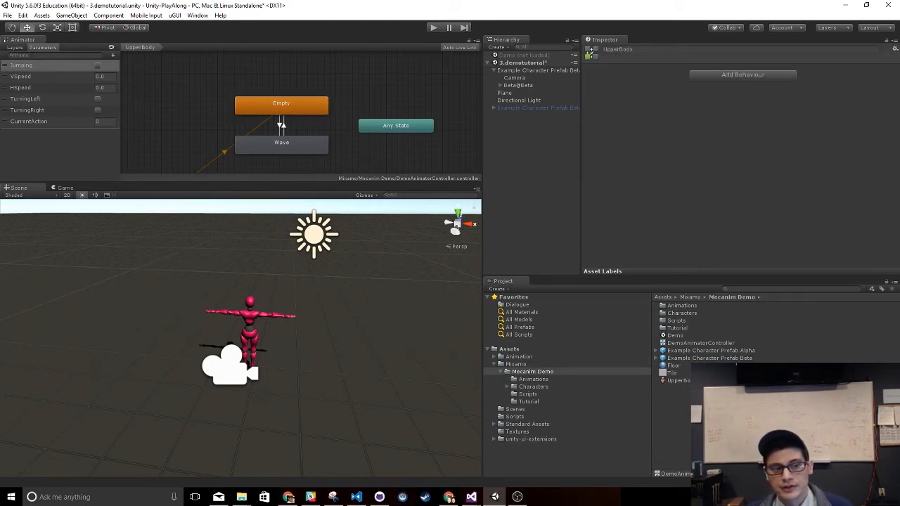
click(21, 47)
click(58, 68)
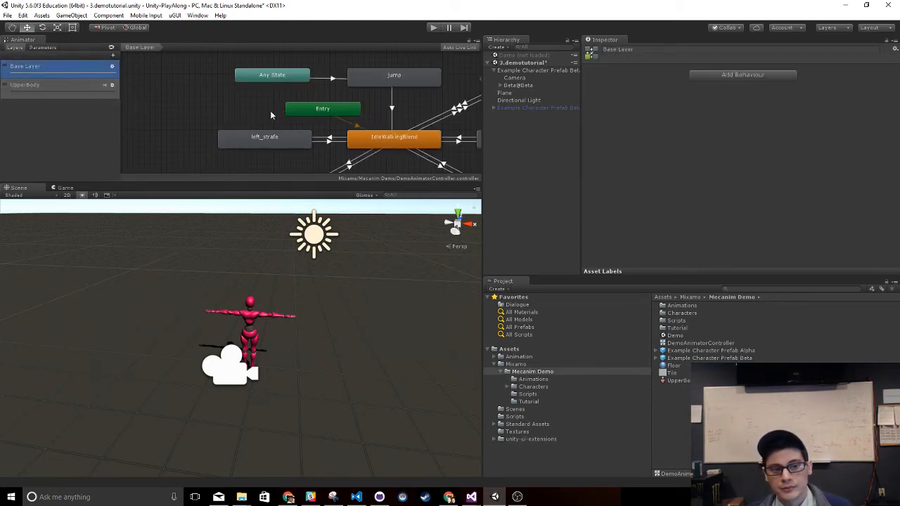
click(306, 116)
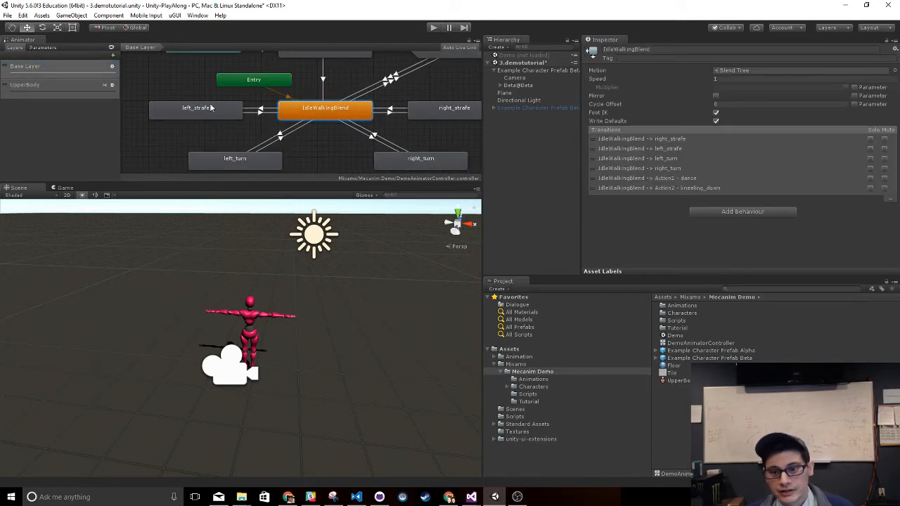
double_click(335, 113)
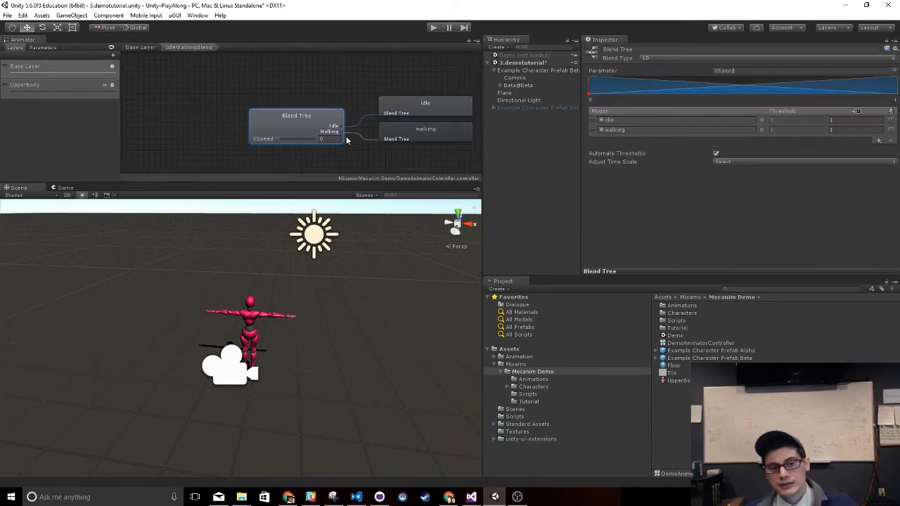
click(624, 120)
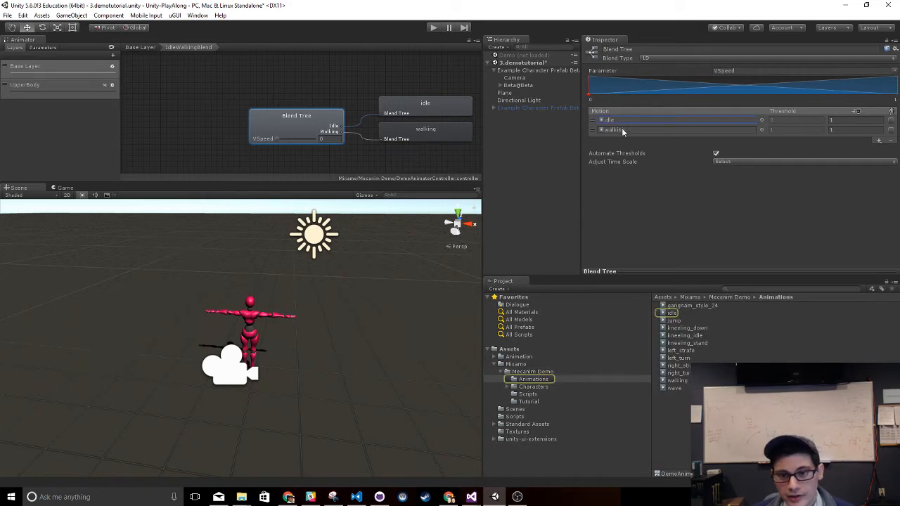
click(621, 130)
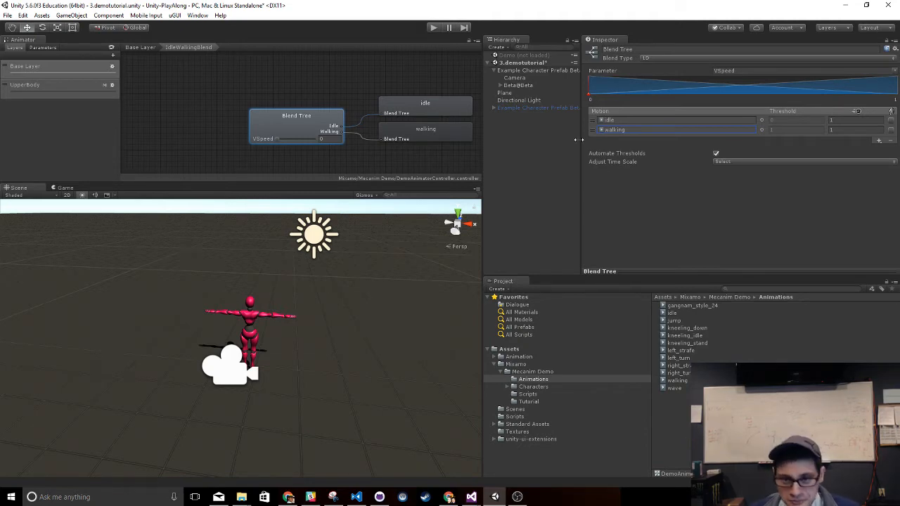
Save the 3.demotutorial scene and select Example Character Prefab Beta
click(541, 71)
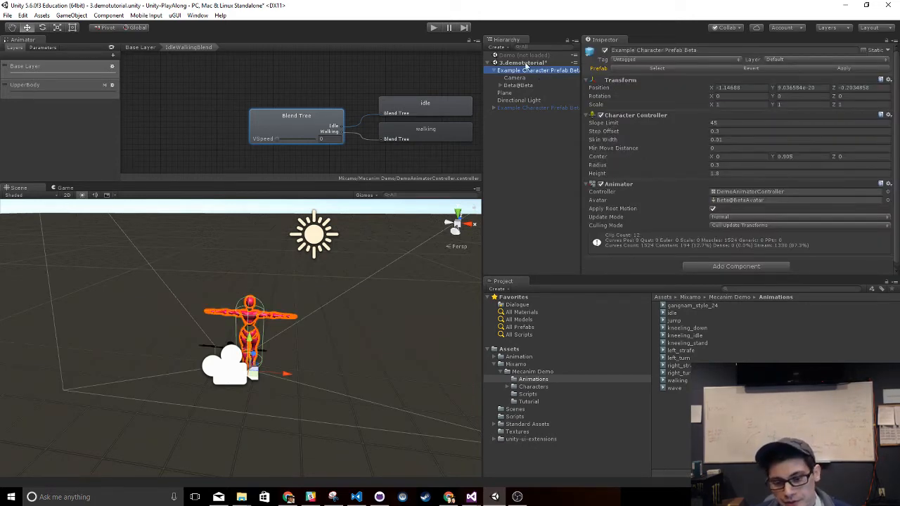
click(542, 120)
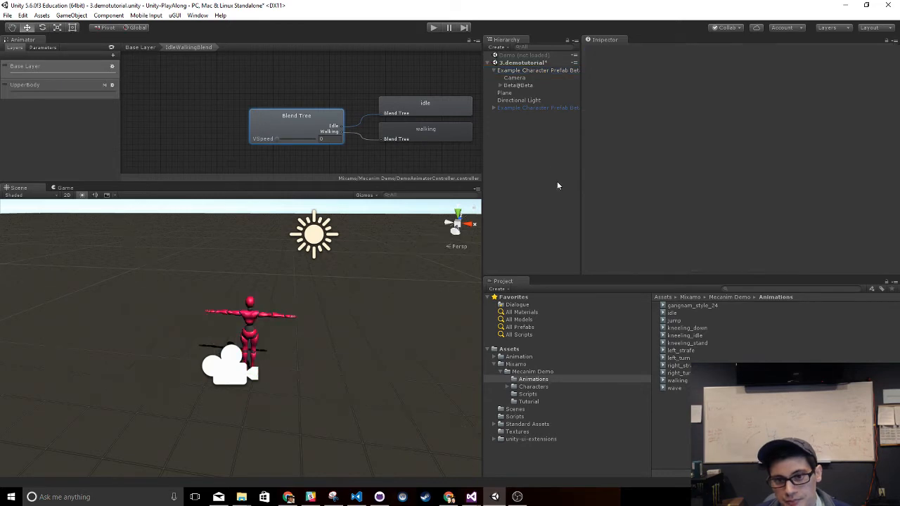
click(553, 73)
click(548, 64)
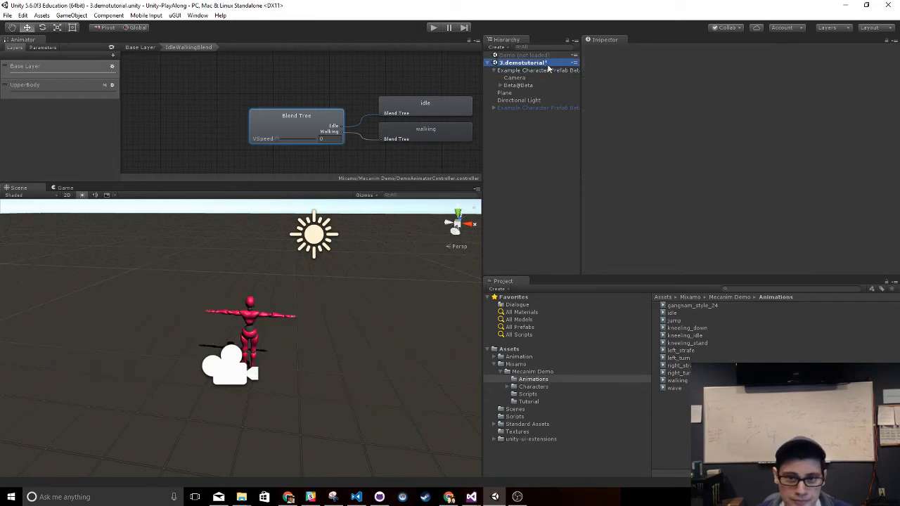
click(548, 70)
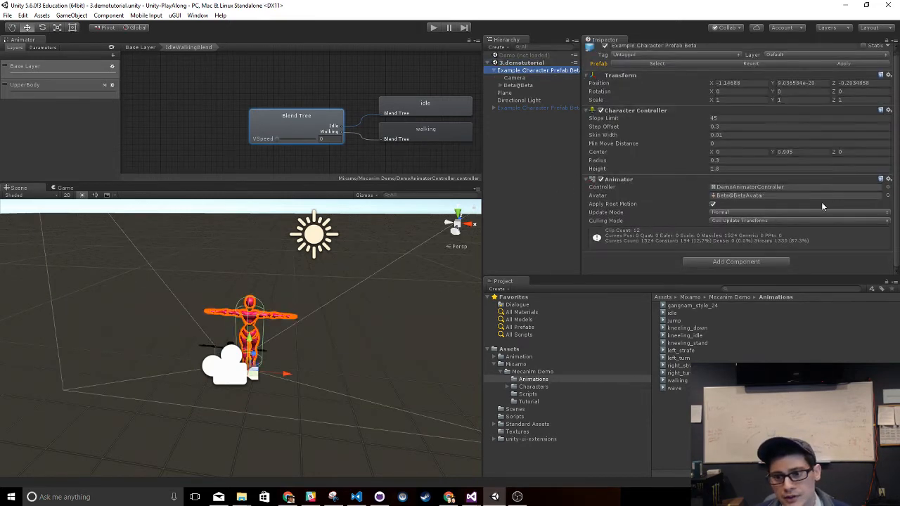
click(742, 263)
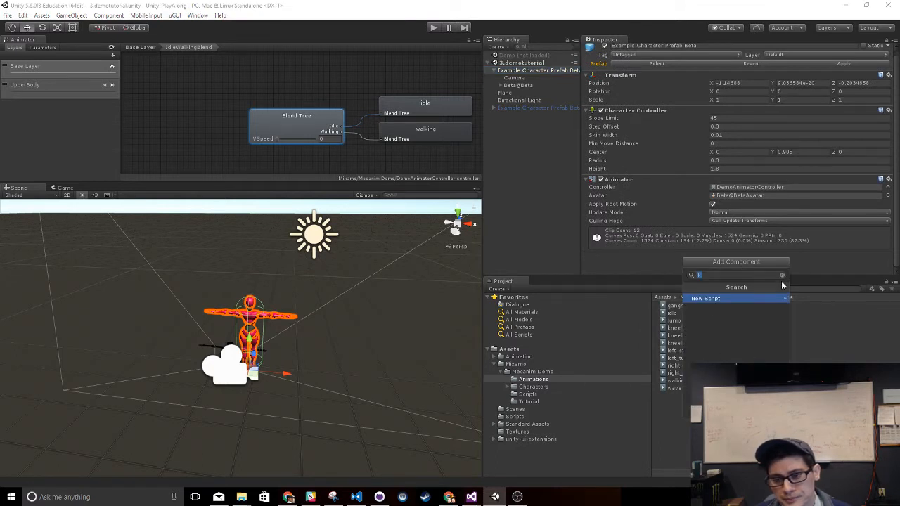
key(BackSpace)
click(705, 402)
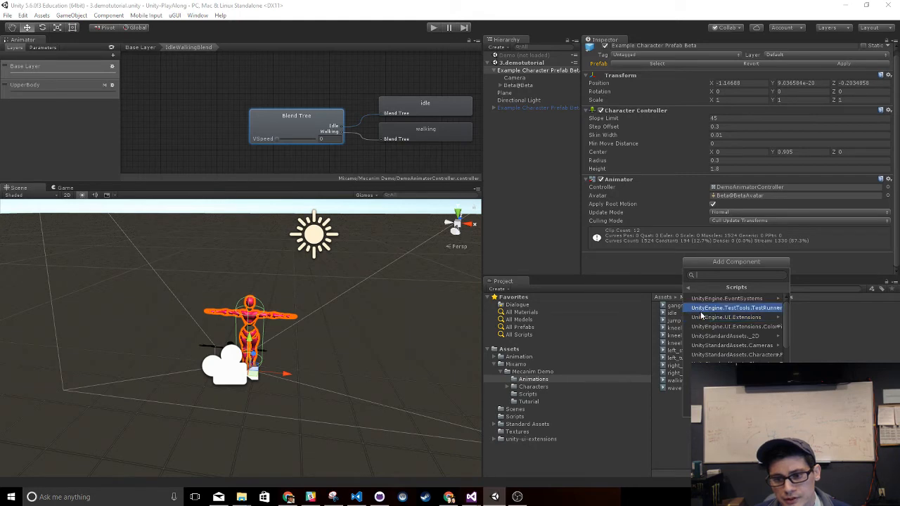
click(701, 319)
key(Escape)
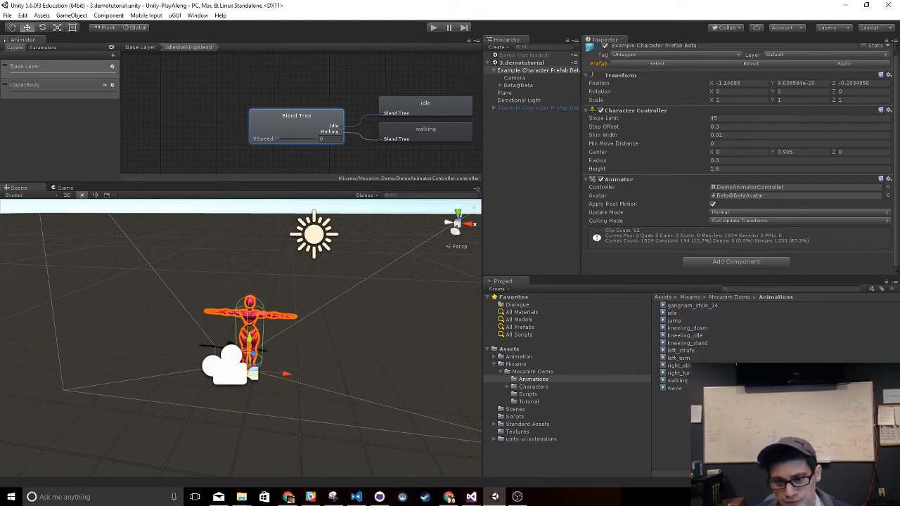
Search the project for "thirdperson" and attach the ThirdPersonControllerBehaviour script to Example Character Prefab Beta
click(543, 394)
click(520, 417)
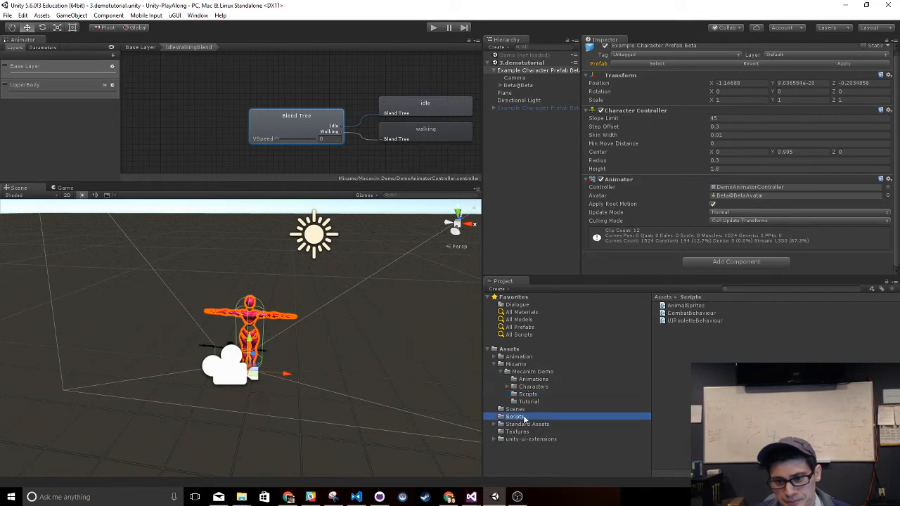
click(738, 290)
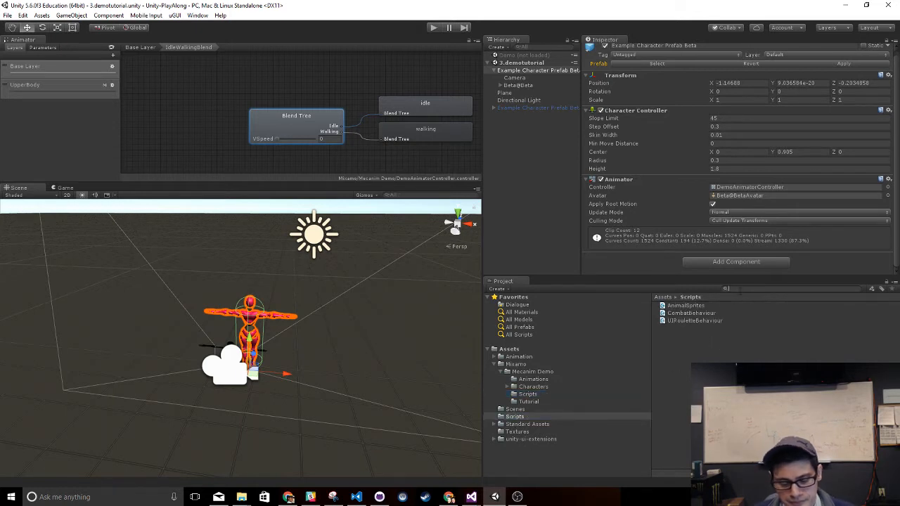
text(thirdperson)
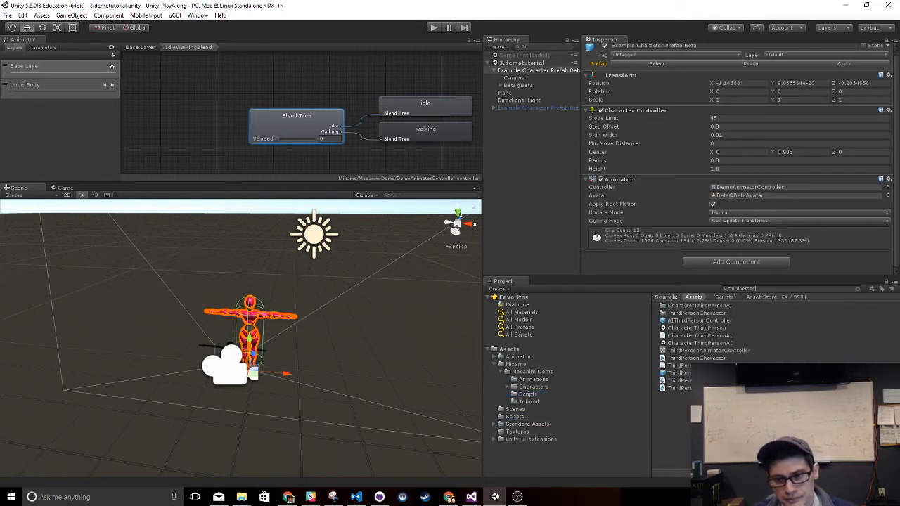
click(703, 381)
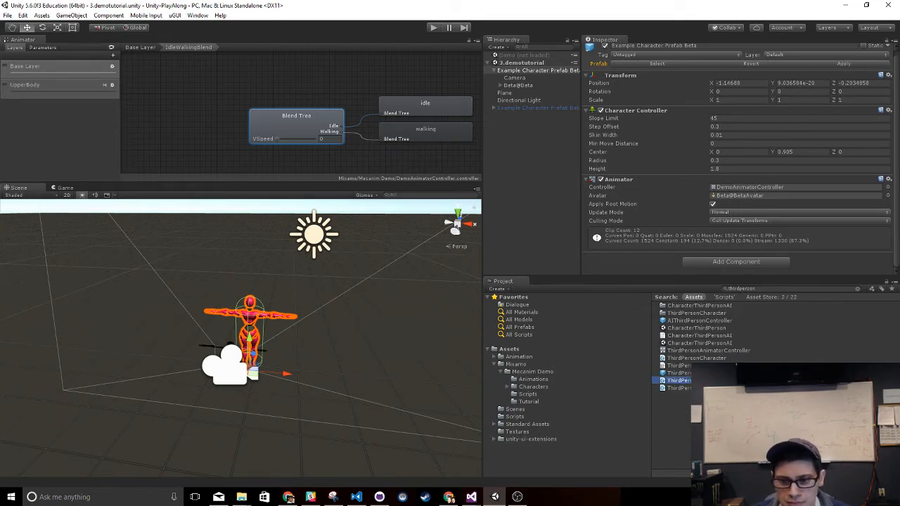
drag(678, 381, 544, 75)
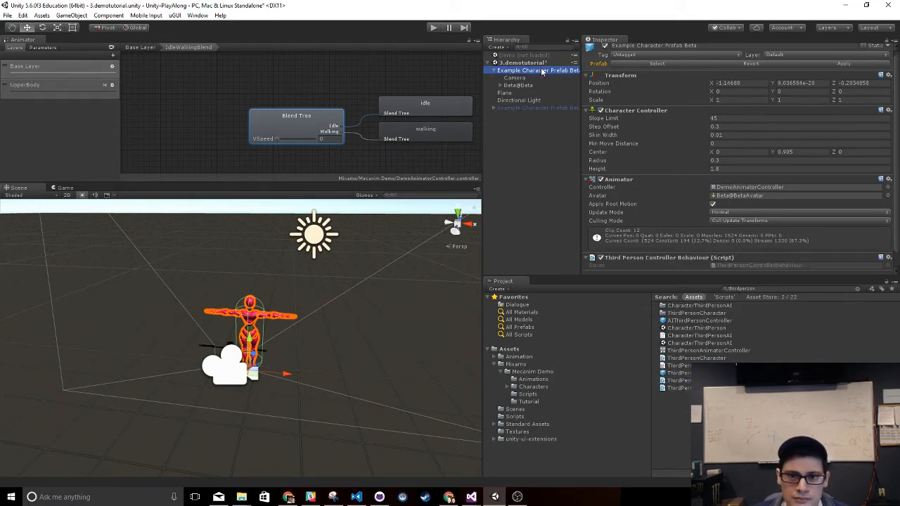
scroll(659, 149, down, 1)
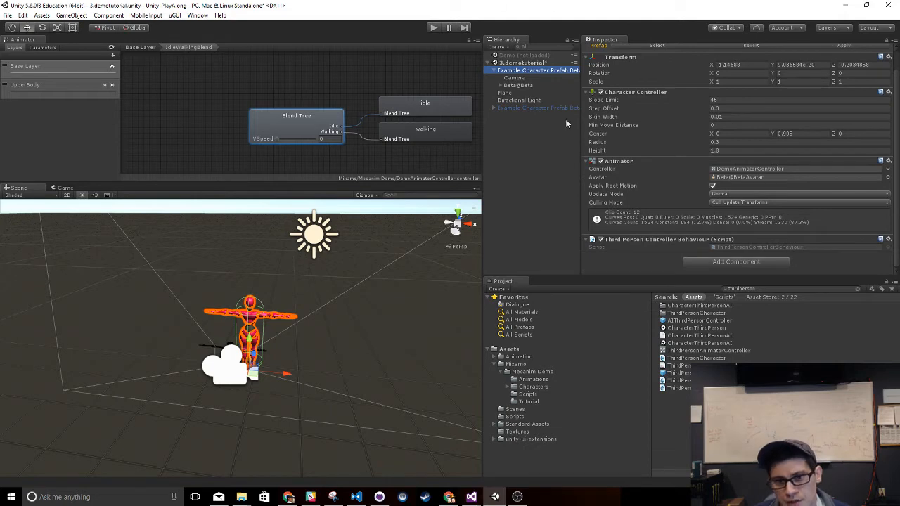
Open the ThirdPersonControllerBehaviour script in Visual Studio, declare an Animator field named m_anim in the class, and save
click(749, 249)
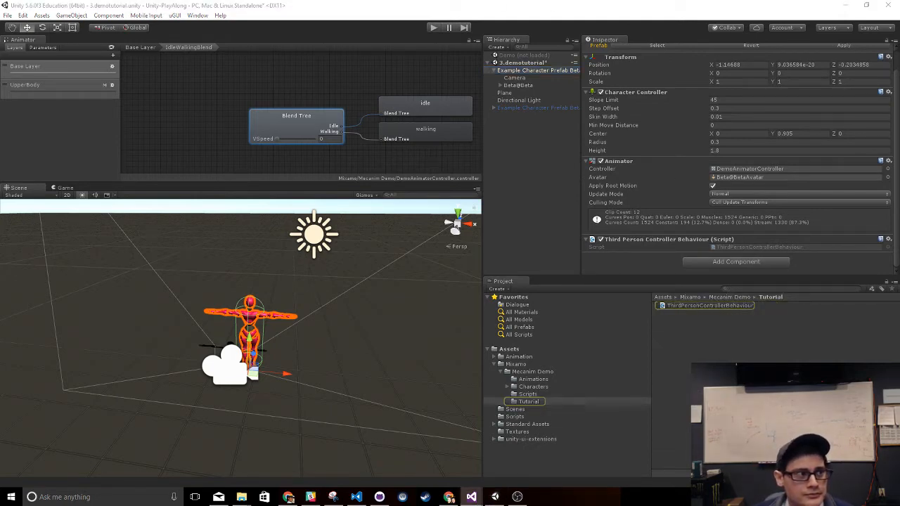
drag(0, 8, 275, 0)
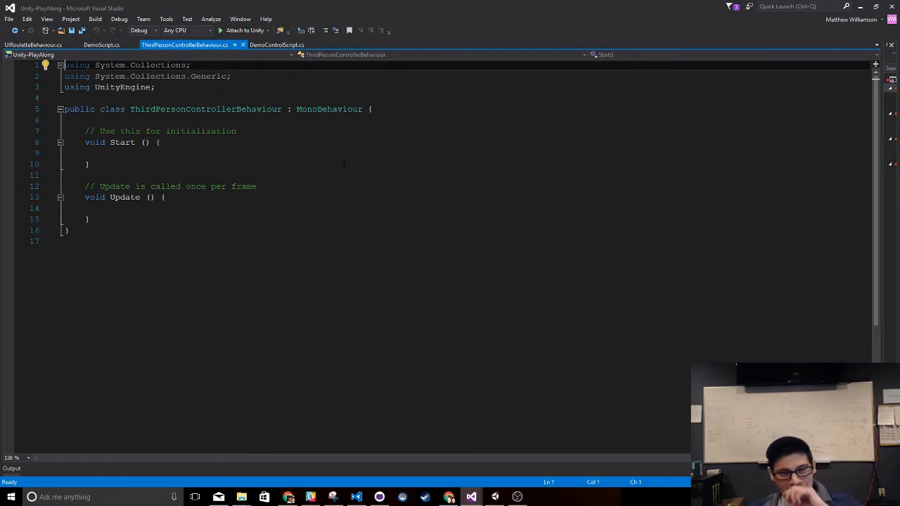
click(321, 109)
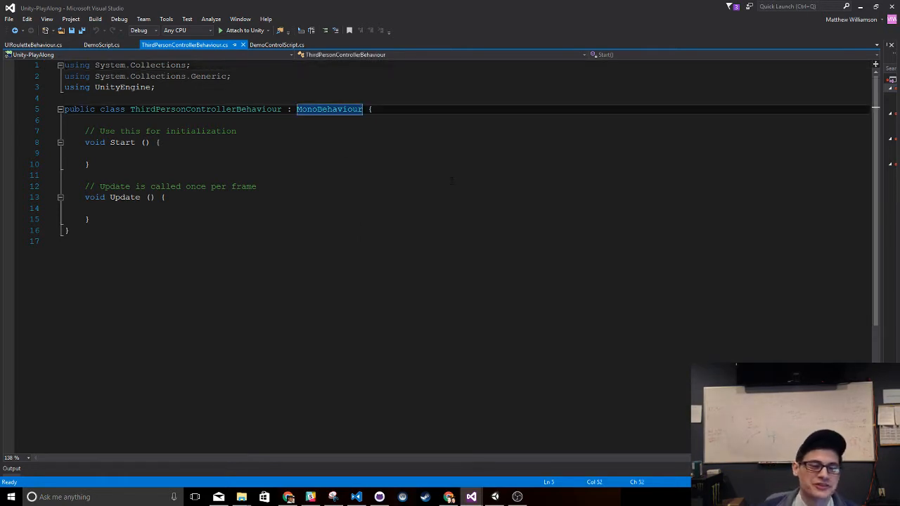
key(Down)
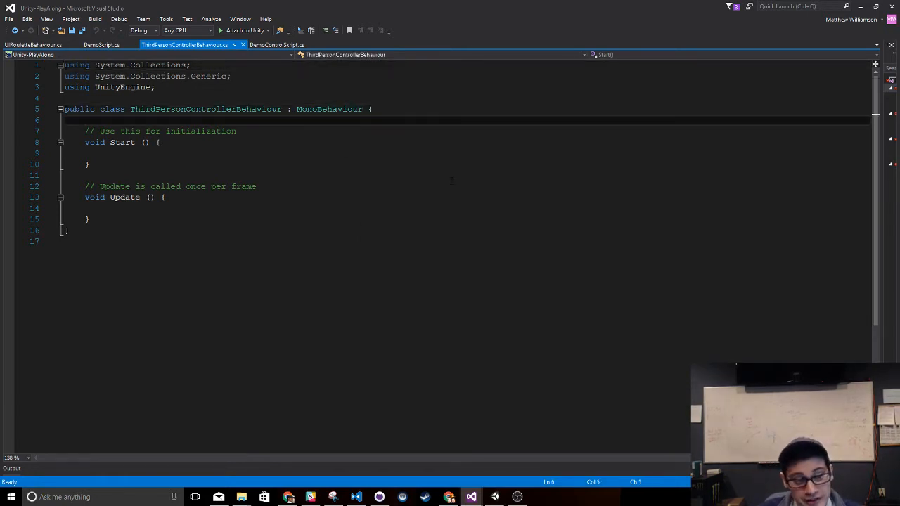
text(Animator )
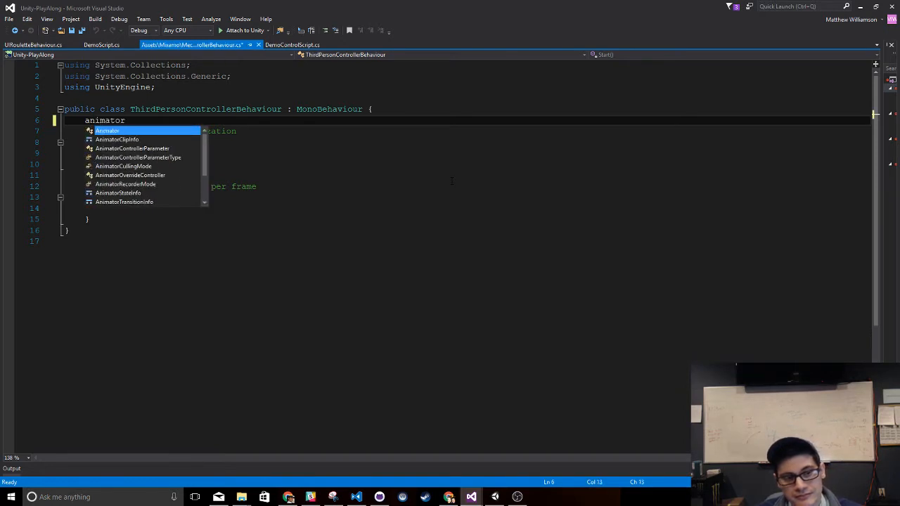
text(m_anim;)
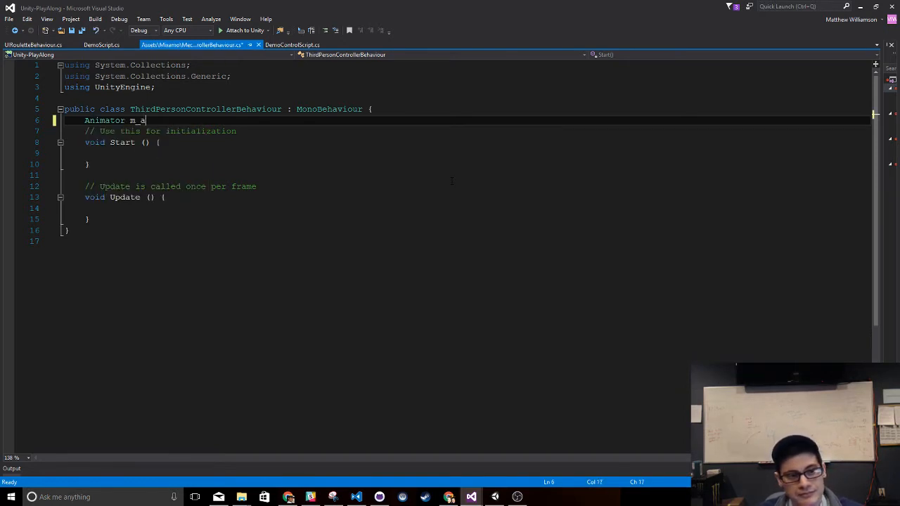
key(ctrl+s)
Assign m_anim in the Start method with GetComponent<Animator>()
key(Down)
key(Down)
key(Down)
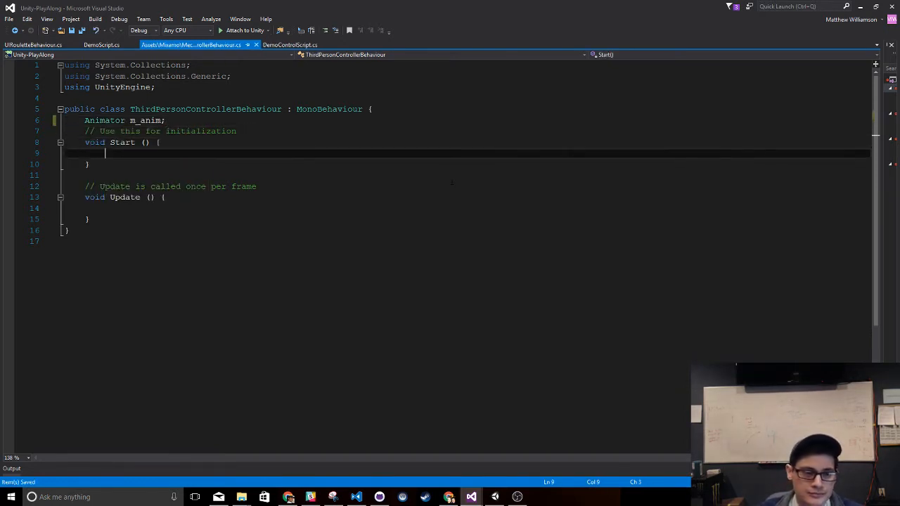
text(m_anim = getcomp)
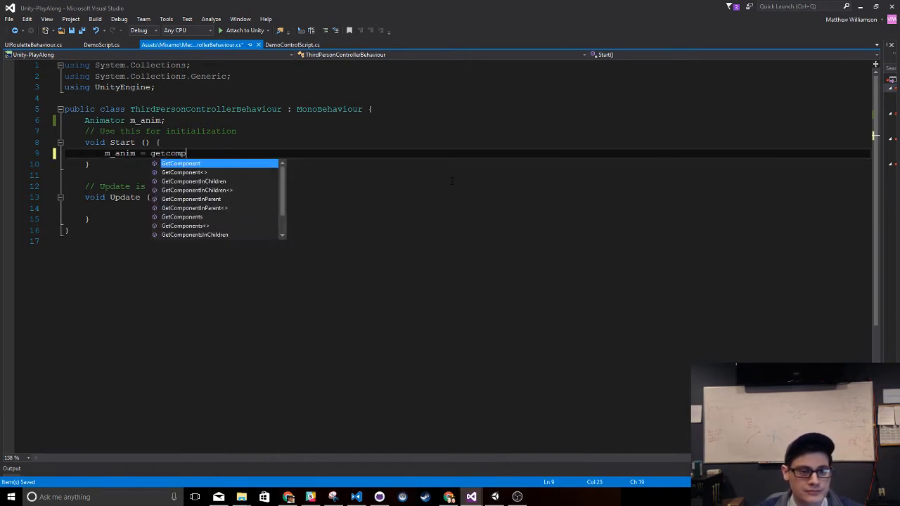
key(Tab)
text(<)
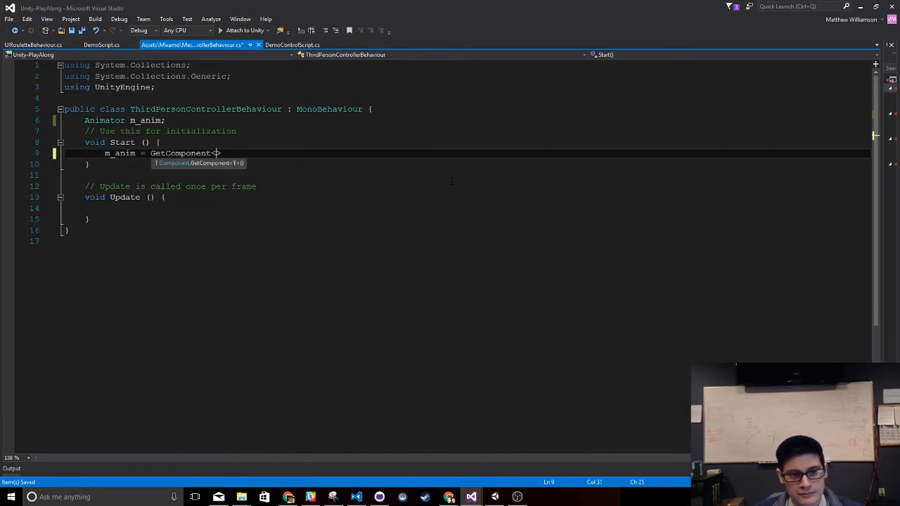
text(Animator>();)
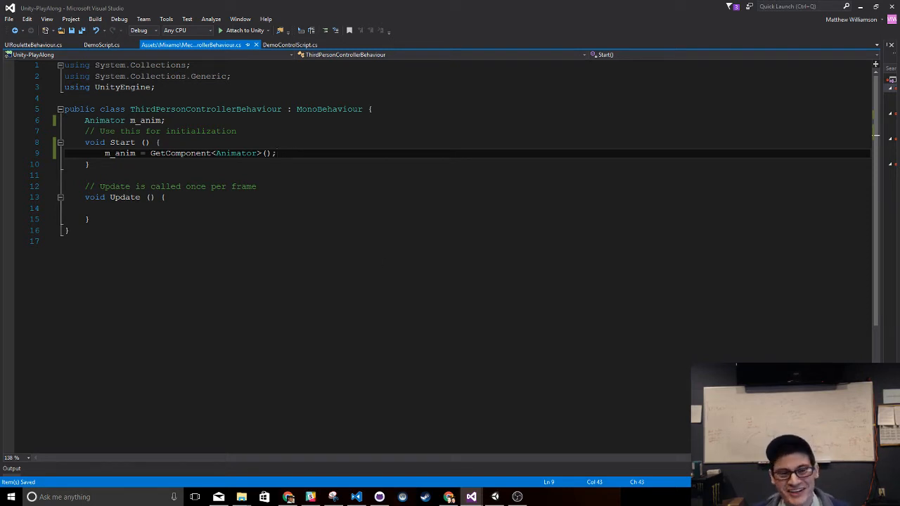
click(292, 45)
click(225, 45)
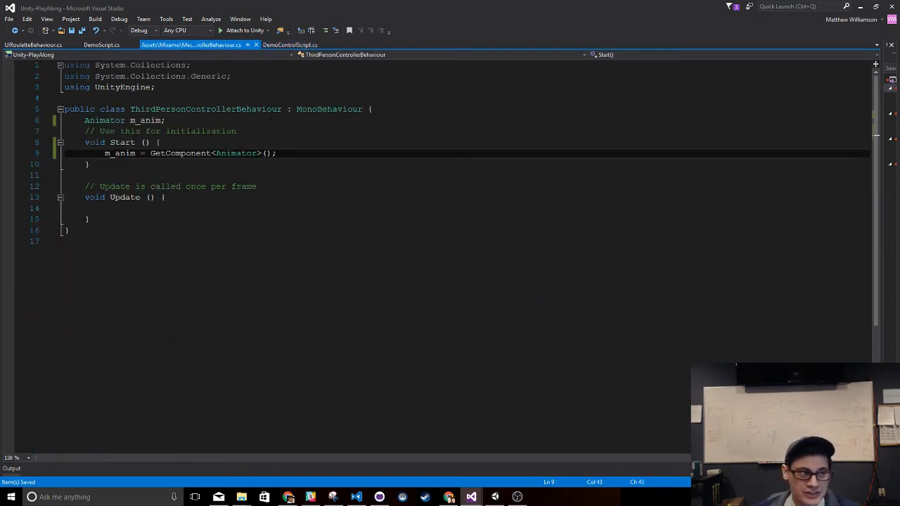
click(169, 208)
text(i)
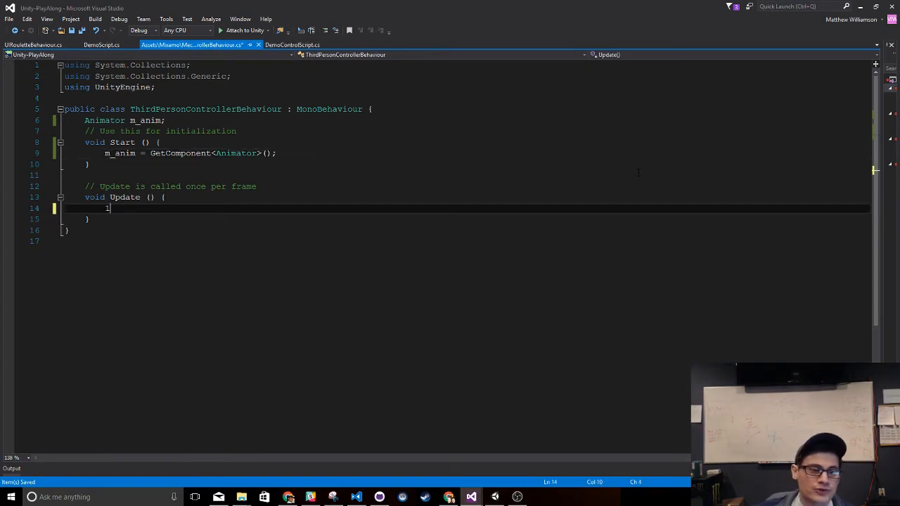
key(shift+Left)
key(BackSpace)
key(ctrl+s)
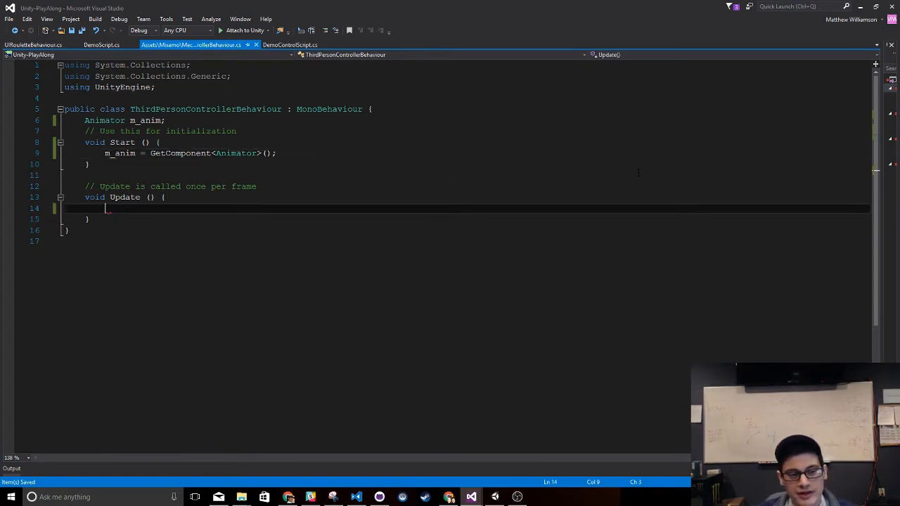
Put the Update method's opening brace on its own line, indent the empty body line, and save the script
key(Up)
key(End)
key(Left)
key(Return)
key(Down)
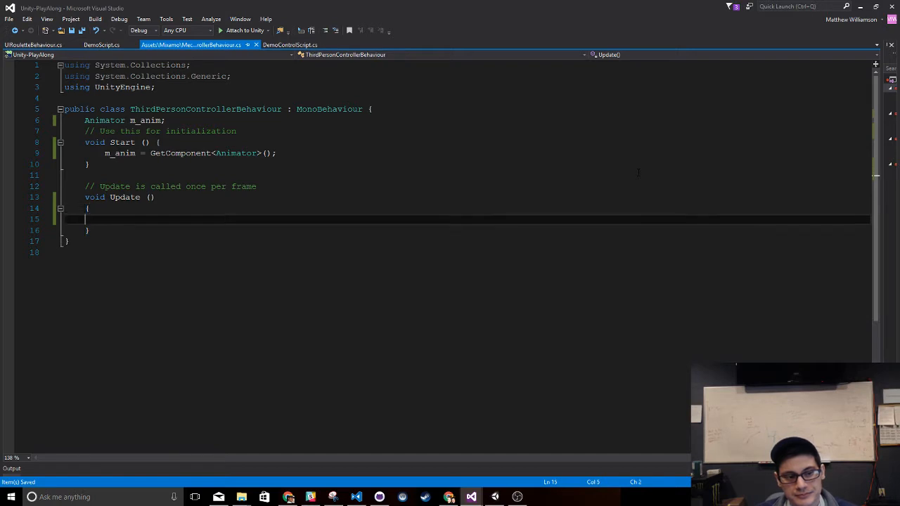
key(ctrl+s)
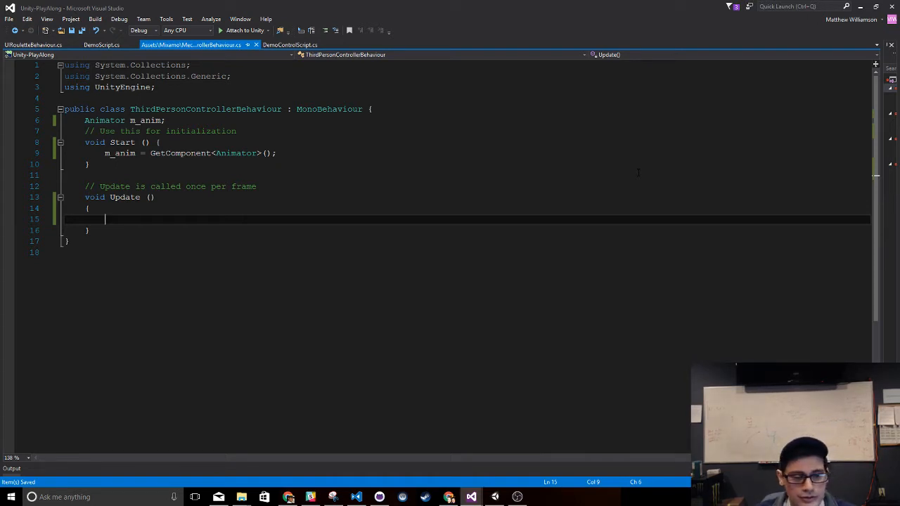
Begin declaring "var x = Input." in Update, add a using directive for UnityStandardAssets.CrossPlatformInput, and save
text(var x)
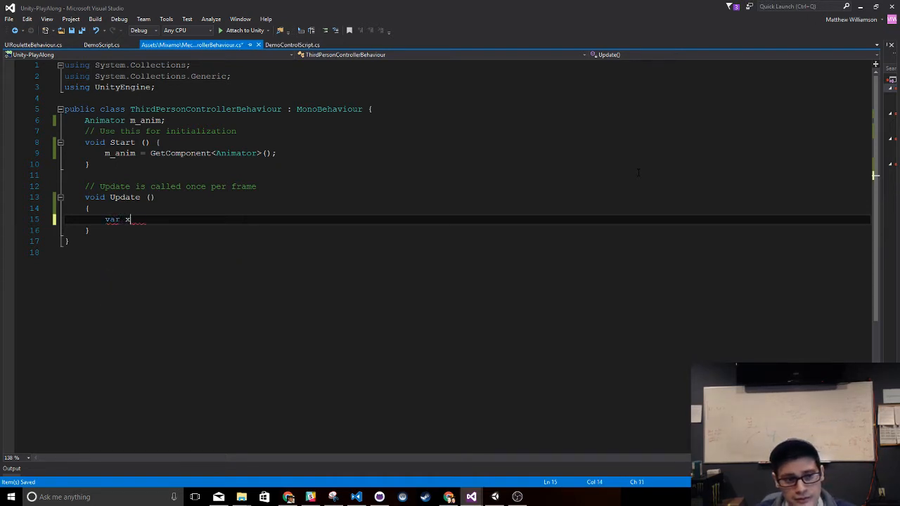
text( = Input.)
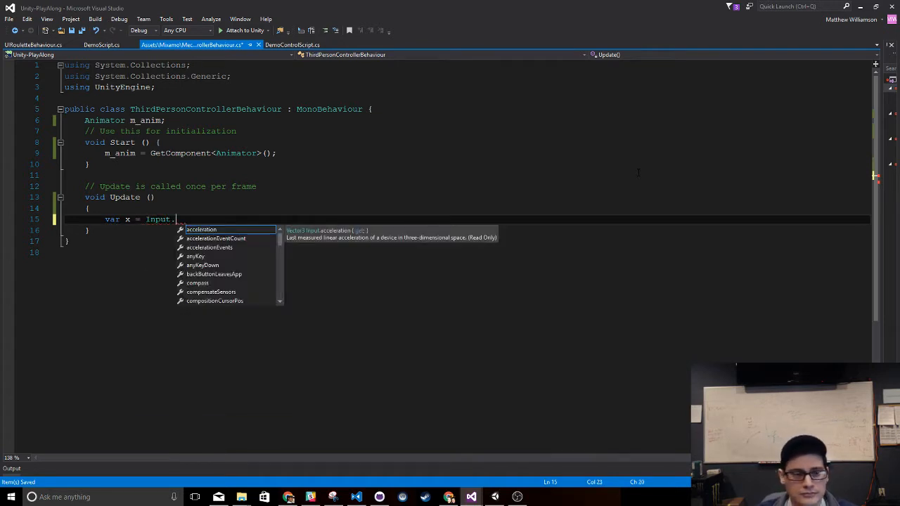
click(282, 87)
key(Return)
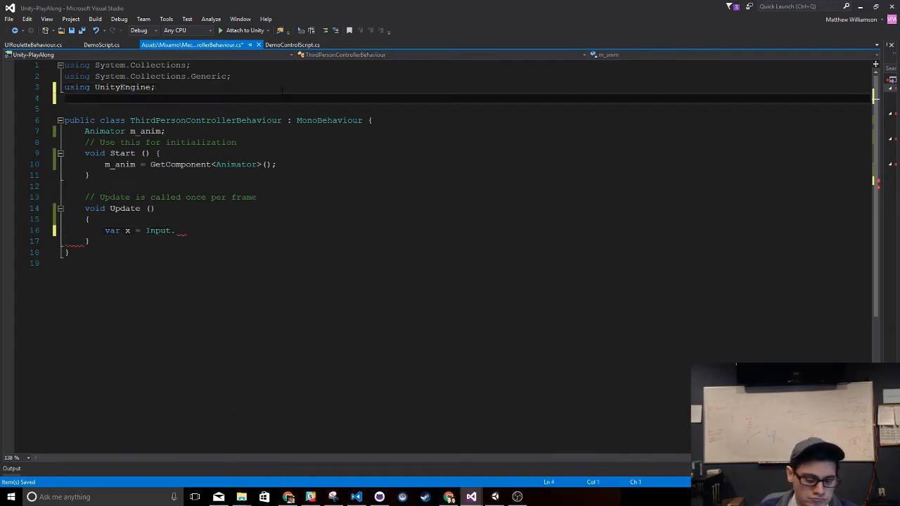
text(using u)
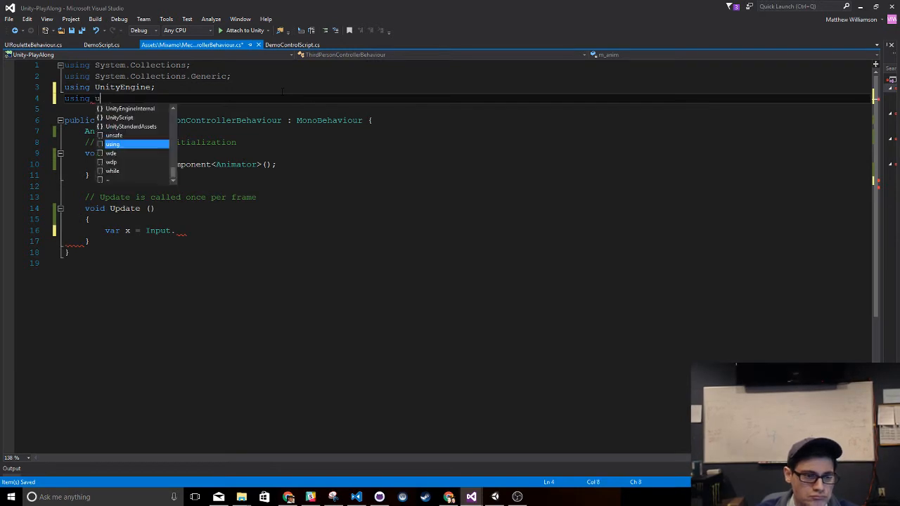
text(nitys.c)
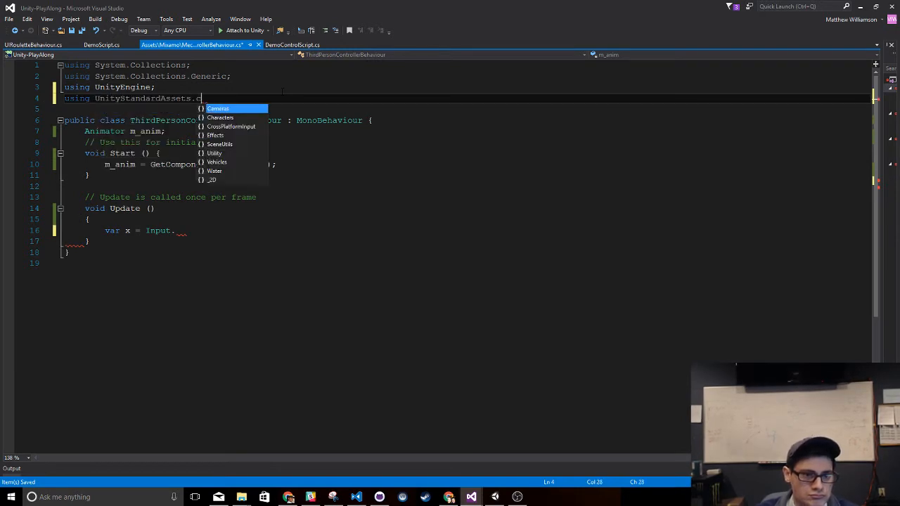
text(ross;)
key(ctrl+s)
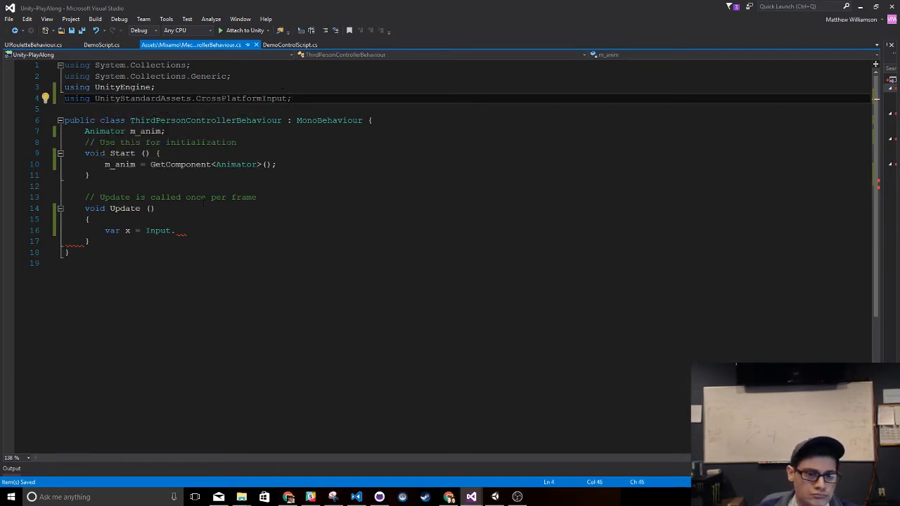
Replace the unfinished Input reference assigned to x with a CrossPlatformInputManager.GetAxis("") call, leaving the axis name empty
click(185, 230)
key(shift+Left)
key(shift+Left)
key(shift+Left)
key(shift+Left)
key(shift+Left)
key(shift+Left)
key(shift+Left)
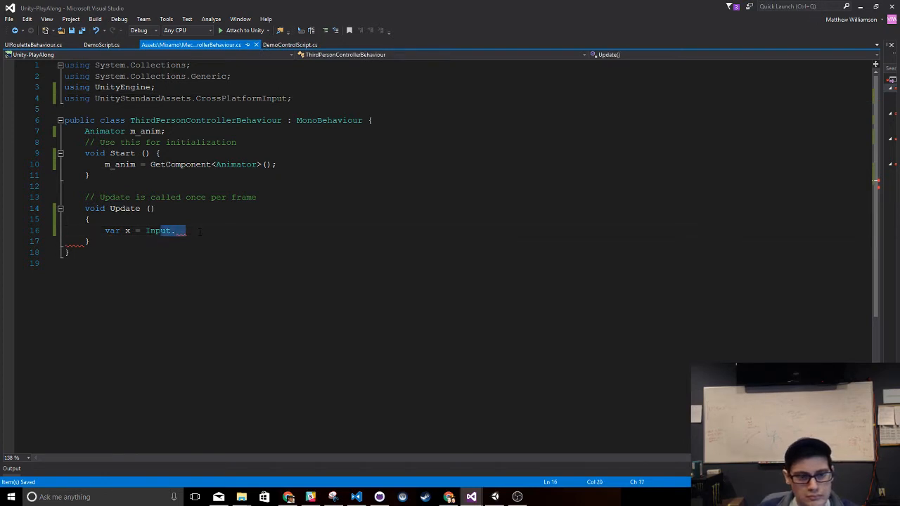
text(crosspl)
key(Tab)
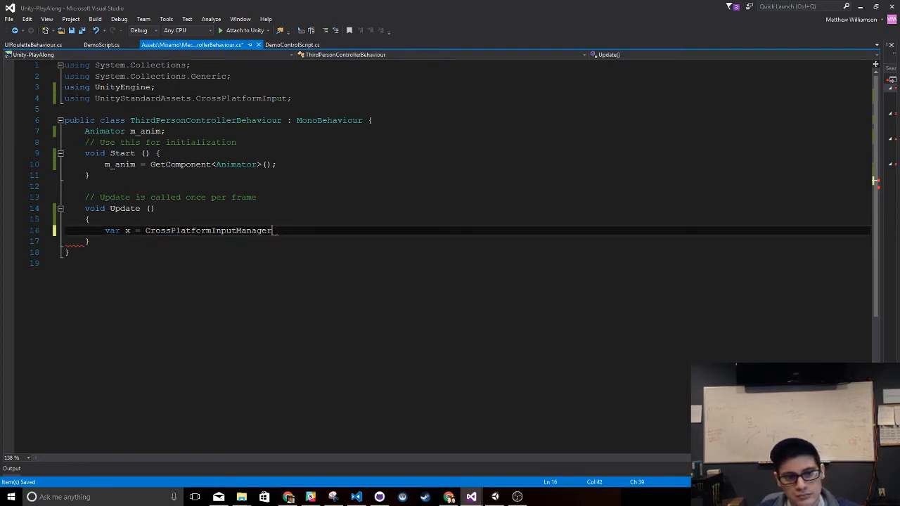
text(.)
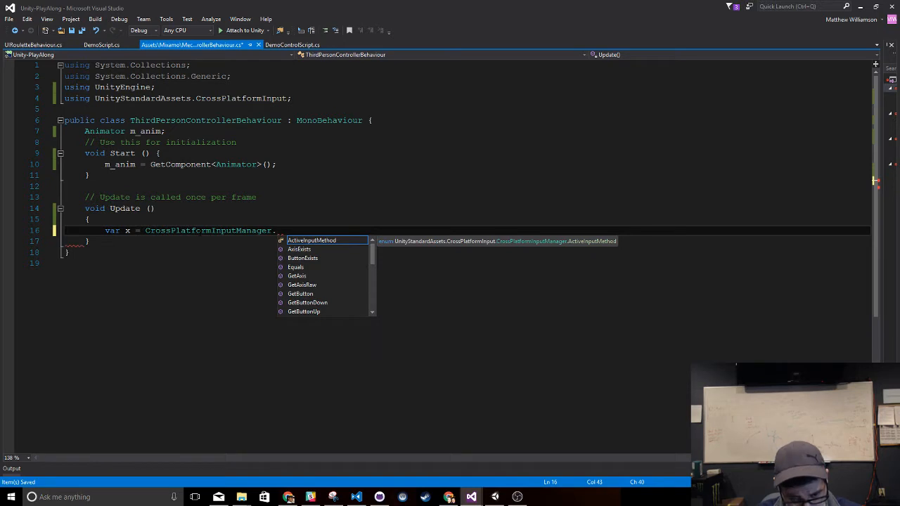
text(get)
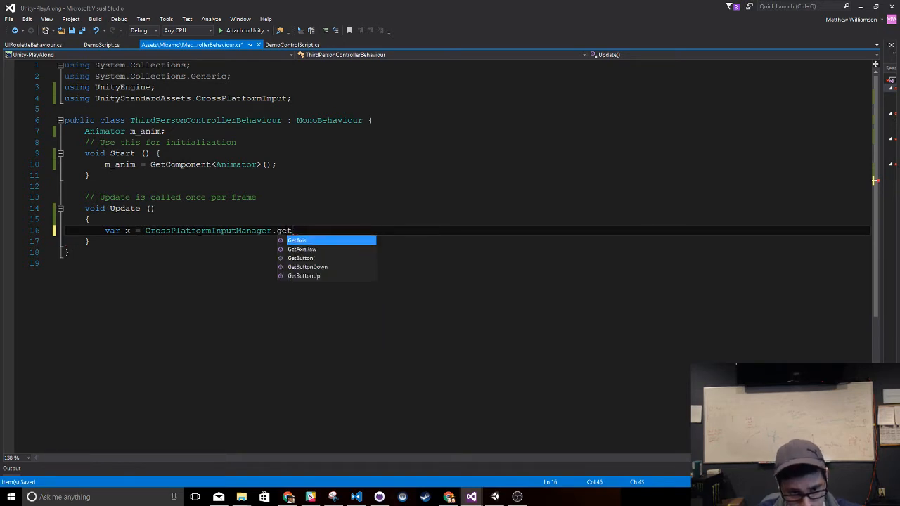
key(Tab)
text((")
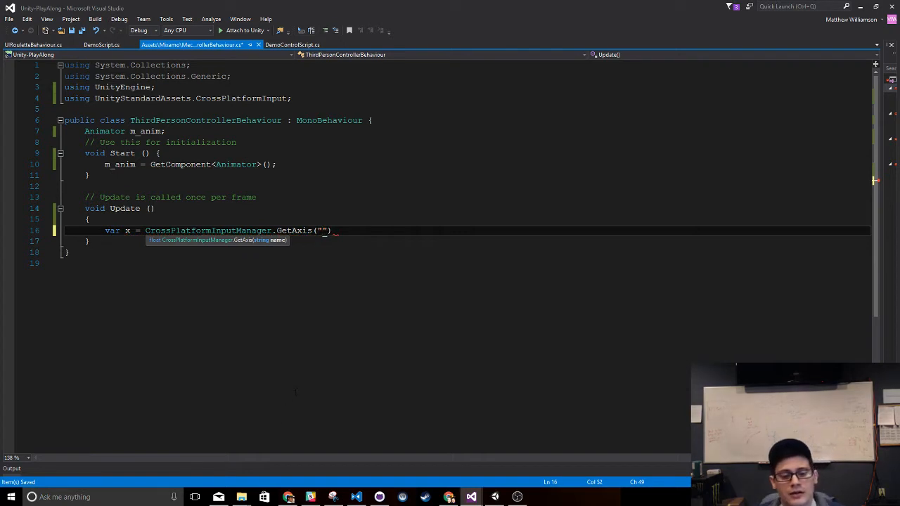
Switch to Unity, open the project's Input settings, and expand the Axes list to review the available axes
click(450, 500)
click(451, 500)
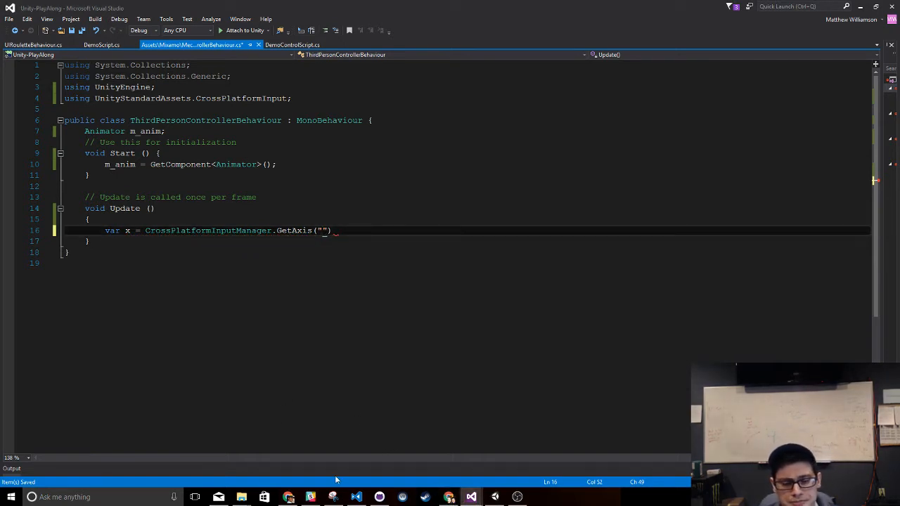
click(495, 497)
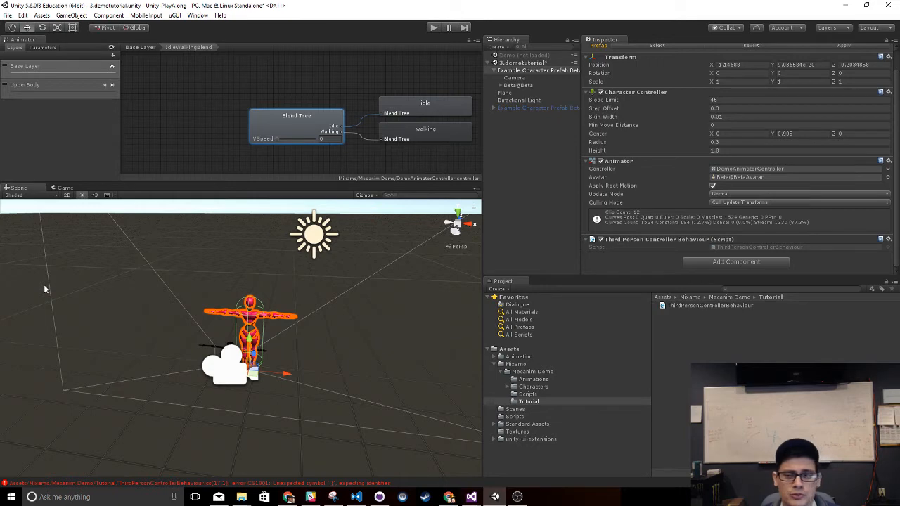
click(23, 15)
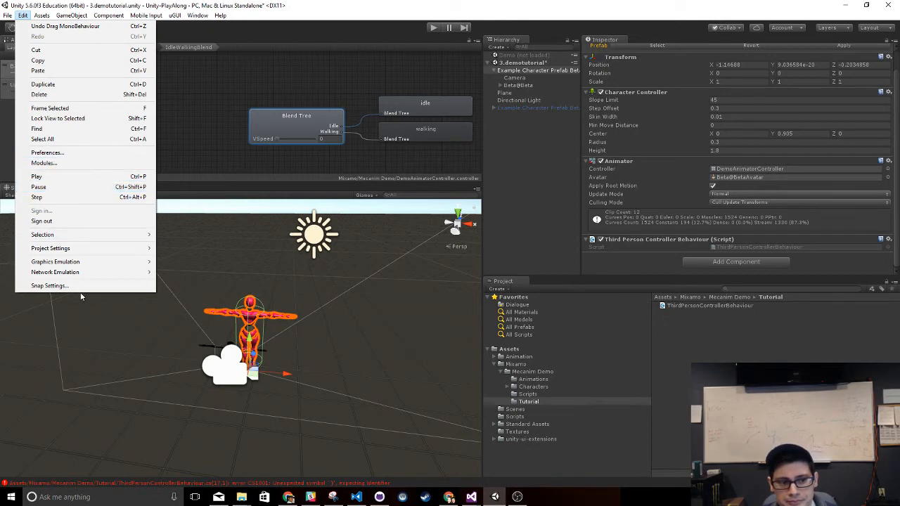
mouse_move(84, 248)
click(174, 248)
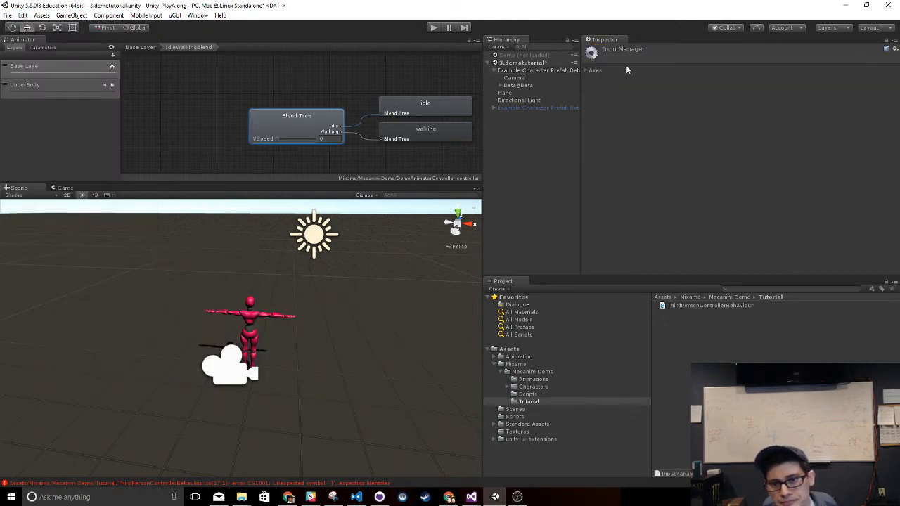
click(599, 71)
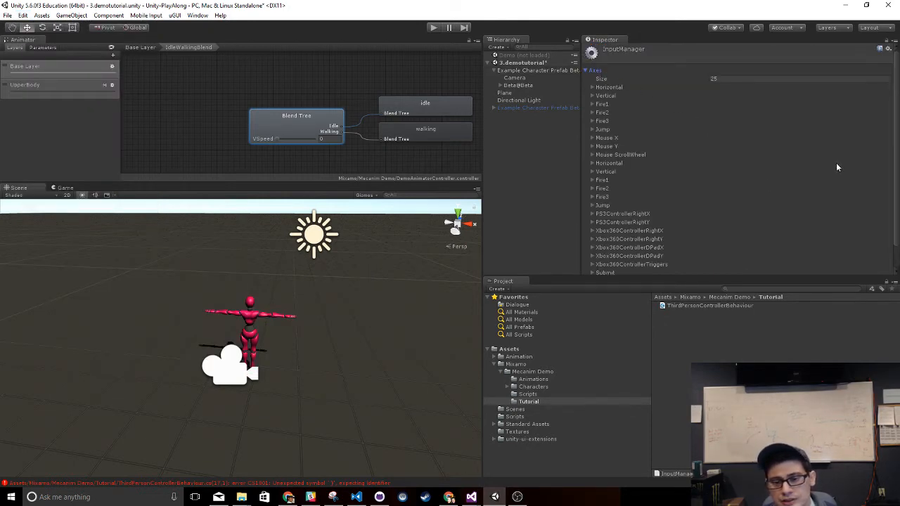
scroll(836, 167, down, 1)
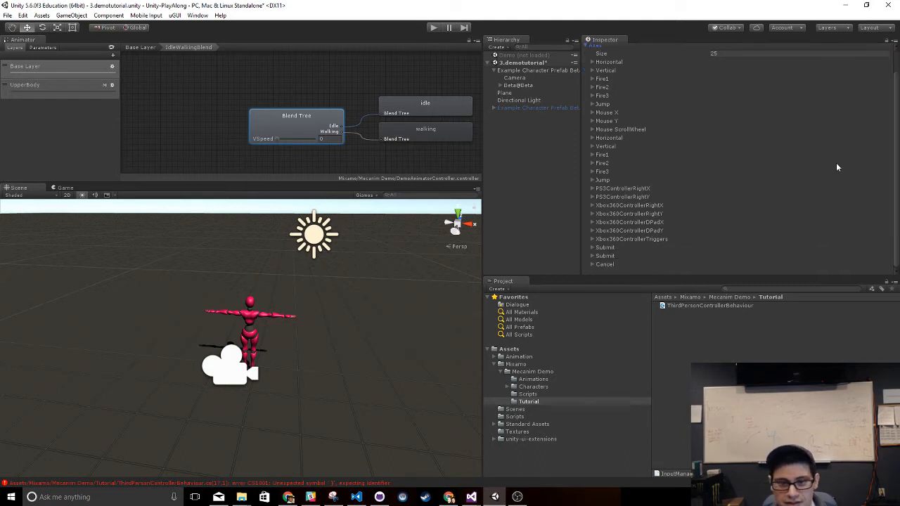
scroll(836, 167, up, 1)
scroll(836, 167, down, 1)
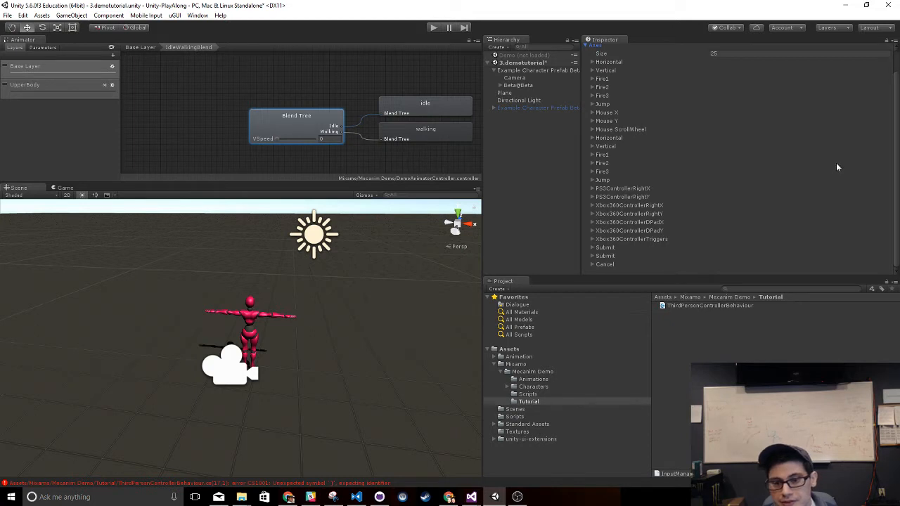
Examine the settings of the Xbox360ControllerRightX axis and the second Horizontal axis in the Input Manager
click(630, 206)
scroll(661, 208, down, 3)
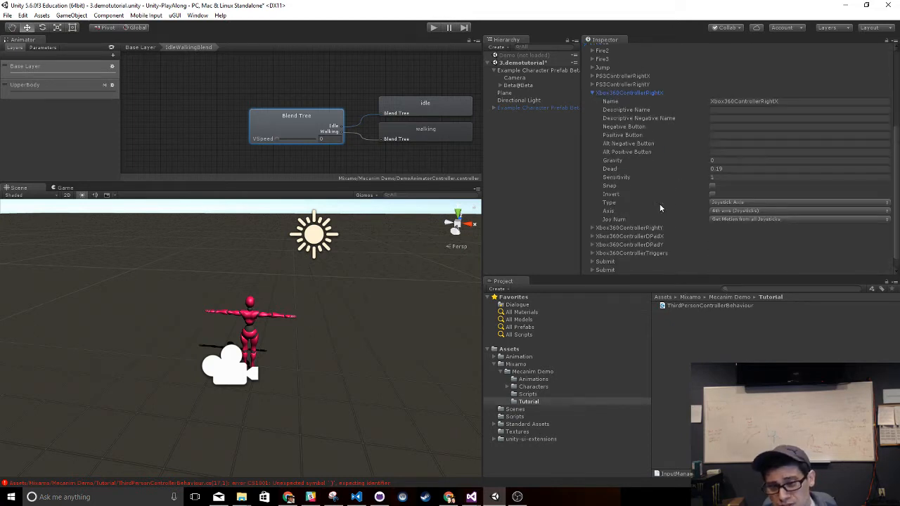
scroll(632, 225, up, 4)
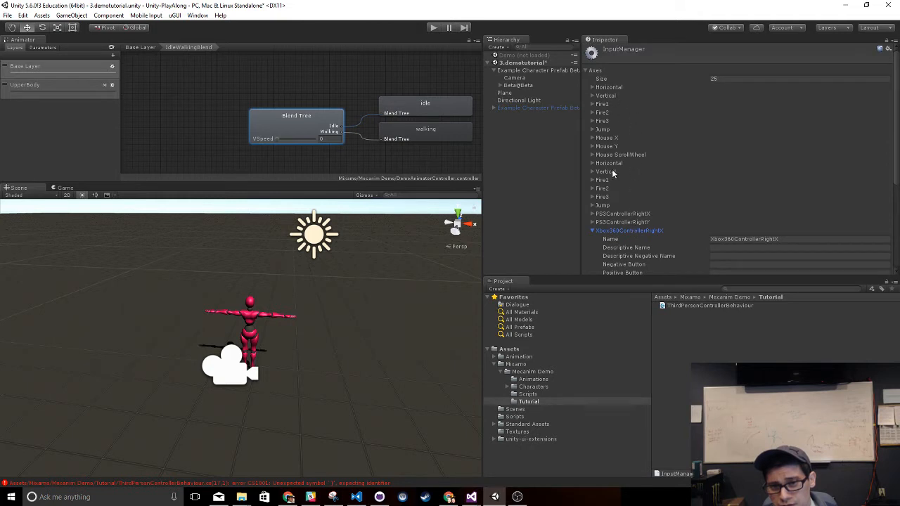
click(612, 164)
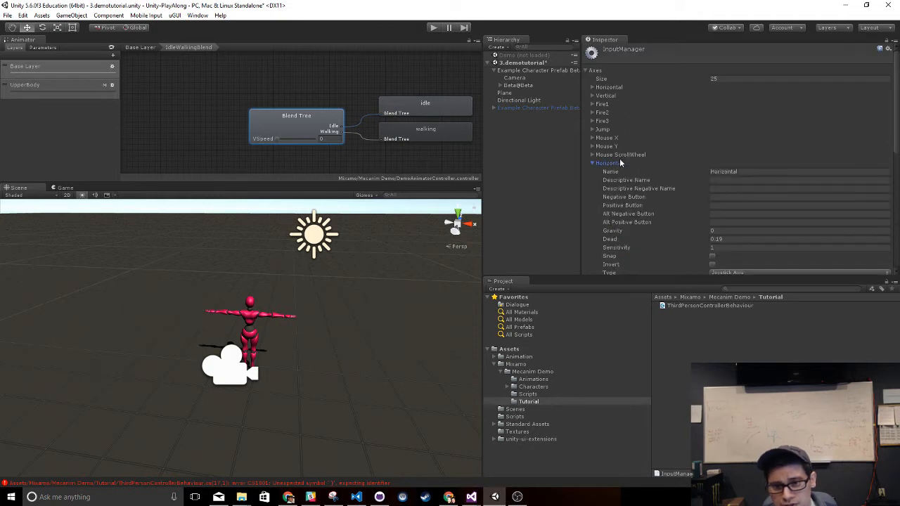
scroll(621, 158, down, 3)
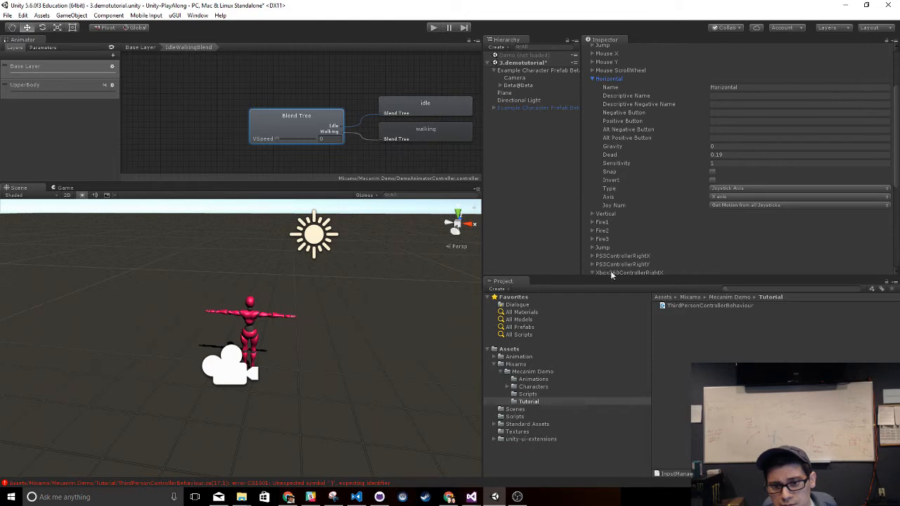
Close the Visual Studio Code window and the second Visual Studio window, keeping the Unity-PlayAlong solution open
click(472, 496)
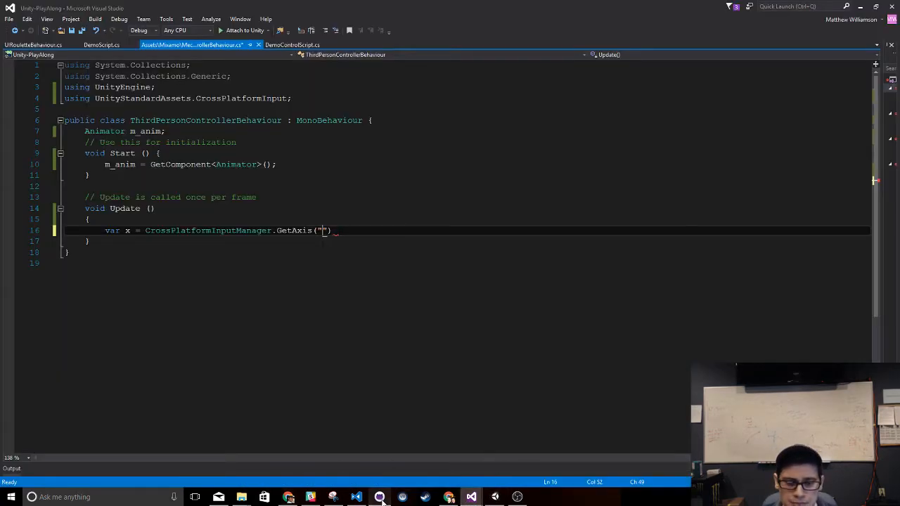
click(357, 497)
click(360, 499)
right_click(359, 499)
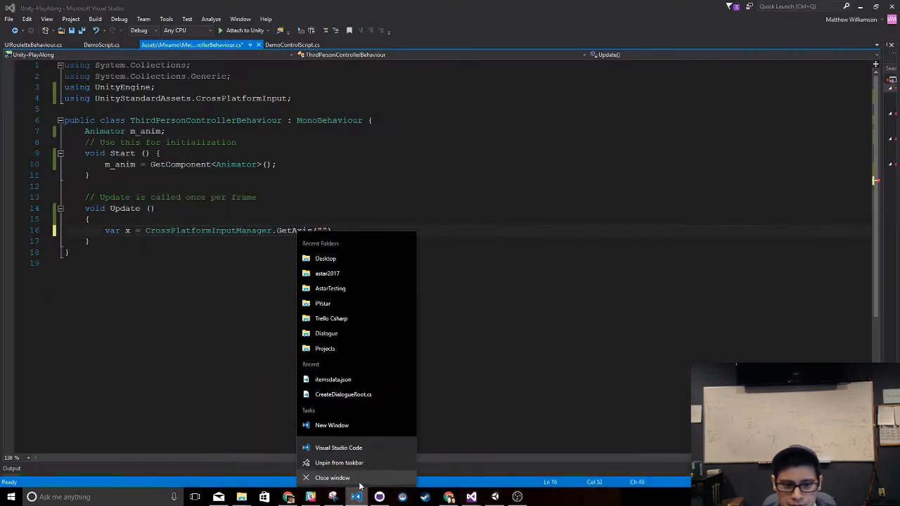
click(360, 481)
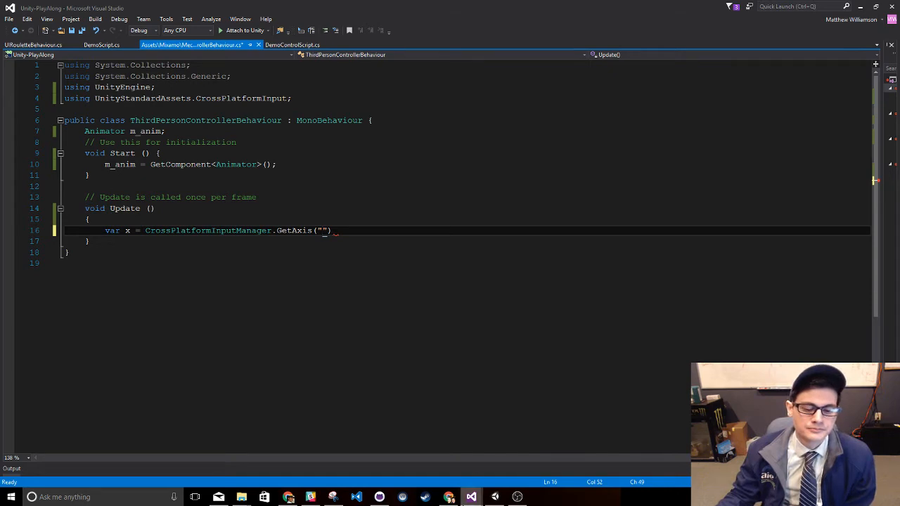
mouse_move(471, 497)
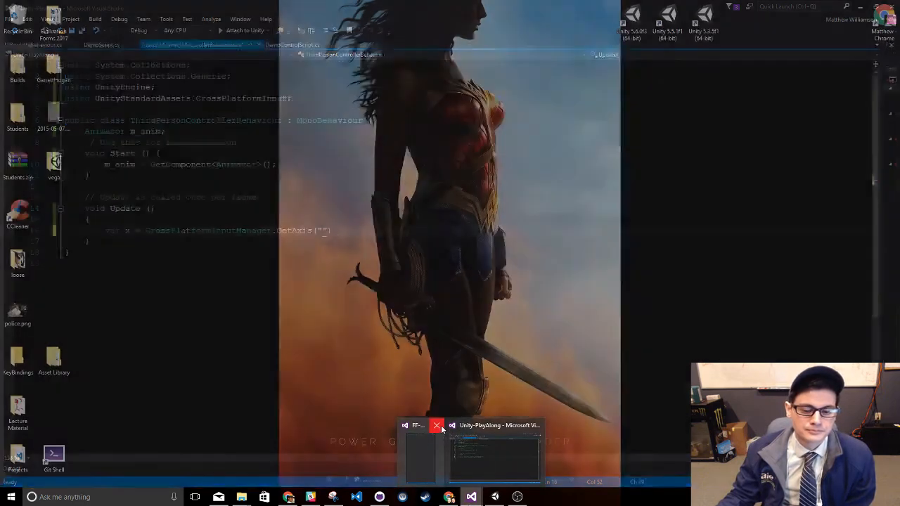
click(437, 426)
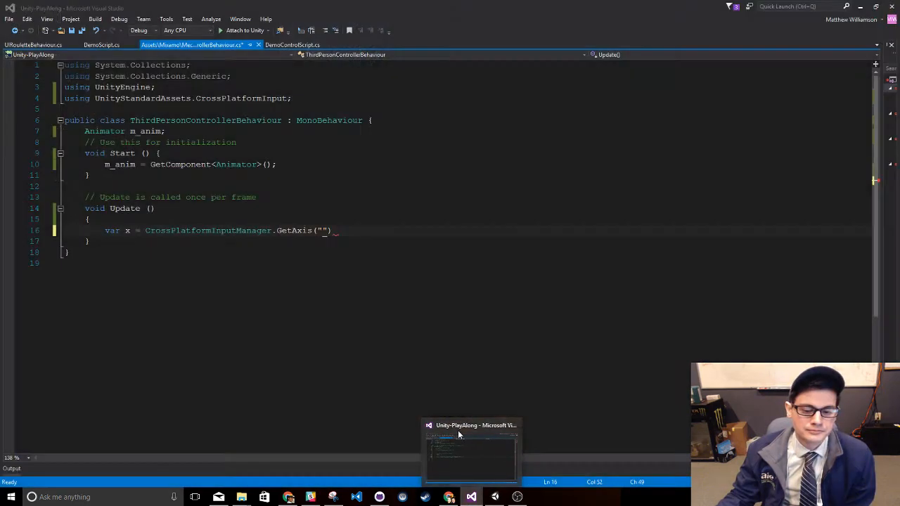
click(464, 467)
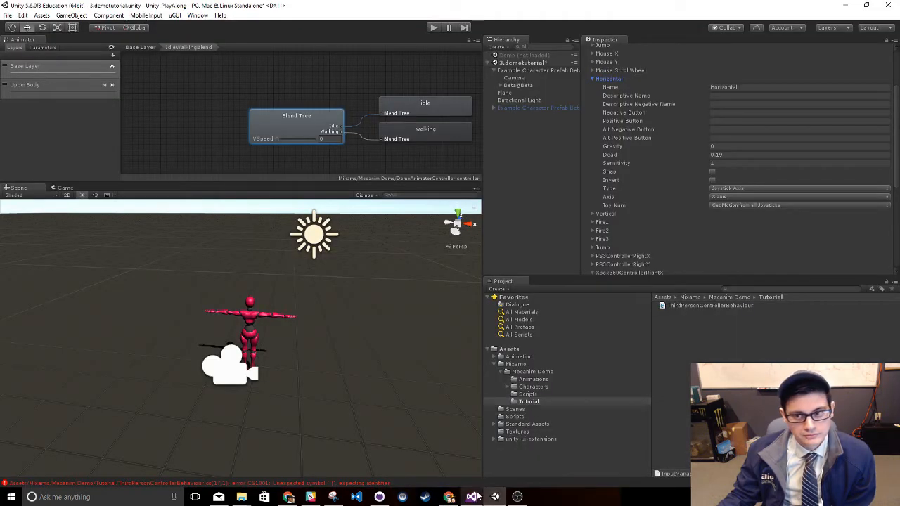
Open DemoControlScript from the Mecanim Demo Scripts folder and move the Visual Studio window out of the way
click(527, 372)
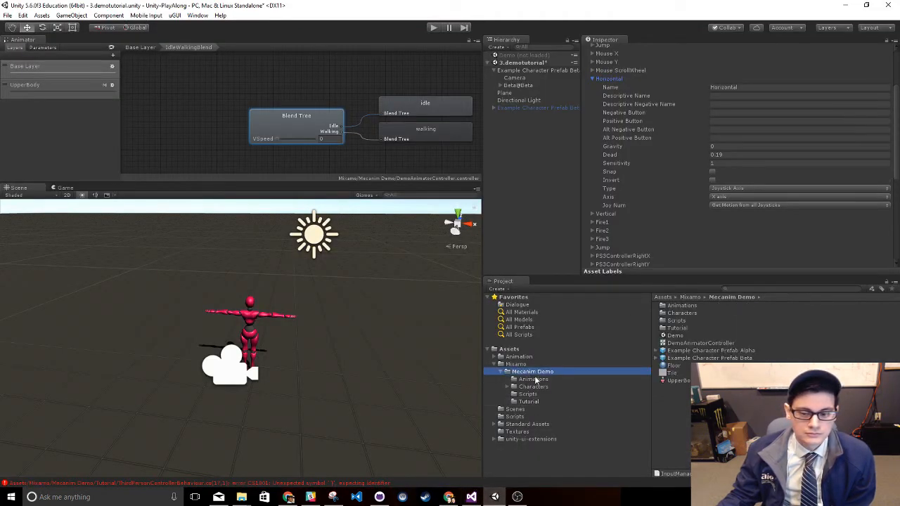
double_click(681, 321)
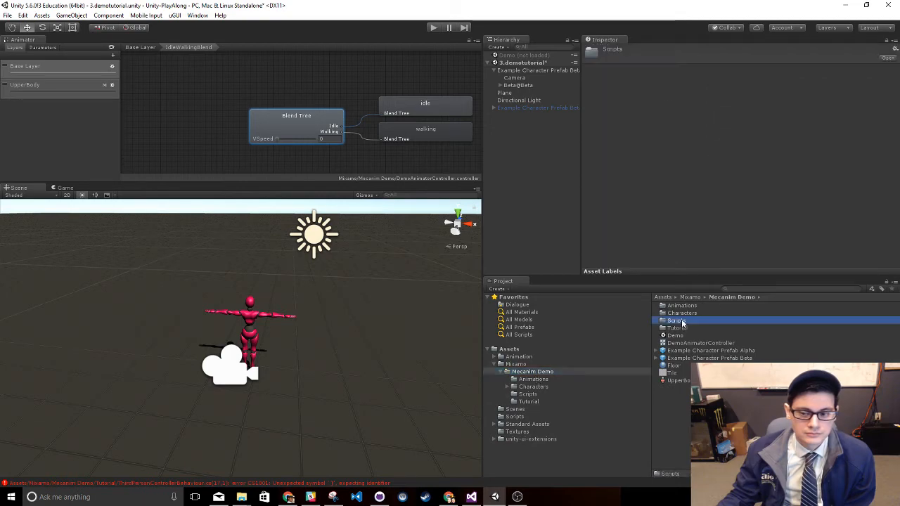
double_click(695, 306)
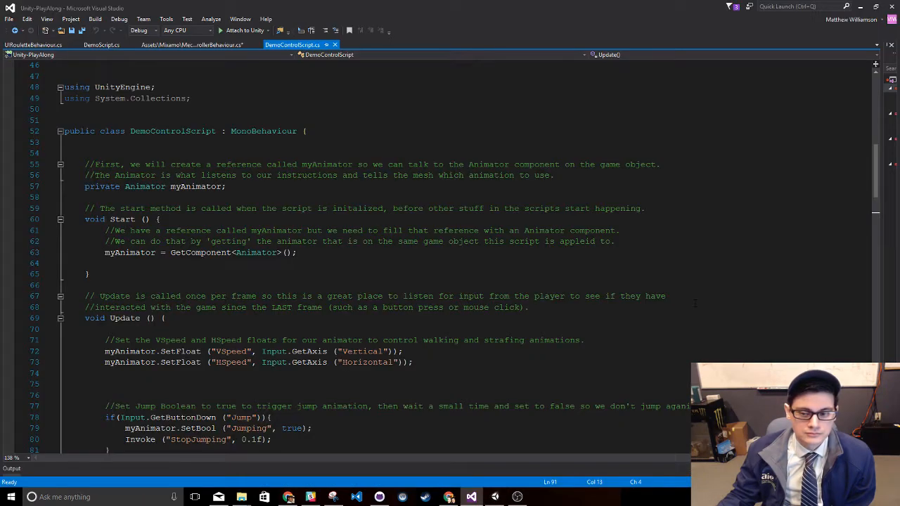
drag(462, 9, 337, 505)
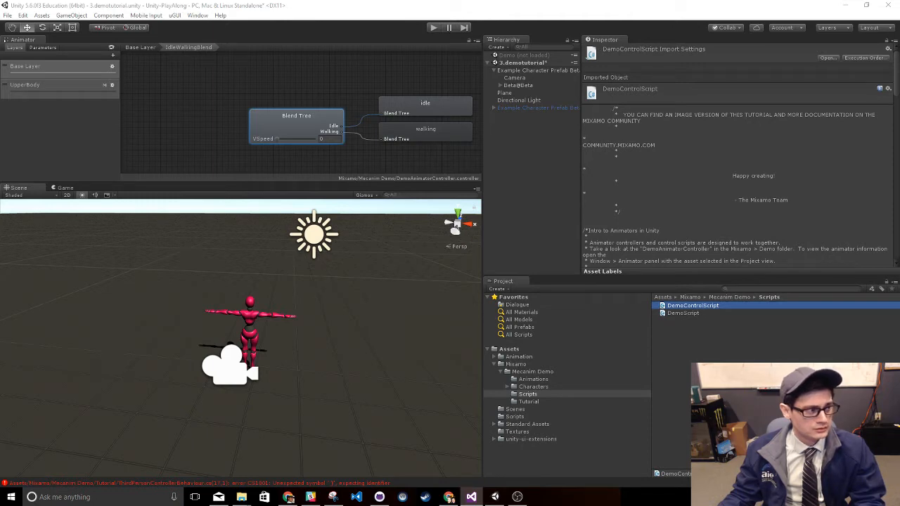
Select DemoScript in Unity to examine its code, and bring the Visual Studio window back into view
click(696, 314)
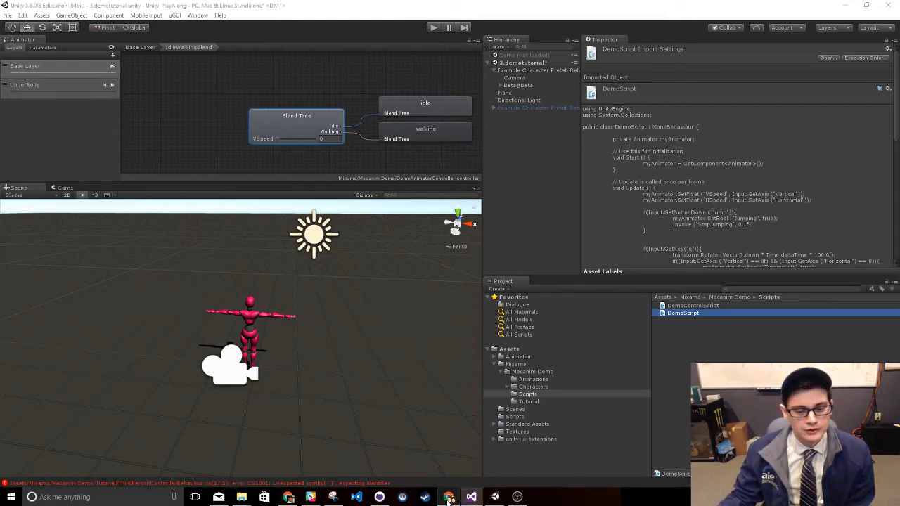
click(472, 498)
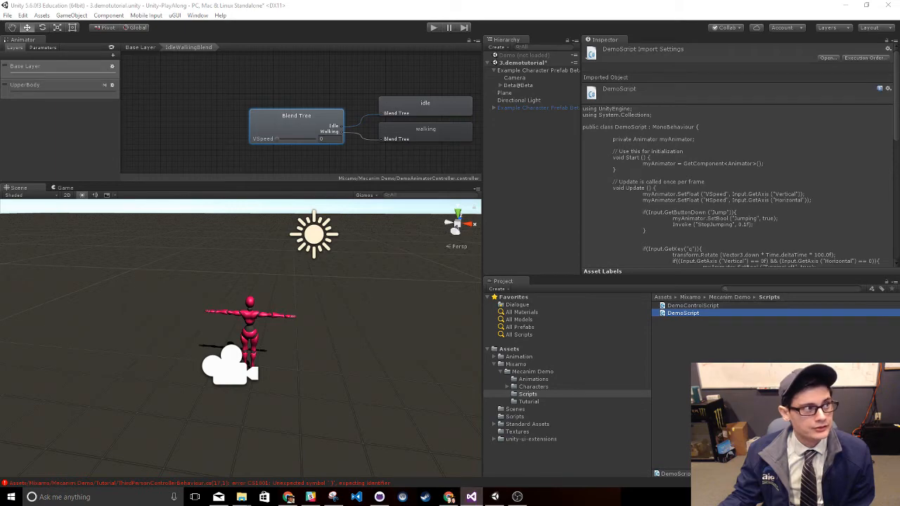
drag(899, 192, 534, 2)
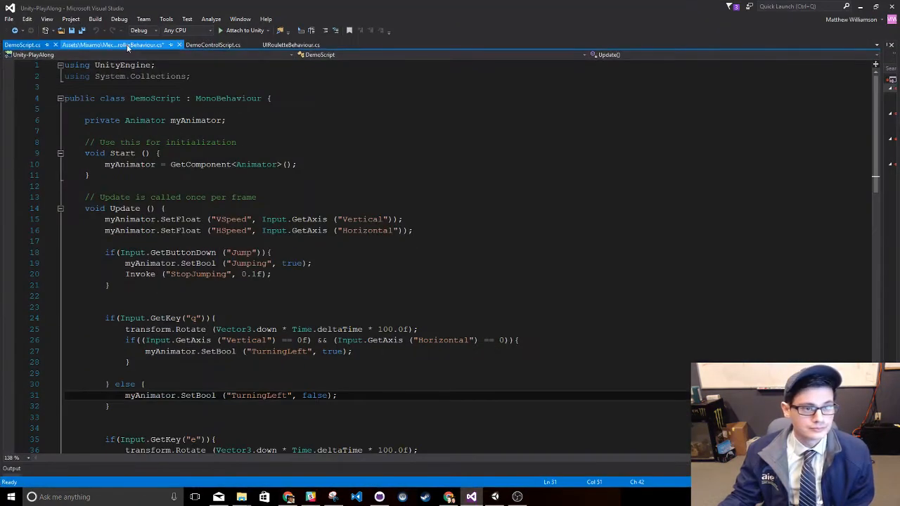
Return to the ThirdPersonControllerBehaviour script, rename the m_anim field to myAnimator across all its references, and save the script
click(128, 45)
click(375, 223)
click(375, 230)
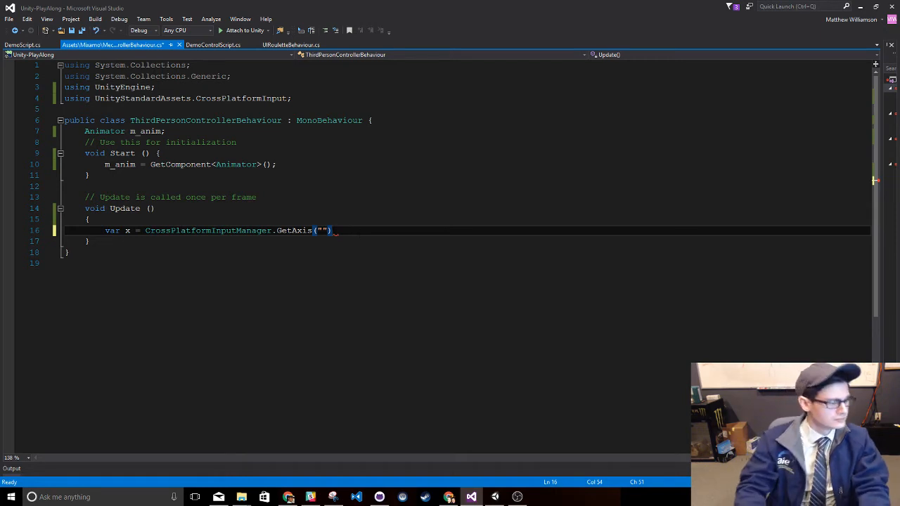
key(shift+Home)
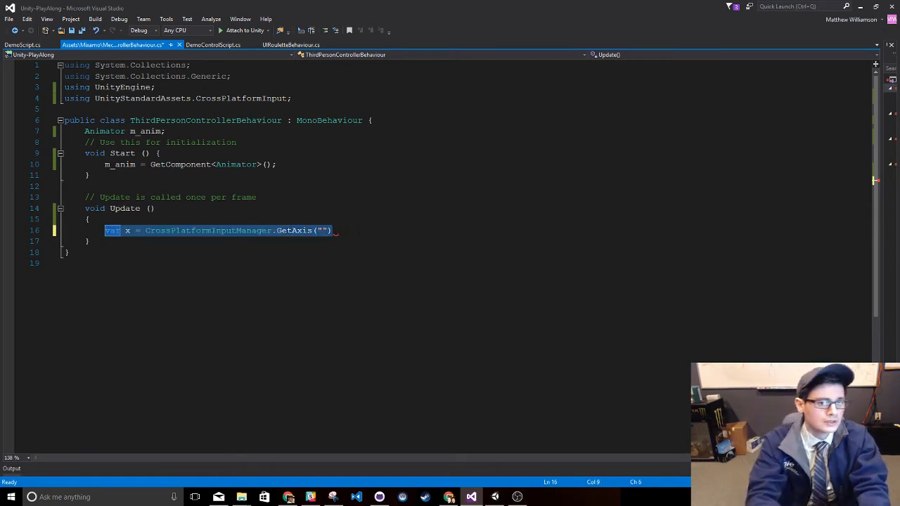
double_click(150, 133)
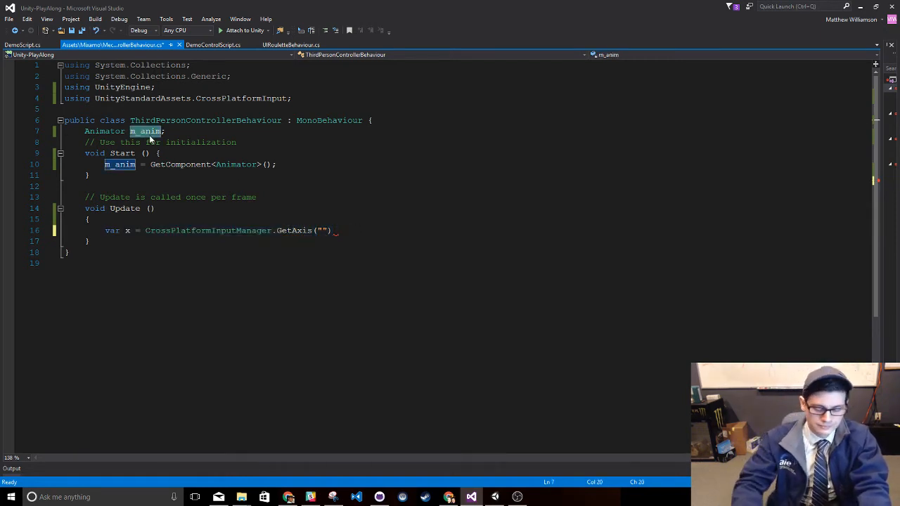
key(ctrl+r)
key(ctrl+r)
text(my)
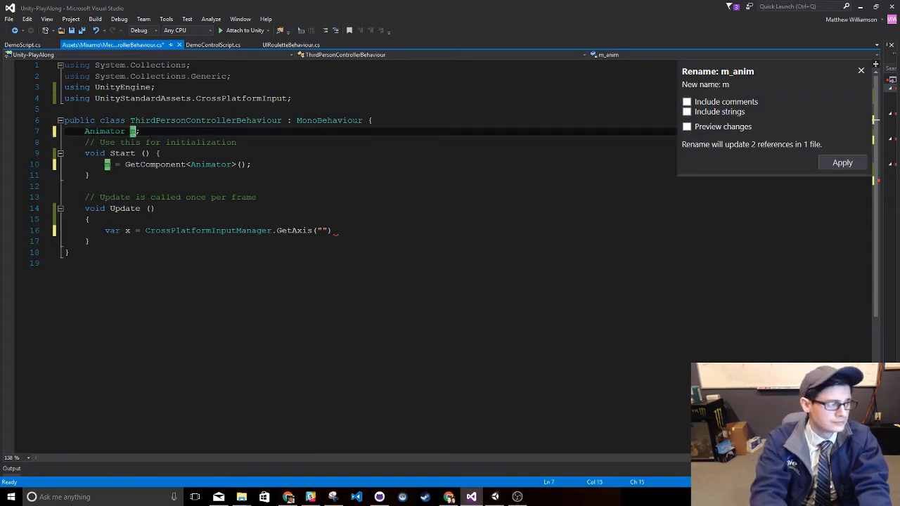
text(Animator)
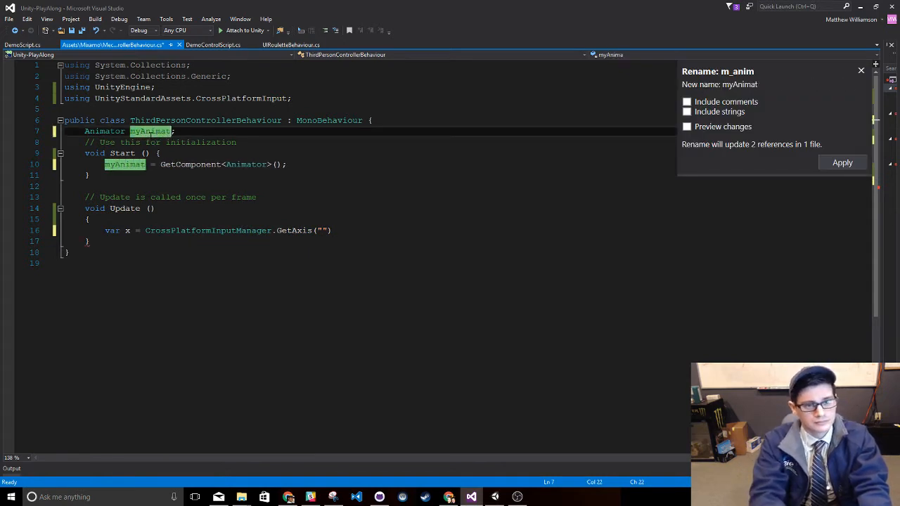
key(Return)
Replace the unfinished GetAxis line in the Update method with a myAnimator.SetFloat() call
key(Down)
key(Down)
key(Down)
key(Down)
key(Down)
key(Down)
key(Down)
key(Down)
key(Down)
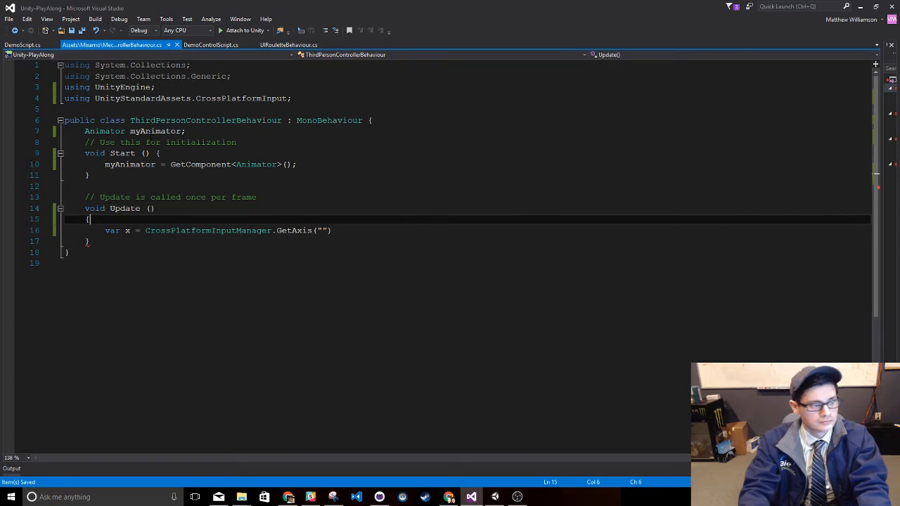
key(End)
key(shift+Home)
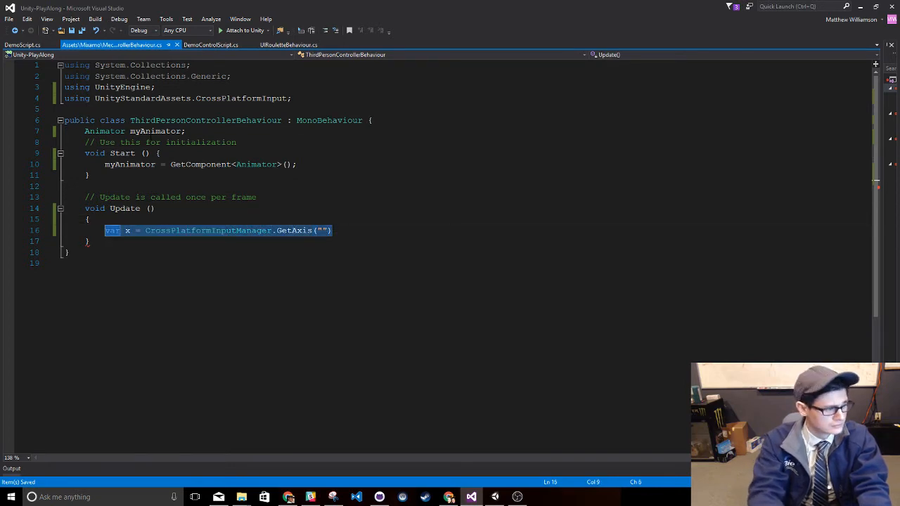
text(myAnimator.set)
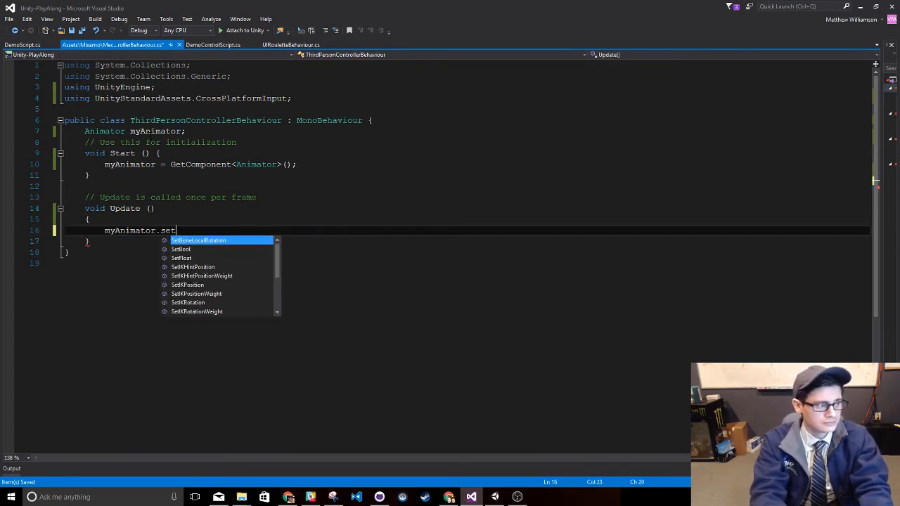
text(float)
key(Tab)
text(()
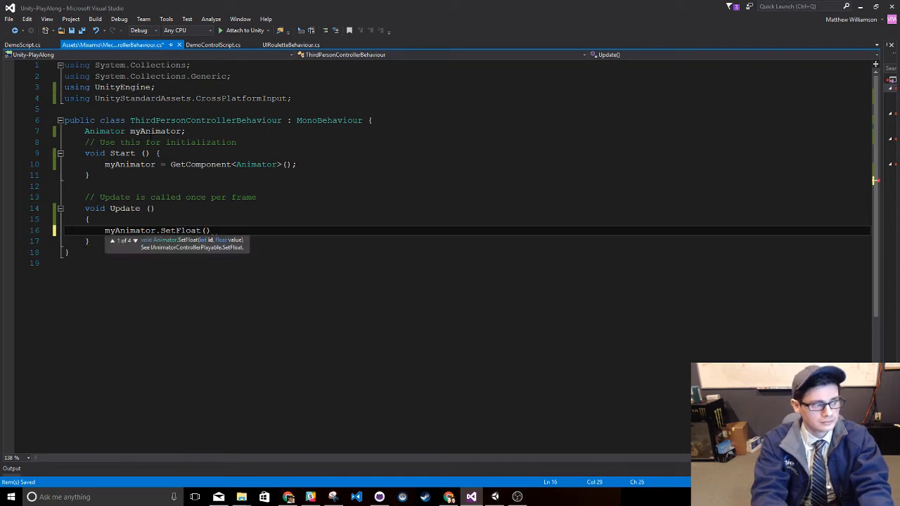
Complete the SetFloat call with the arguments "VSpeed" and Input.GetAxis("Vertical"), closing the statement with a semicolon
text("VSpeed)
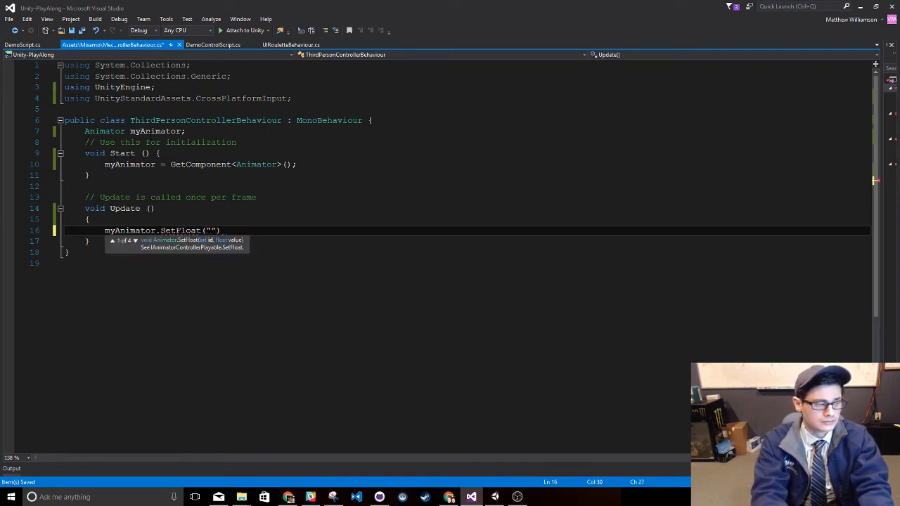
text(", Input.g)
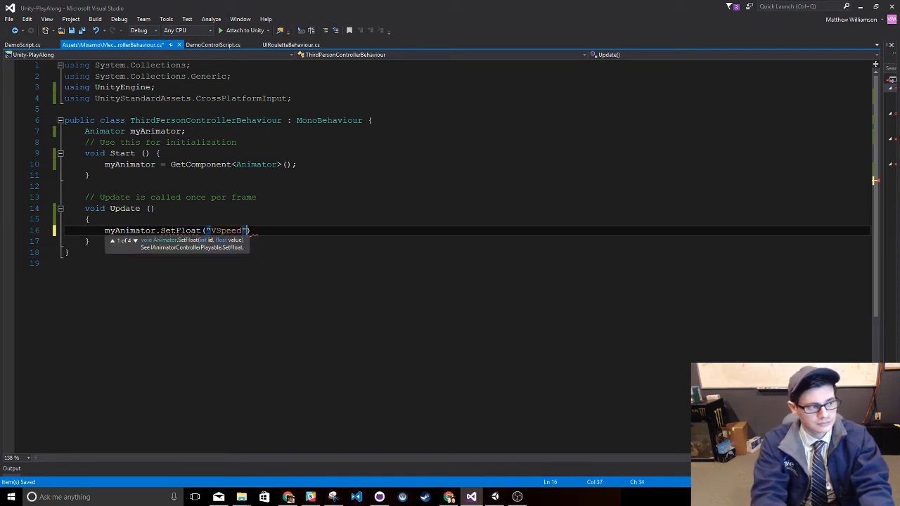
text(etAxis()
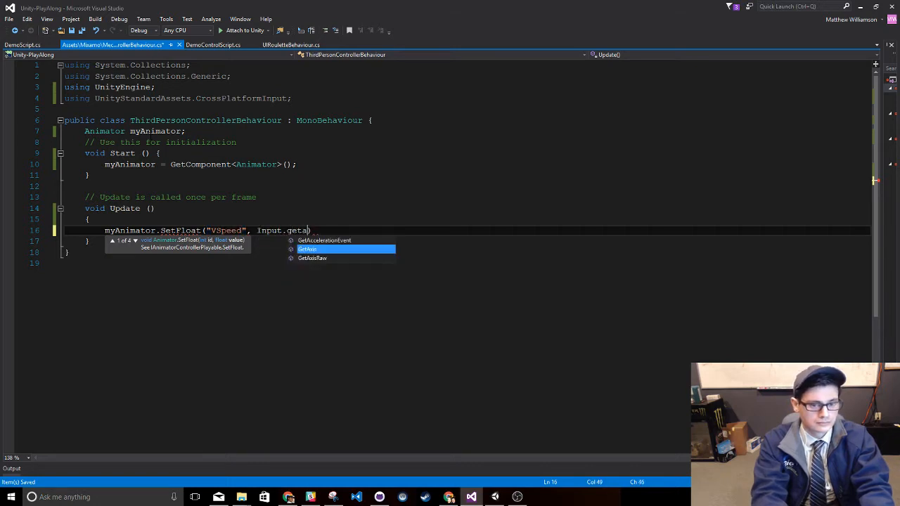
text("Vertical")
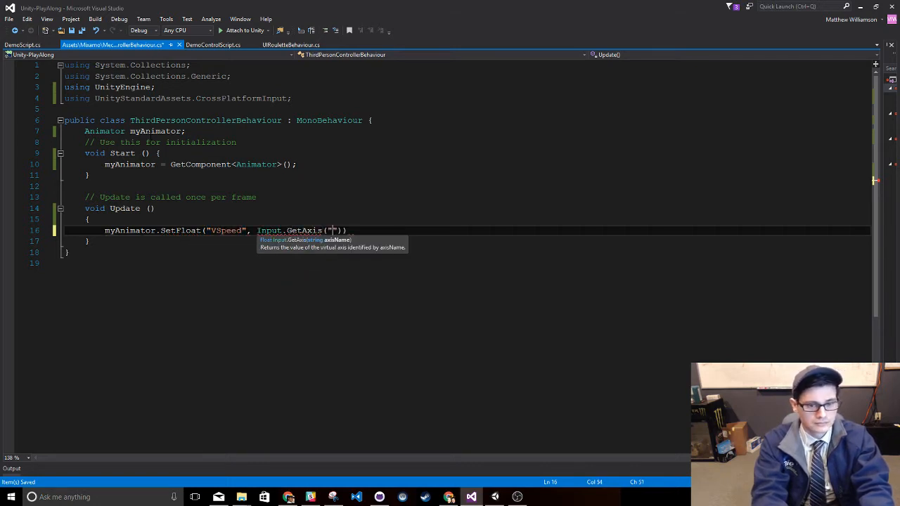
text());)
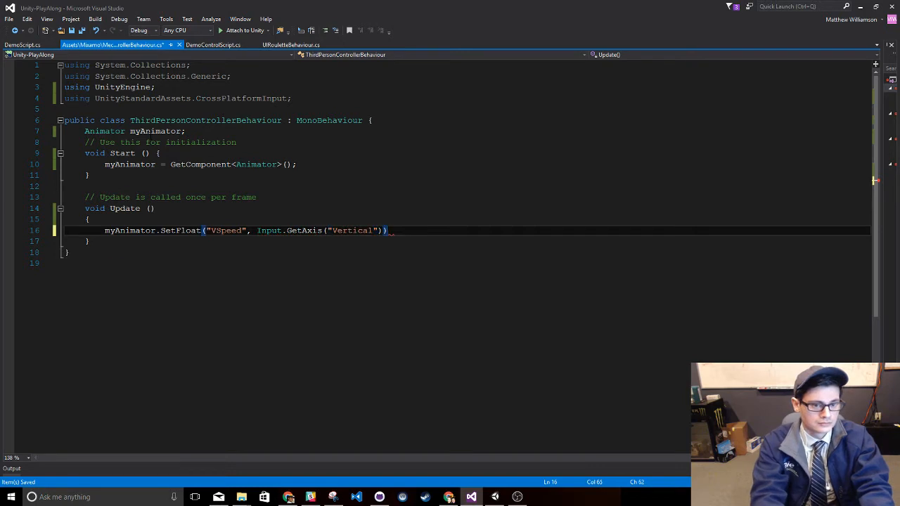
Duplicate the SetFloat statement on the line below and change the copy's axis name to "Horizontal"
key(Return)
key(Up)
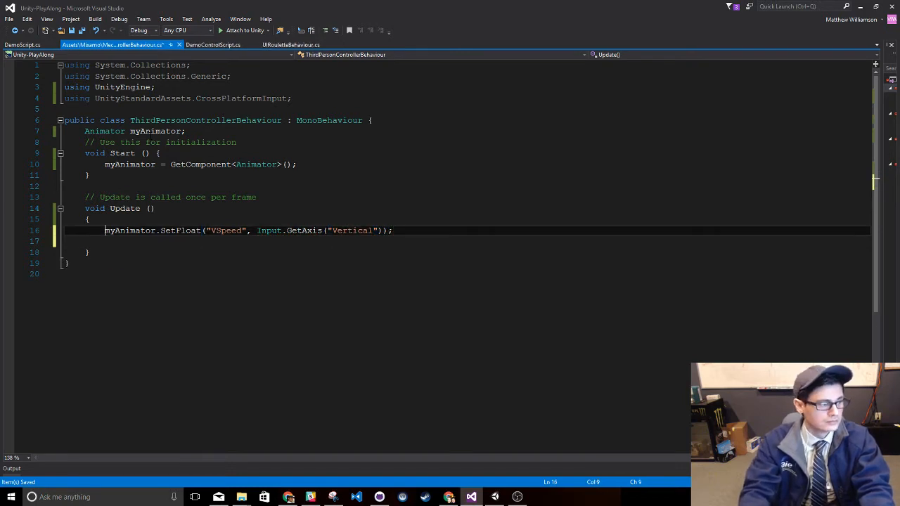
key(shift+End)
key(ctrl+c)
key(Down)
key(ctrl+v)
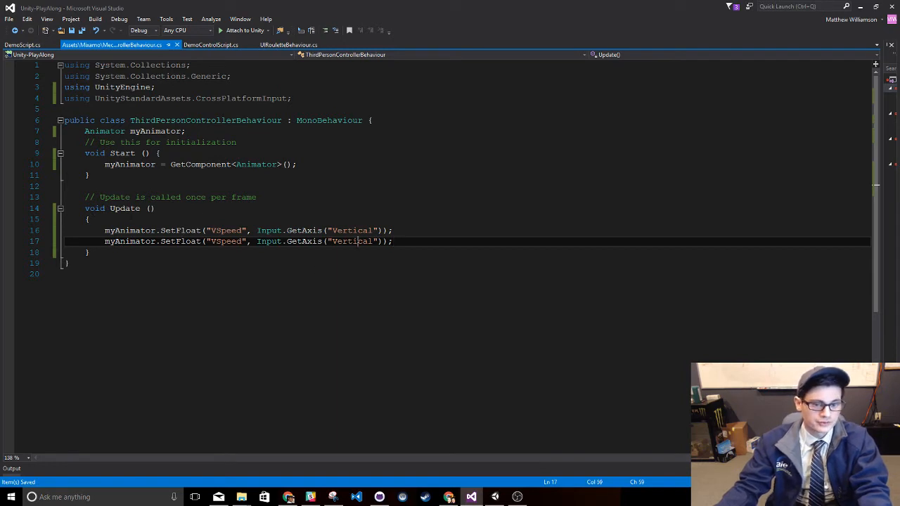
double_click(358, 241)
text(Horizontal)
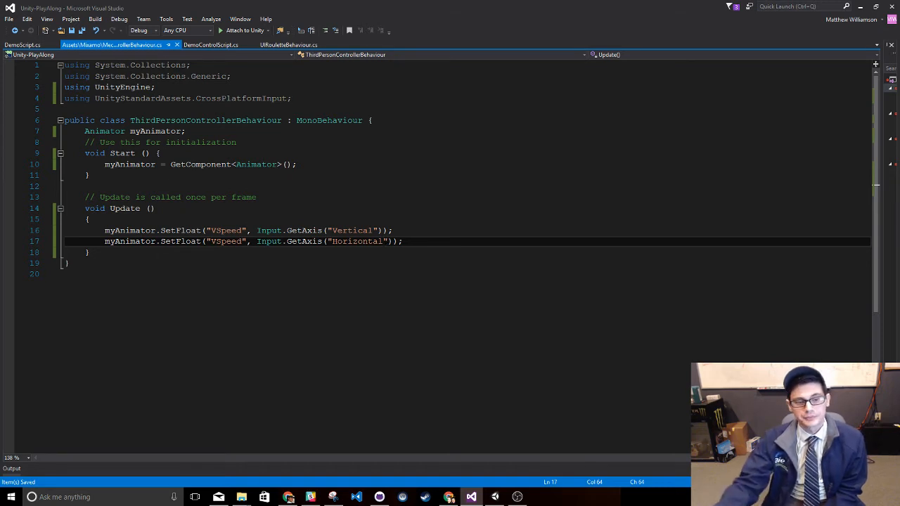
click(66, 274)
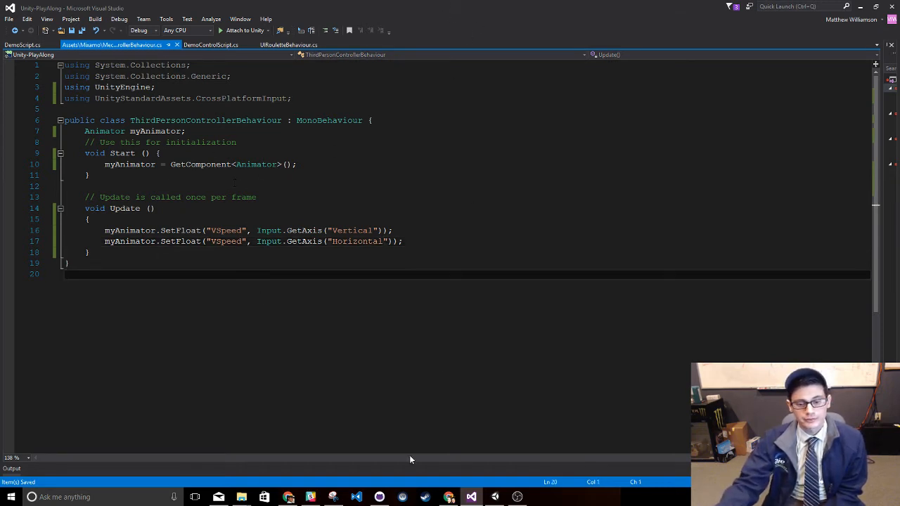
Switch to Unity, enlarge the Animator view, and open the Base Layer of the Example Character Prefab Beta's DemoAnimatorController
click(495, 497)
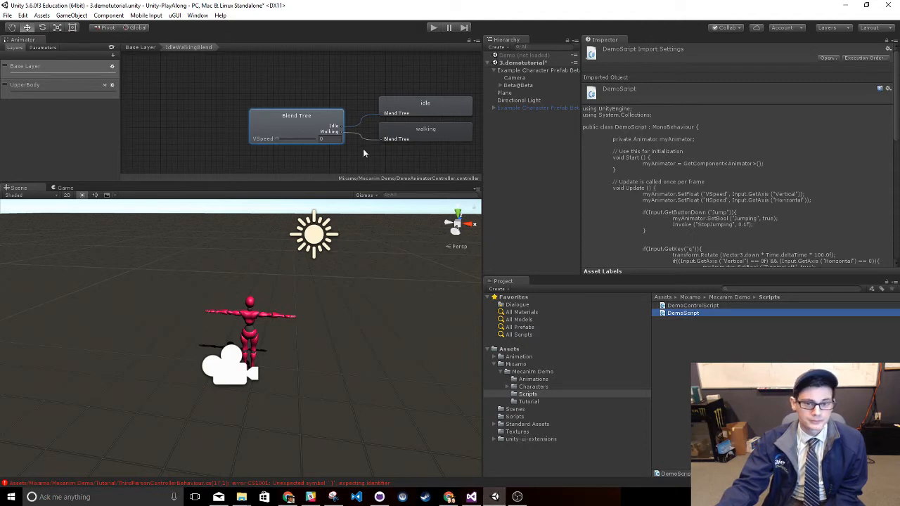
drag(372, 182, 388, 323)
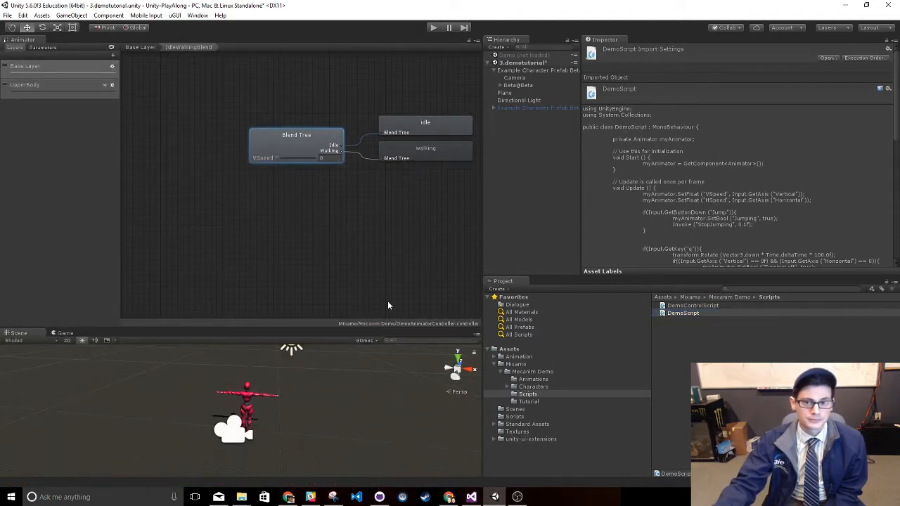
click(552, 71)
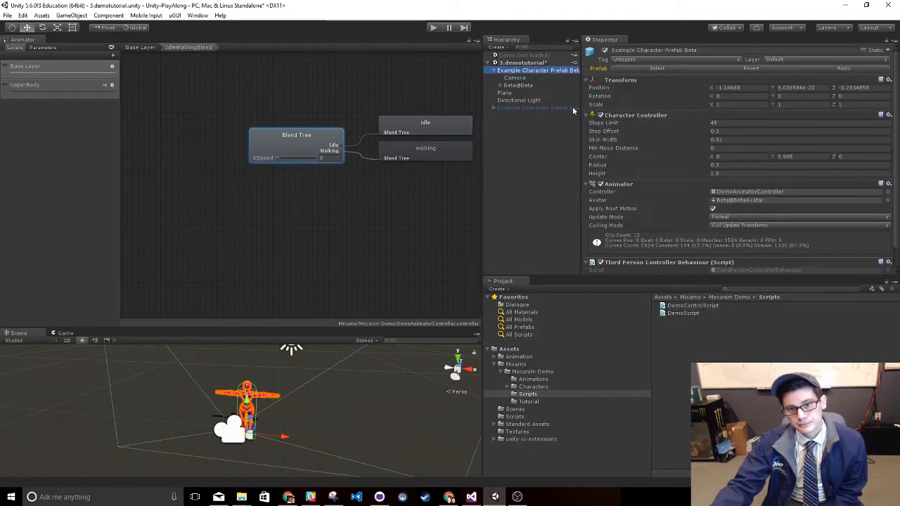
scroll(759, 201, down, 1)
double_click(775, 170)
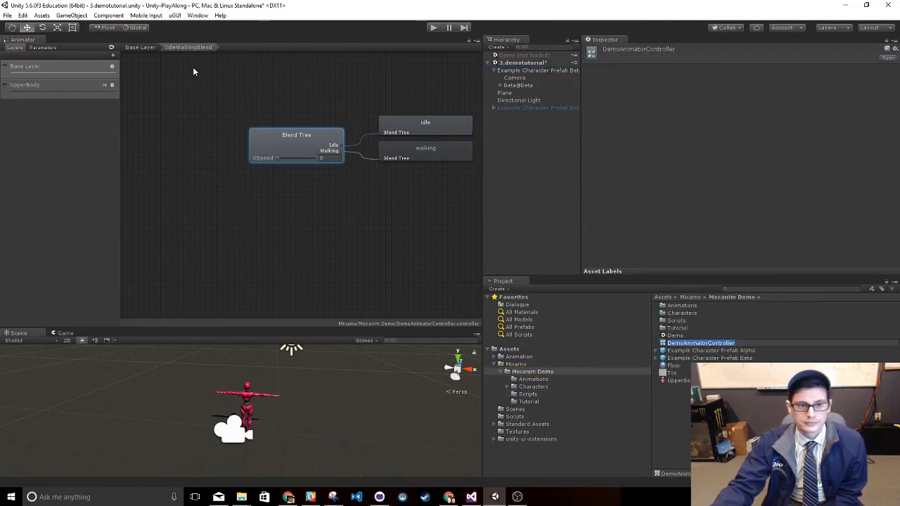
click(149, 47)
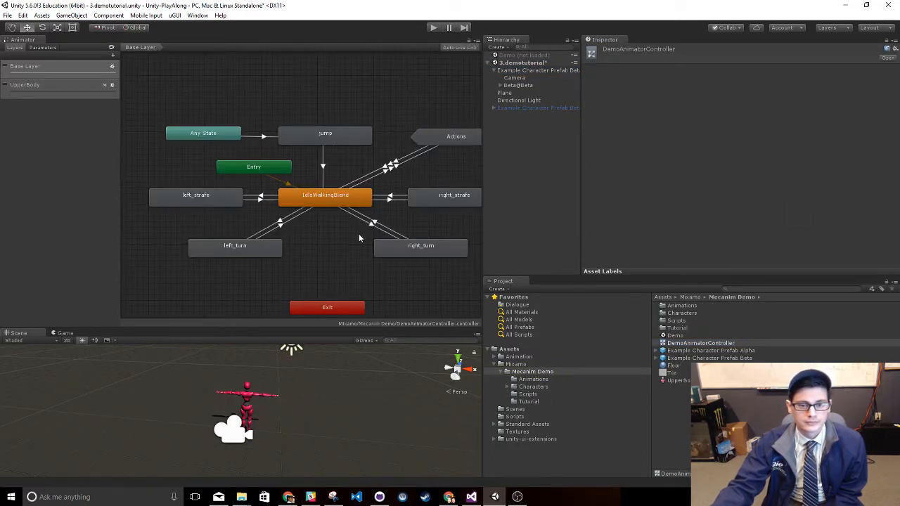
middle_drag(358, 236, 320, 224)
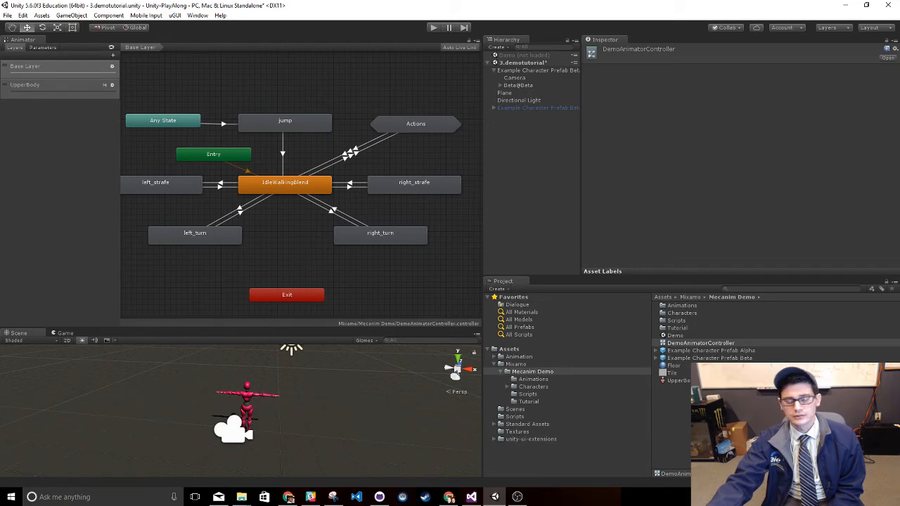
Run the scene with the Animator parameters shown, test the character's forward movement, and stop playback
click(434, 28)
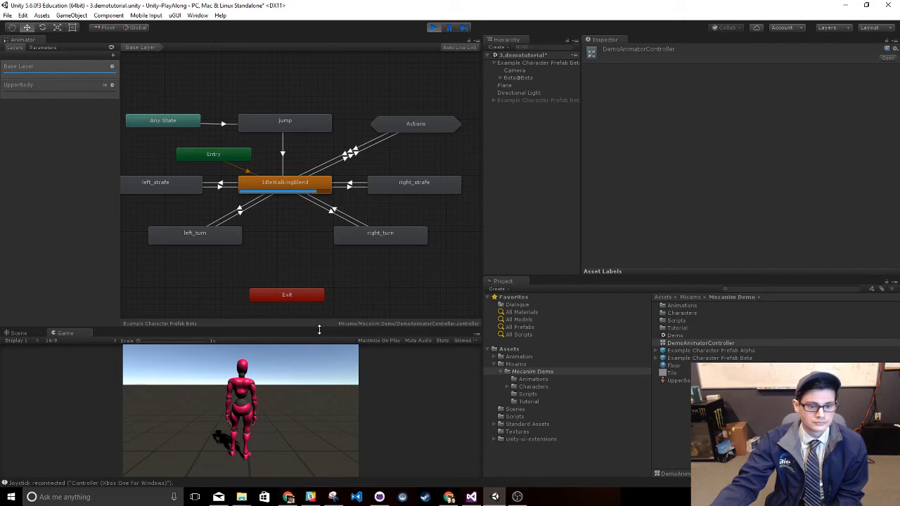
drag(319, 329, 324, 124)
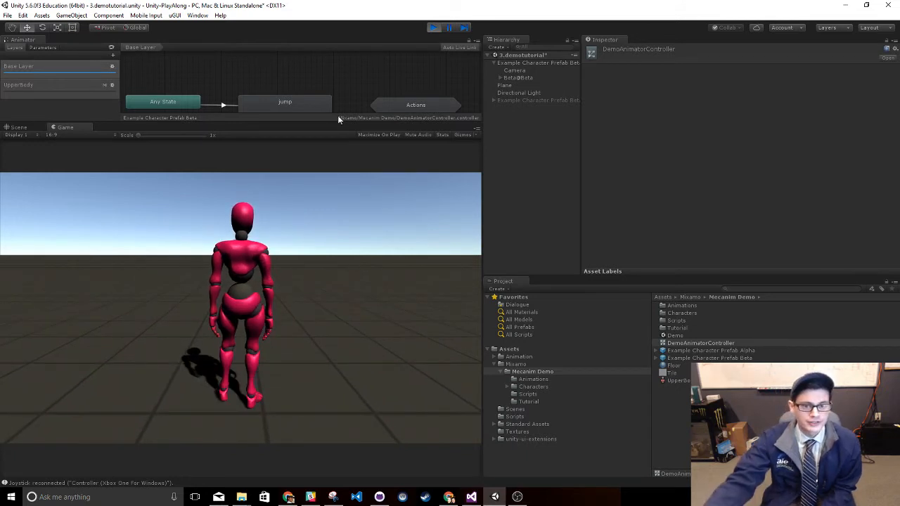
drag(338, 121, 295, 374)
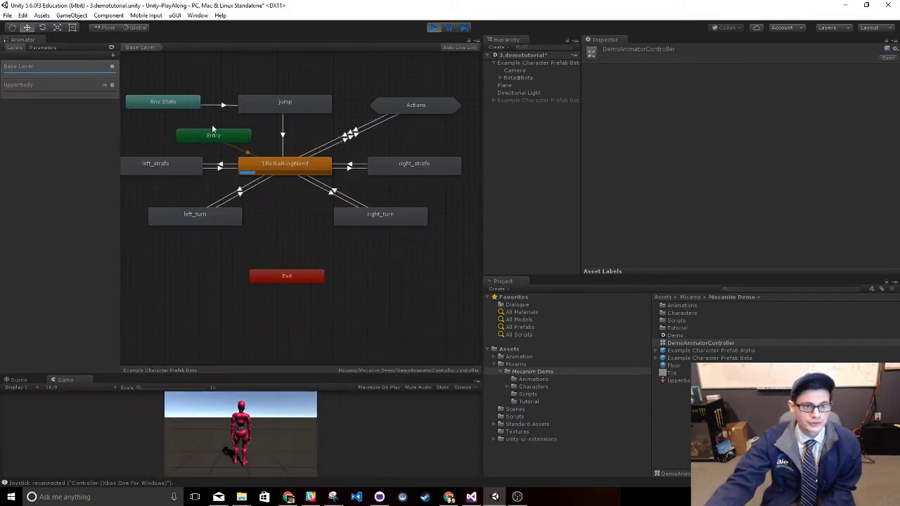
click(57, 47)
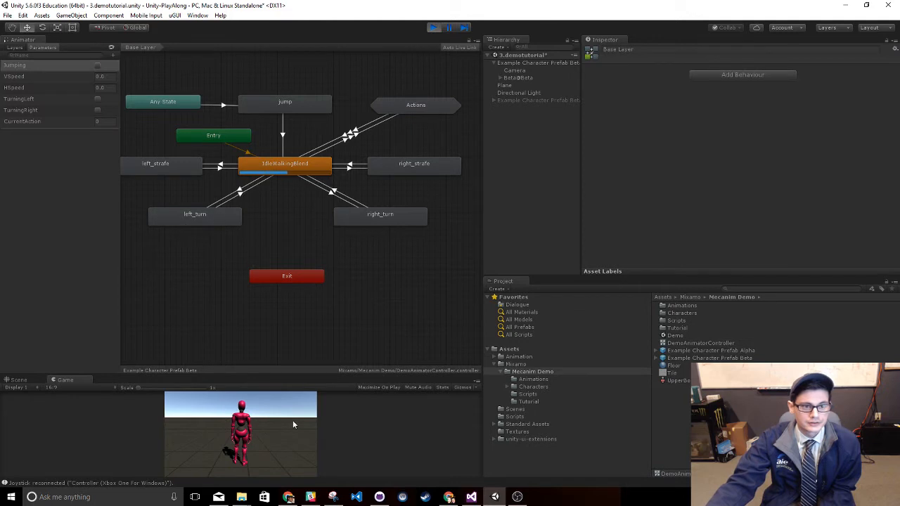
key(w)
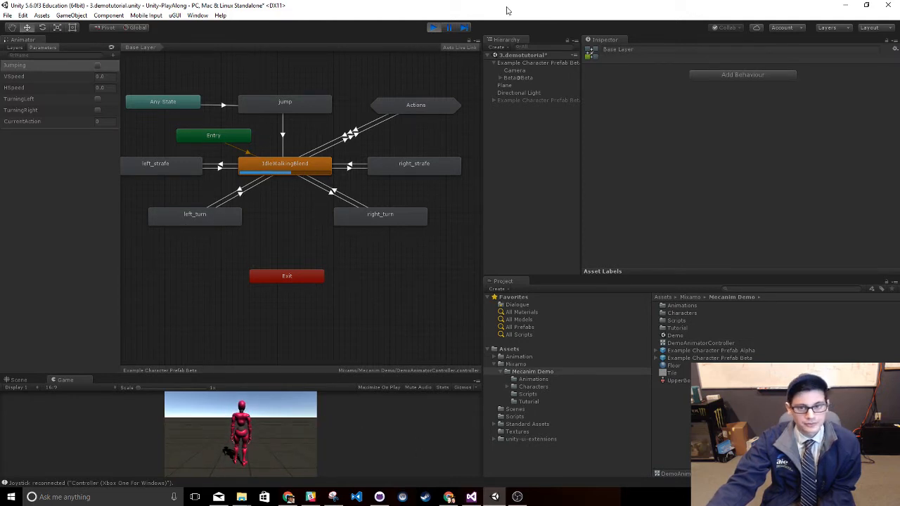
click(433, 28)
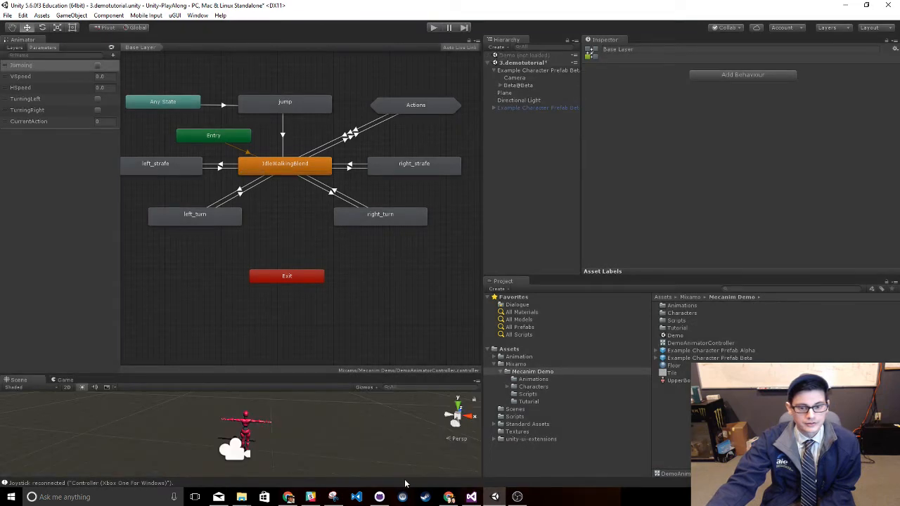
Return to the ThirdPersonControllerBehaviour script in Visual Studio and change the parameter name in the Horizontal SetFloat statement to "HSpeed"
click(471, 497)
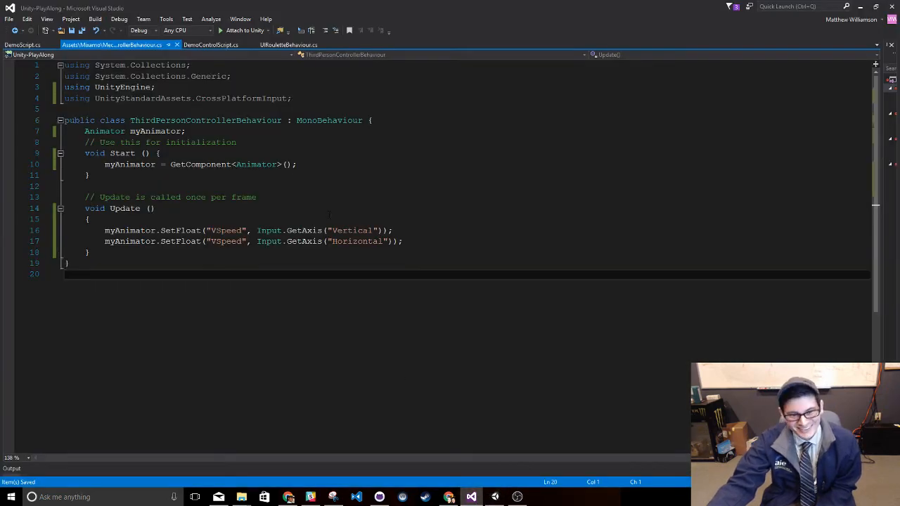
click(212, 241)
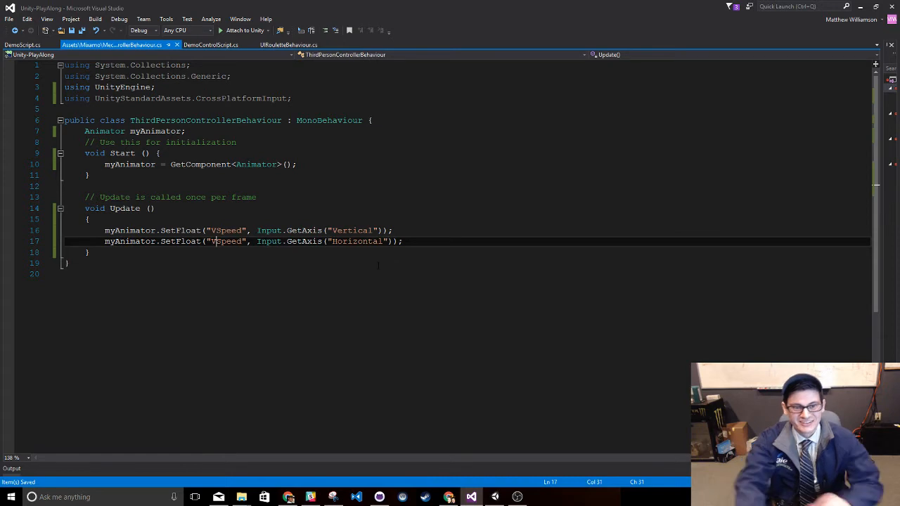
key(Delete)
text(H)
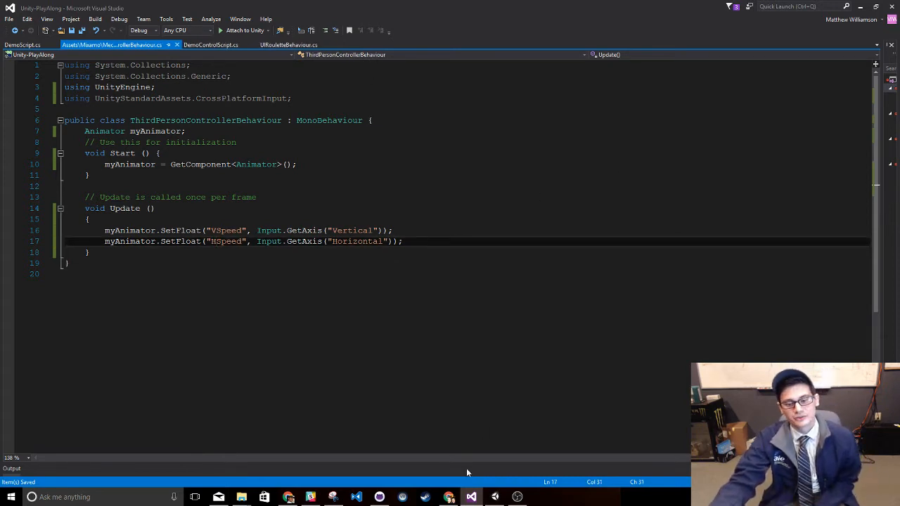
Switch back to Unity, run the scene, and test the character's strafing to the right and left
click(495, 497)
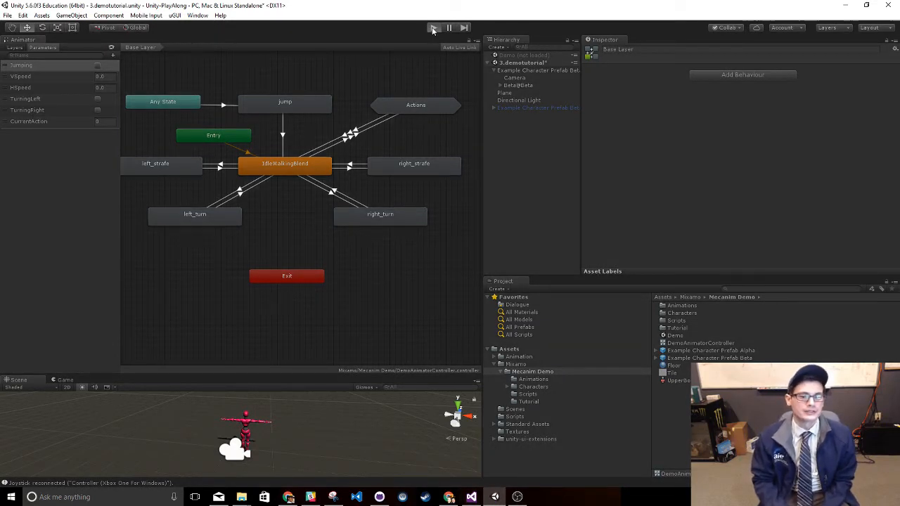
click(433, 28)
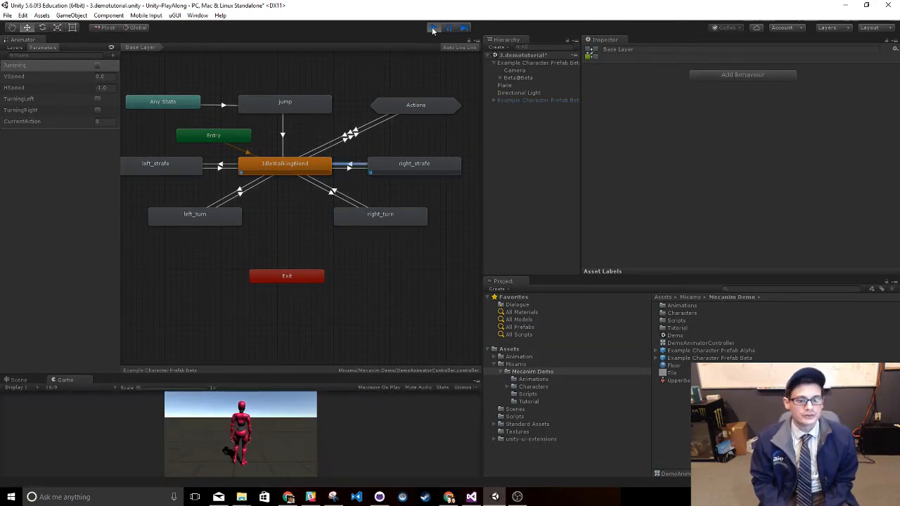
key(d)
key(a)
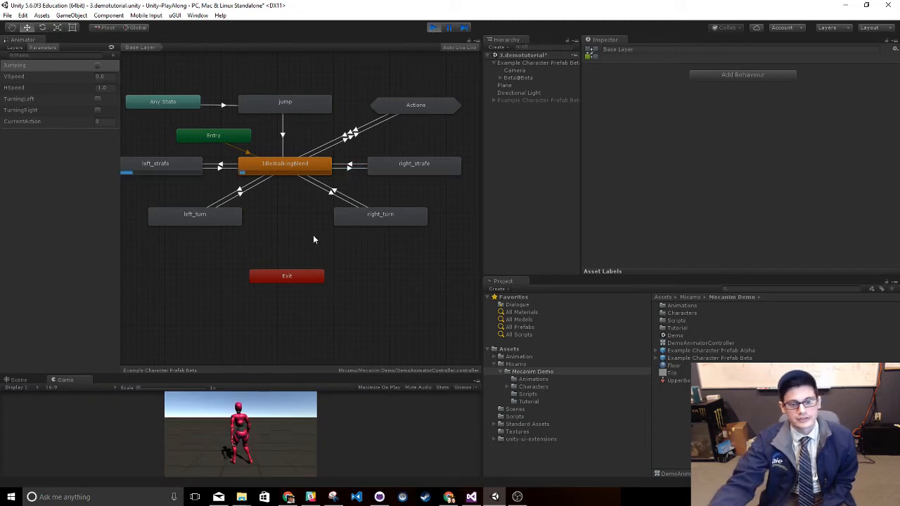
Enlarge the Game view by docking the Animator beside the Hierarchy, and widen the Animator to show its parameters and state graph
drag(300, 374, 281, 92)
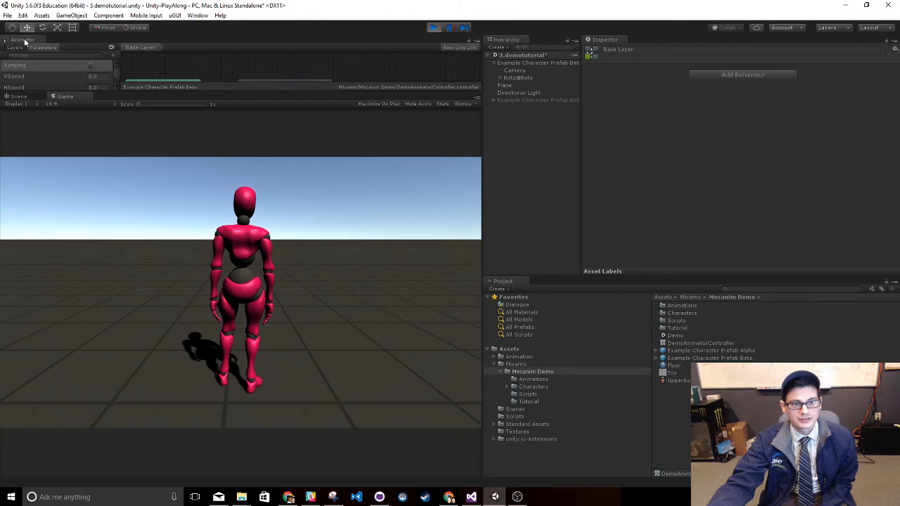
drag(27, 40, 641, 145)
drag(611, 39, 496, 40)
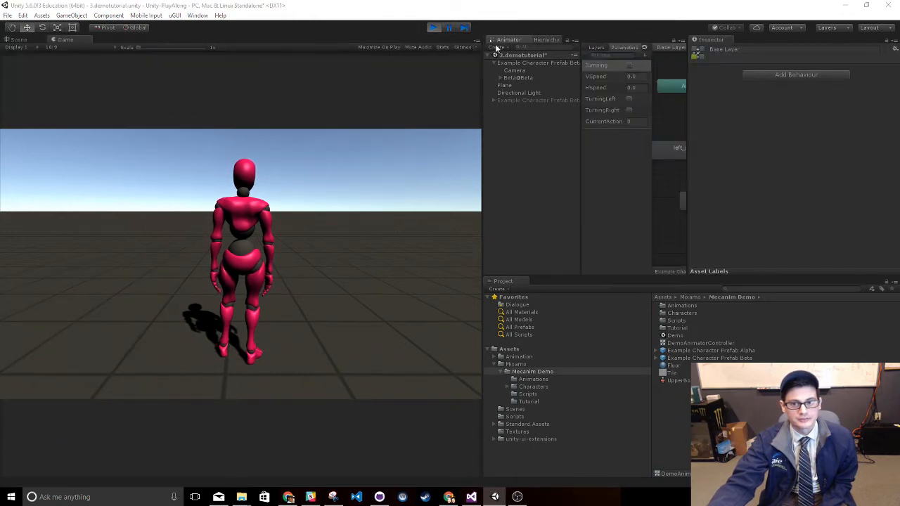
drag(641, 135, 897, 154)
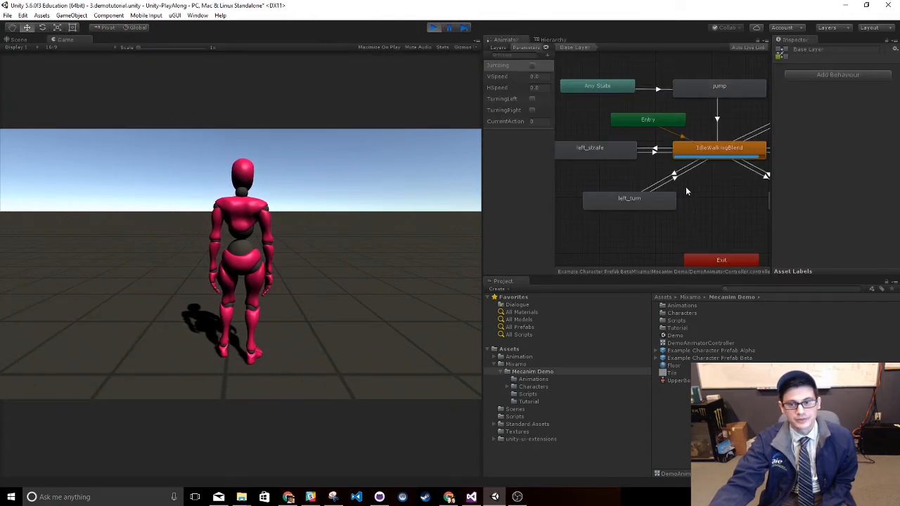
middle_drag(687, 189, 637, 183)
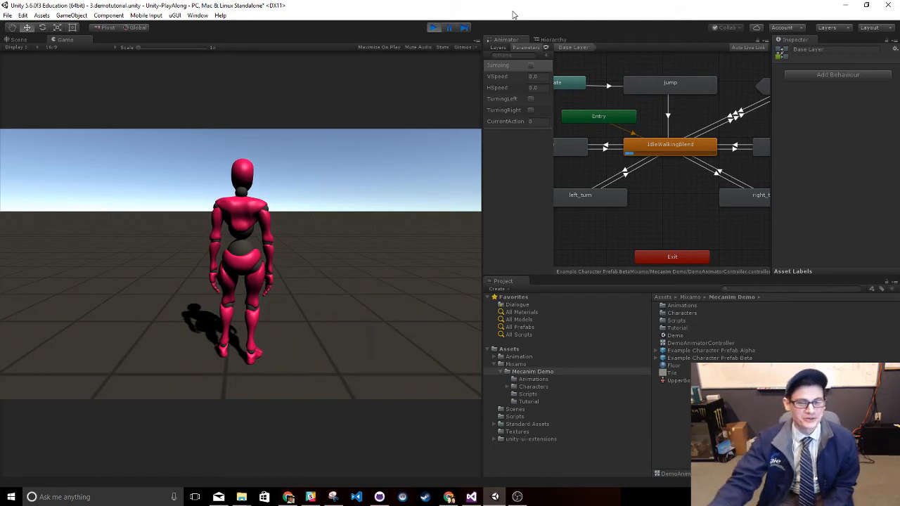
Test the character's right and left strafing, widen the Animator to show the right_strafe state, and stop playback
key(d)
key(a)
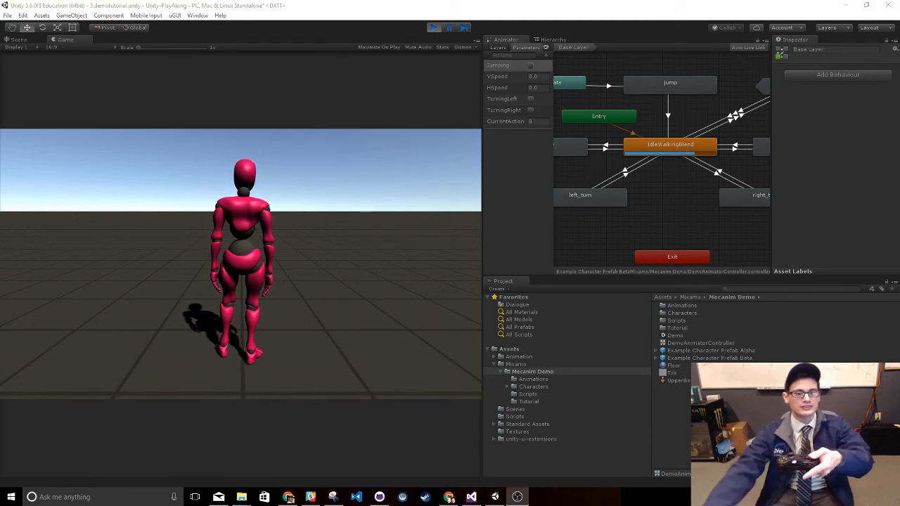
click(204, 230)
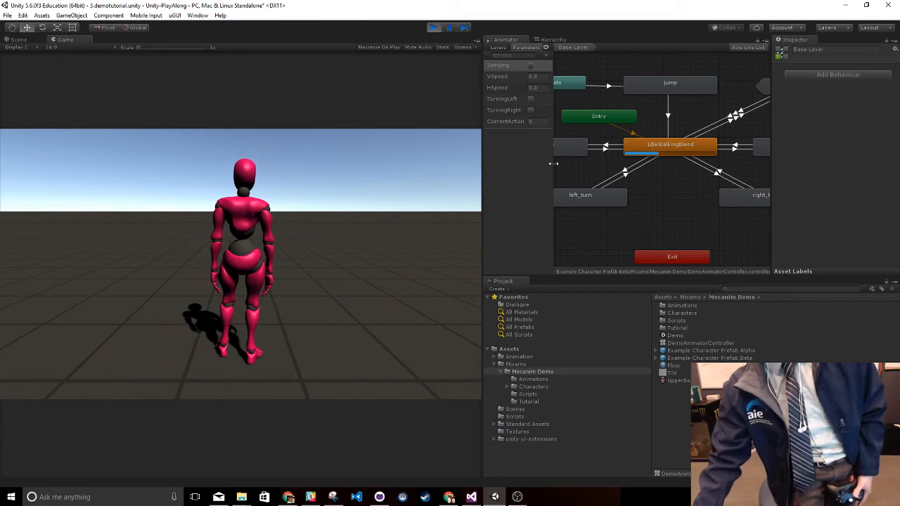
drag(483, 180, 327, 186)
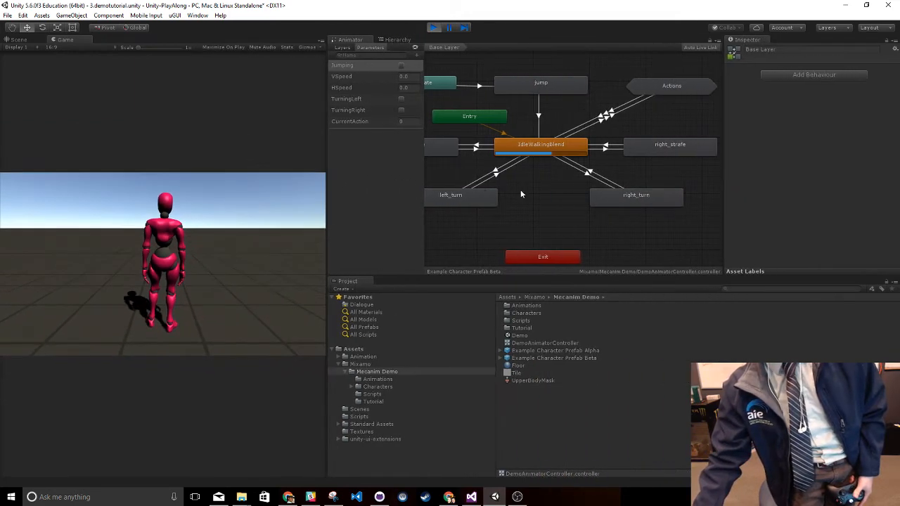
click(434, 28)
Examine the idle and walking motions inside the IdleWalkingBlend blend tree and return to the Base Layer
double_click(546, 148)
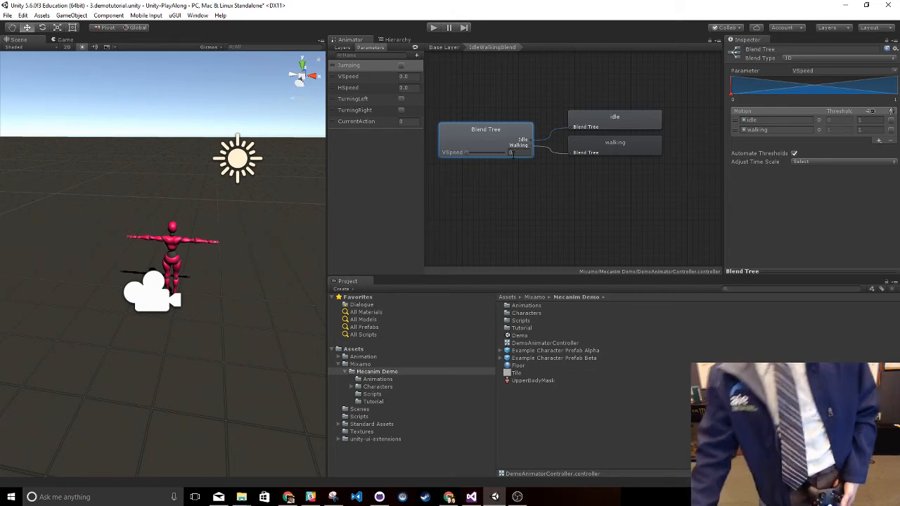
click(614, 119)
click(612, 145)
click(617, 122)
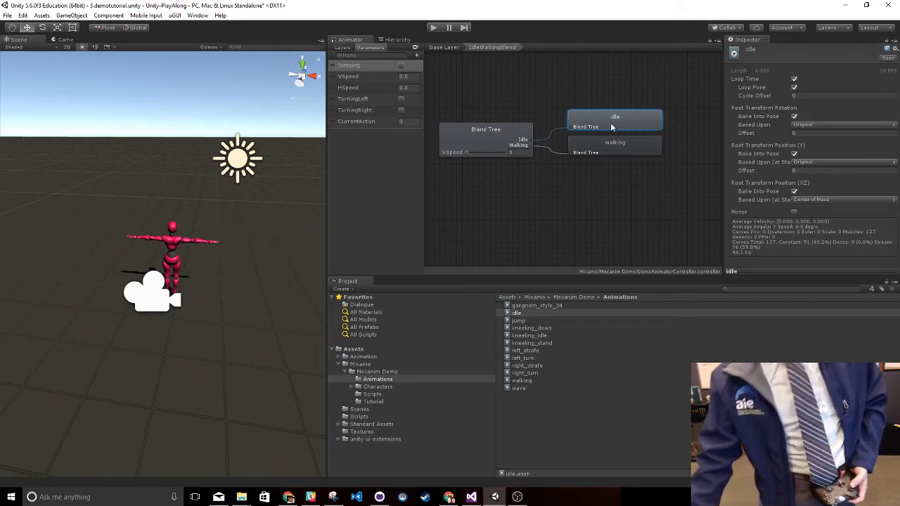
click(622, 149)
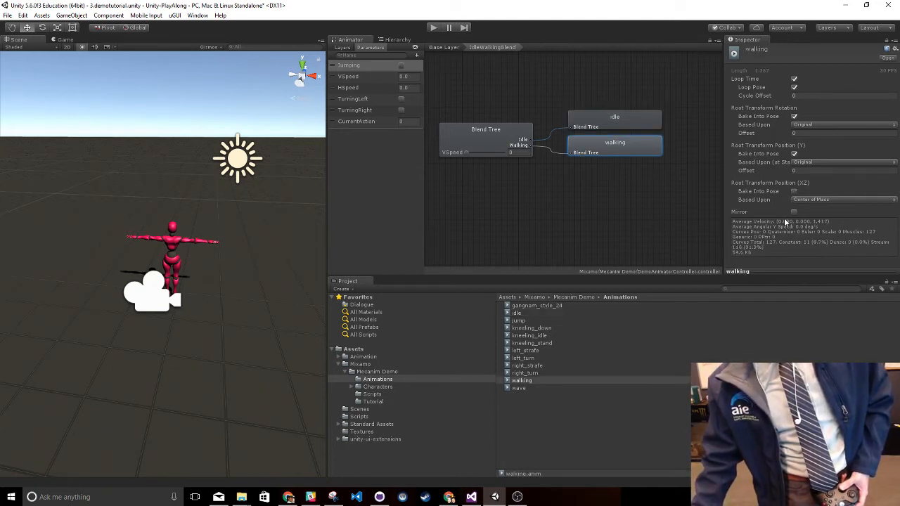
click(446, 47)
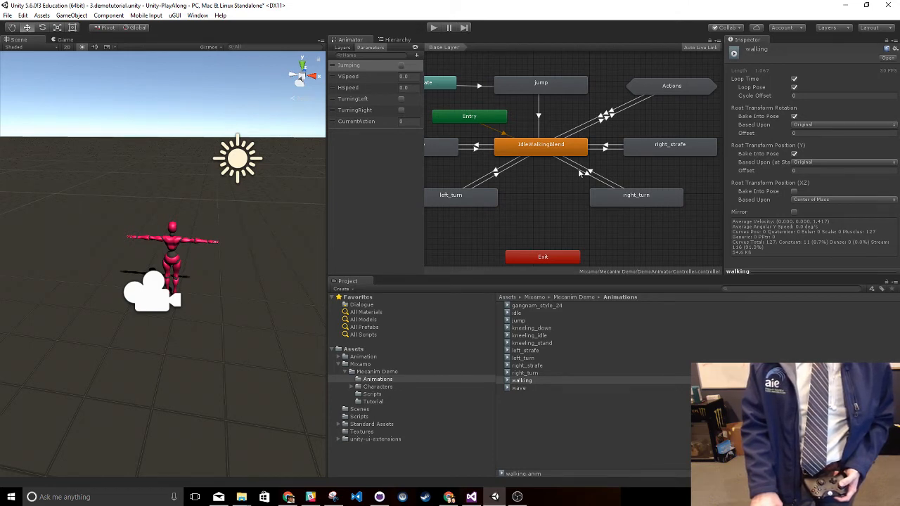
Examine the transition between IdleWalkingBlend and right_strafe and the settings of the right_strafe state
click(607, 148)
click(609, 147)
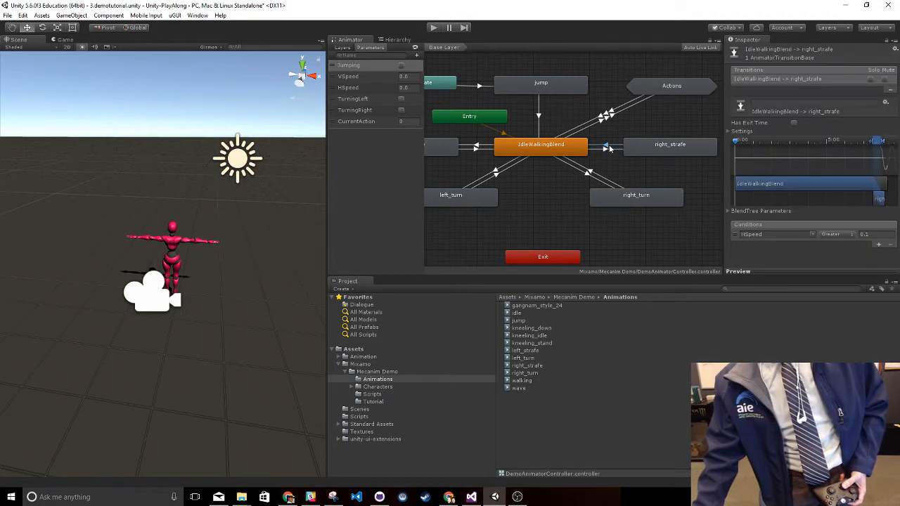
click(608, 154)
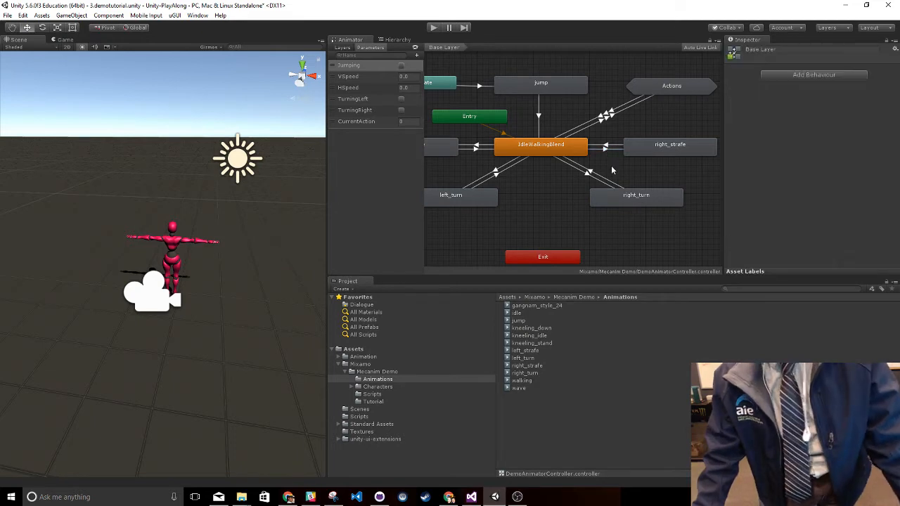
click(658, 150)
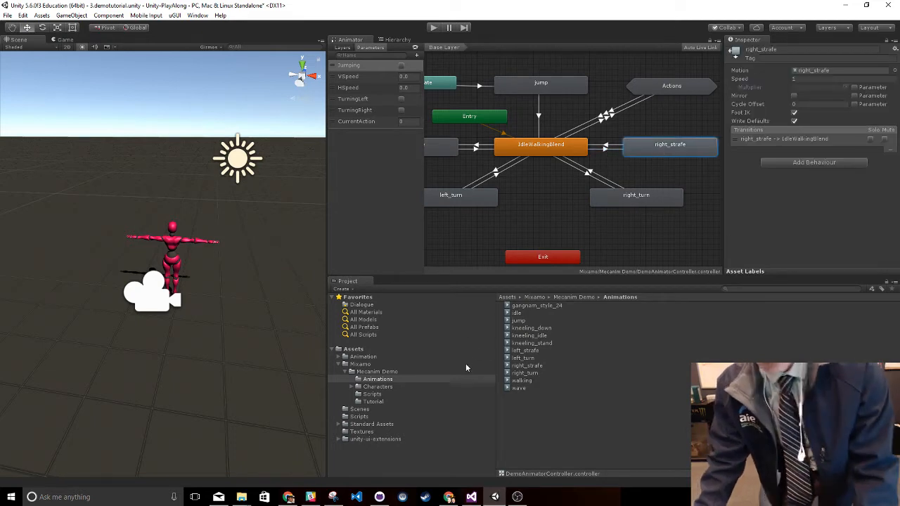
Duplicate the DemoAnimatorController asset in the Mecanim Demo folder
click(397, 379)
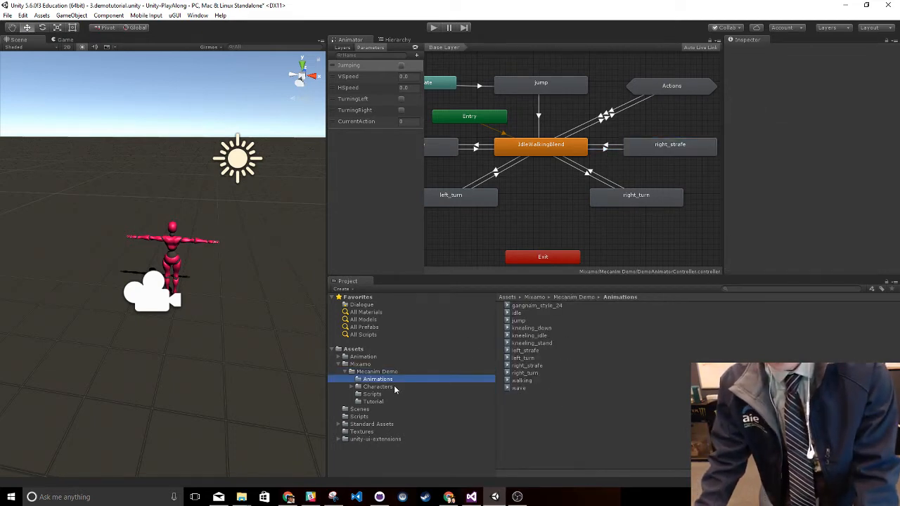
click(384, 388)
click(382, 394)
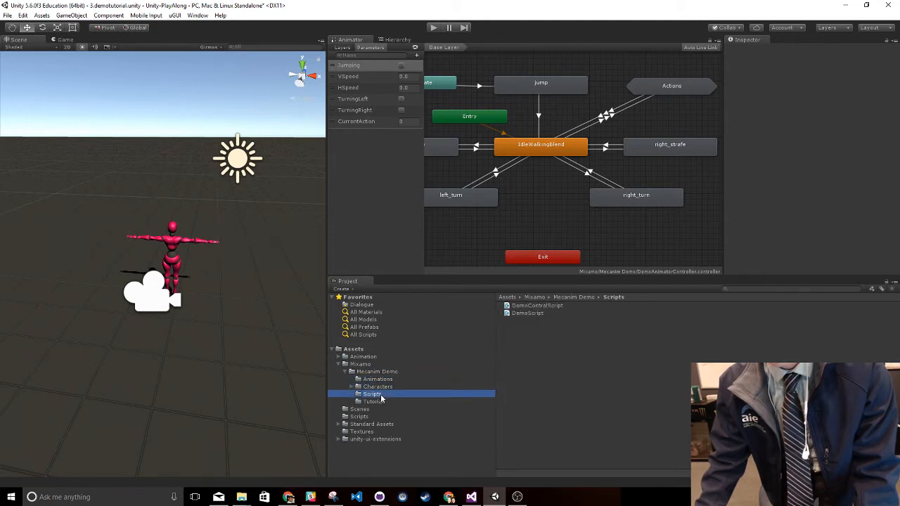
click(380, 402)
click(378, 372)
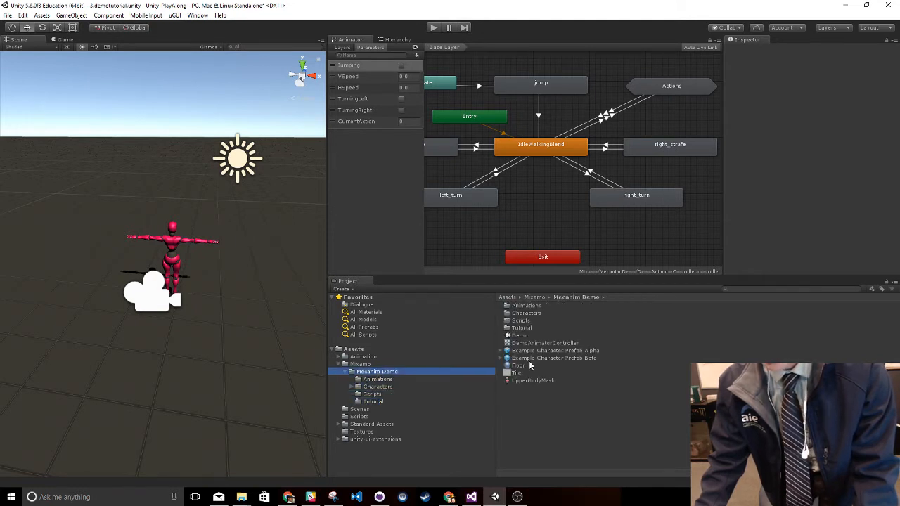
click(543, 343)
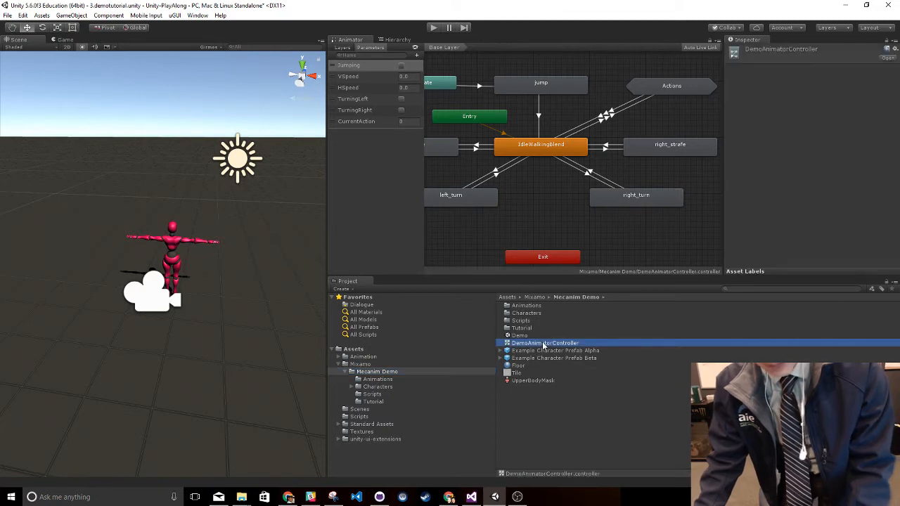
key(ctrl+d)
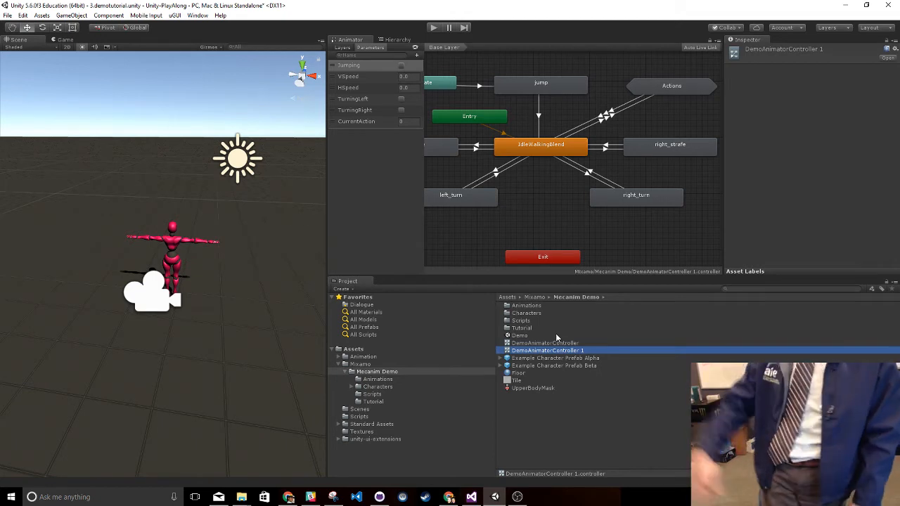
Rename the duplicated animator controller as RoryController
click(602, 371)
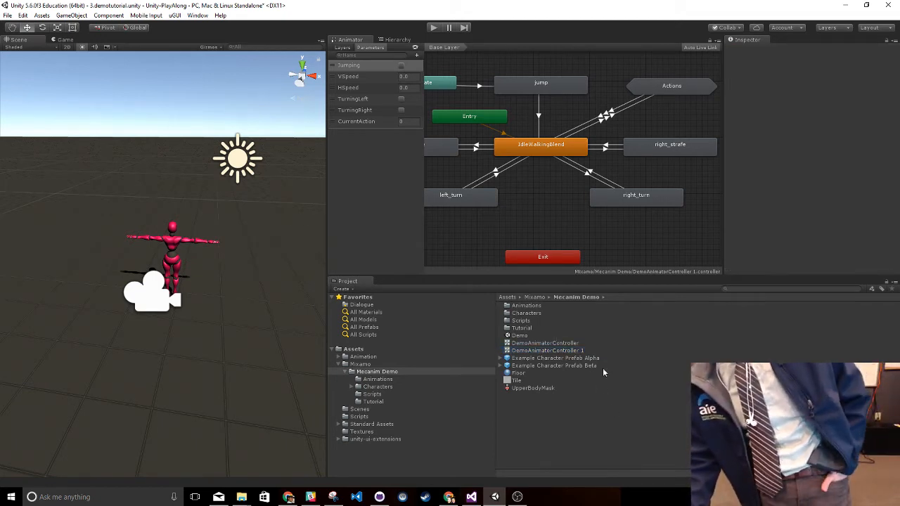
click(616, 351)
click(616, 349)
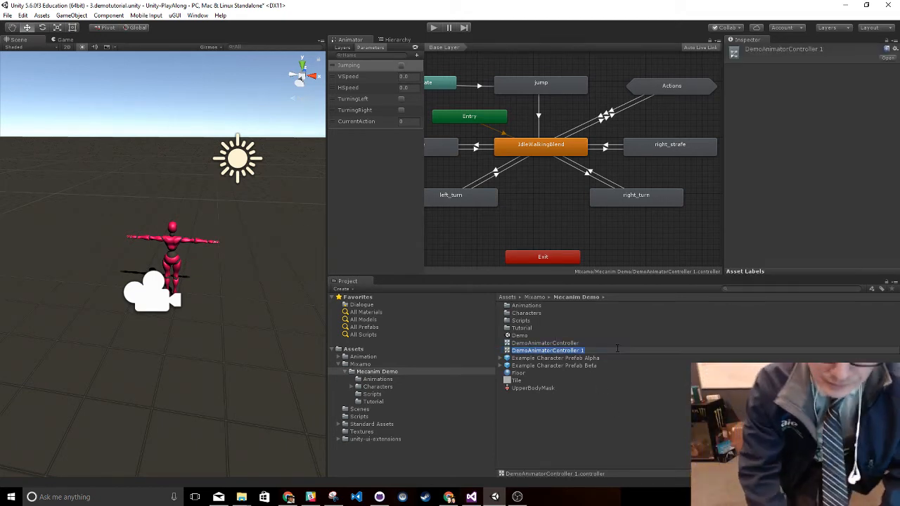
text(RoryCo)
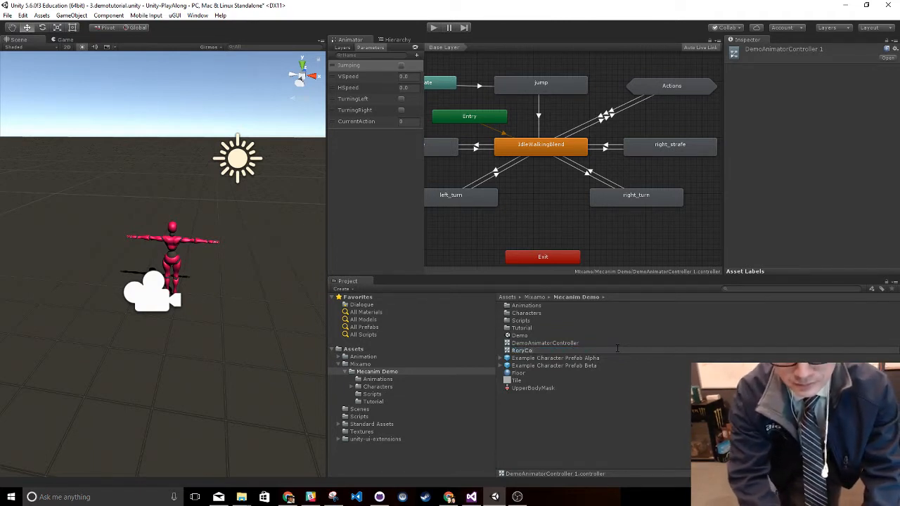
text(ntroller)
key(Return)
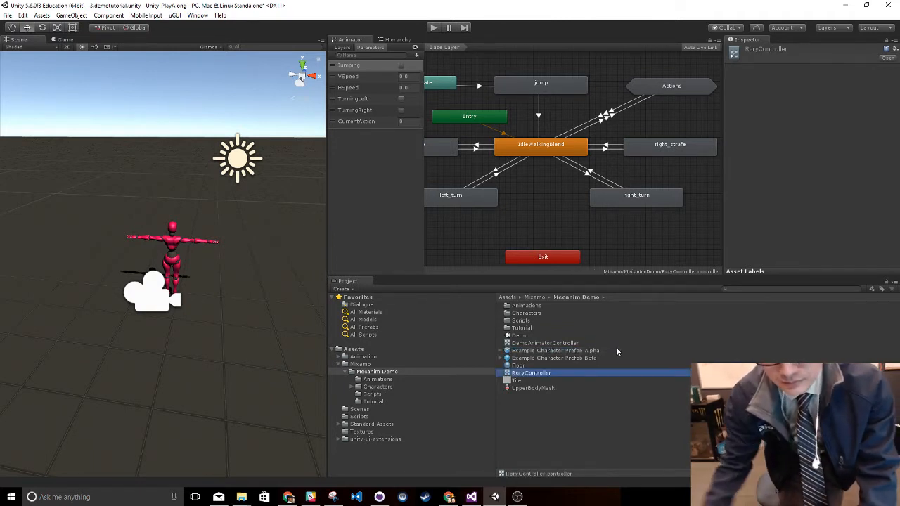
click(622, 423)
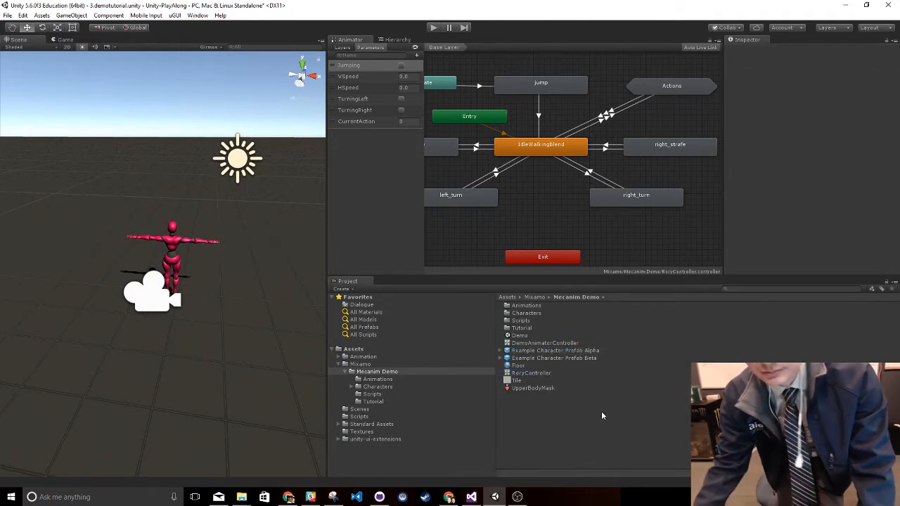
Replace the Animator controller on the scene's Example Character Prefab Beta with RoryController
click(551, 204)
click(553, 344)
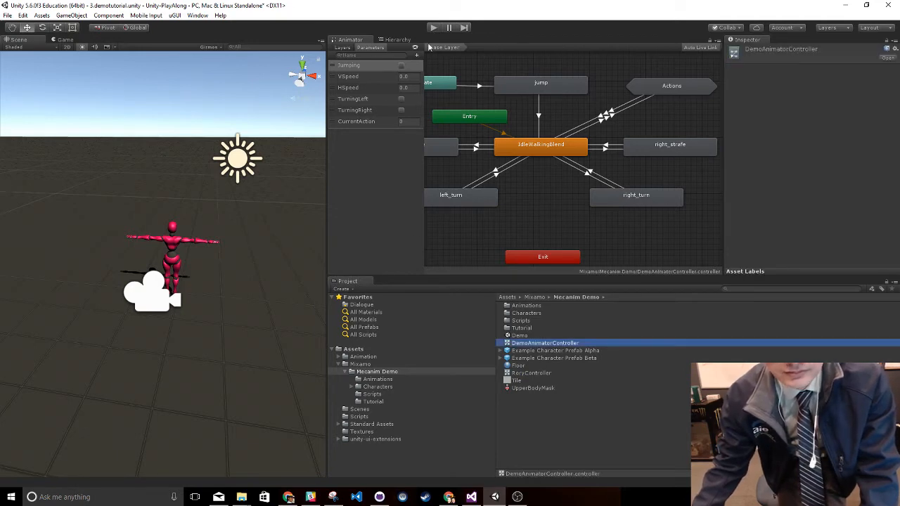
click(398, 40)
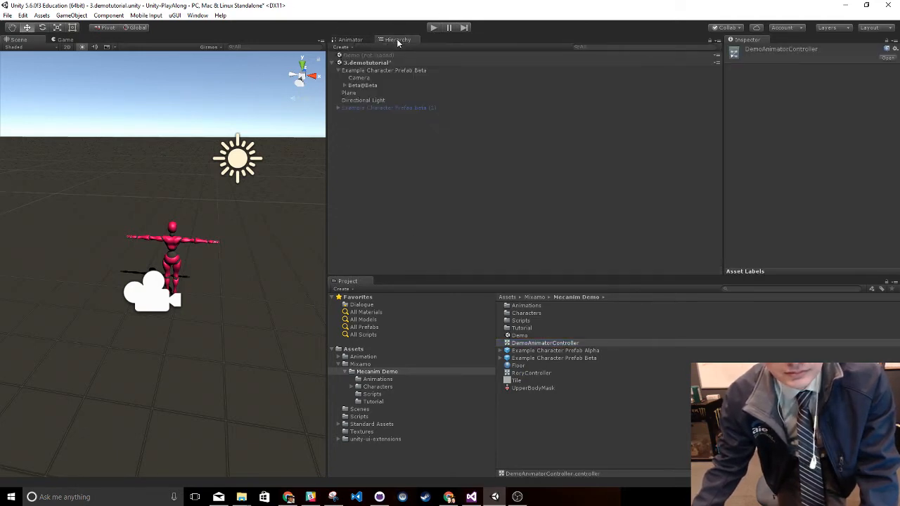
click(371, 70)
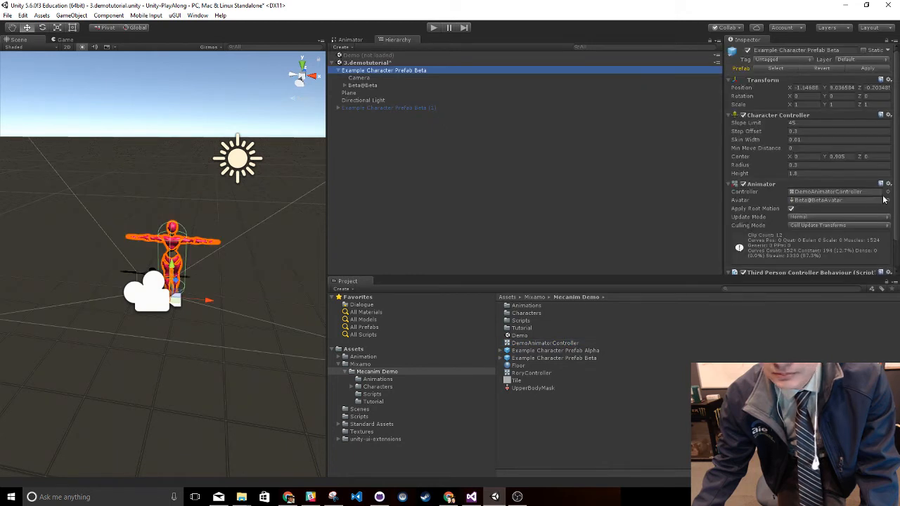
click(887, 192)
double_click(466, 155)
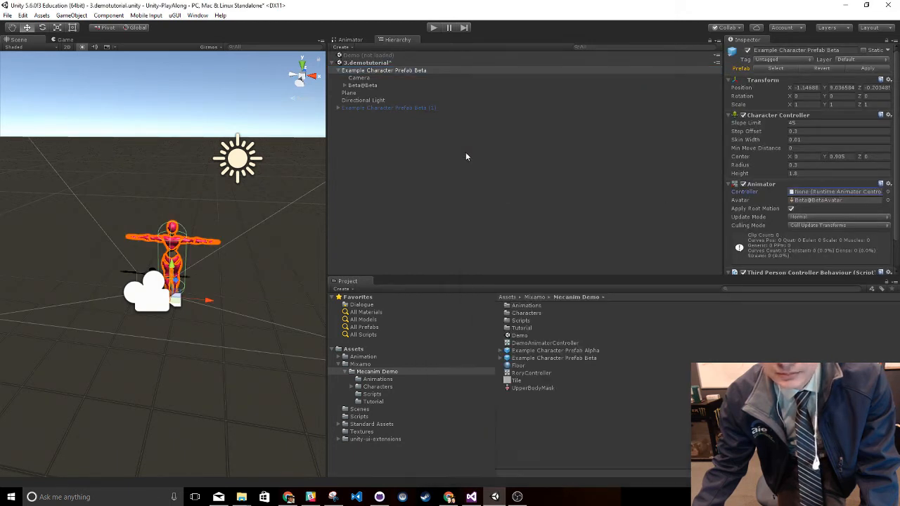
click(625, 383)
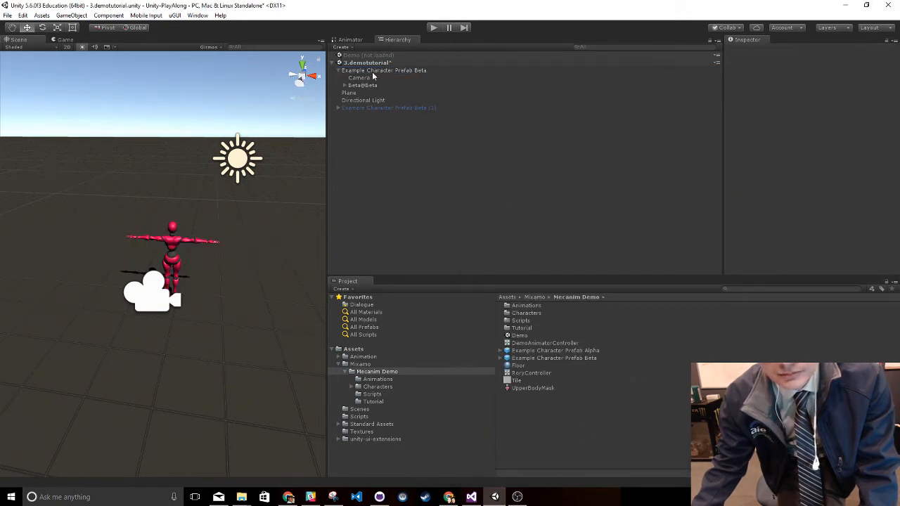
click(372, 71)
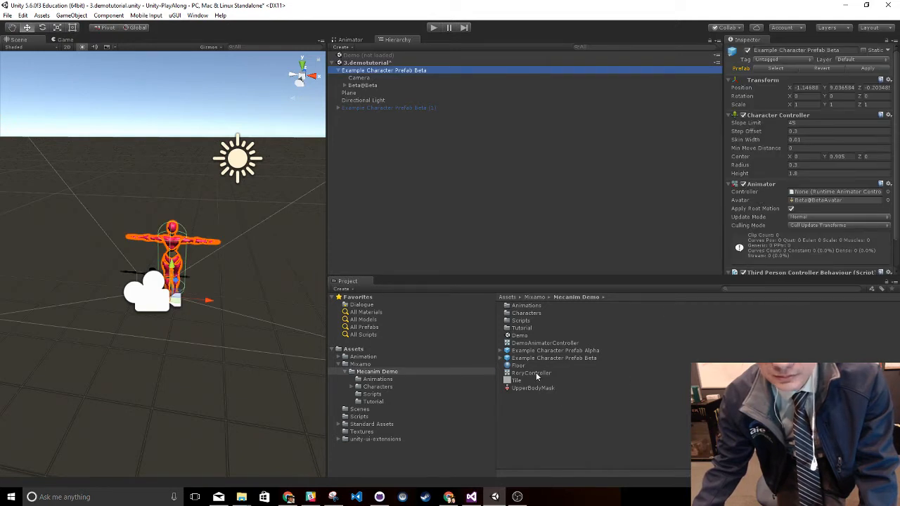
drag(537, 378, 816, 196)
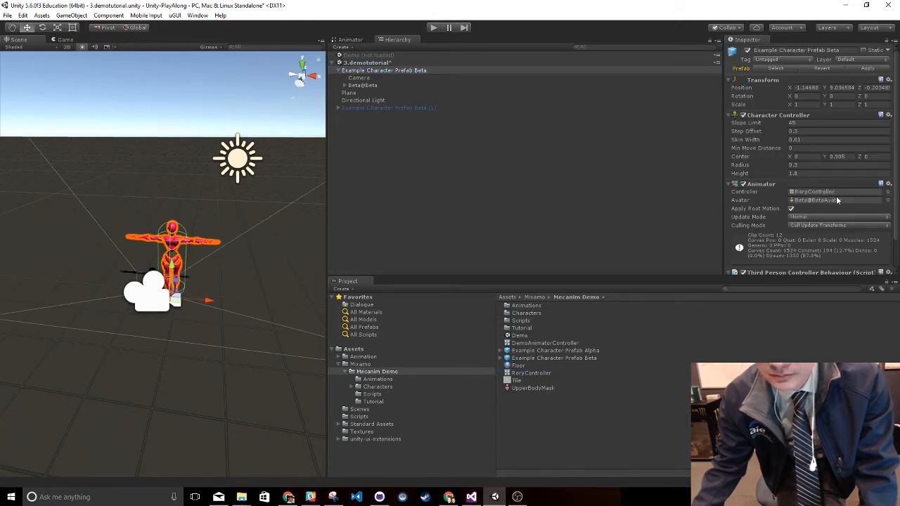
click(816, 193)
Delete the right_strafe, Actions, right_turn and left_turn nodes from RoryController's Base Layer
click(366, 39)
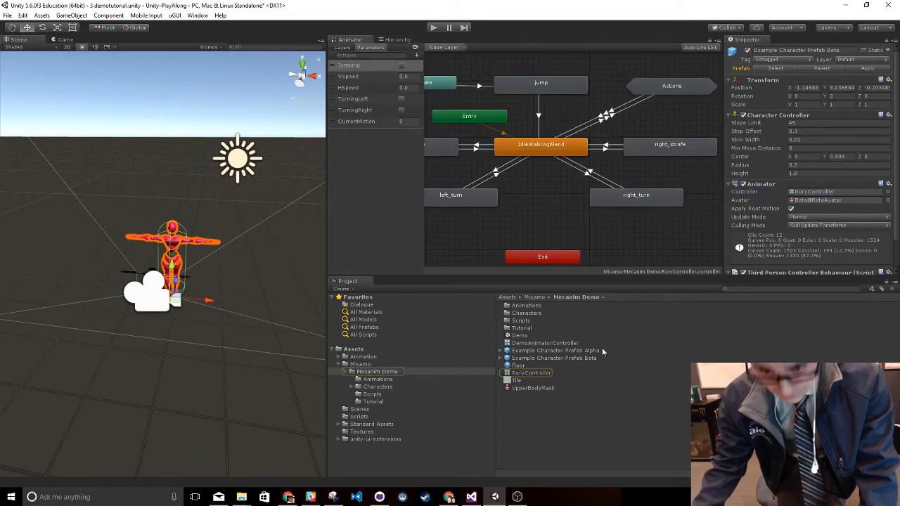
click(546, 373)
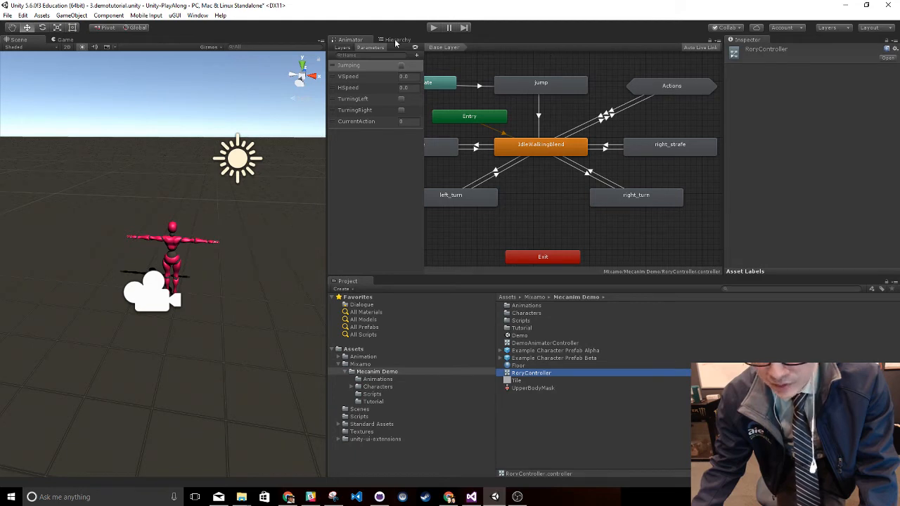
click(669, 142)
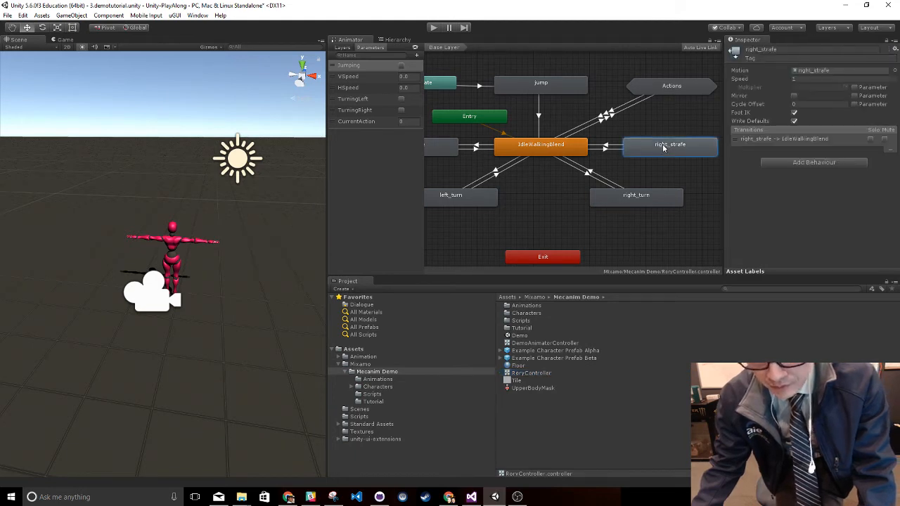
key(Delete)
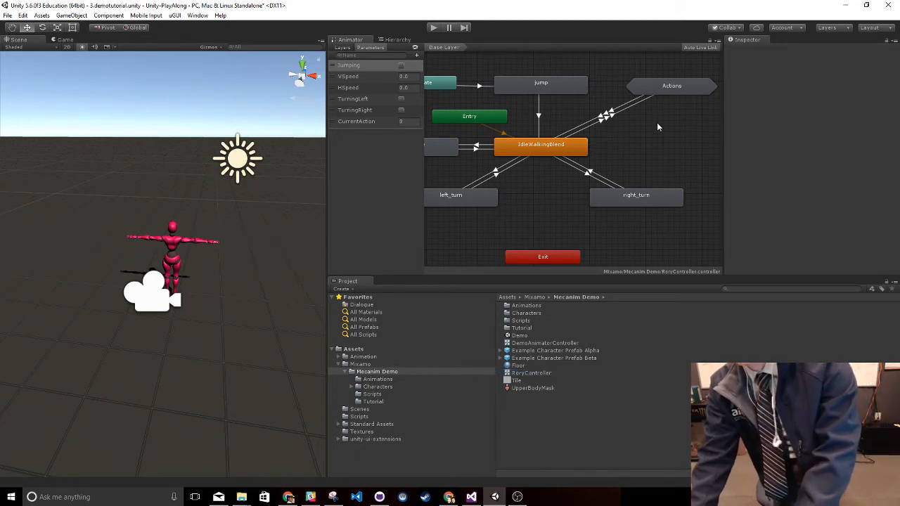
click(671, 87)
key(Delete)
click(636, 197)
key(Delete)
click(469, 197)
key(Delete)
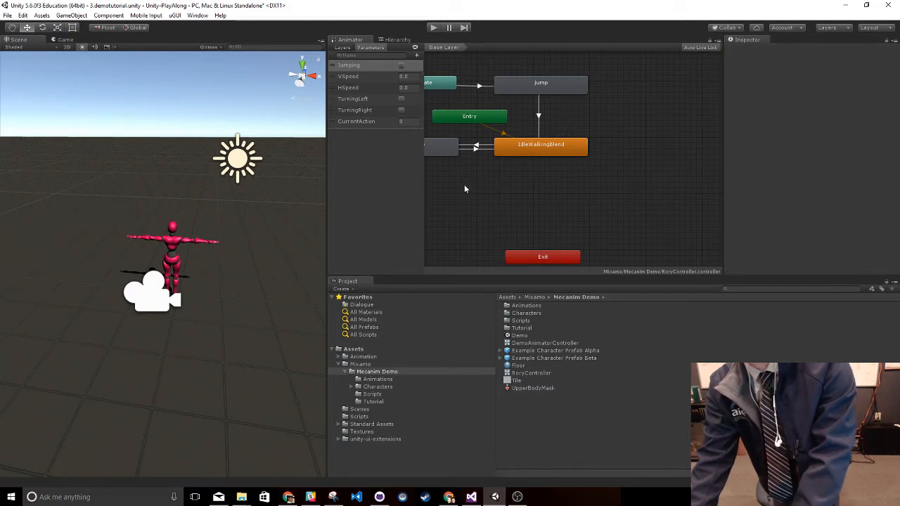
Delete the remaining side state connected to IdleWalkingBlend and the jump state from the Base Layer
middle_drag(464, 184, 561, 173)
click(538, 133)
key(Delete)
click(627, 74)
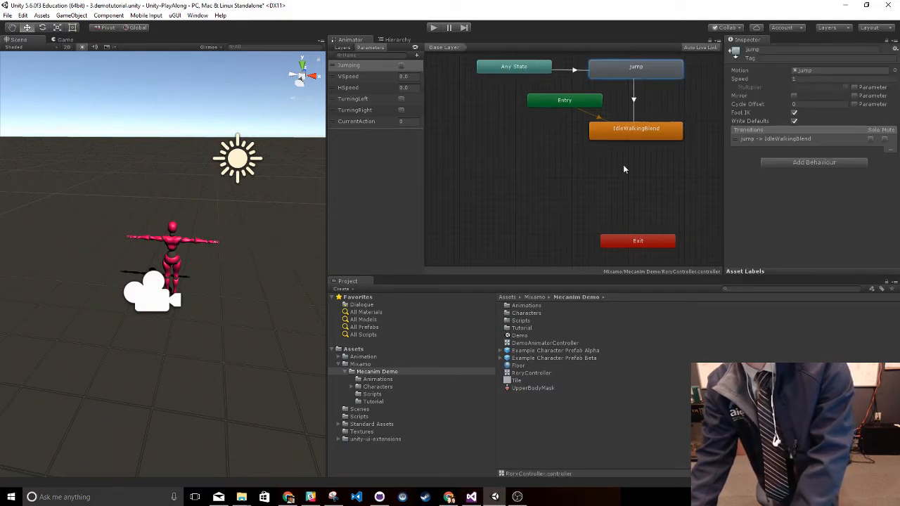
key(Delete)
Open the IdleWalkingBlend blend tree and run the scene to test how VSpeed drives it
drag(625, 134, 635, 154)
double_click(635, 152)
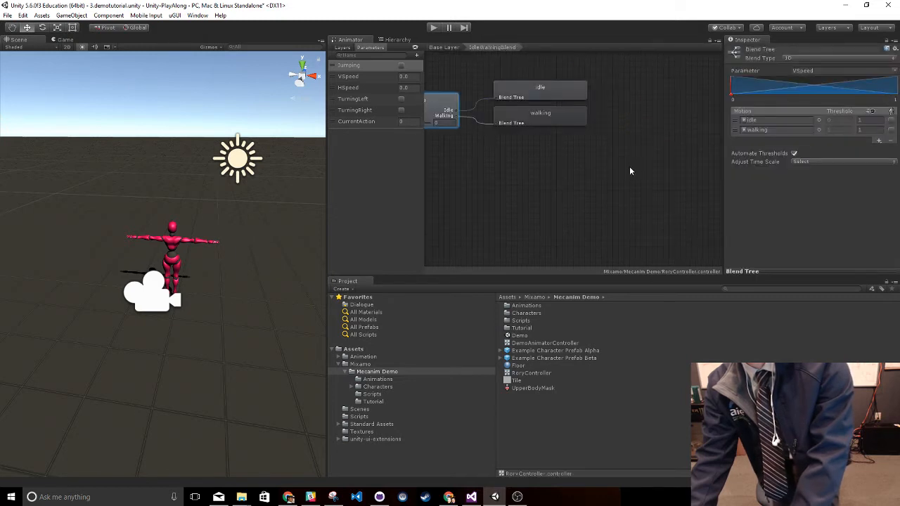
click(433, 28)
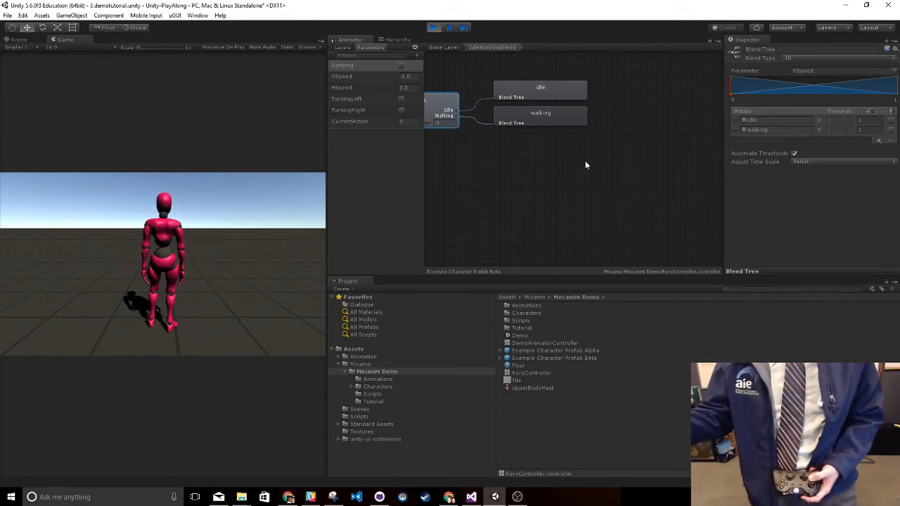
Inspect the loop and root transform settings of the idle clip used in the IdleWalkingBlend tree
middle_drag(514, 176, 619, 133)
click(651, 125)
click(650, 97)
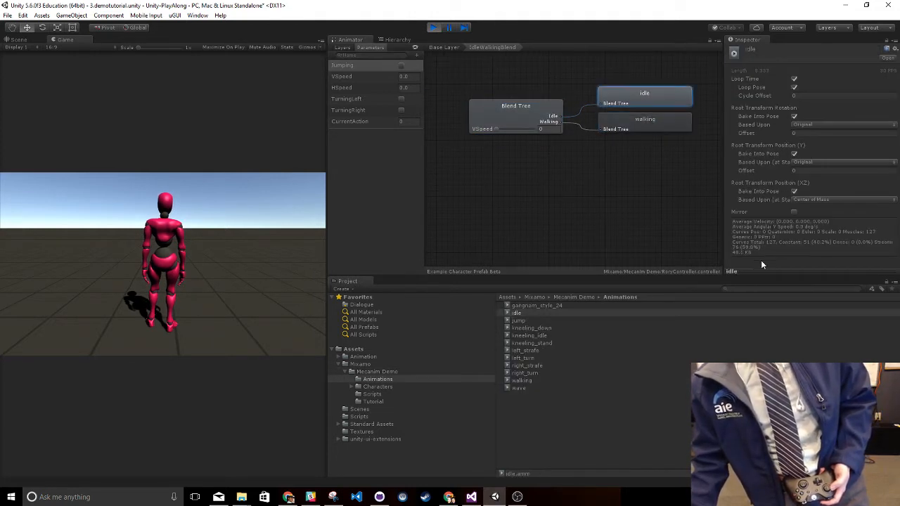
drag(750, 275, 750, 351)
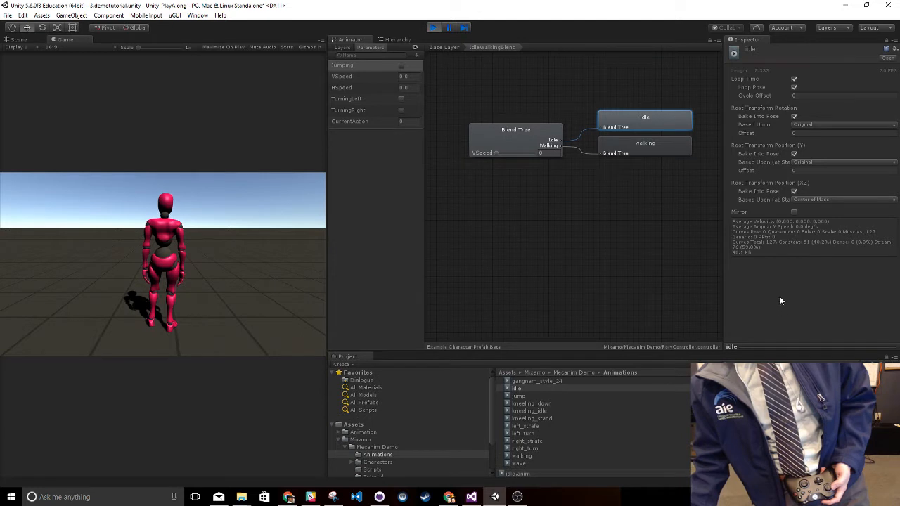
scroll(391, 449, down, 3)
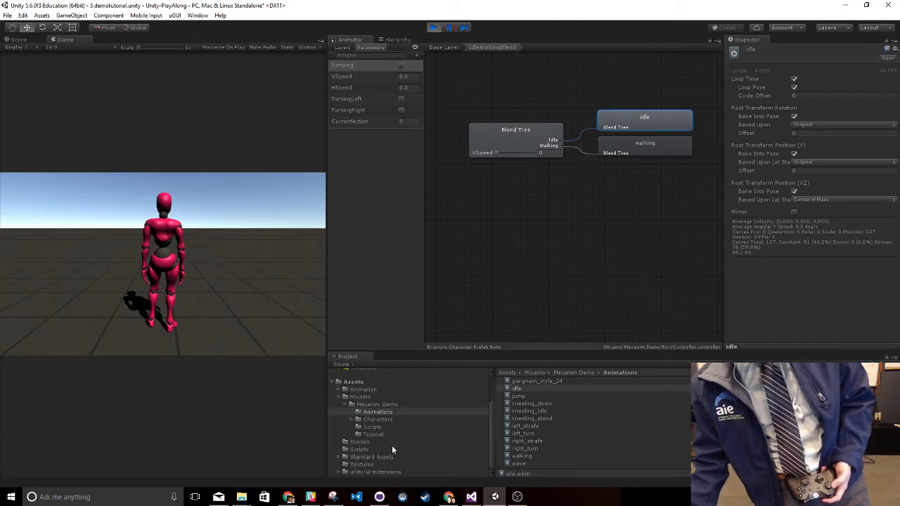
Stop the running scene and preview the Blend Tree animation with VSpeed at 1 and back at 0
click(536, 131)
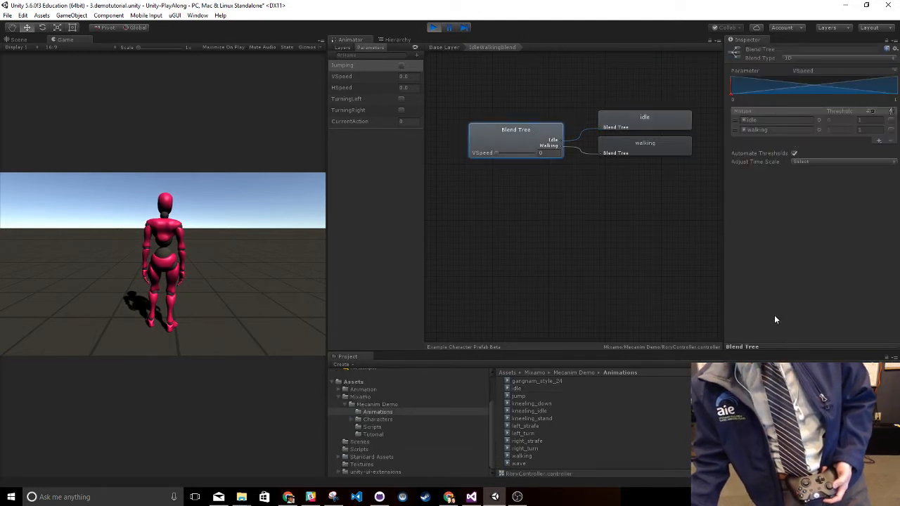
drag(763, 346, 774, 207)
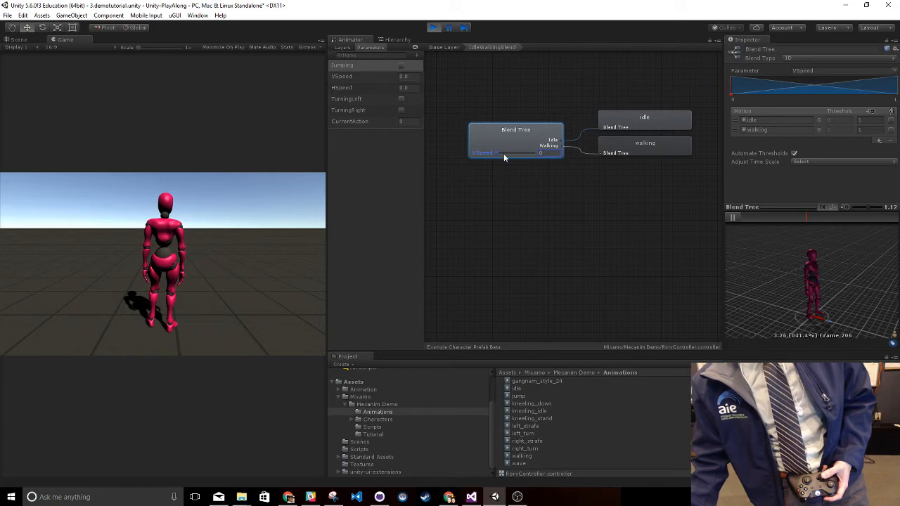
key(ctrl+p)
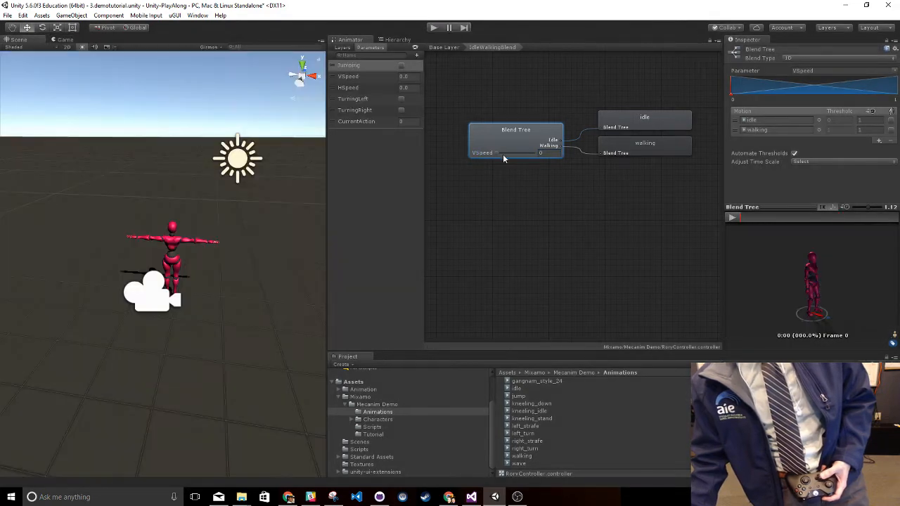
drag(499, 152, 565, 187)
click(732, 218)
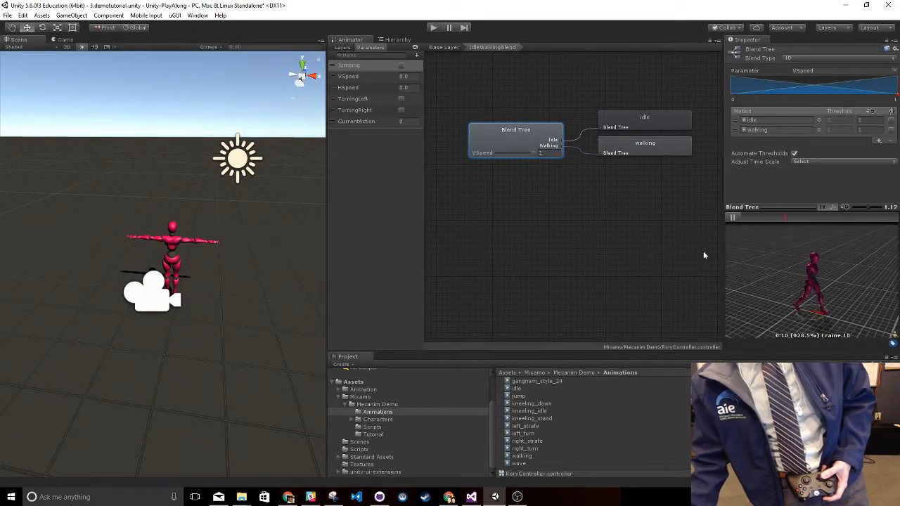
drag(524, 152, 478, 153)
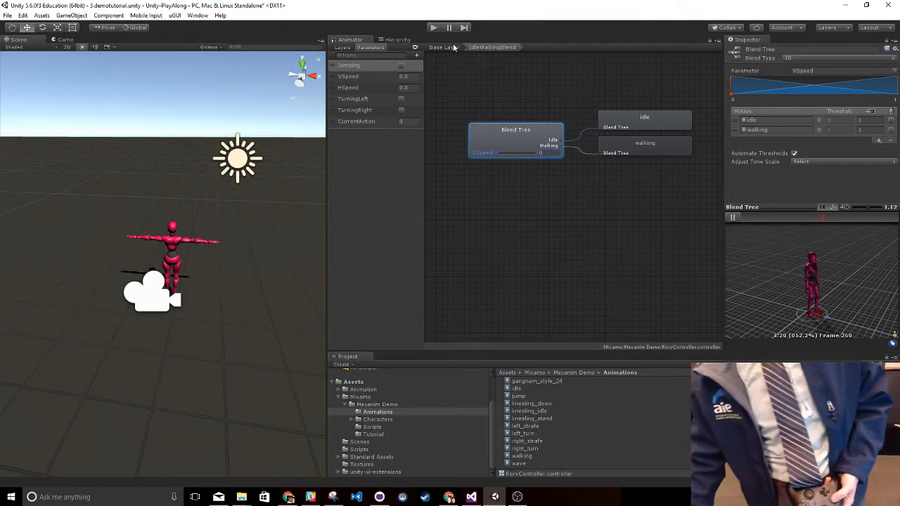
Return to the Base Layer and add the right_strafe animation as a state beside IdleWalkingBlend
click(451, 46)
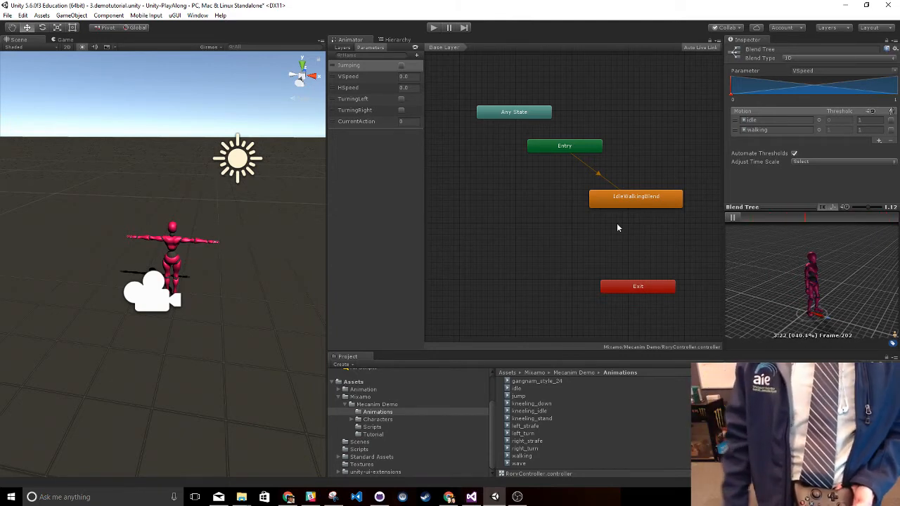
click(360, 88)
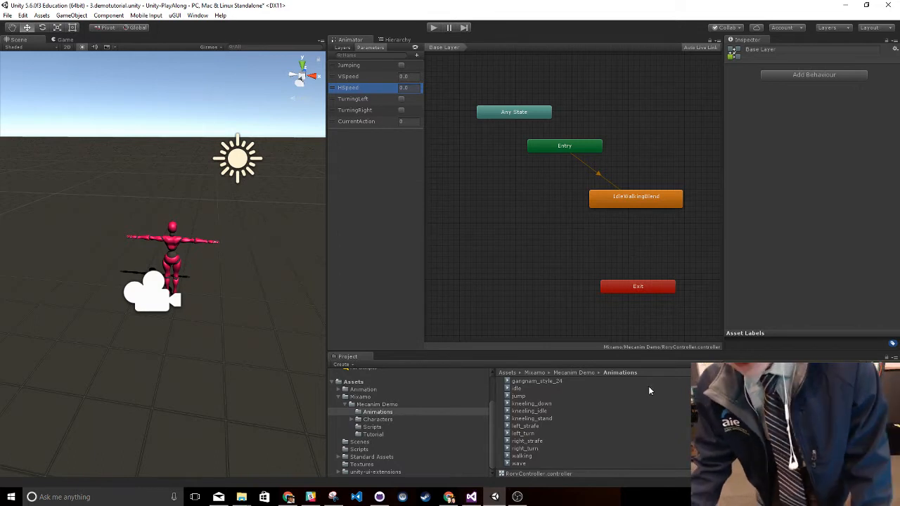
middle_drag(649, 231, 582, 208)
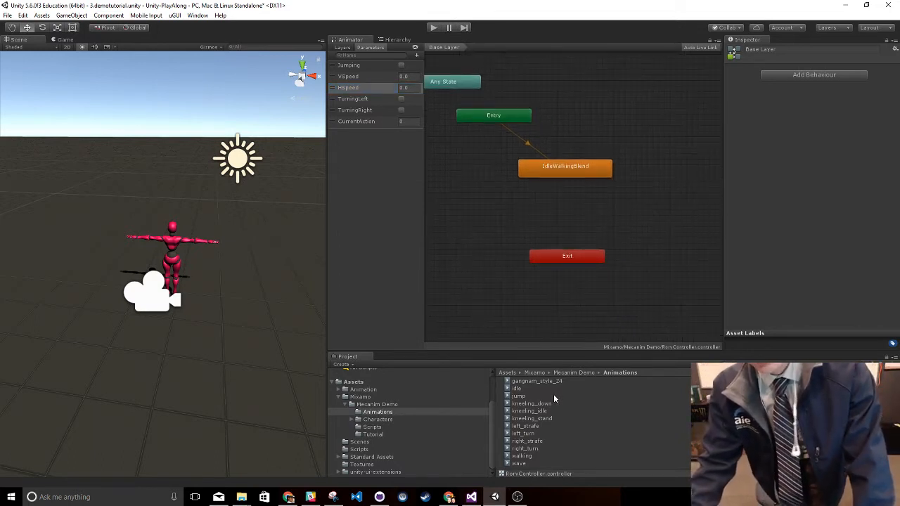
click(534, 441)
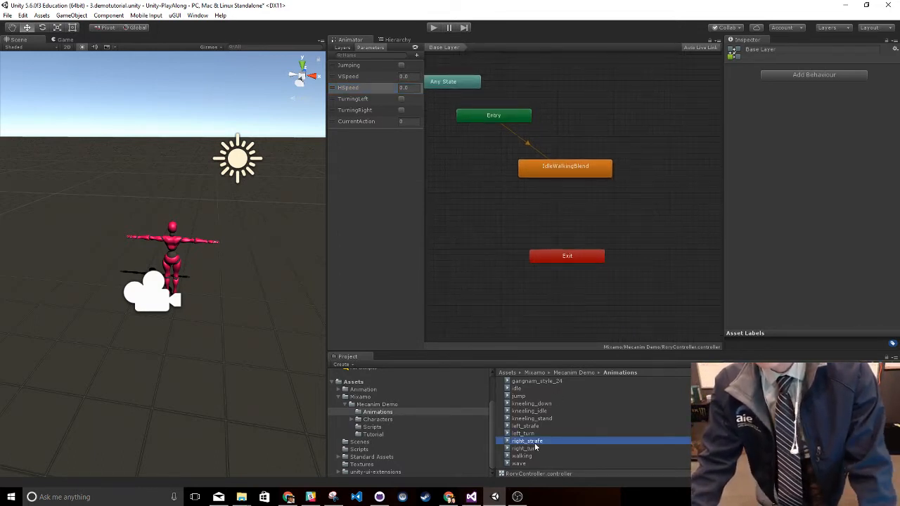
drag(534, 441, 666, 169)
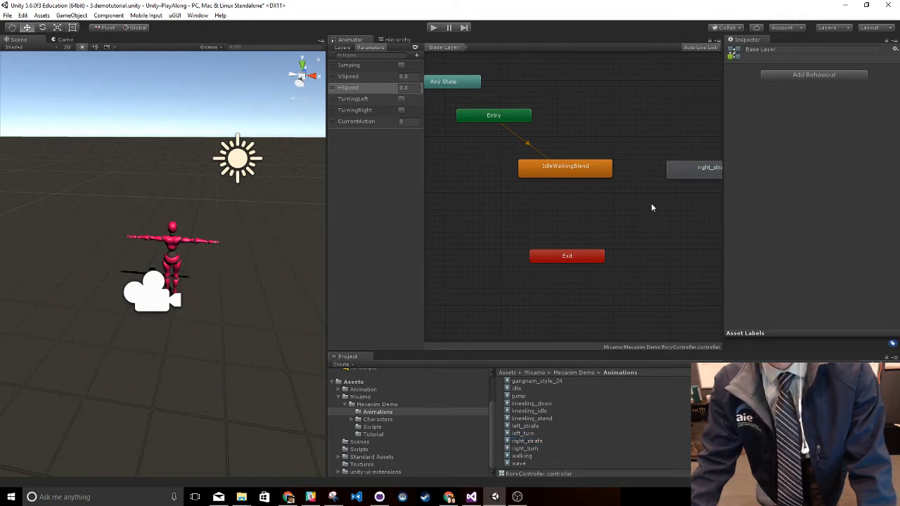
middle_drag(651, 207, 568, 231)
drag(605, 197, 639, 195)
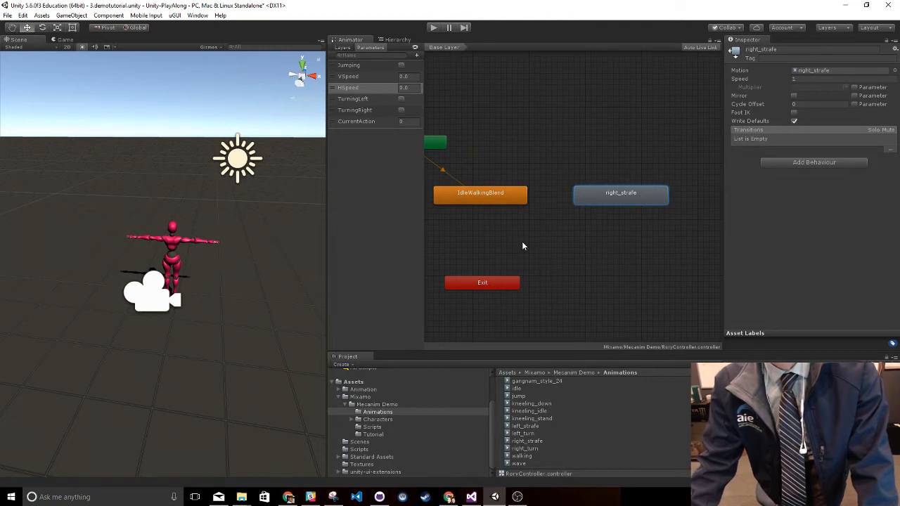
Create a transition from IdleWalkingBlend to right_strafe
right_click(507, 200)
click(529, 205)
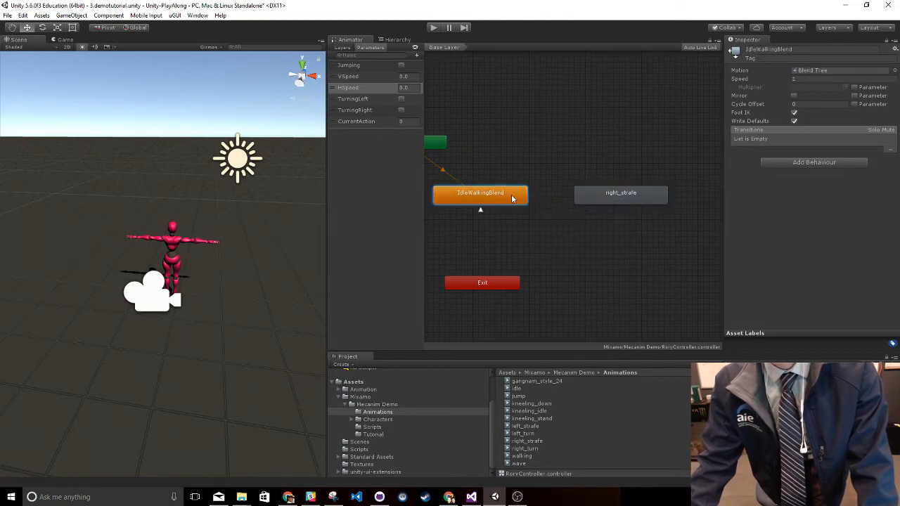
click(611, 197)
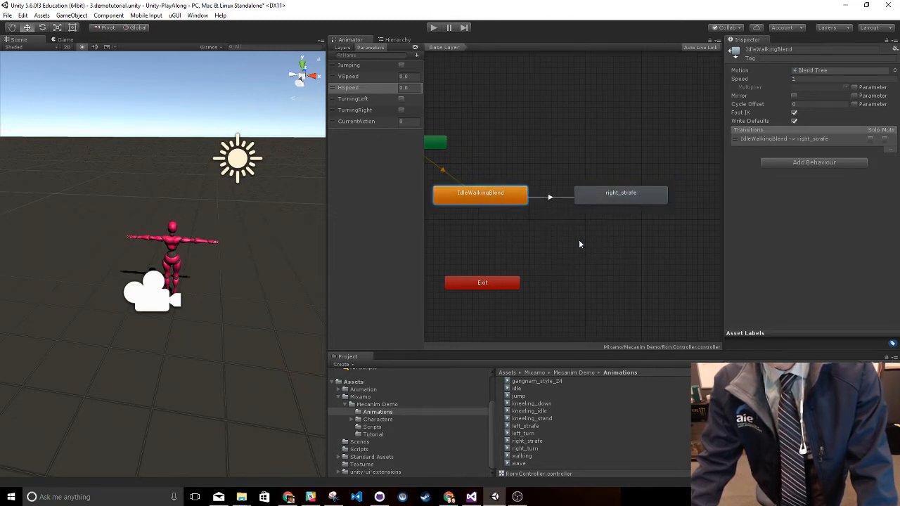
Add a condition to the IdleWalkingBlend to right_strafe transition requiring HSpeed Greater than 0.1
click(557, 198)
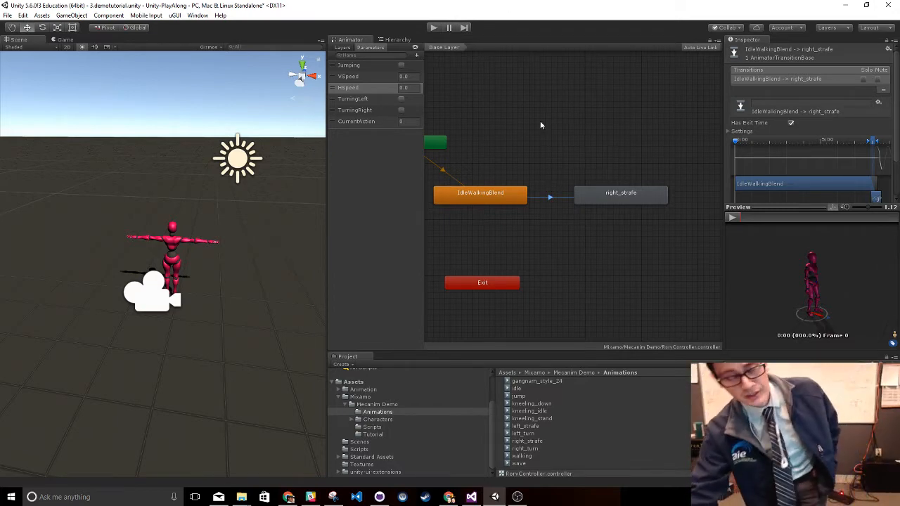
drag(769, 208, 798, 261)
click(878, 245)
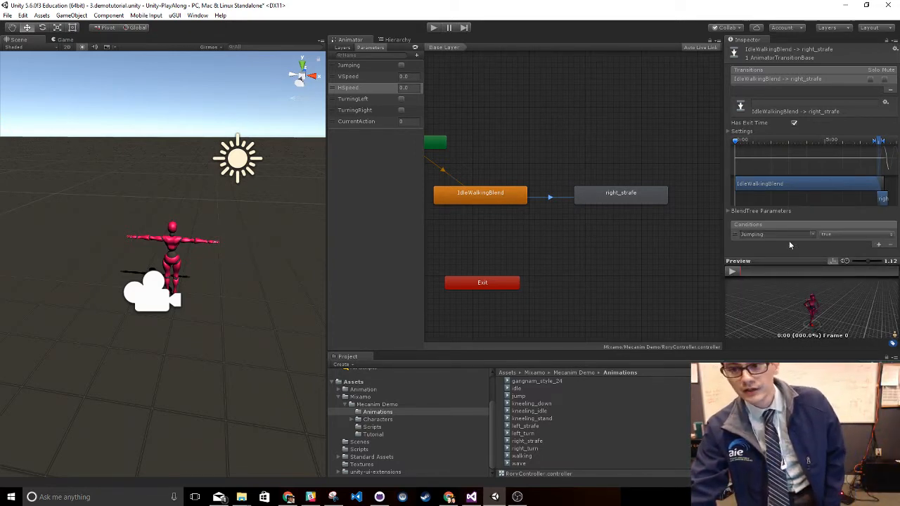
click(812, 238)
click(840, 265)
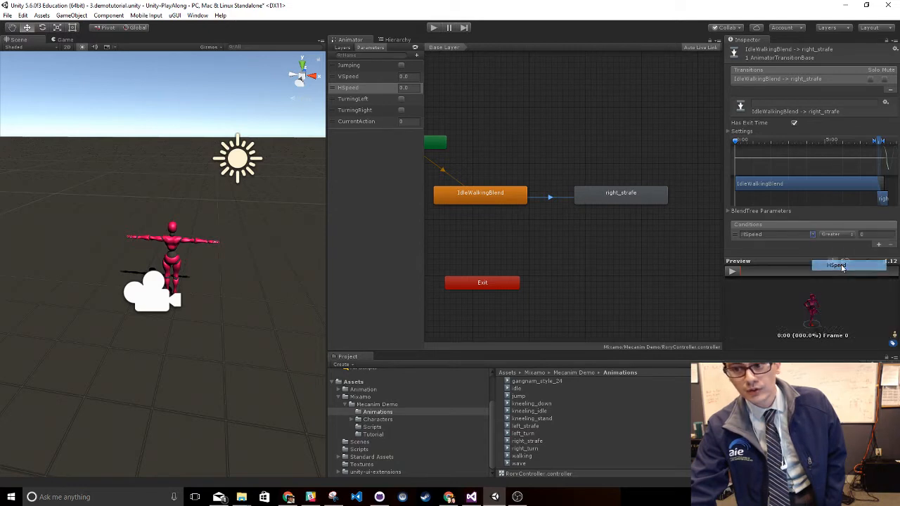
click(868, 237)
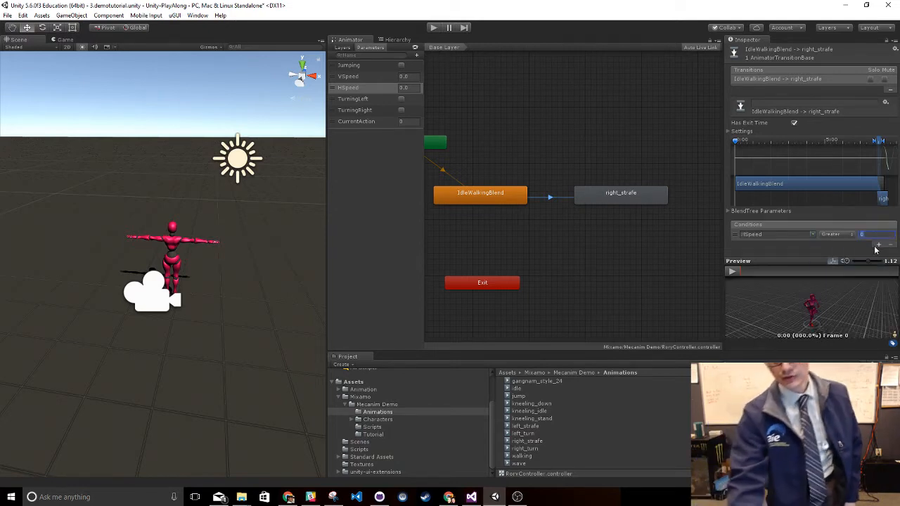
text(0.1)
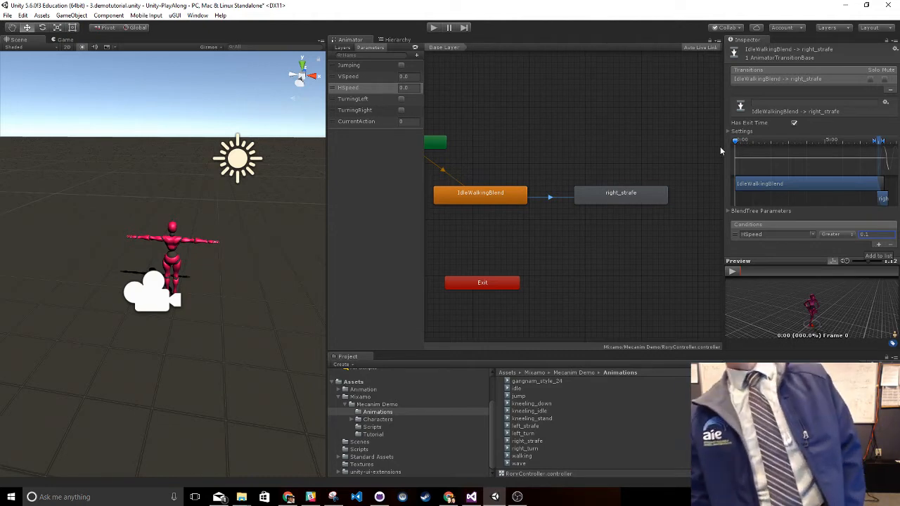
Run the scene to test the HSpeed-driven transition into right_strafe, and stop it
click(433, 29)
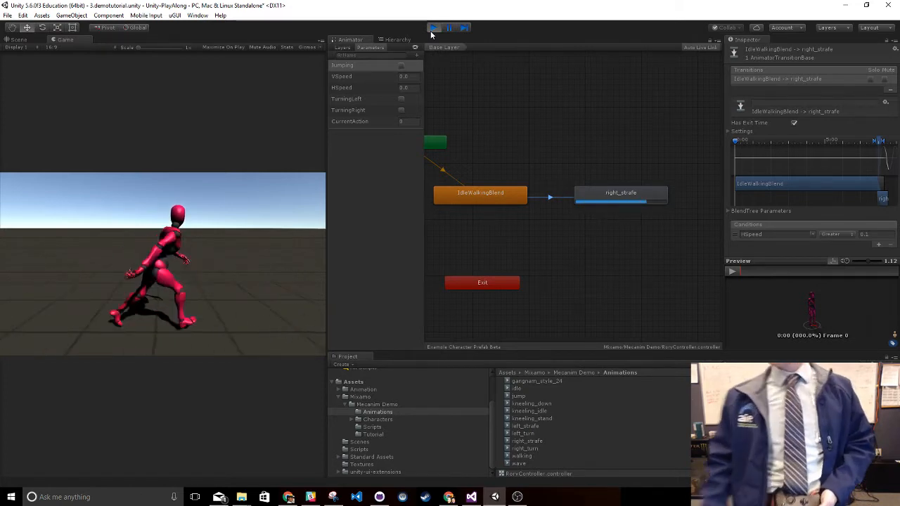
click(432, 30)
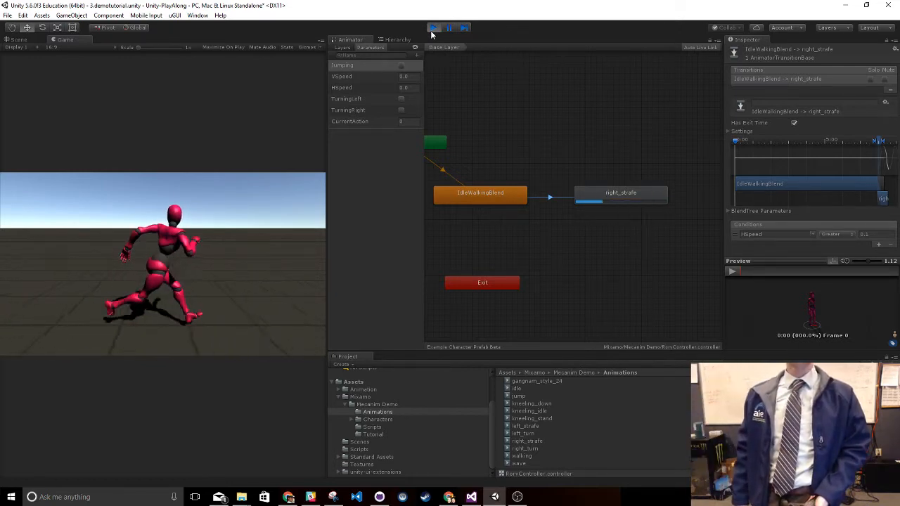
click(432, 29)
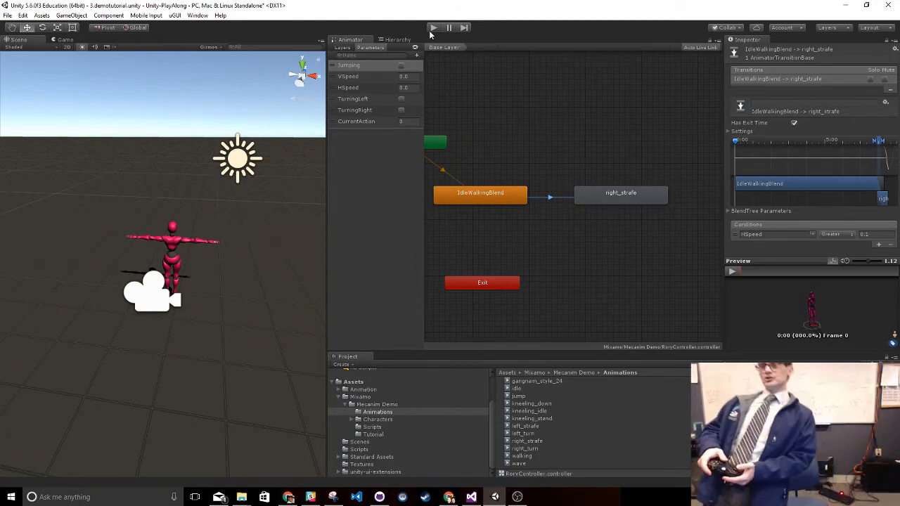
click(432, 30)
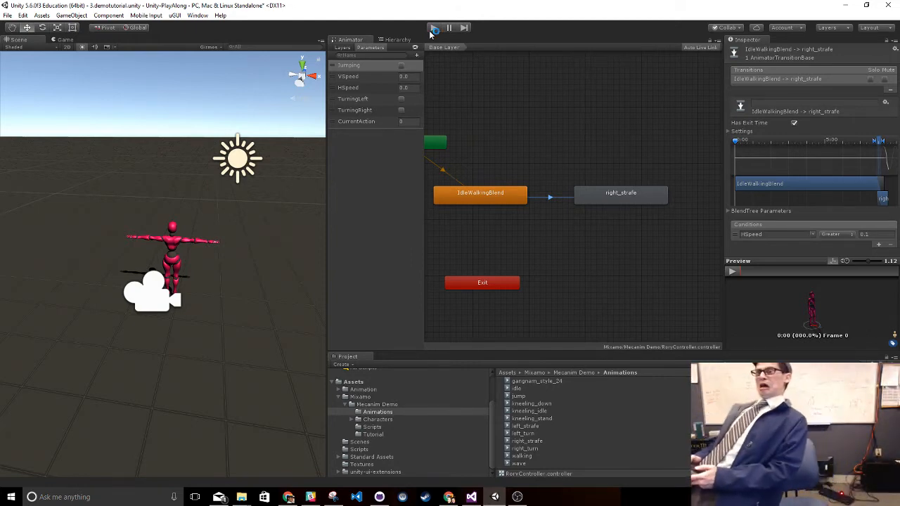
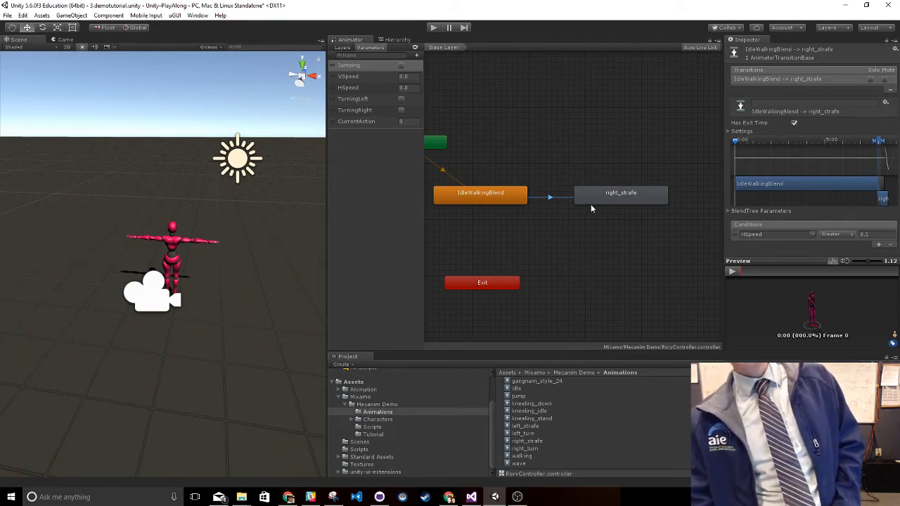
Turn off Has Exit Time on the IdleWalkingBlend to right_strafe transition
click(502, 193)
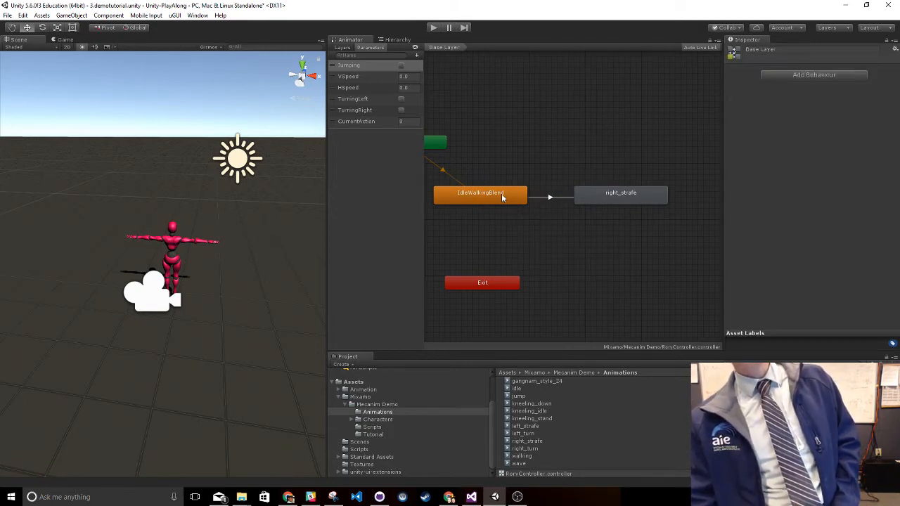
click(551, 197)
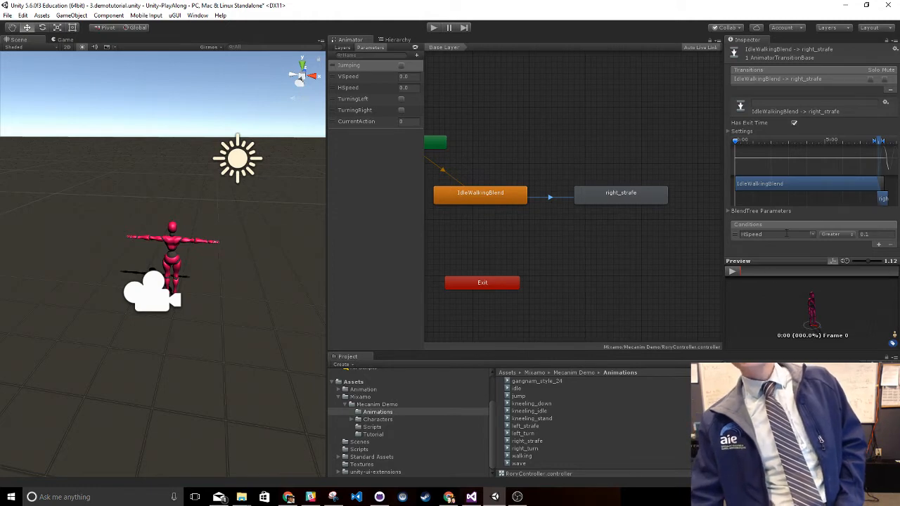
click(795, 123)
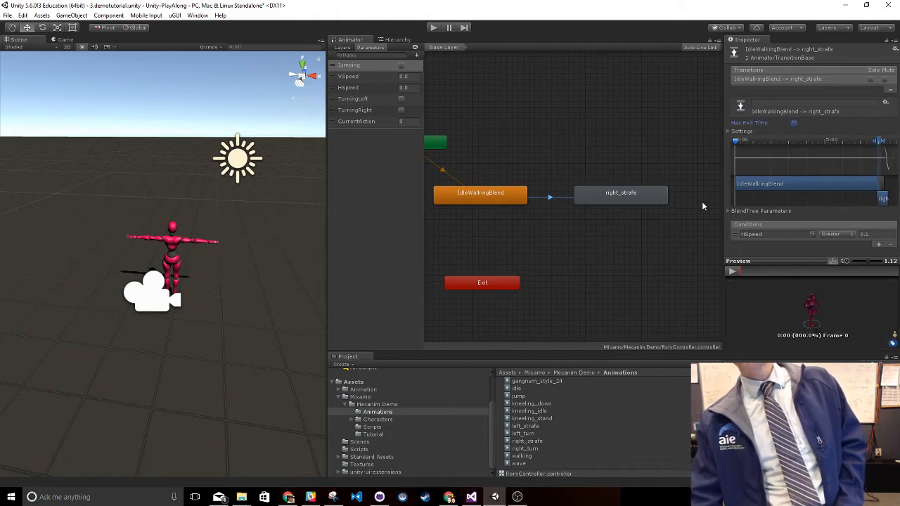
Create a return transition from right_strafe to IdleWalkingBlend
click(622, 200)
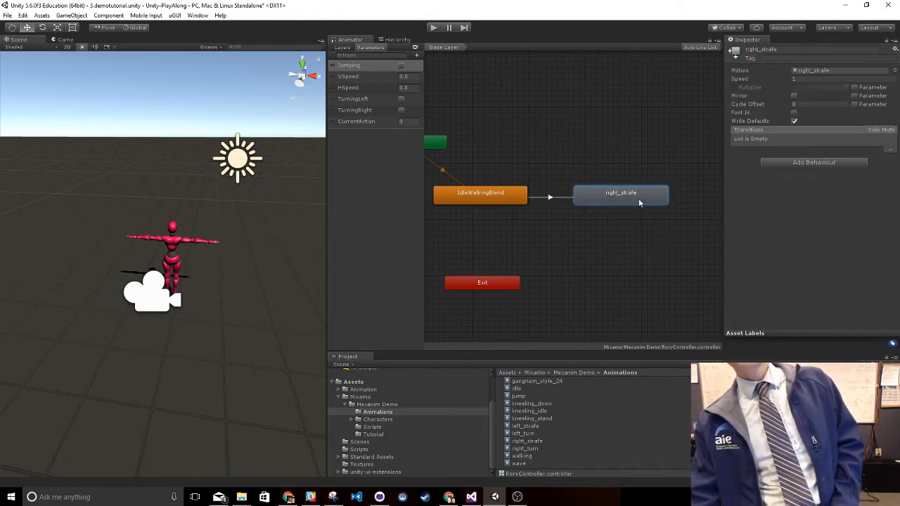
right_click(637, 199)
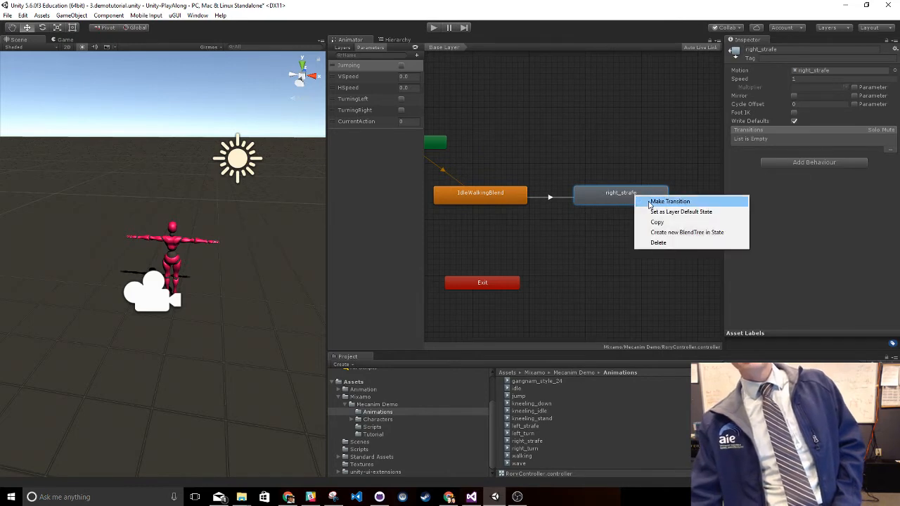
click(667, 202)
click(519, 201)
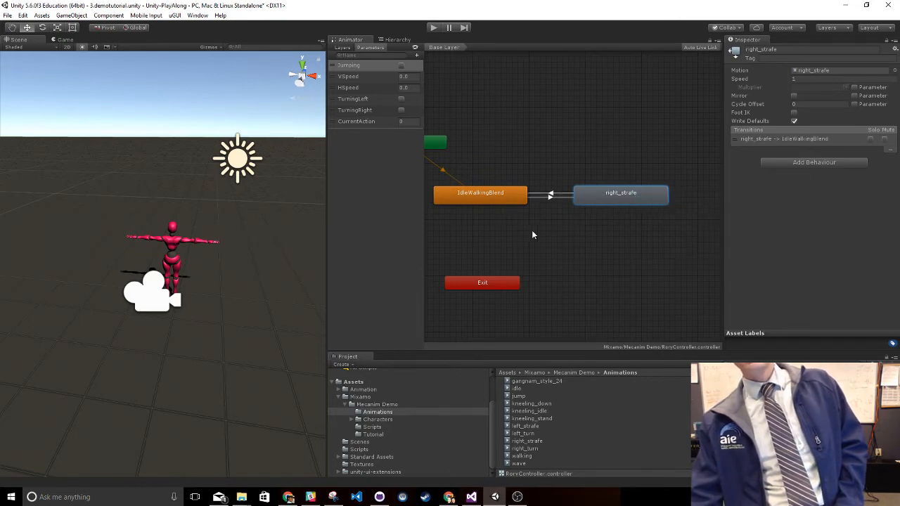
Add a condition to the right_strafe to IdleWalkingBlend transition requiring HSpeed Less than 0.1
click(556, 192)
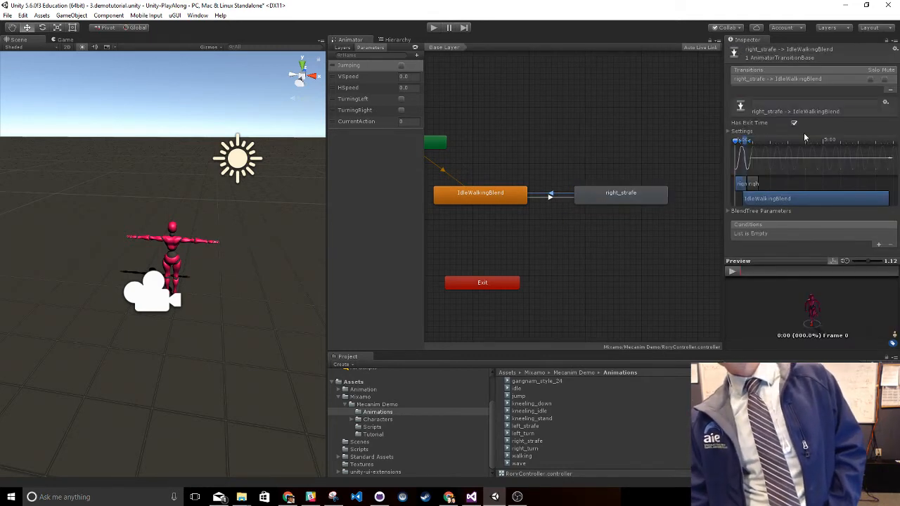
click(878, 244)
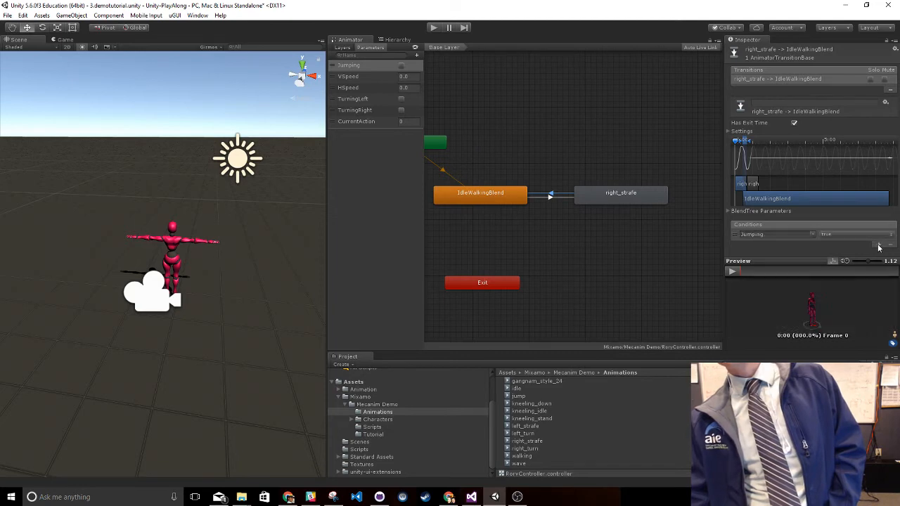
click(812, 235)
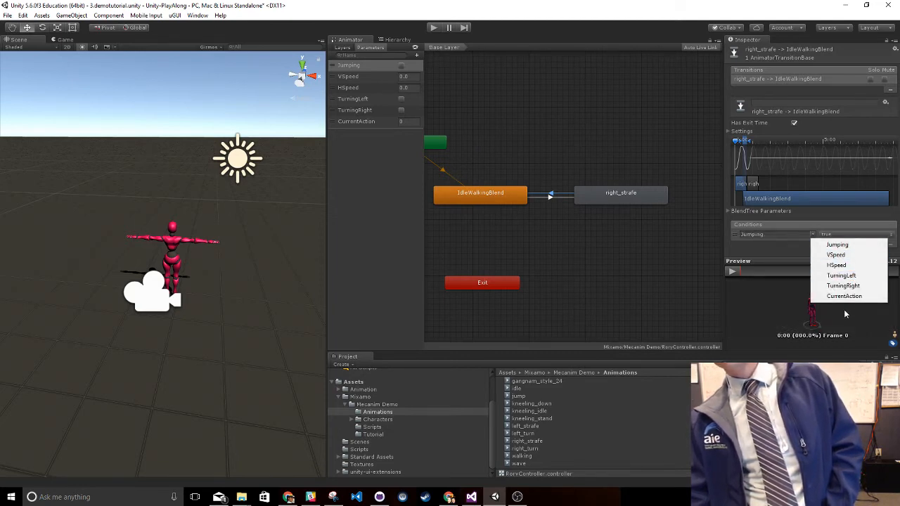
click(844, 266)
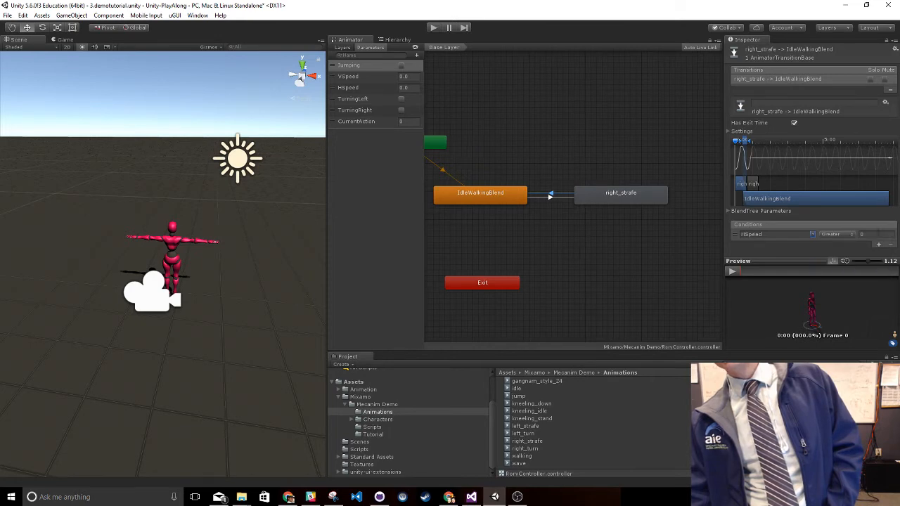
click(837, 235)
click(838, 251)
click(872, 234)
text(1)
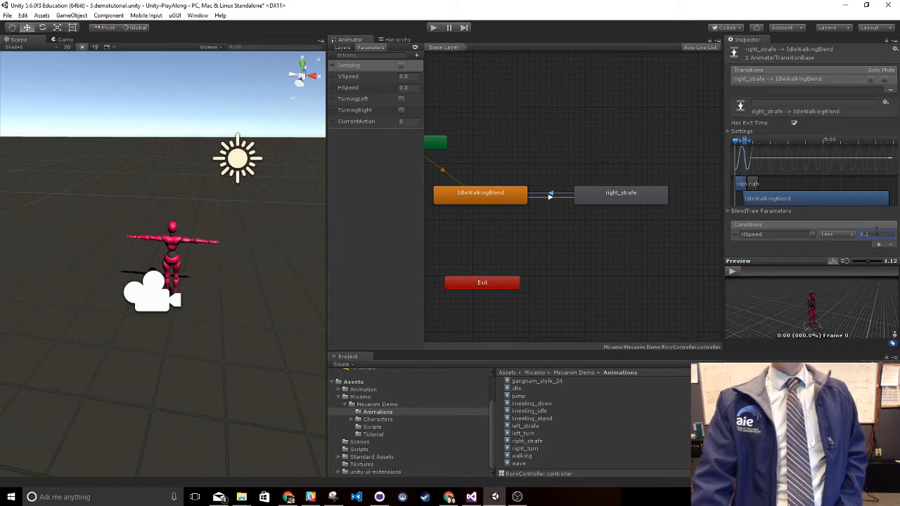
Run the scene to test the return from right_strafe to IdleWalkingBlend, and stop it
click(433, 28)
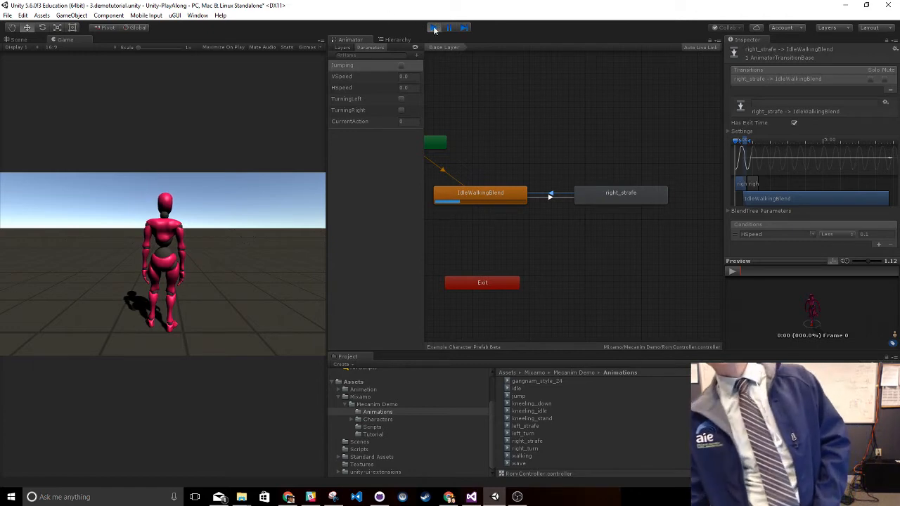
click(435, 29)
Add the left_strafe animation as a state beside IdleWalkingBlend and create a transition from IdleWalkingBlend to it
middle_drag(562, 233, 608, 188)
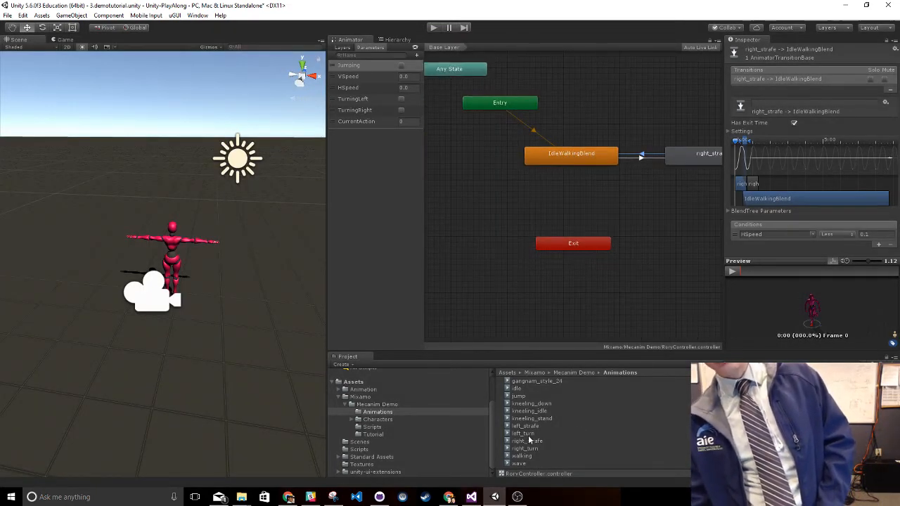
drag(528, 426, 443, 156)
click(569, 158)
right_click(568, 158)
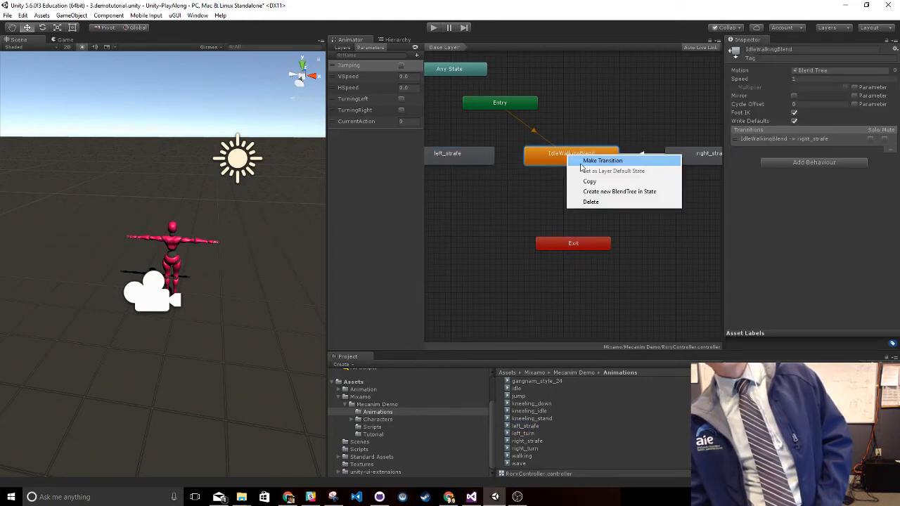
click(583, 161)
click(438, 158)
Create a return transition from left_strafe to IdleWalkingBlend
click(455, 162)
right_click(455, 162)
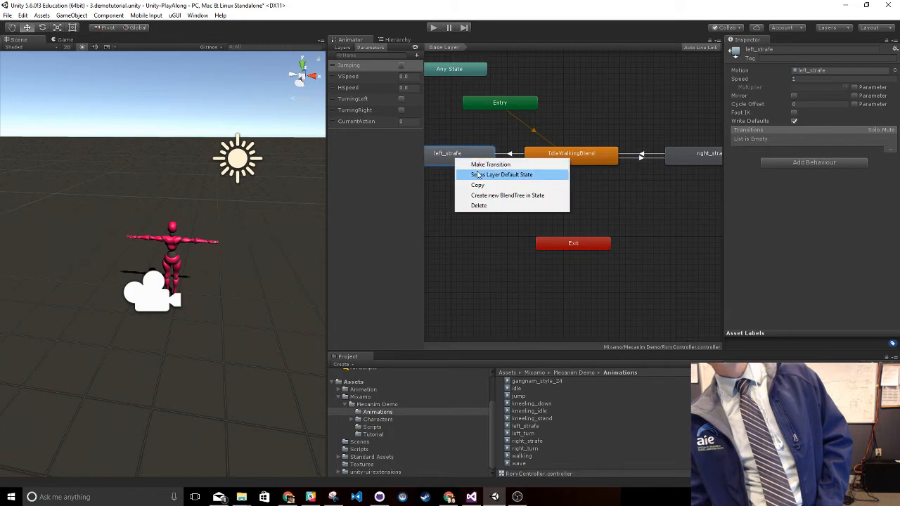
click(472, 167)
click(549, 159)
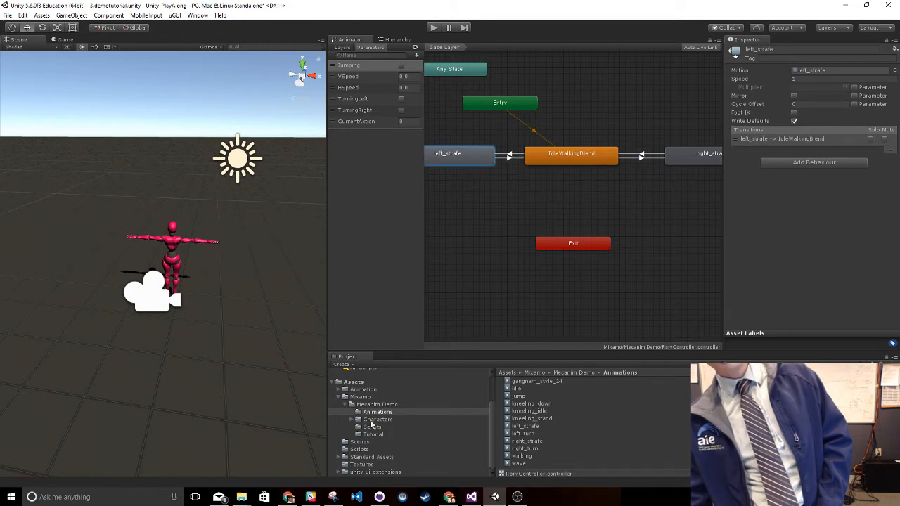
Switch to Chrome, read the Unity Feedback suggestion on Animator window zoom, and return to Unity
click(449, 497)
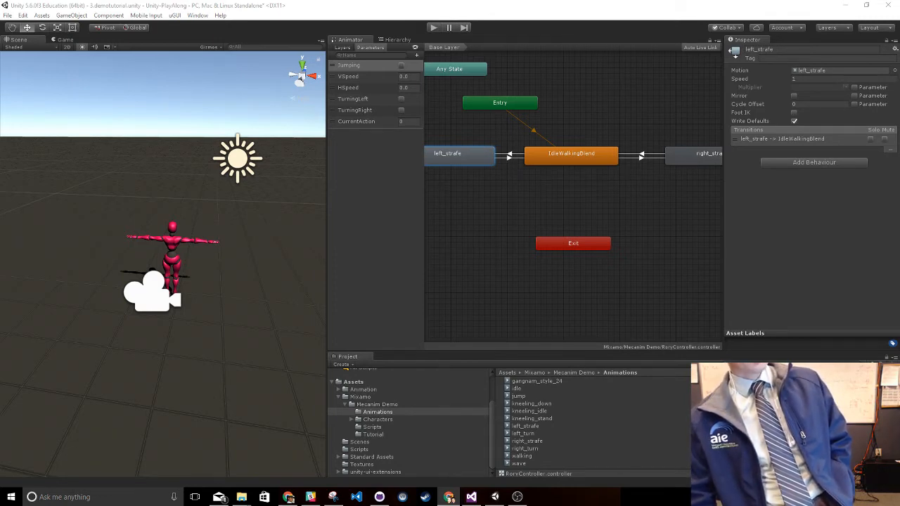
drag(0, 68, 352, 0)
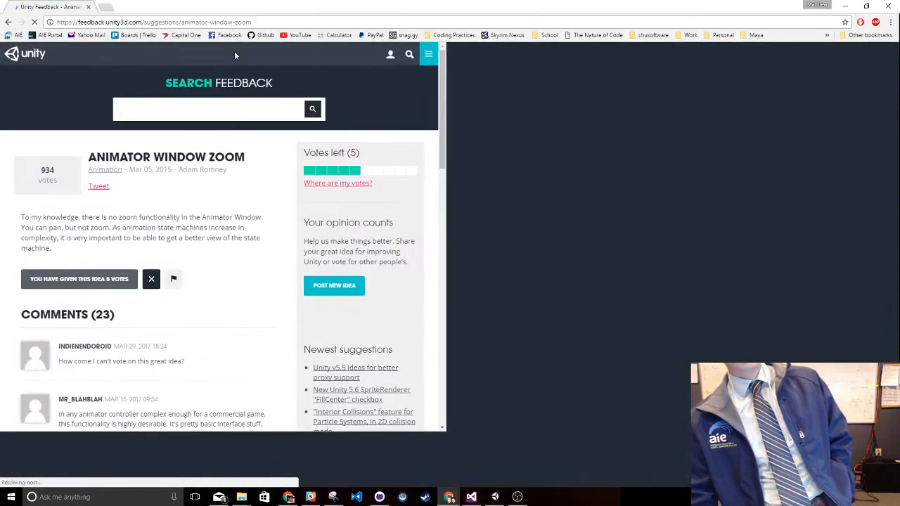
scroll(421, 260, down, 4)
scroll(432, 251, up, 2)
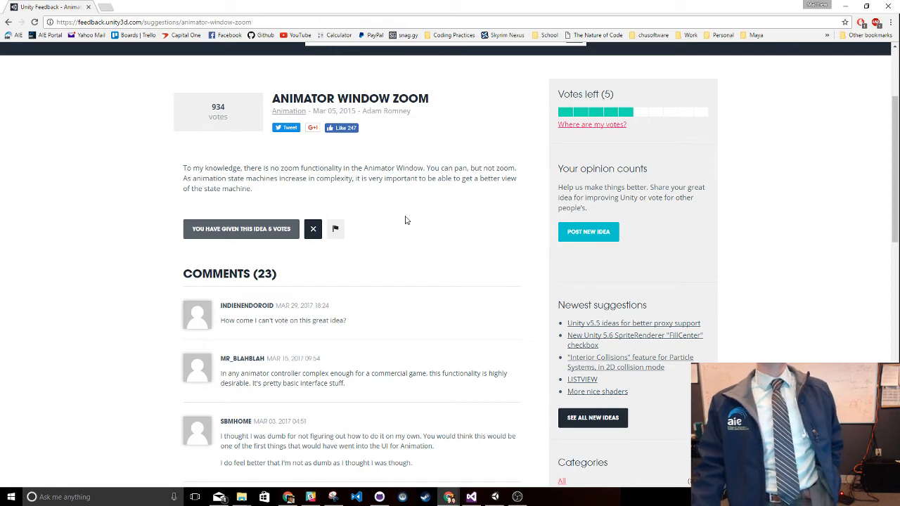
click(845, 6)
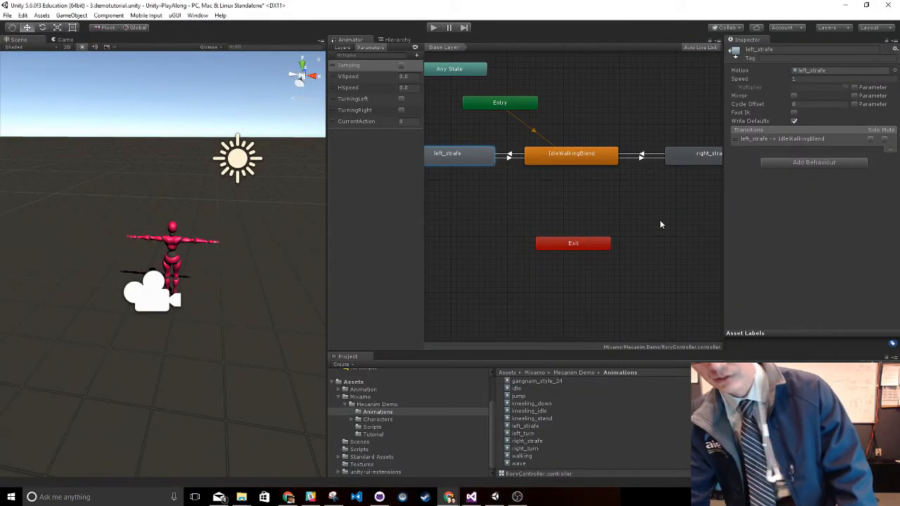
middle_drag(660, 219, 659, 207)
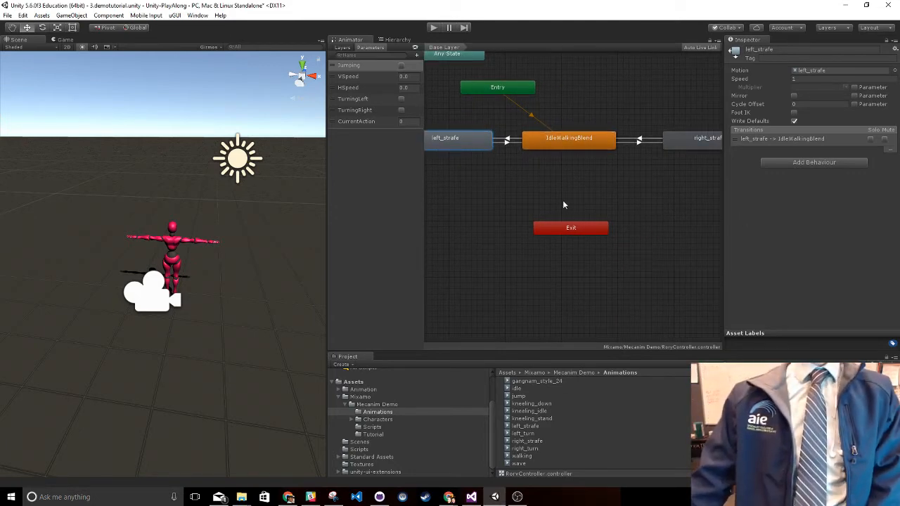
middle_drag(563, 205, 536, 184)
middle_drag(617, 211, 635, 274)
click(635, 277)
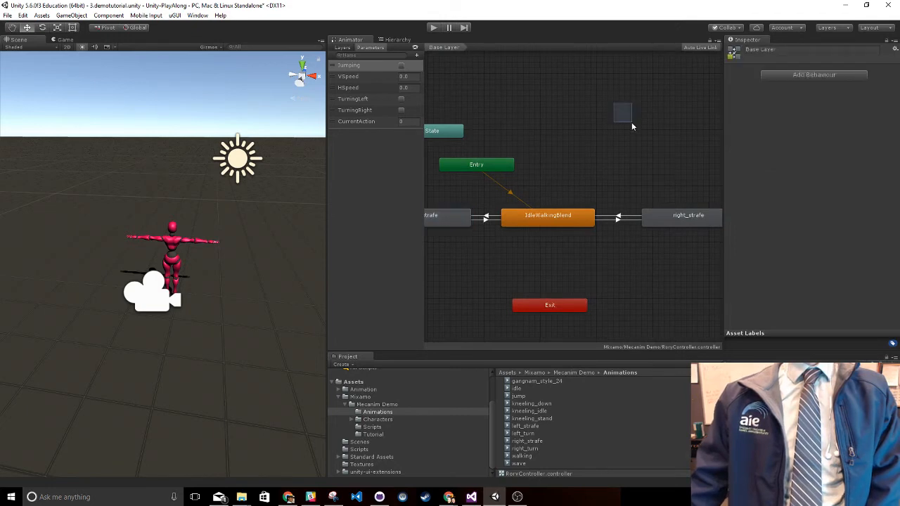
drag(641, 161, 480, 321)
click(609, 140)
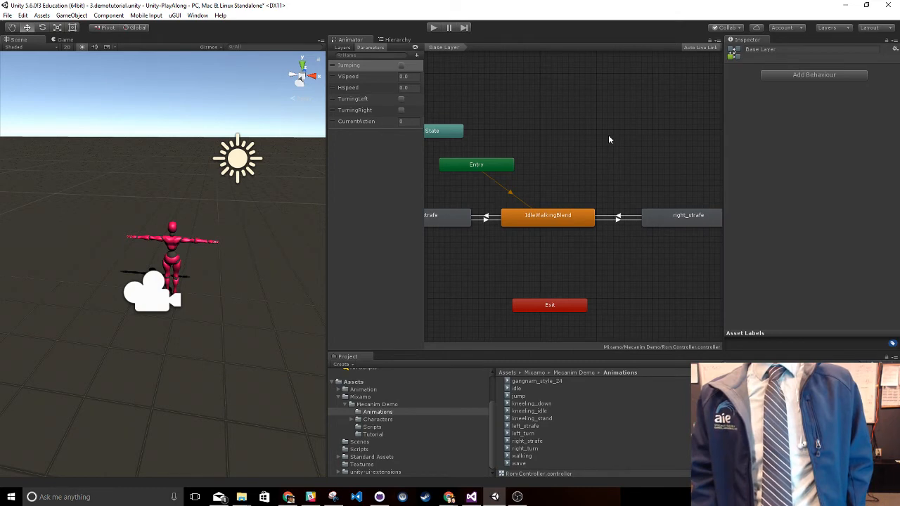
right_click(609, 139)
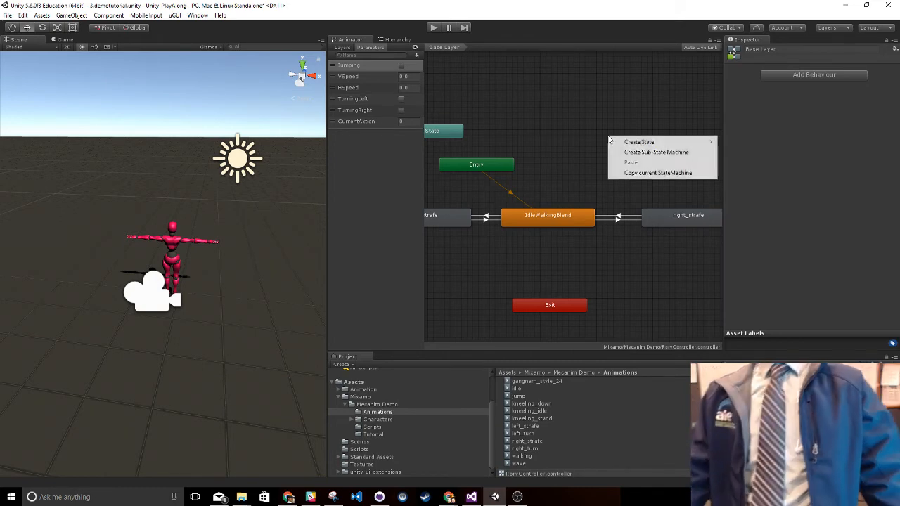
click(695, 173)
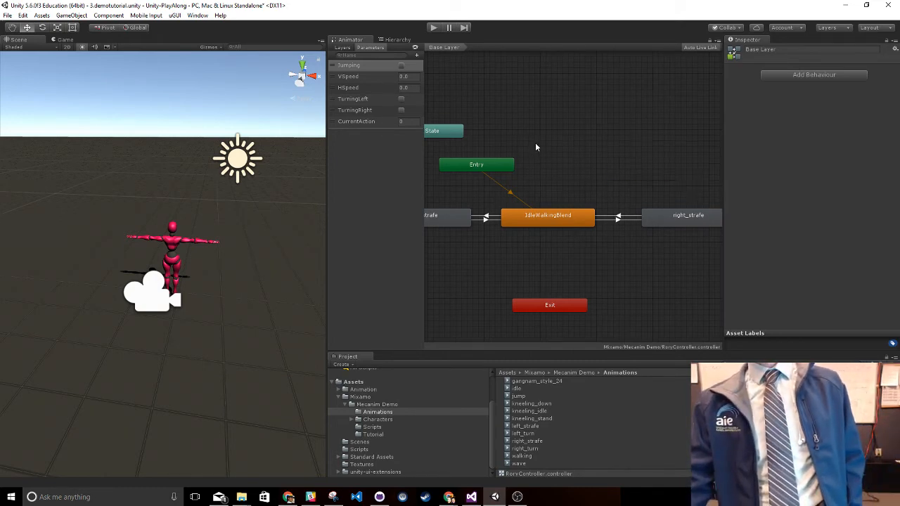
click(536, 146)
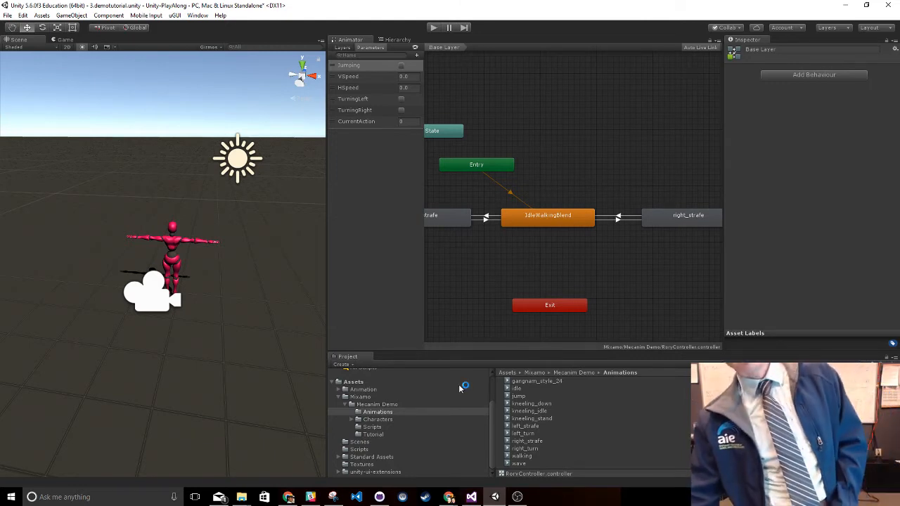
Add an HSpeed Less than 0.1 condition to the IdleWalkingBlend to left_strafe transition and turn off its Has Exit Time
click(452, 219)
middle_drag(563, 258, 576, 228)
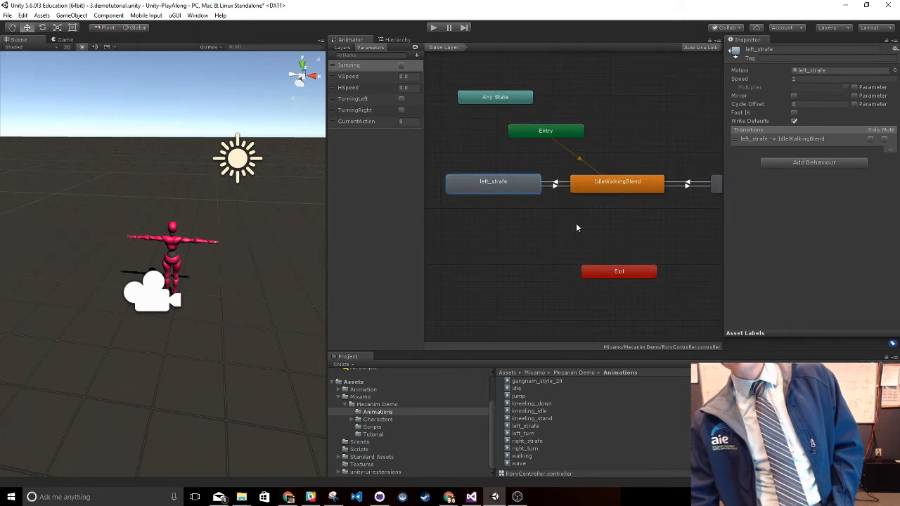
click(561, 185)
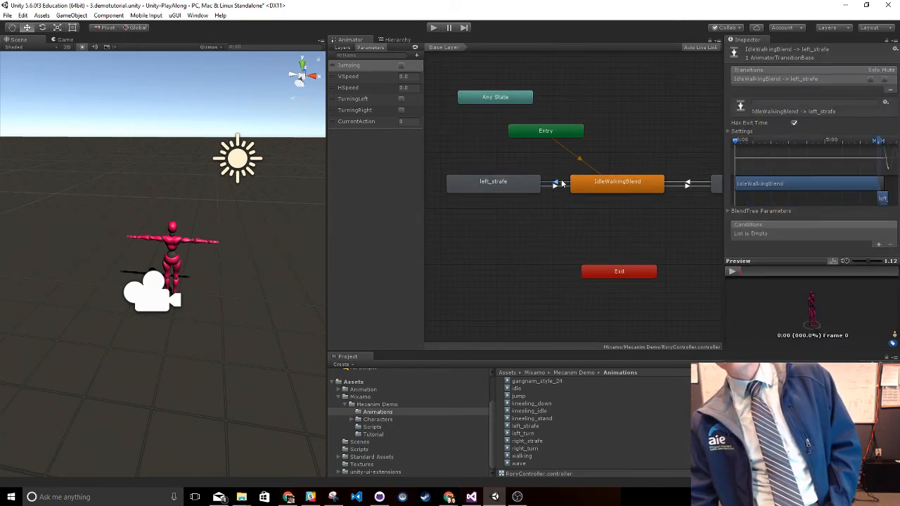
click(878, 245)
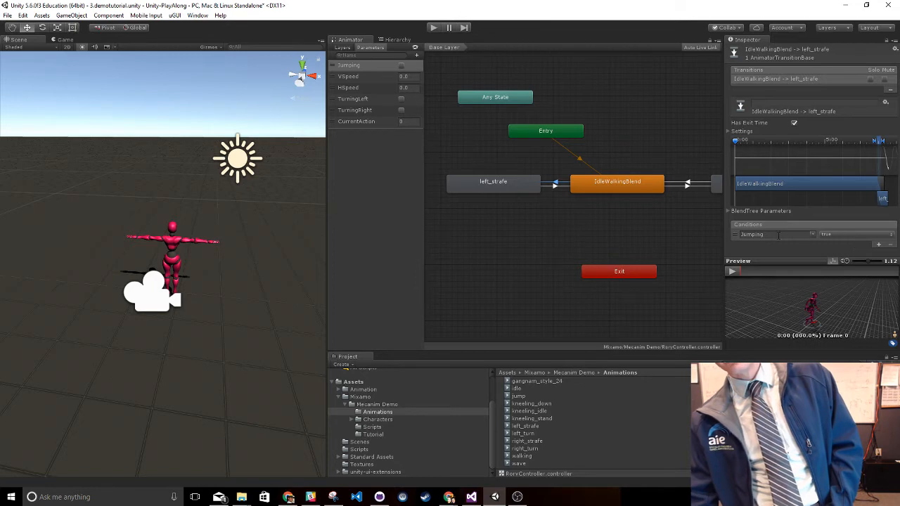
click(813, 235)
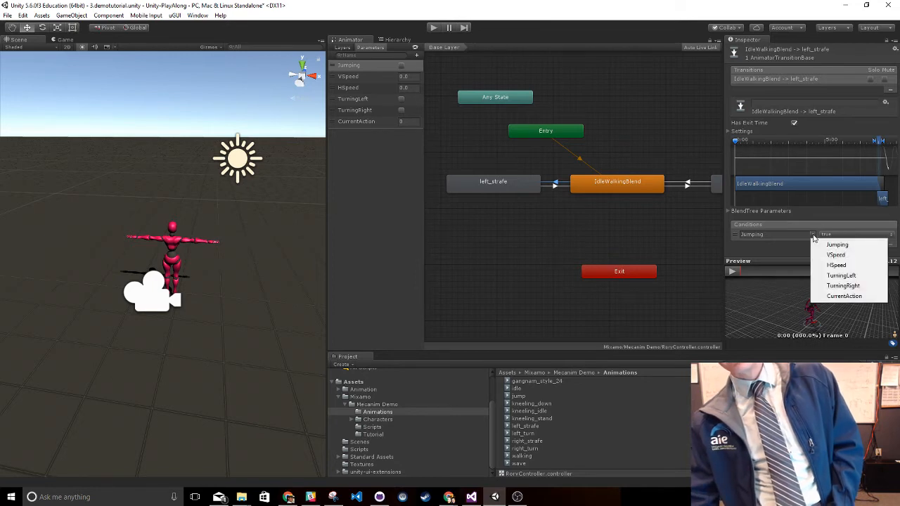
click(848, 264)
click(845, 237)
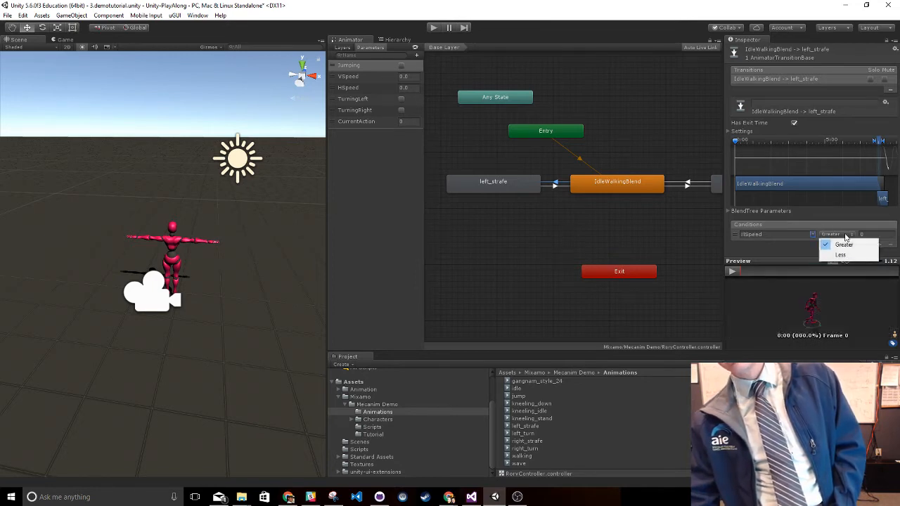
click(846, 254)
click(872, 234)
text(0.1)
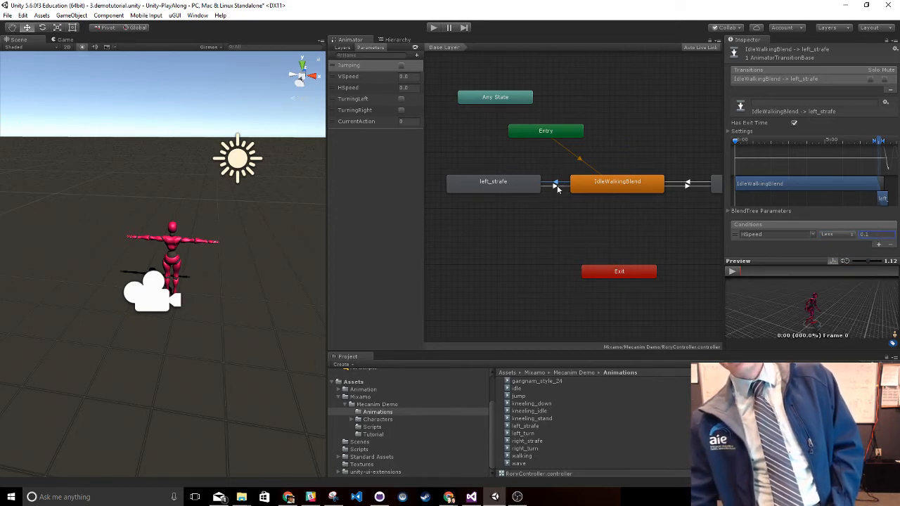
click(795, 123)
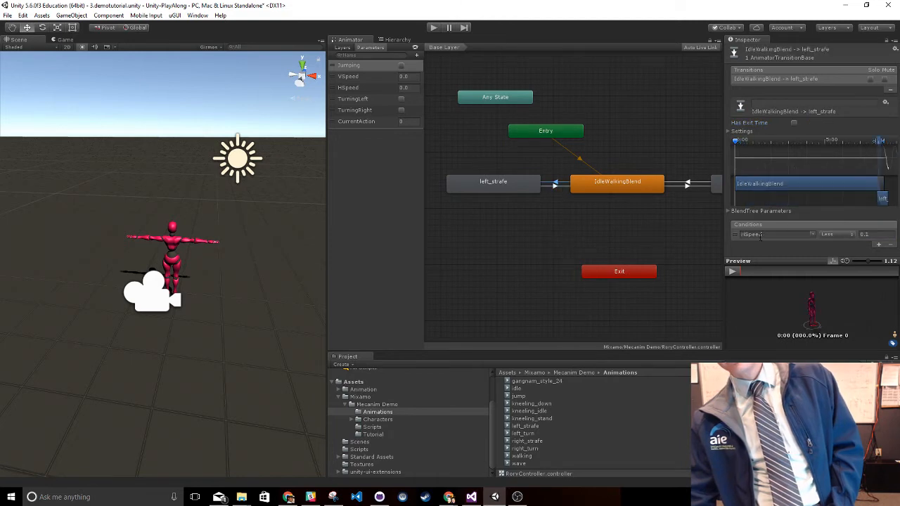
Try Greater as the left_strafe transition's HSpeed comparison and check it against the condition on the IdleWalkingBlend to right_strafe transition
click(831, 234)
click(831, 243)
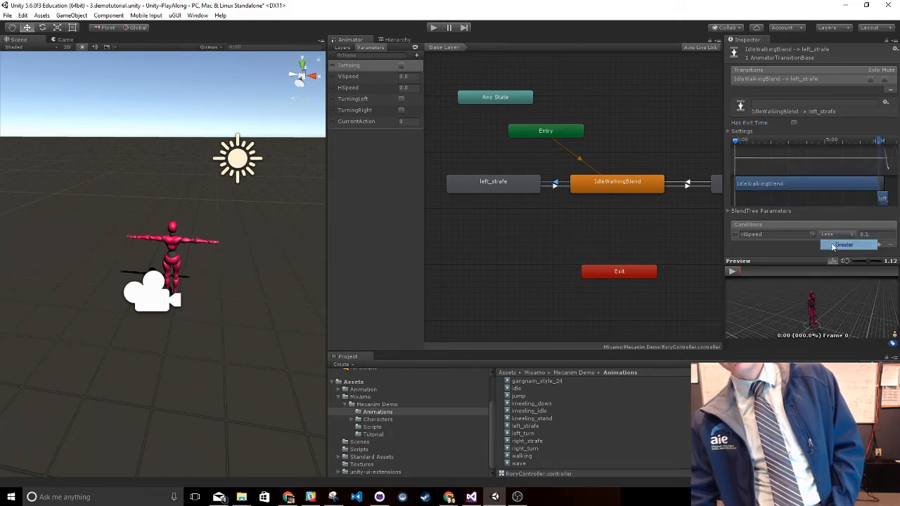
middle_drag(595, 222, 537, 228)
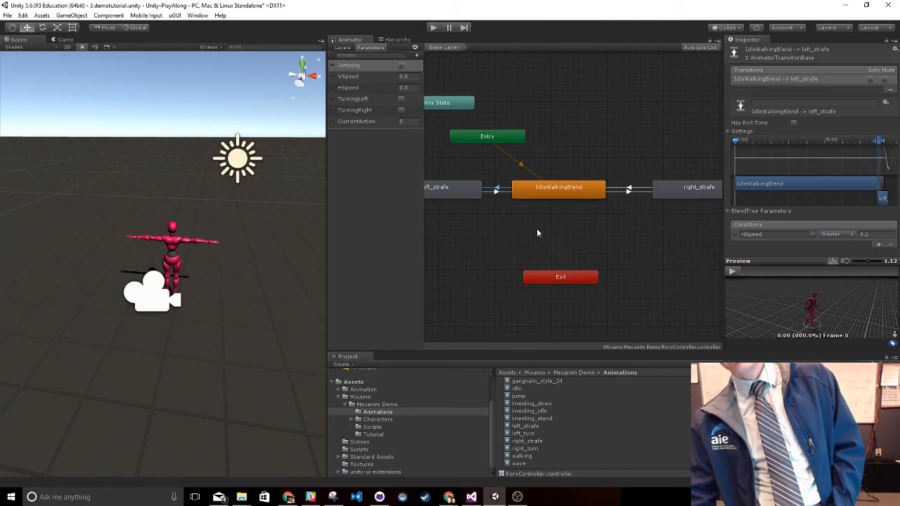
click(626, 190)
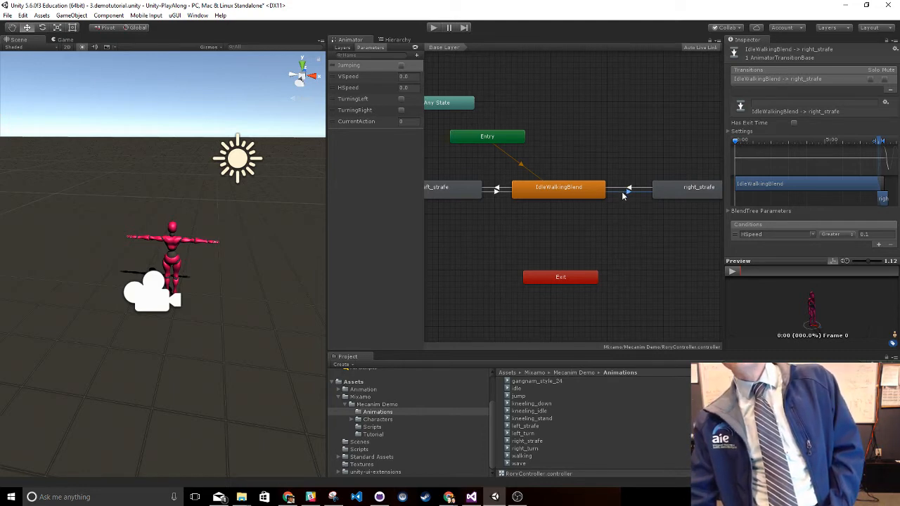
click(505, 189)
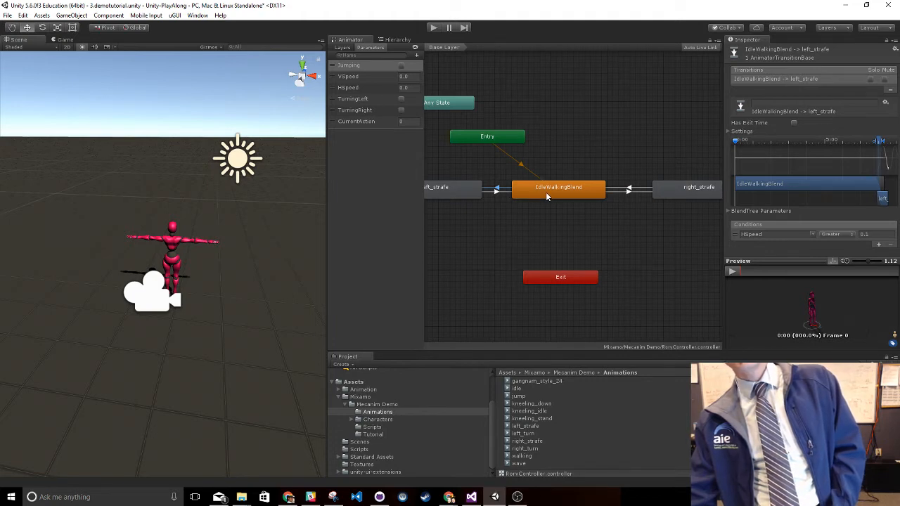
Set the IdleWalkingBlend to left_strafe transition's condition to HSpeed Less than -0.1
click(836, 234)
click(844, 254)
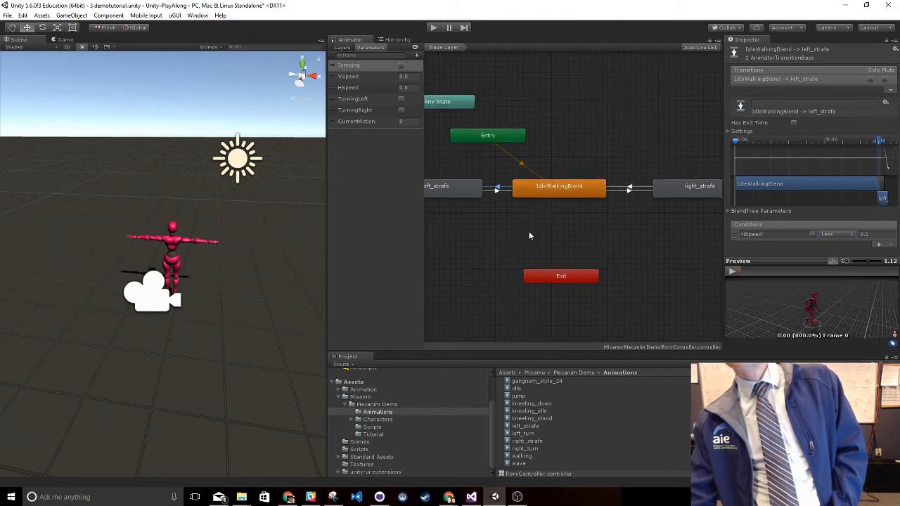
middle_drag(528, 235, 563, 222)
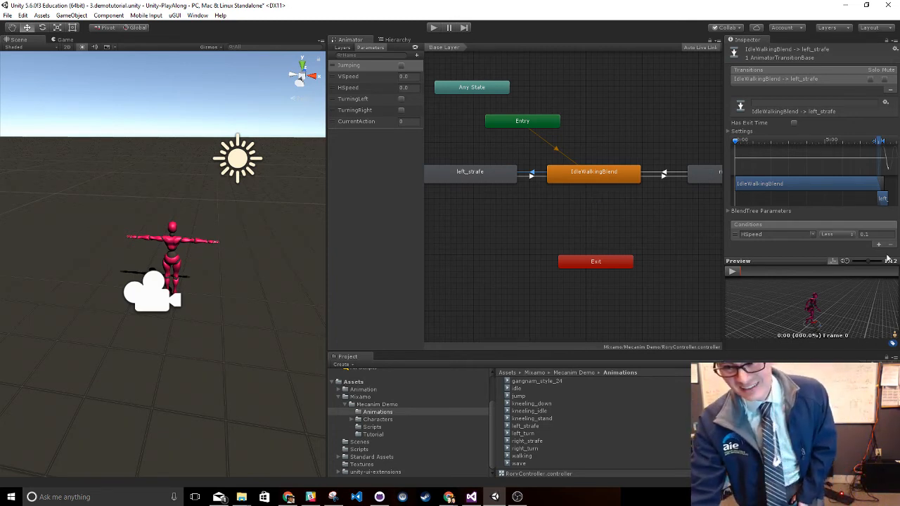
click(886, 232)
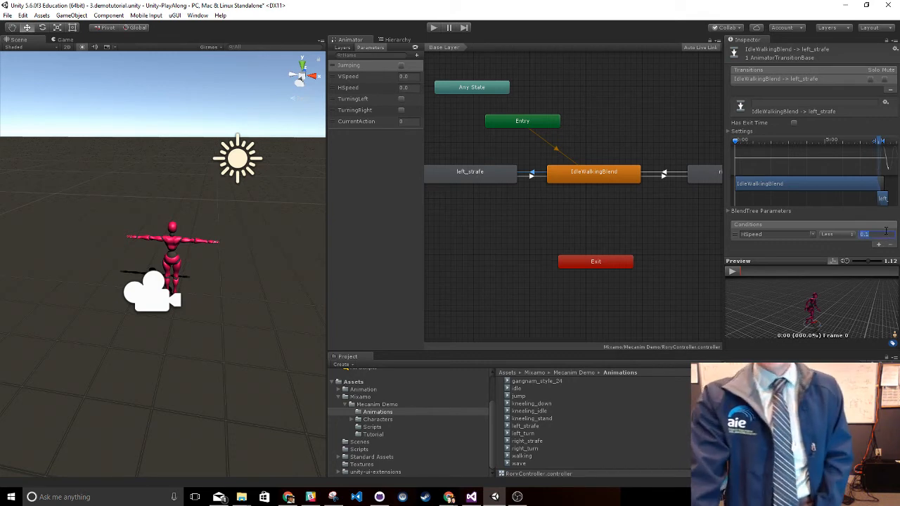
text(-0.1)
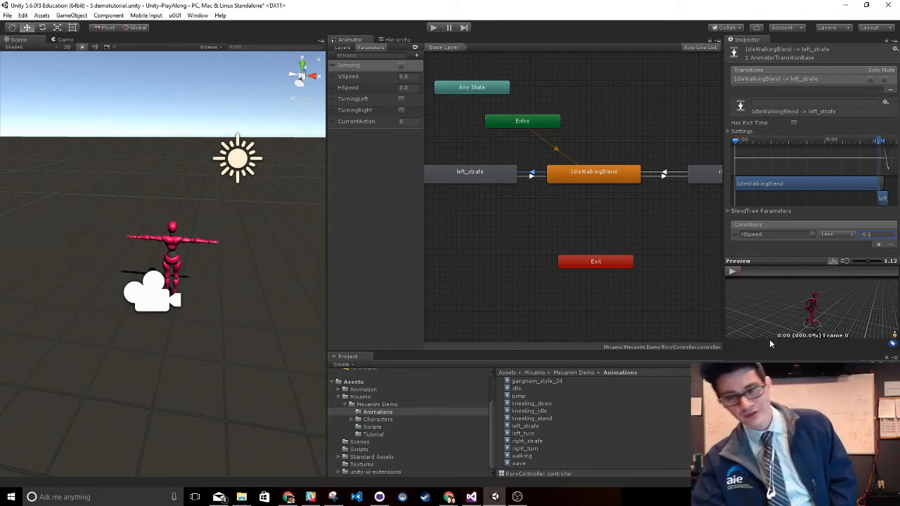
Add an HSpeed Greater than -0.1 condition to the left_strafe to IdleWalkingBlend transition and turn off its Has Exit Time
click(532, 177)
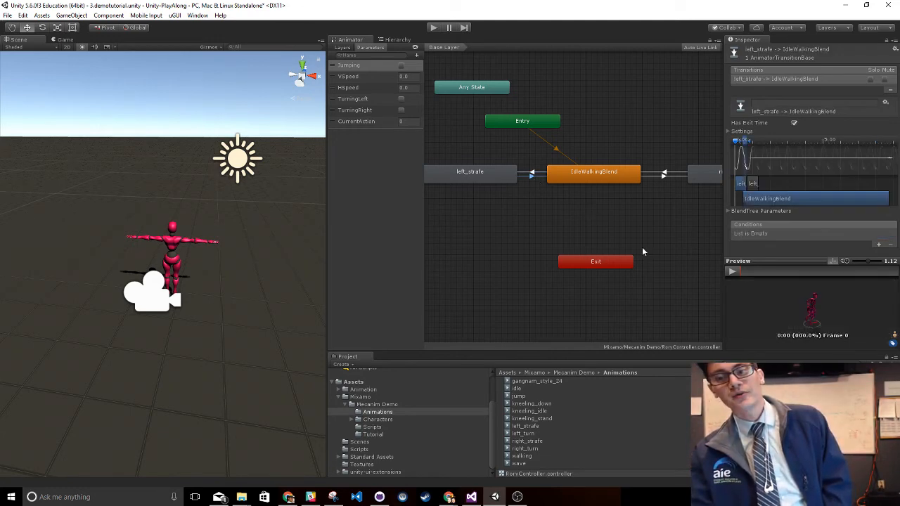
click(877, 247)
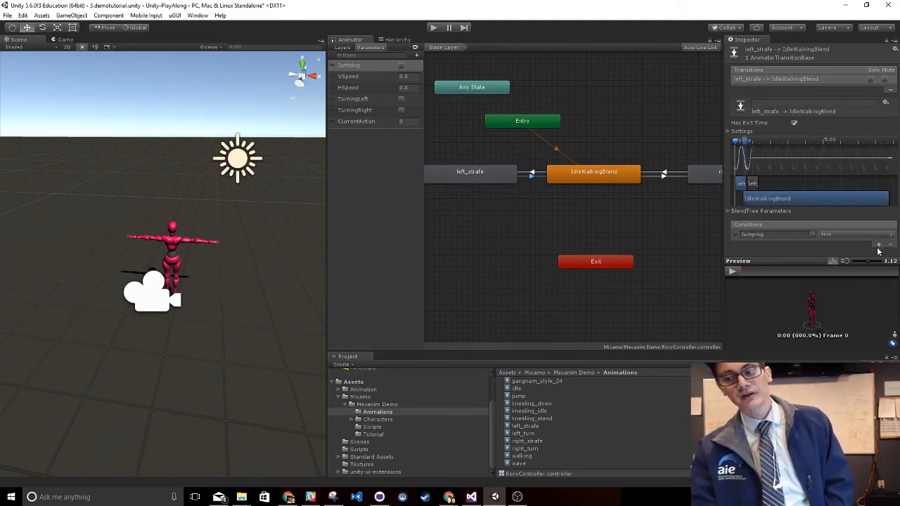
click(812, 236)
click(836, 263)
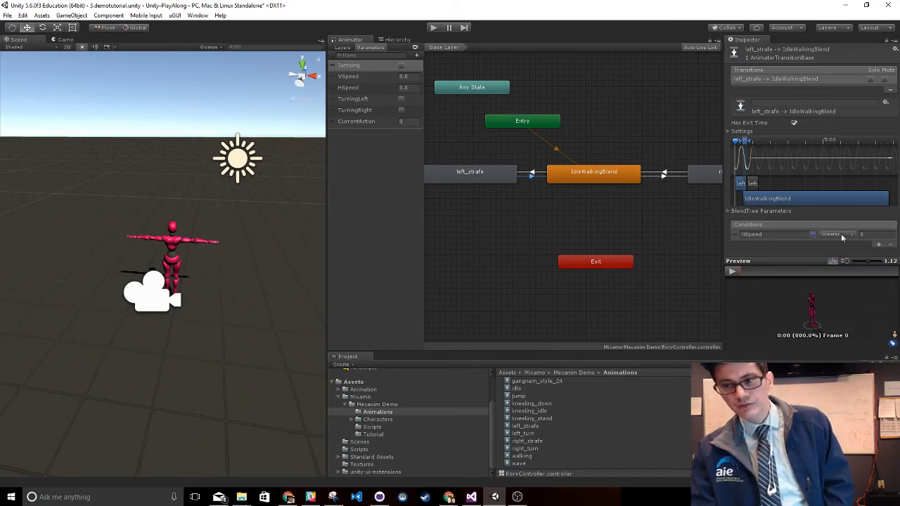
click(864, 234)
text(-)
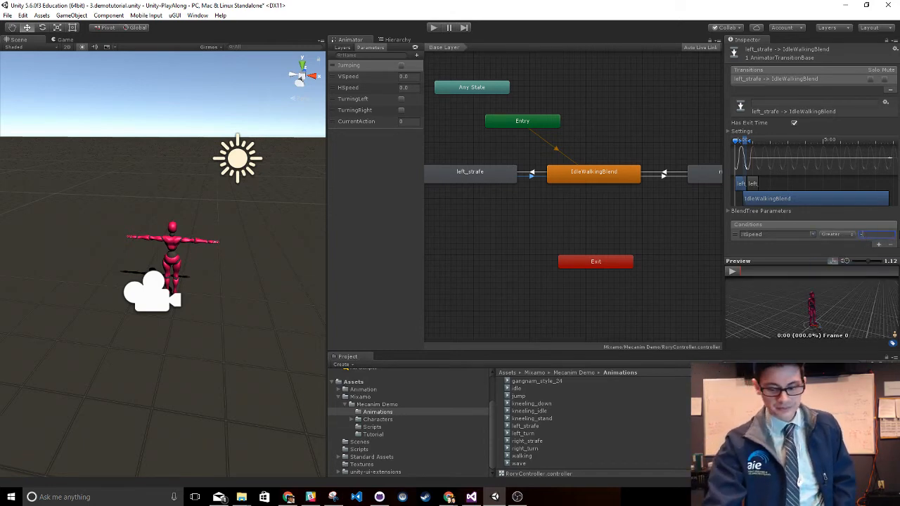
text(0.1)
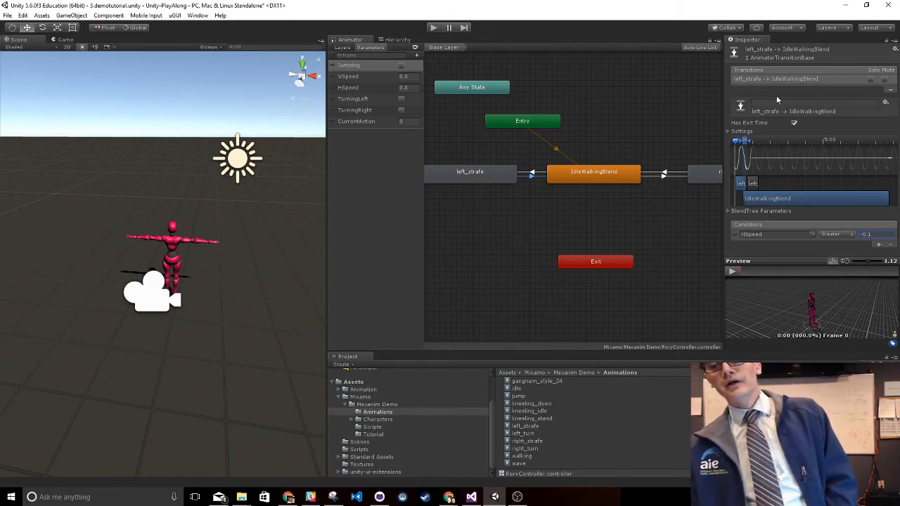
click(794, 123)
click(536, 173)
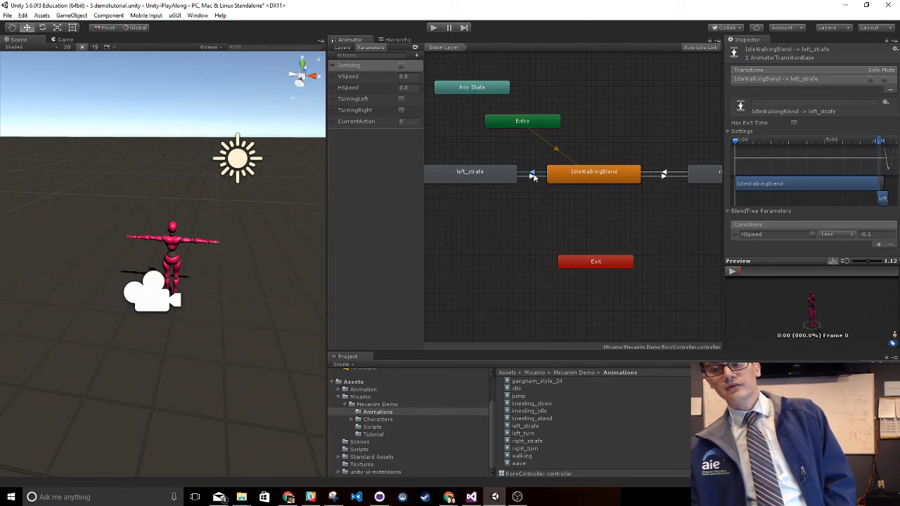
Test the character's left and right strafing and forward and backward movement in play mode, and stop playing
click(433, 28)
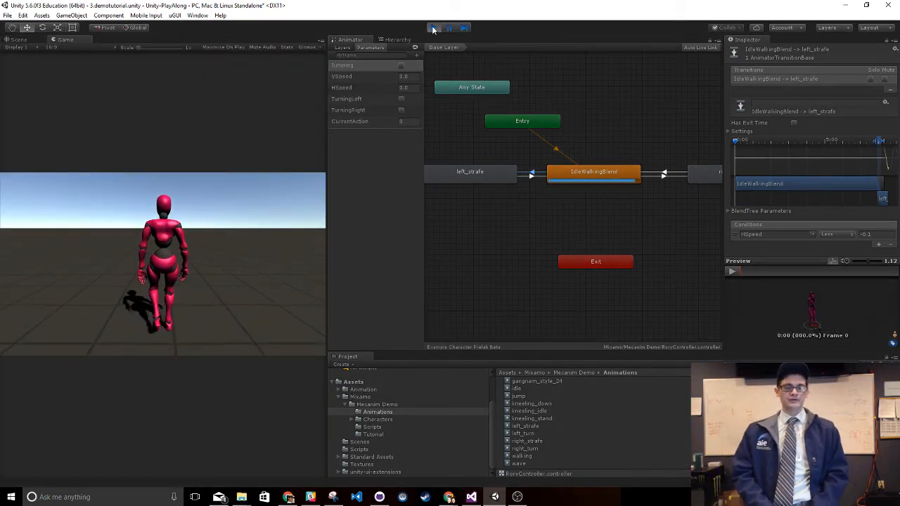
key(d)
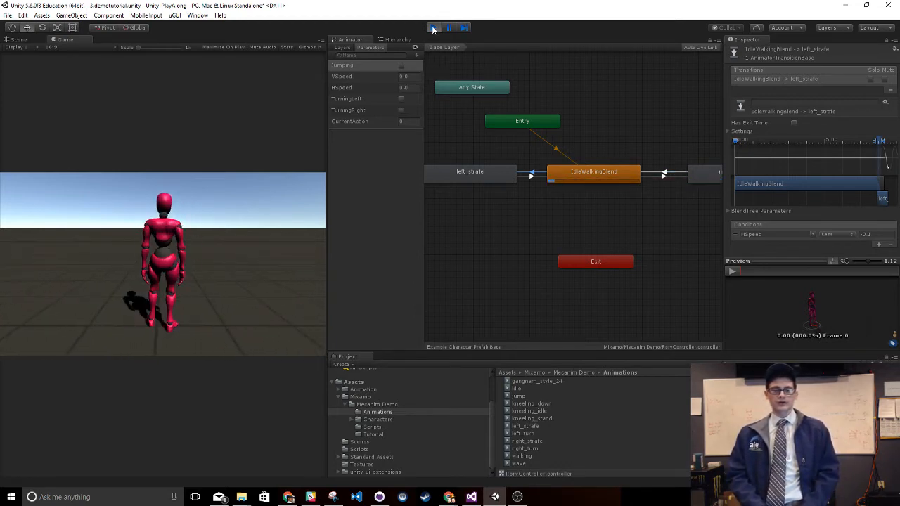
key(a)
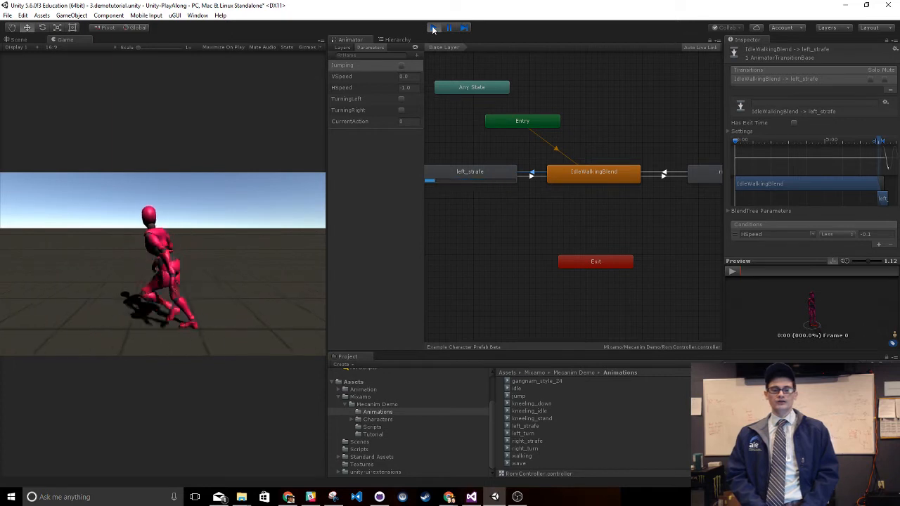
key(d)
key(d)
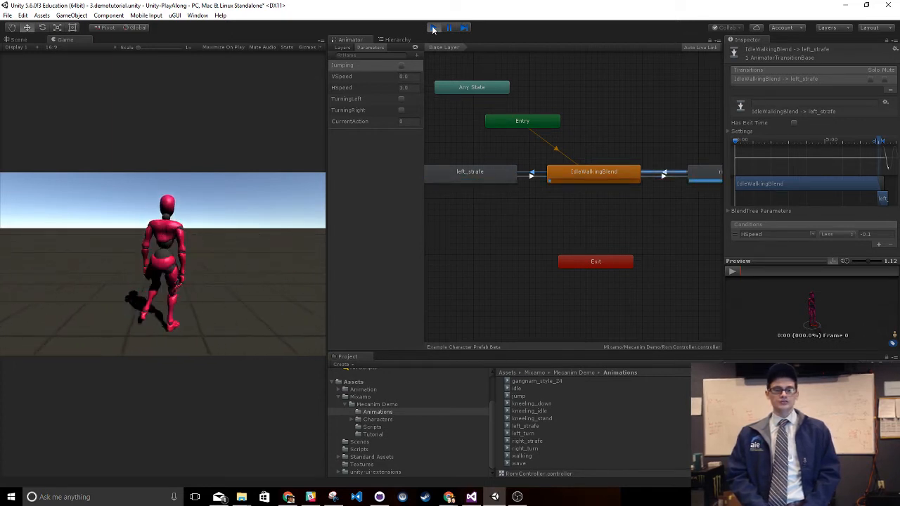
key(s)
key(a)
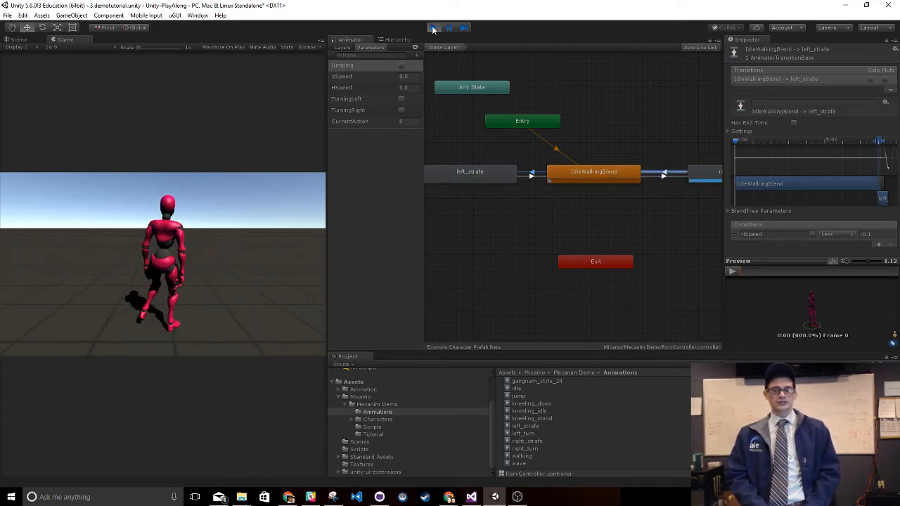
key(d)
key(a)
key(d)
key(a)
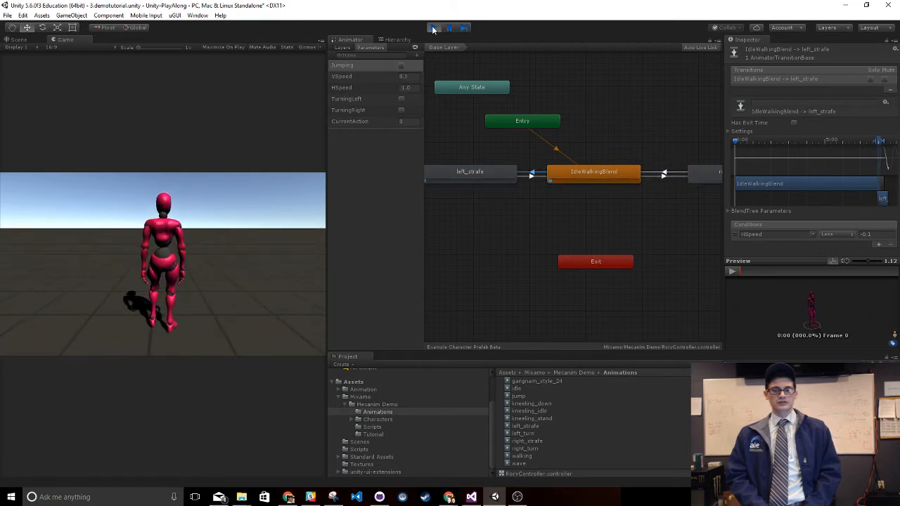
key(d)
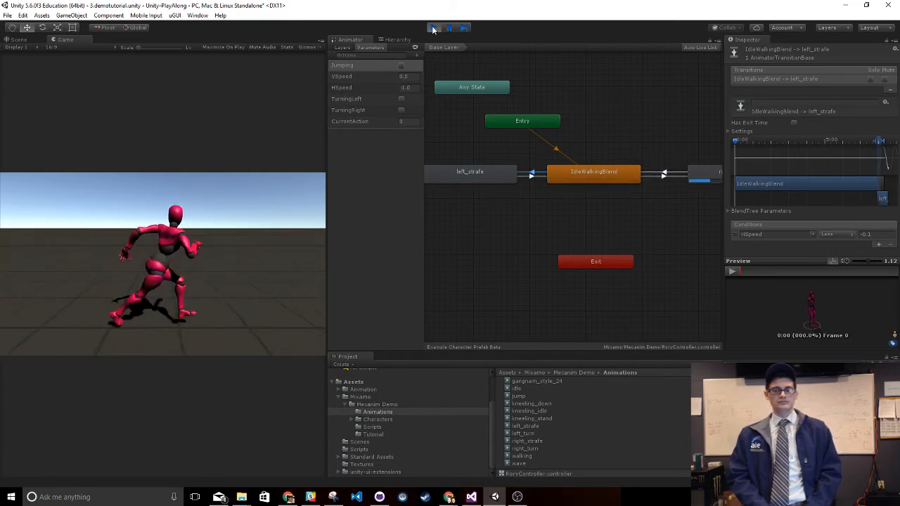
key(w)
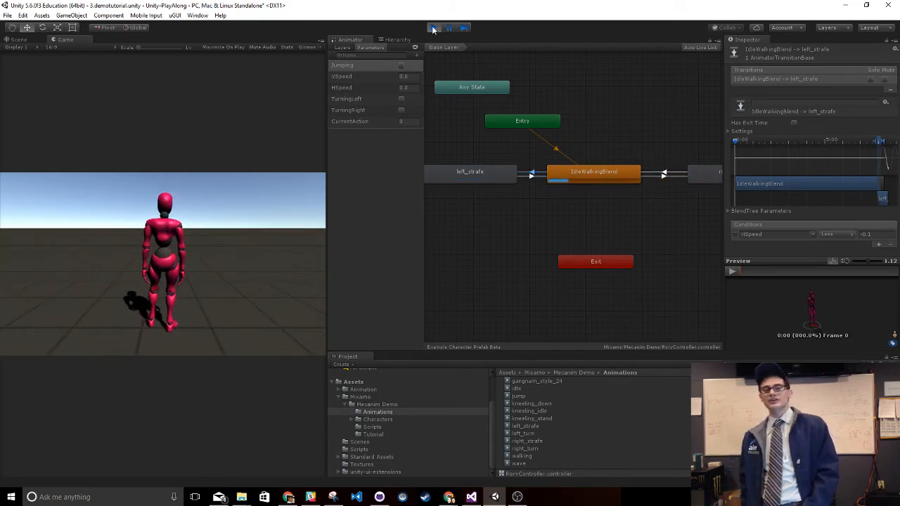
key(a)
key(d)
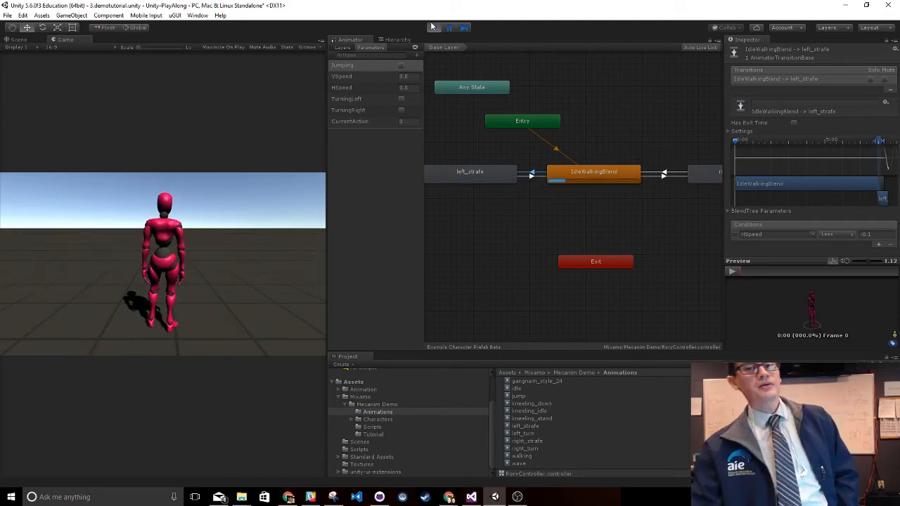
click(431, 28)
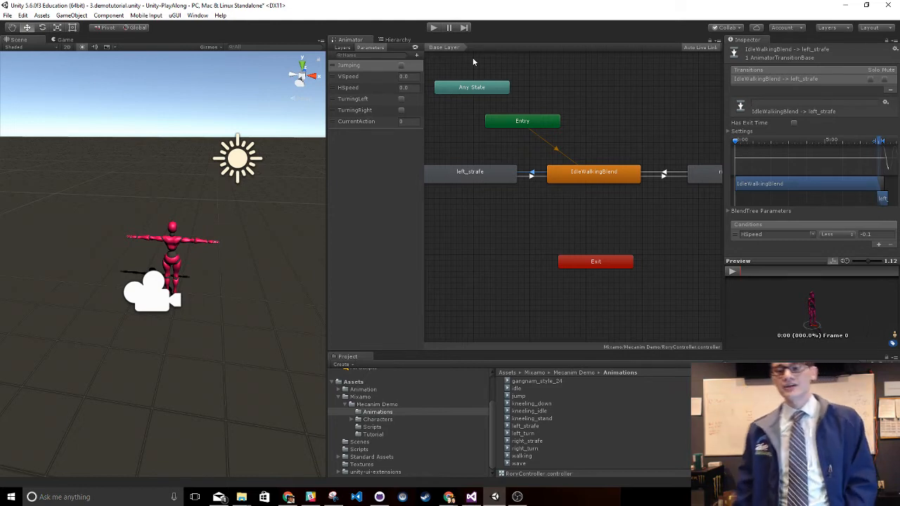
Set the Transition Duration to 0 on both transitions between IdleWalkingBlend and left_strafe
click(729, 132)
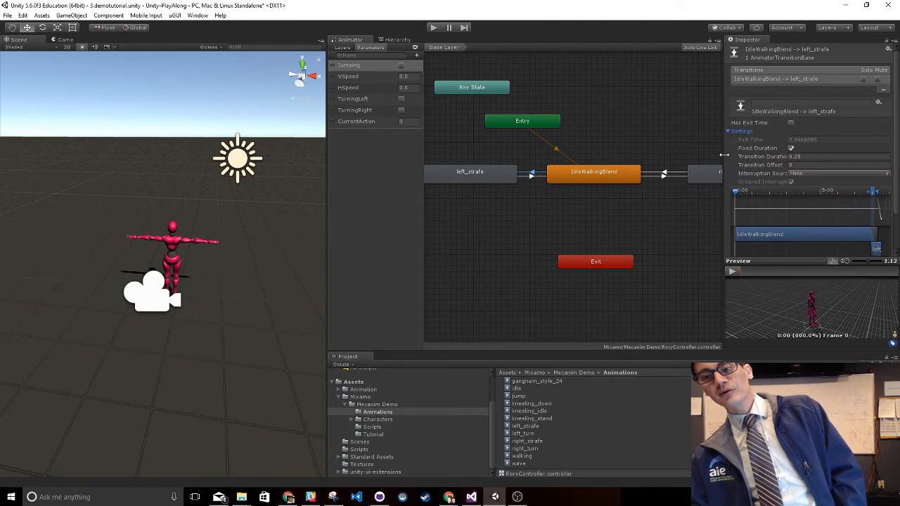
scroll(828, 144, down, 3)
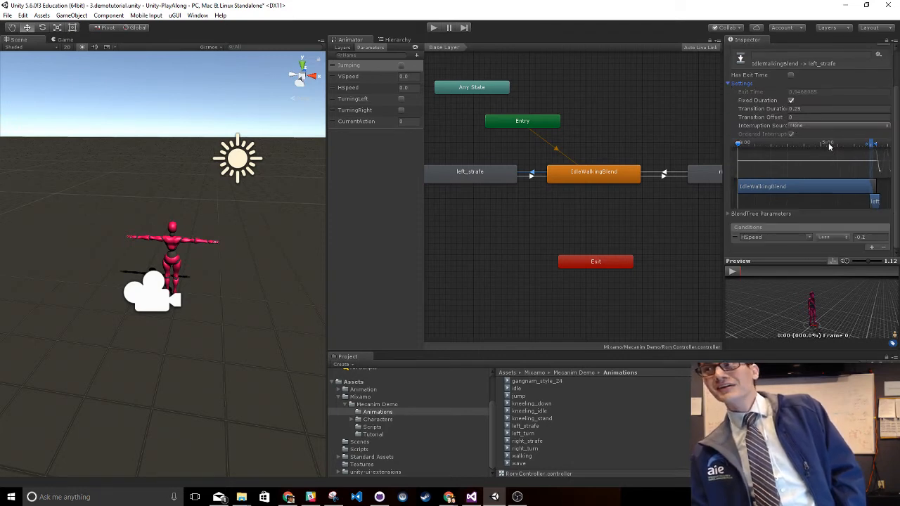
scroll(829, 147, up, 1)
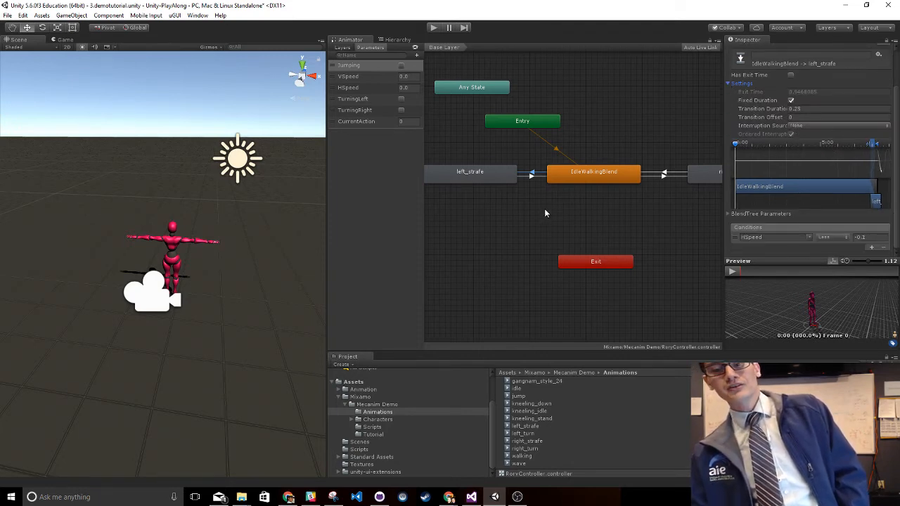
click(819, 107)
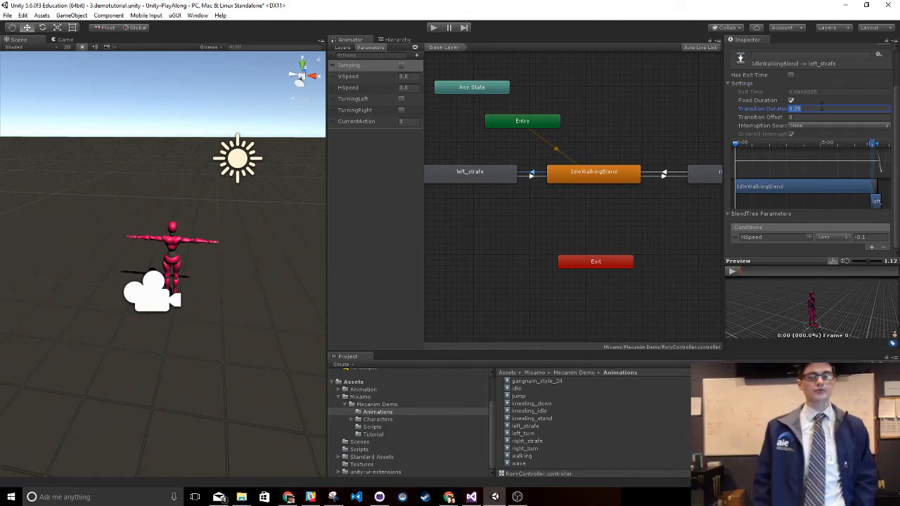
text(0)
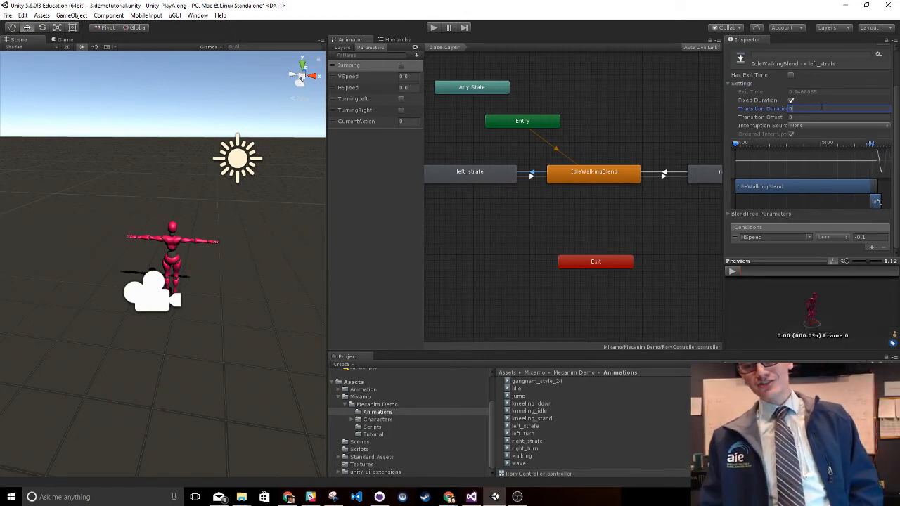
click(536, 177)
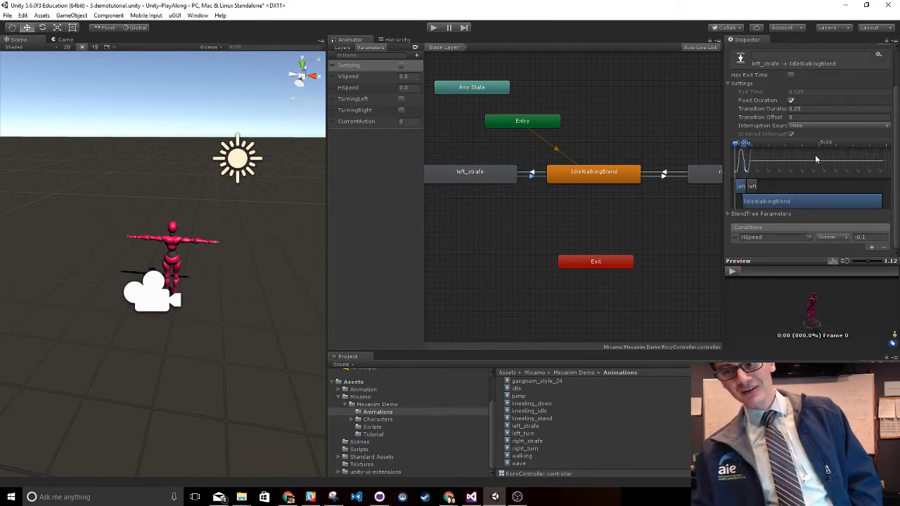
click(820, 108)
text(0)
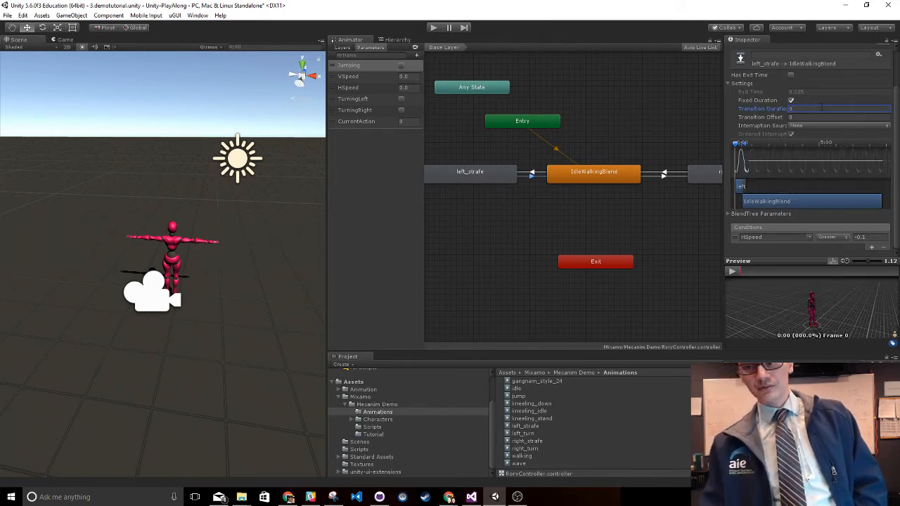
Set the Transition Duration to 0 on both transitions between IdleWalkingBlend and right_strafe, keeping Fixed Duration on
click(665, 175)
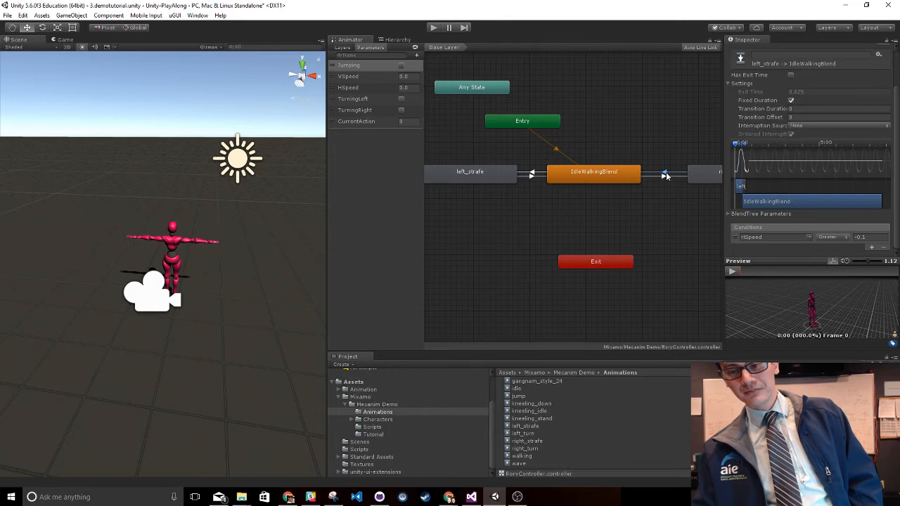
click(817, 108)
text(0)
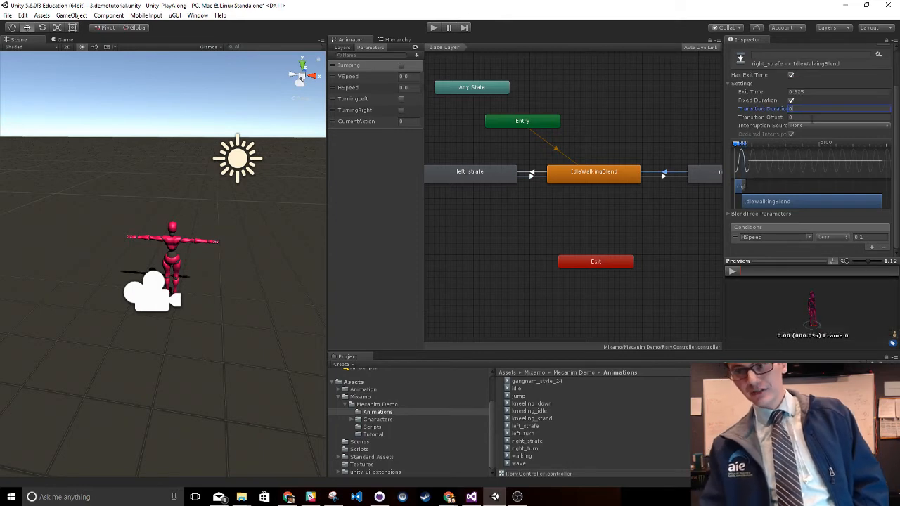
click(665, 176)
click(813, 109)
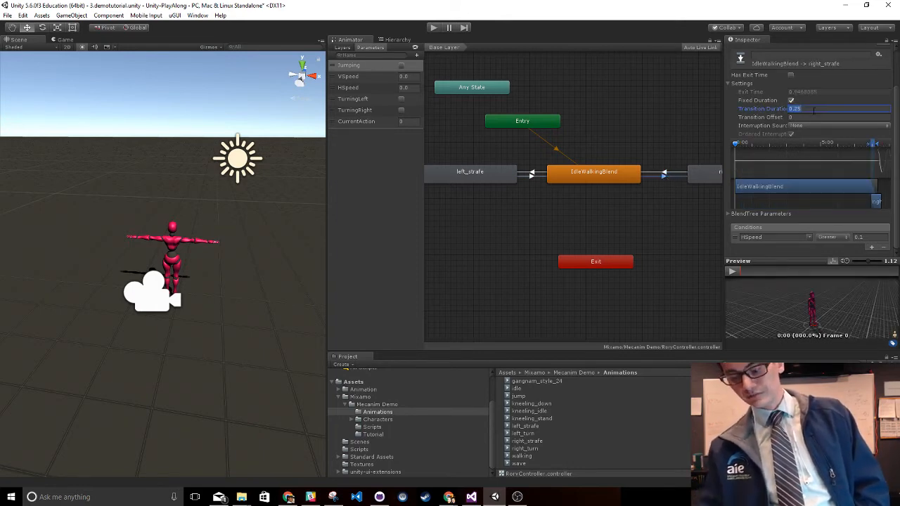
text(0)
click(791, 102)
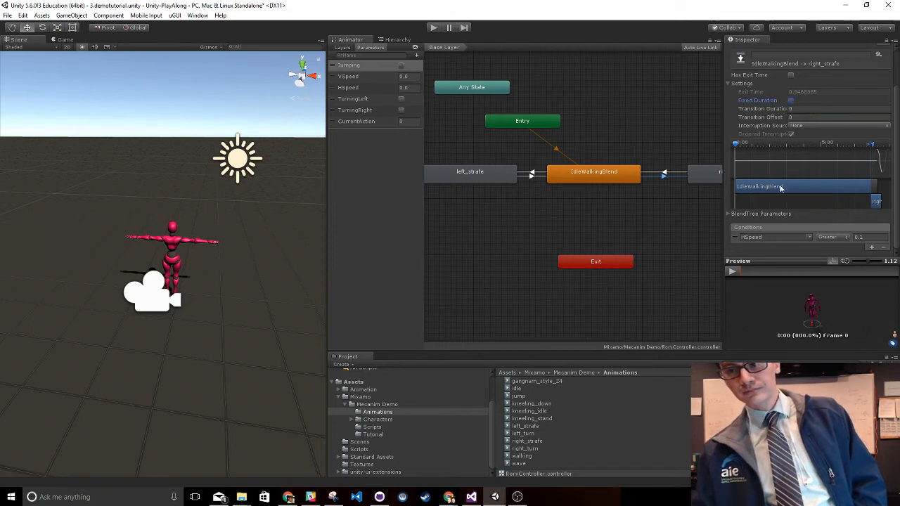
click(791, 101)
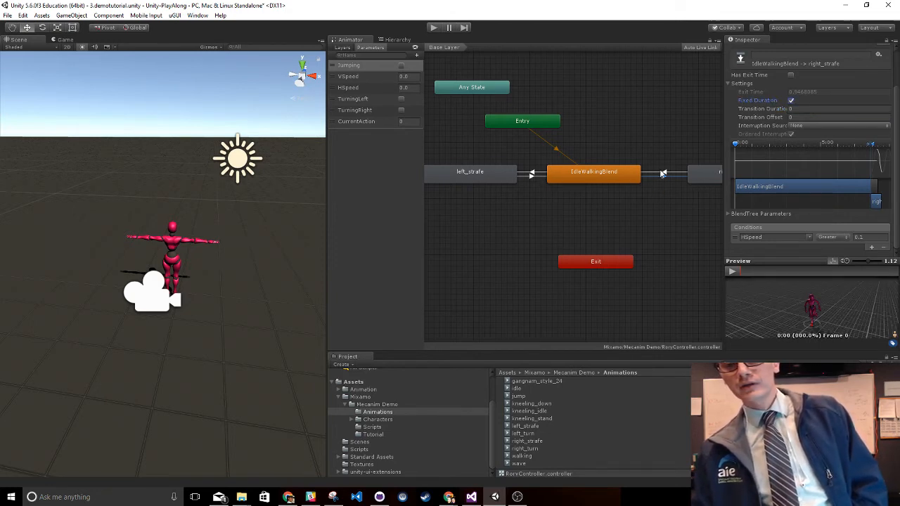
Check both left_strafe transitions' settings and test the character's strafing with the zero-duration transitions in play mode
click(532, 175)
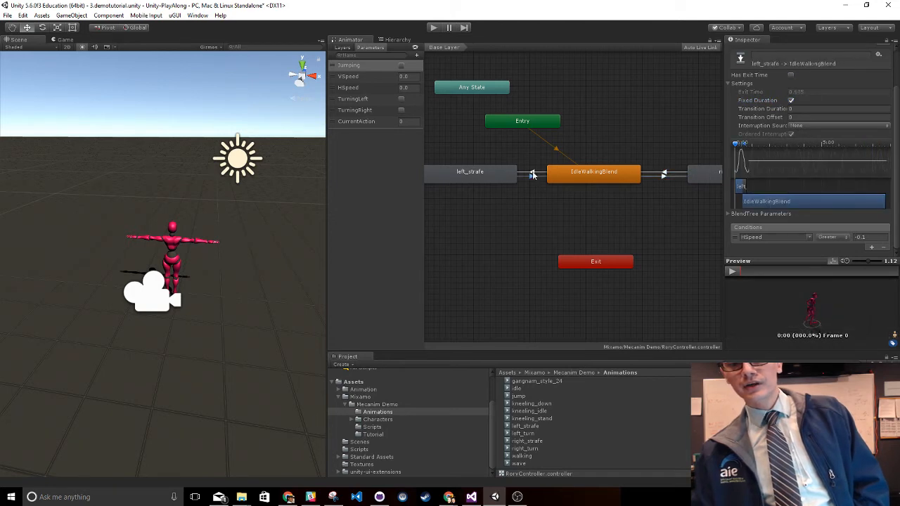
click(532, 175)
click(430, 29)
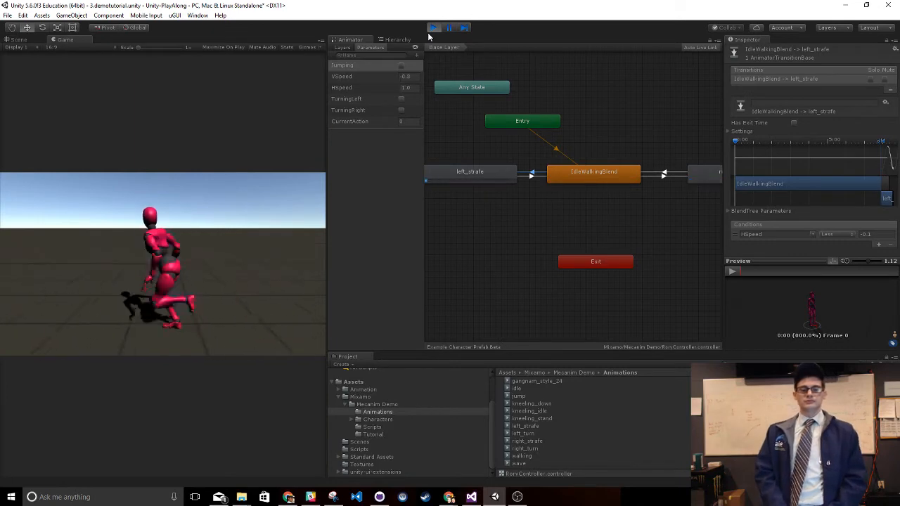
key(d)
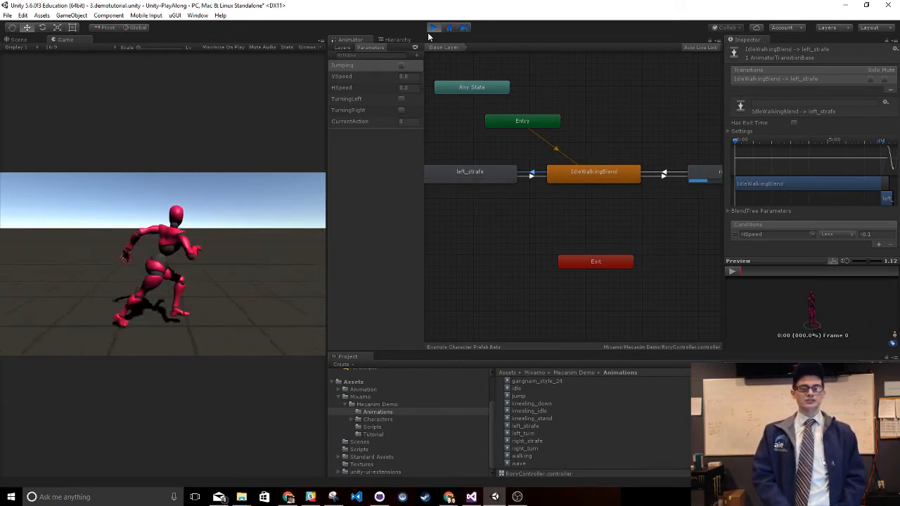
key(a)
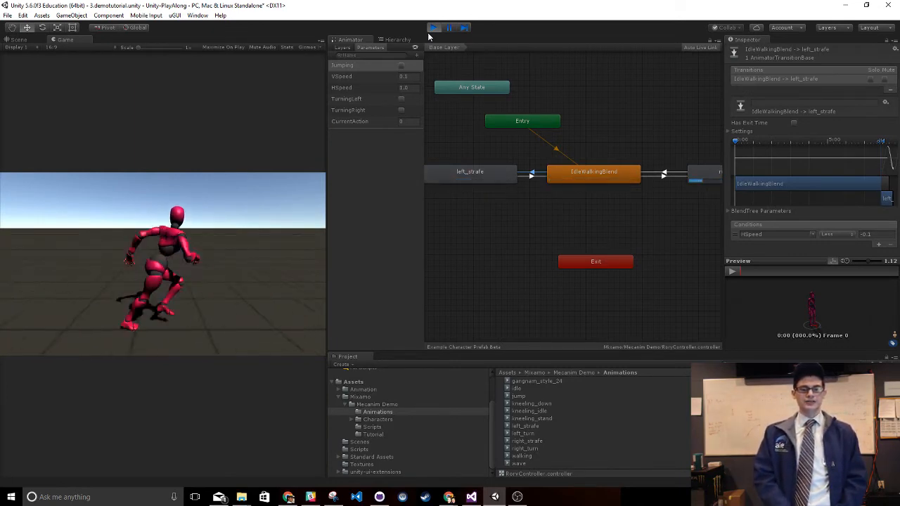
key(w)
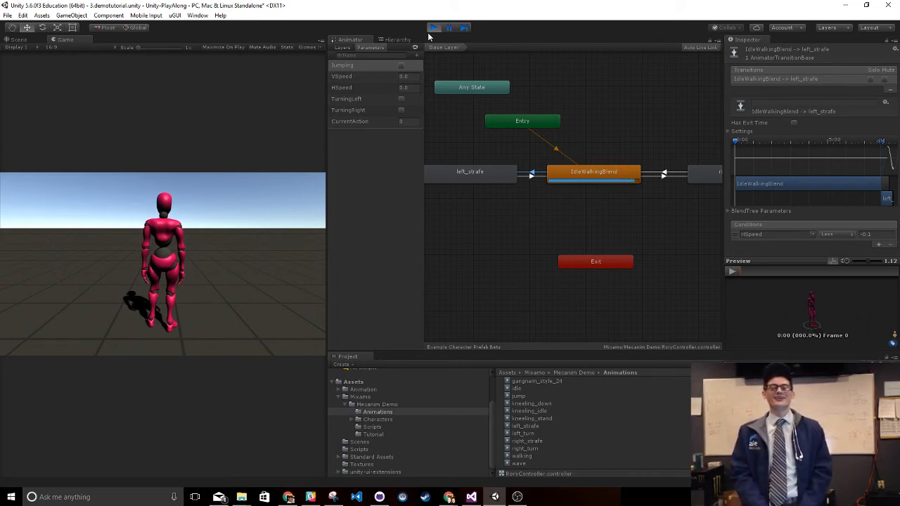
key(d)
key(s)
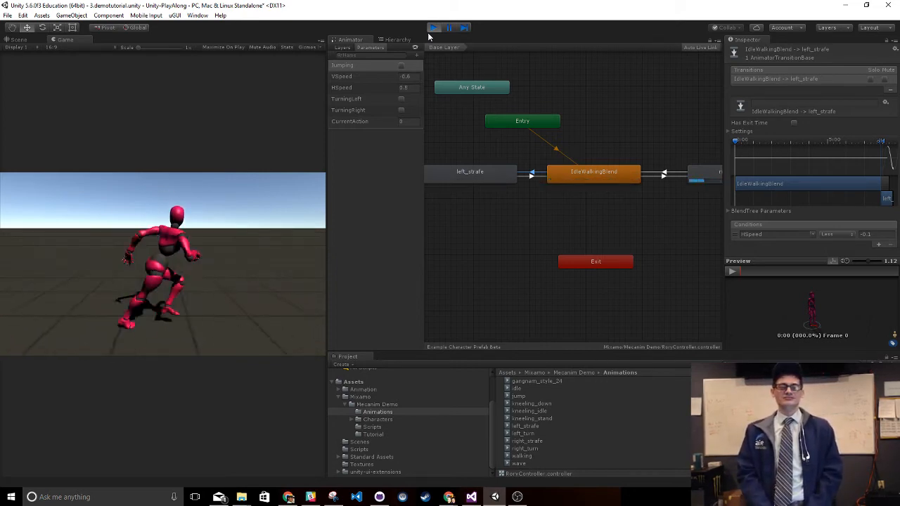
key(w)
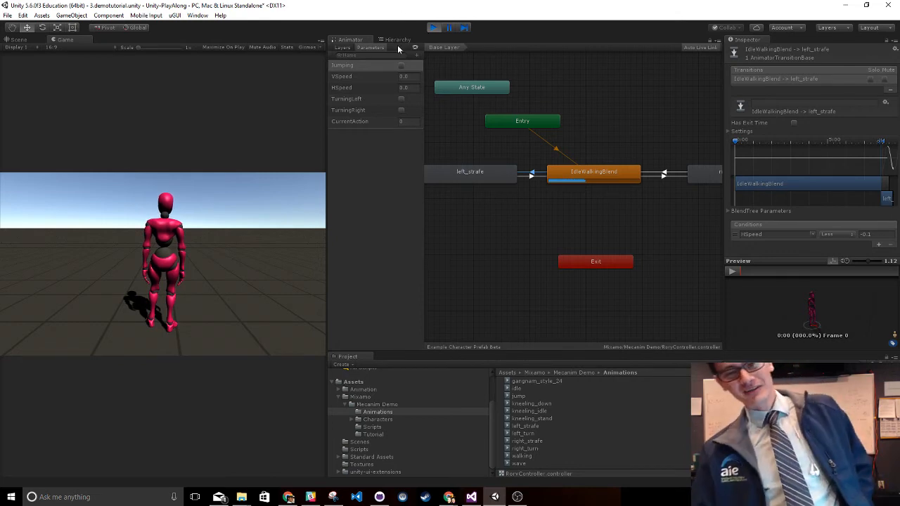
Stop play mode and look through the kneeling_down, kneeling_idle and kneeling_stand animation clips
click(433, 28)
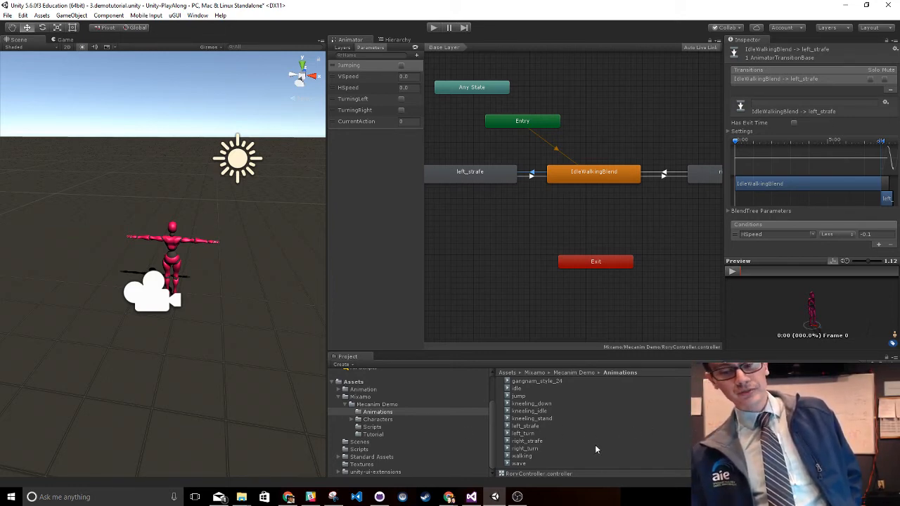
click(556, 411)
click(560, 405)
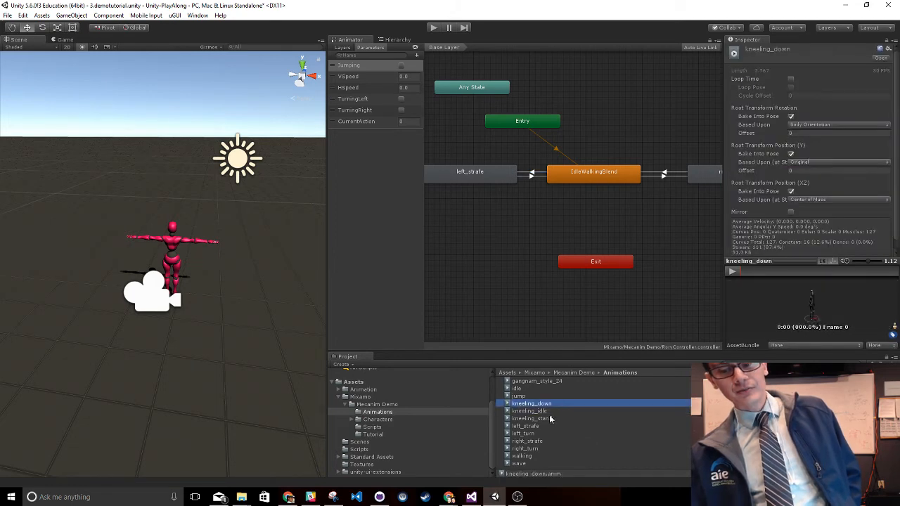
click(551, 419)
click(555, 412)
click(561, 405)
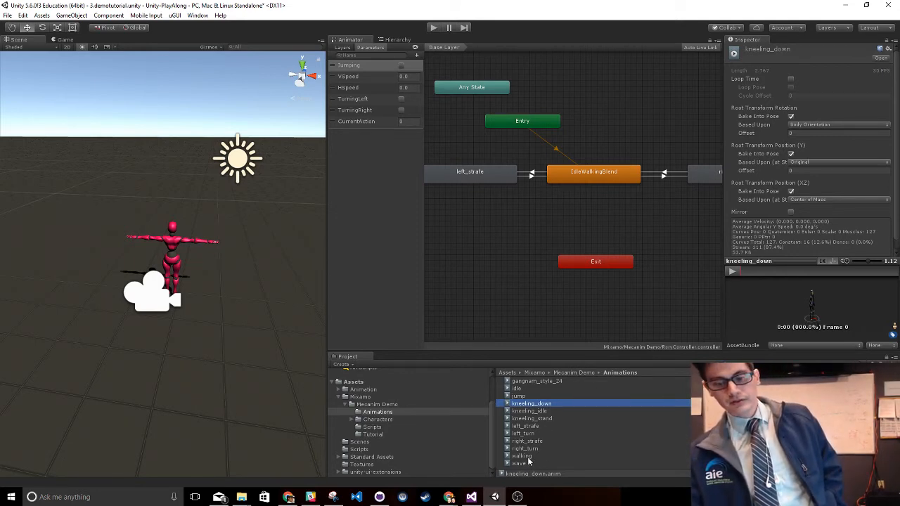
Add the gangnam_style_24 clip as a state above IdleWalkingBlend and create transitions between the two states in both directions
drag(556, 382, 613, 204)
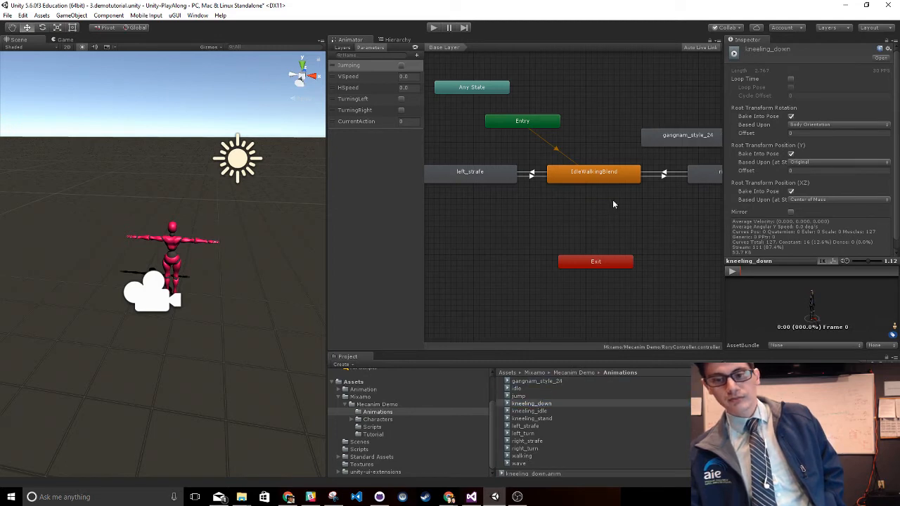
mouse_move(657, 137)
mouse_down()
mouse_move(634, 94)
mouse_move(651, 123)
mouse_up()
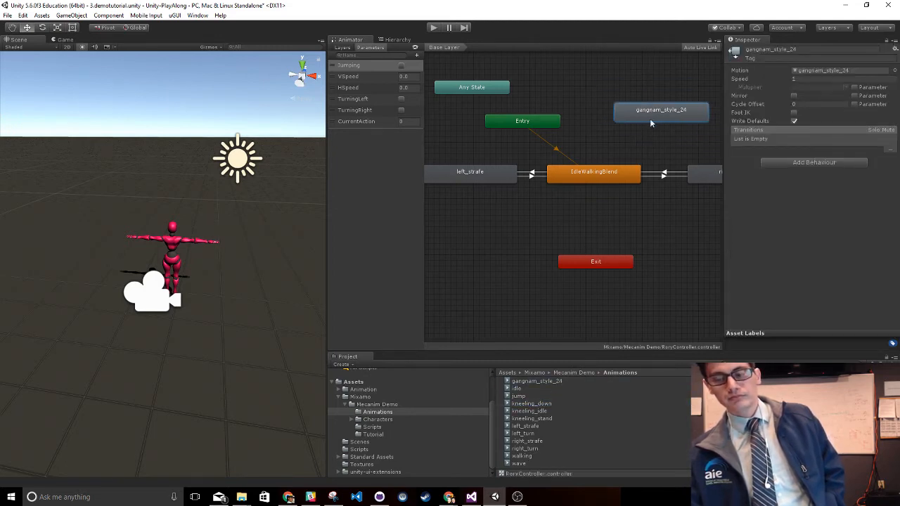
right_click(608, 180)
click(627, 181)
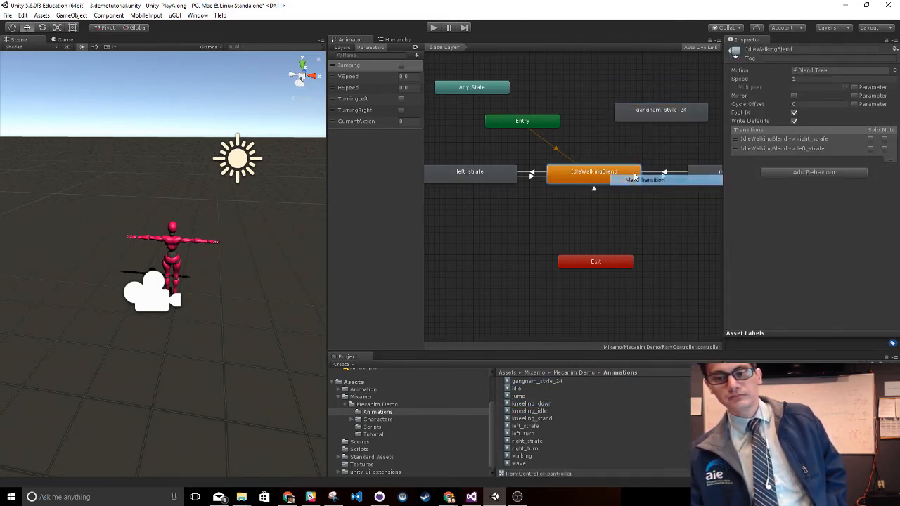
click(673, 114)
right_click(678, 116)
click(703, 118)
click(600, 177)
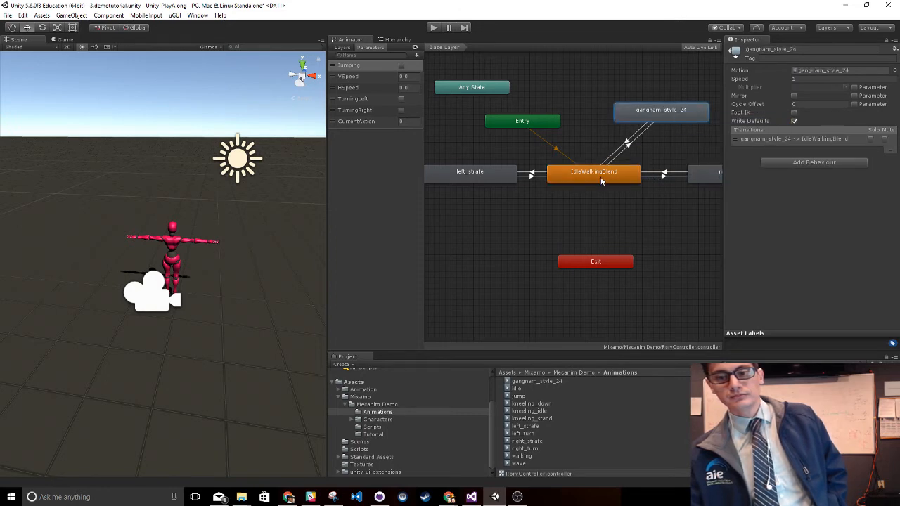
Add a trigger parameter named gangnam to the animator
click(632, 151)
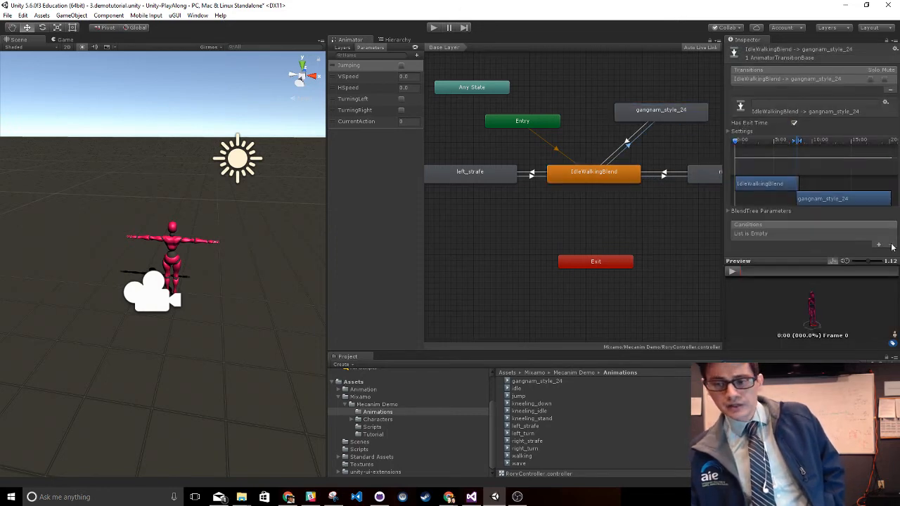
click(392, 185)
click(416, 55)
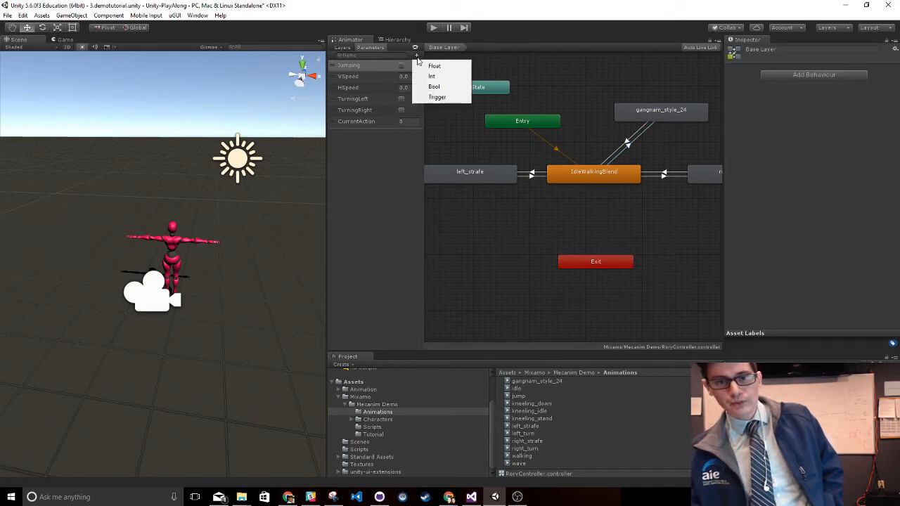
click(438, 98)
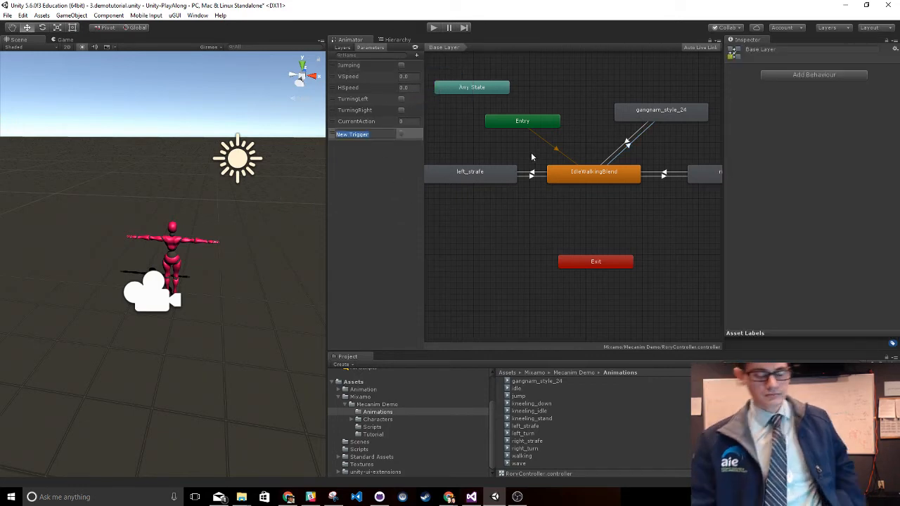
text(gan)
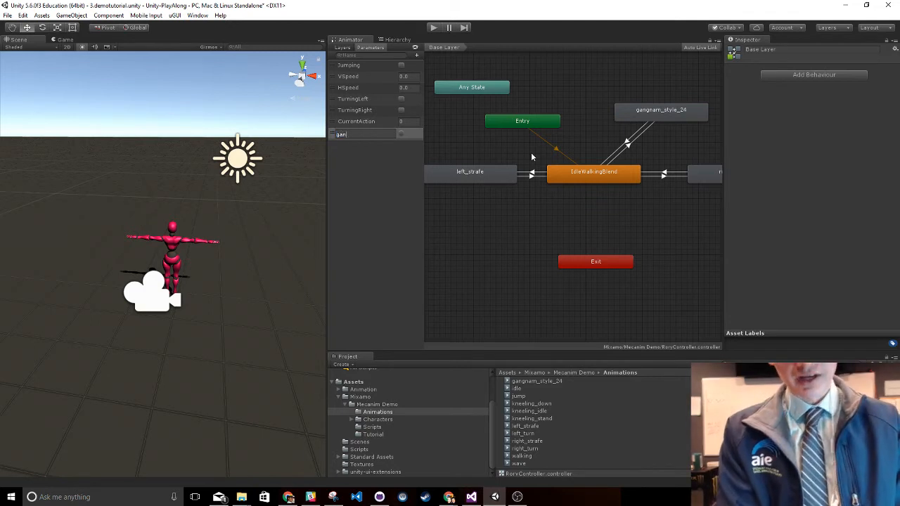
text(gnam)
key(Return)
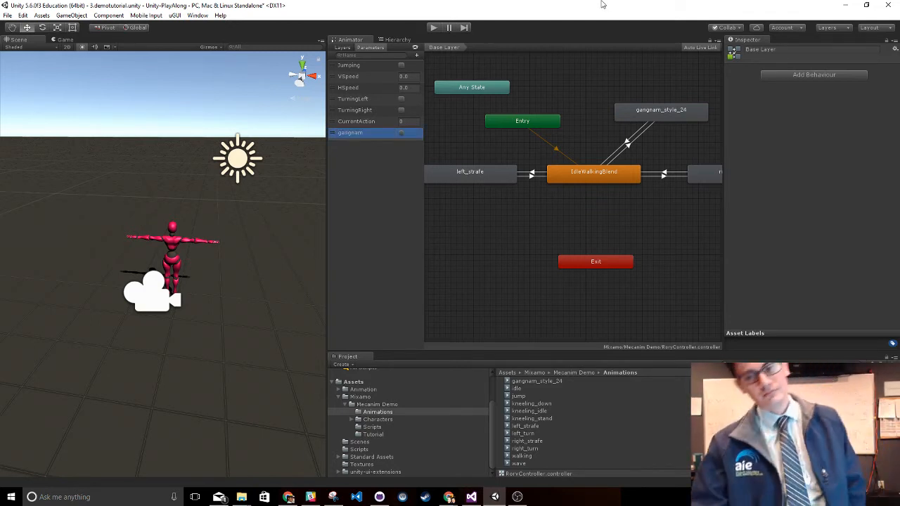
Add the gangnam trigger as the condition of the transition from IdleWalkingBlend to gangnam_style_24
click(633, 140)
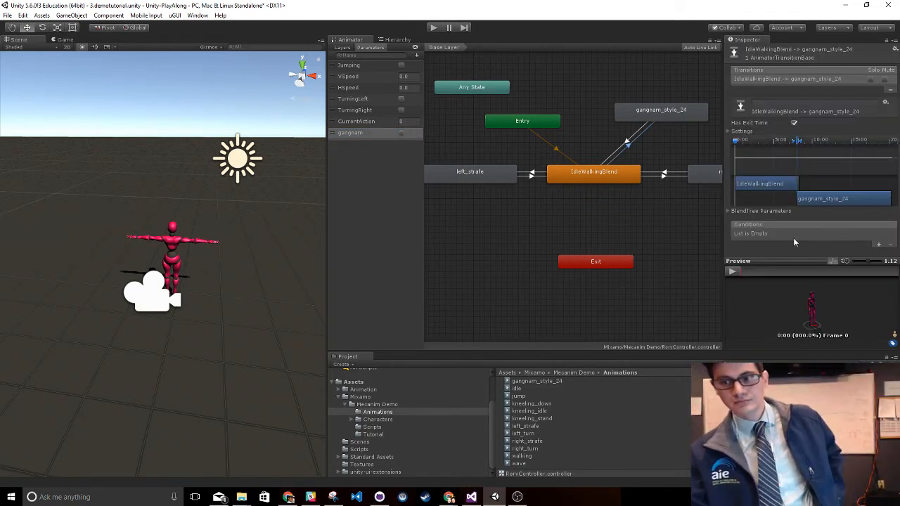
click(879, 245)
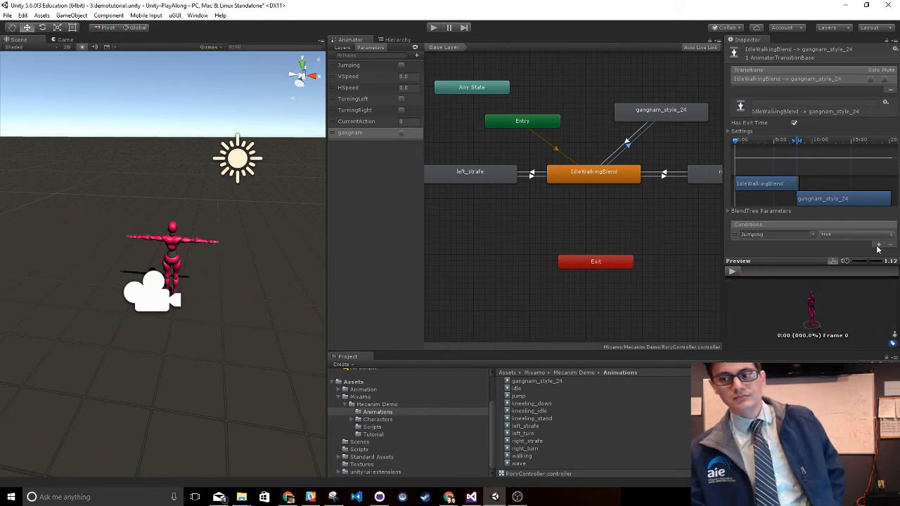
click(815, 234)
click(838, 307)
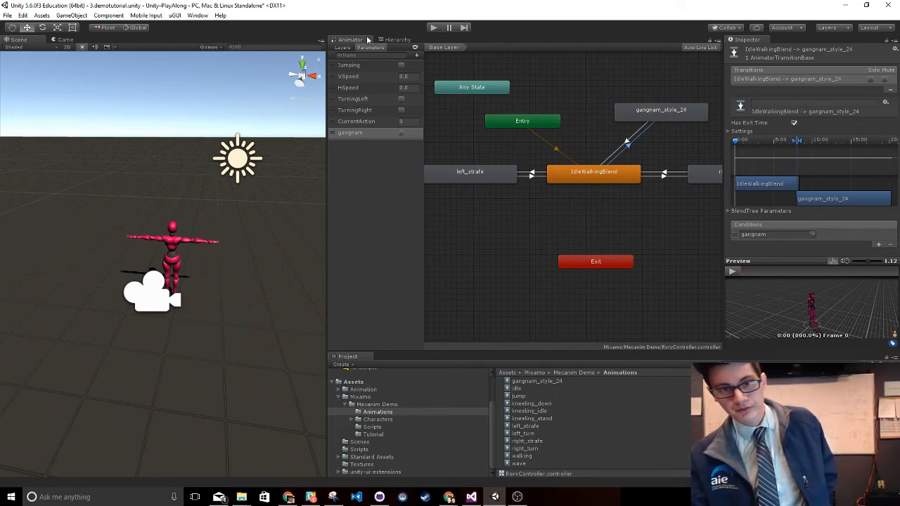
Open the ThirdPersonControllerBehaviour script attached to Example Character Prefab Beta in Visual Studio
click(396, 41)
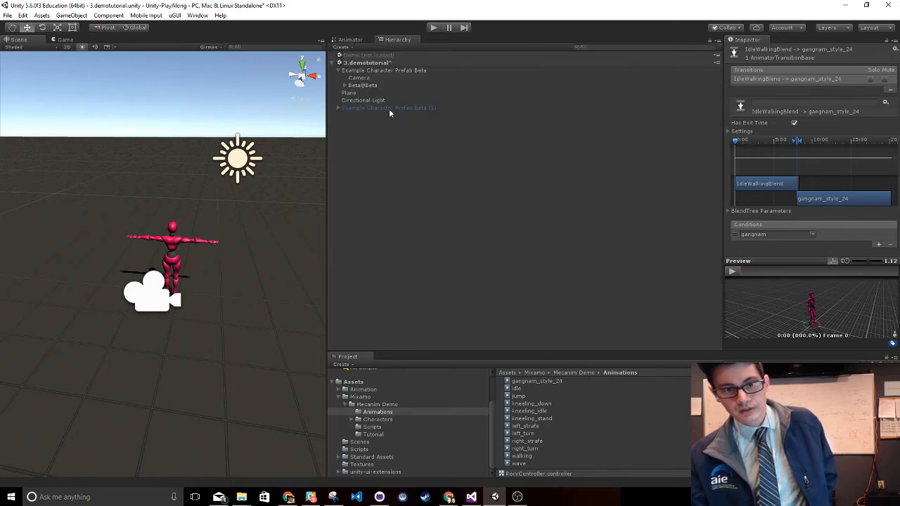
click(389, 108)
click(392, 71)
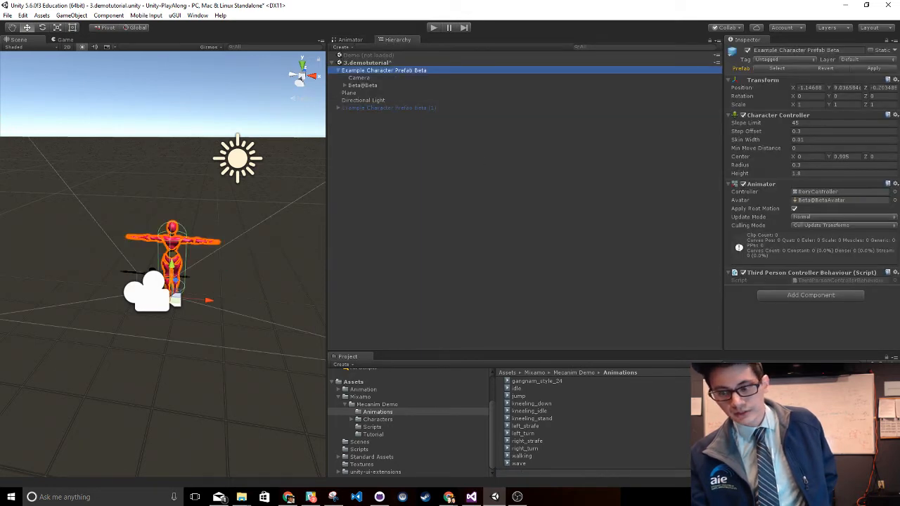
double_click(822, 280)
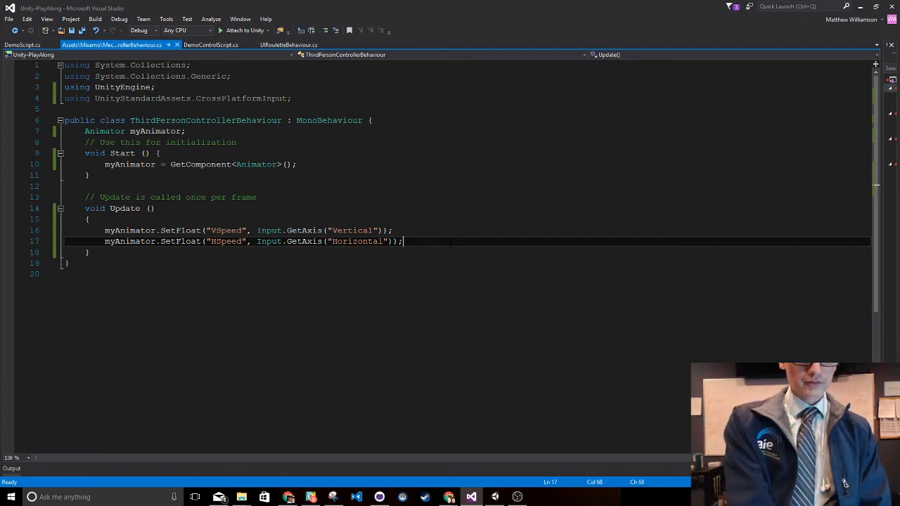
Below the HSpeed line in Update, add the condition if(CrossPlatformInputManager.GetButton("Fire"))
key(Return)
key(Return)
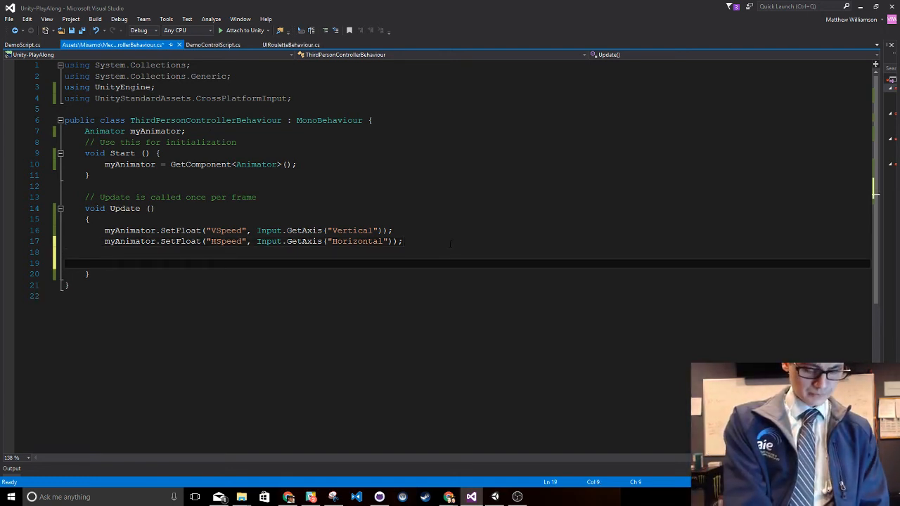
text(if()
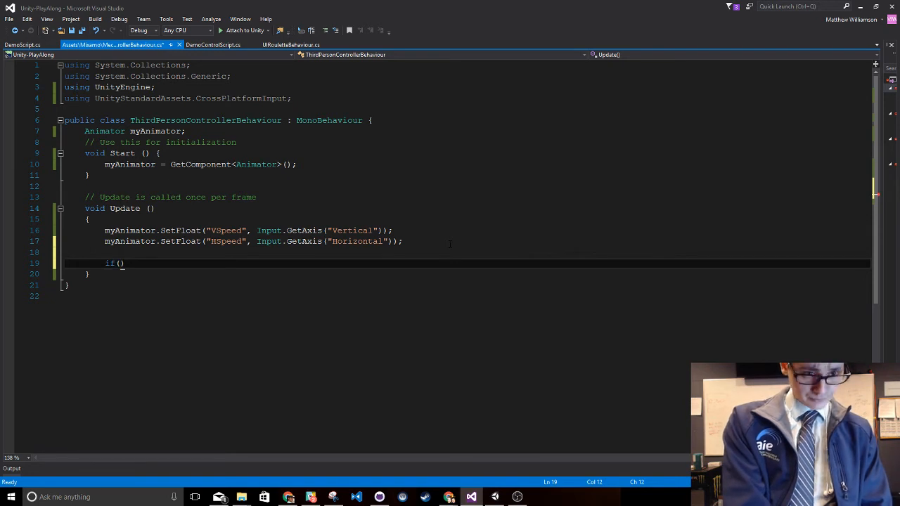
text(CrossPlatformInputManager.)
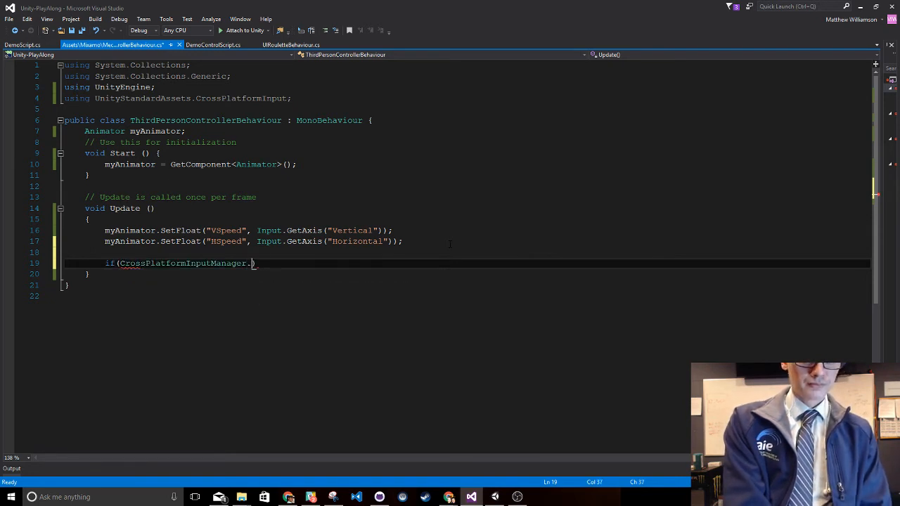
text(getbu)
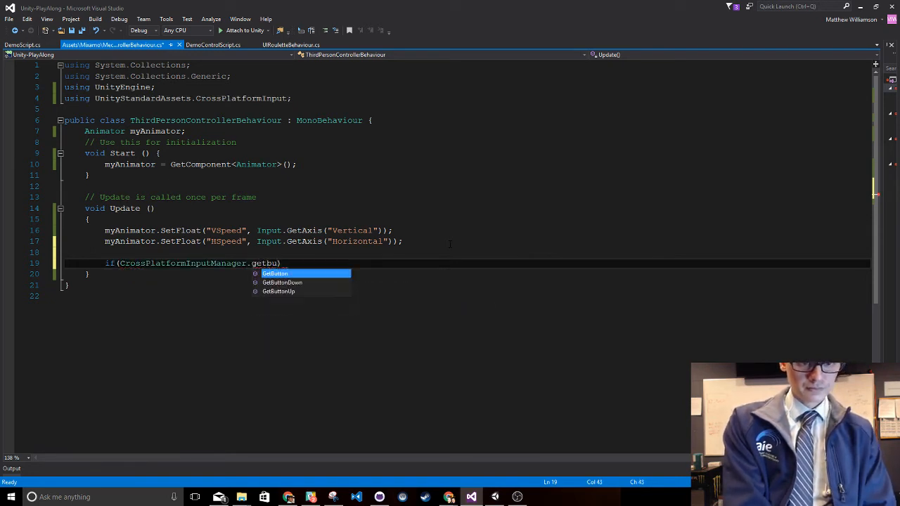
key(Tab)
text((")
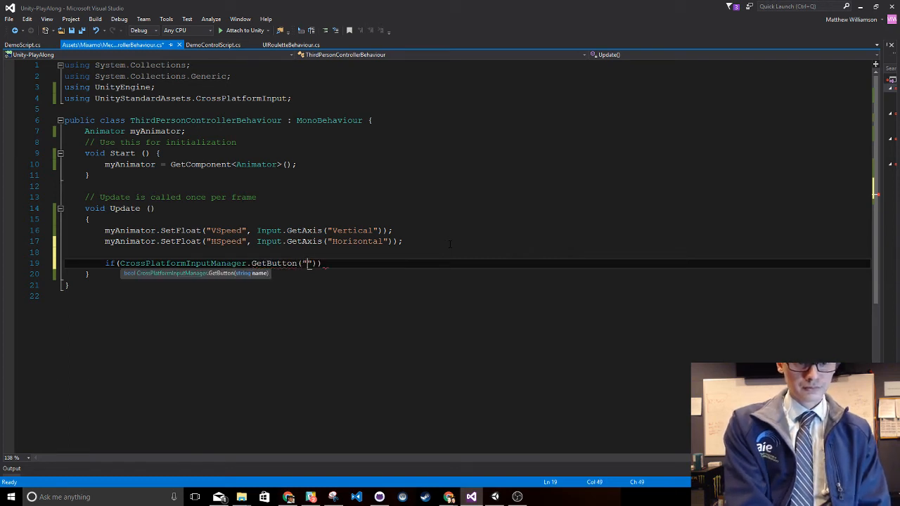
text(Fire")))
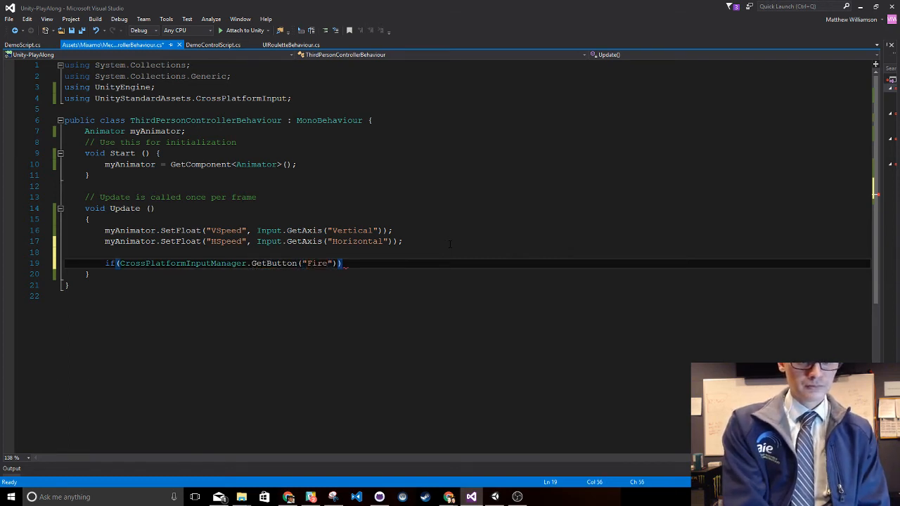
Under the if condition, add myAnimator.SetTrigger("gangnam"); and save the script
key(Return)
text(myAnimator.settr)
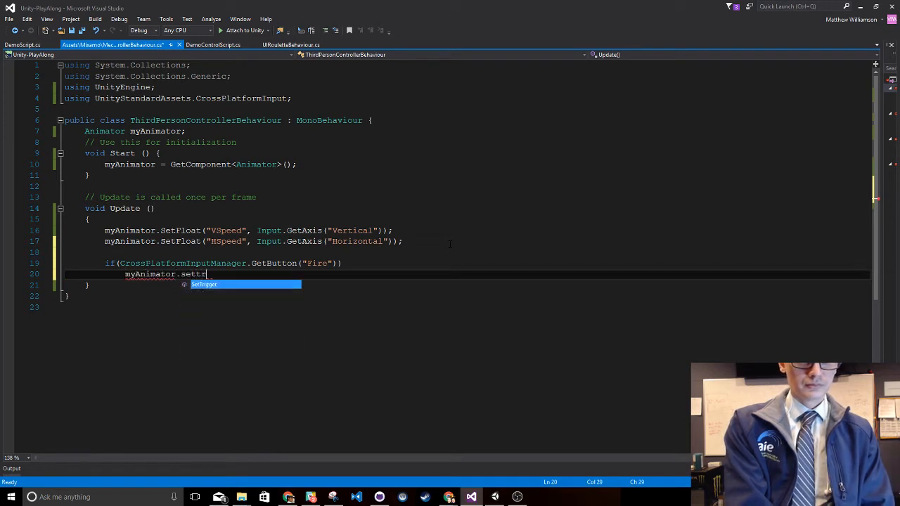
key(Tab)
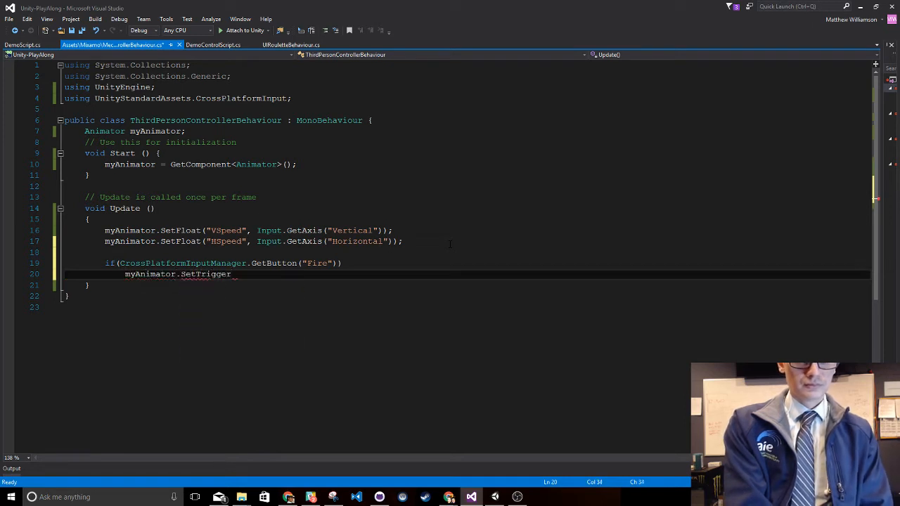
text(()
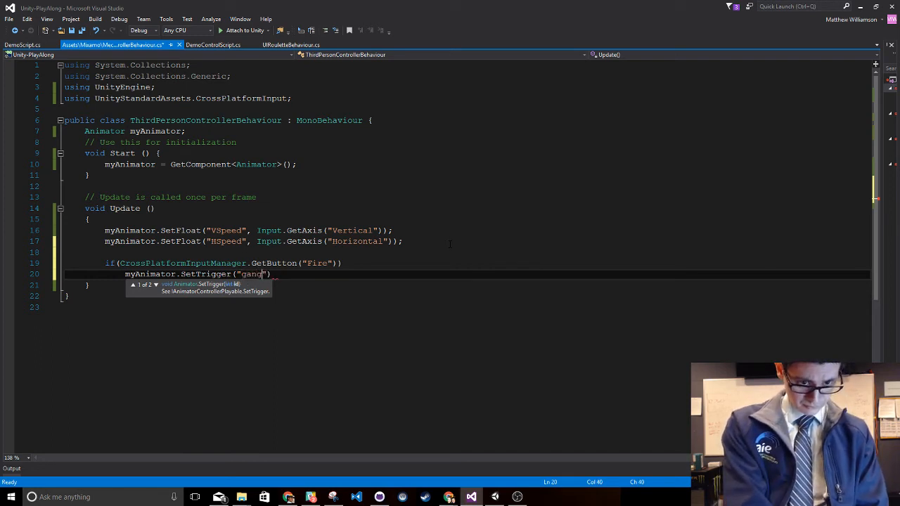
text("gangnam"))
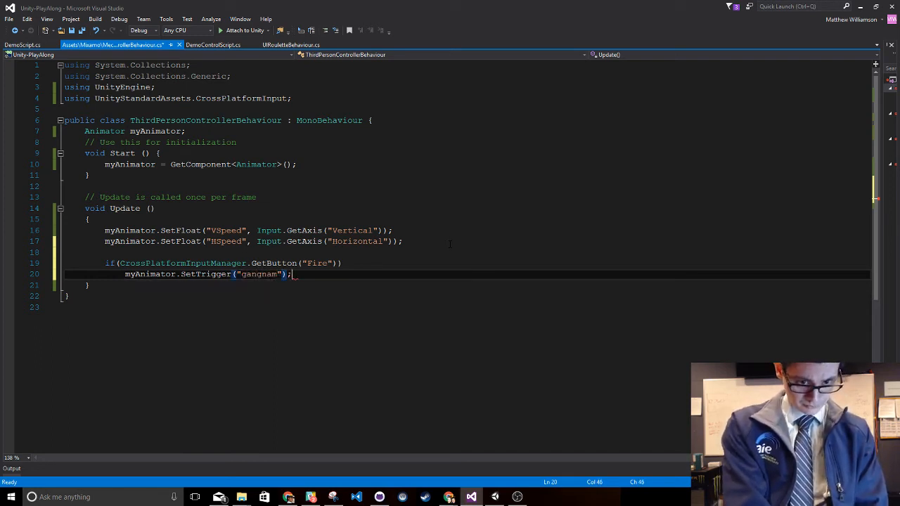
key(ctrl+s)
Change the button name in the GetButton call to "Fire1"
key(Up)
key(Up)
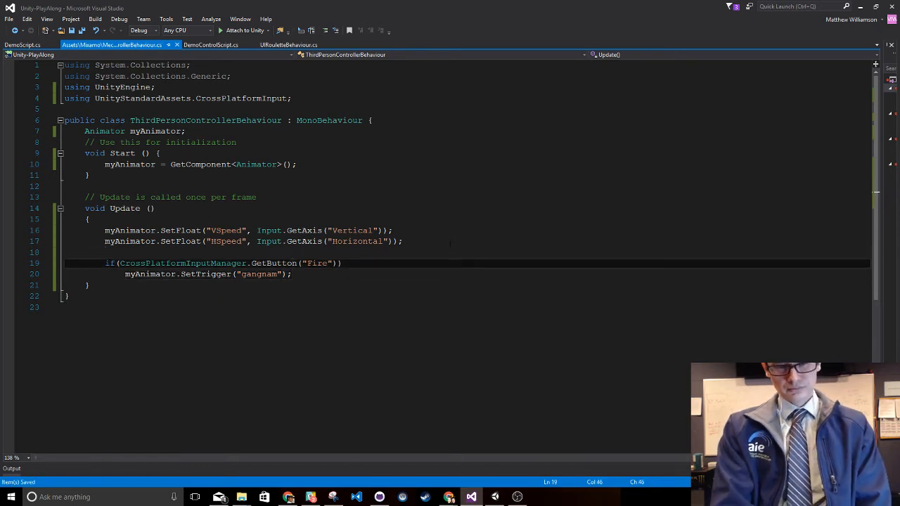
key(Down)
key(End)
key(Left)
key(Left)
text(1)
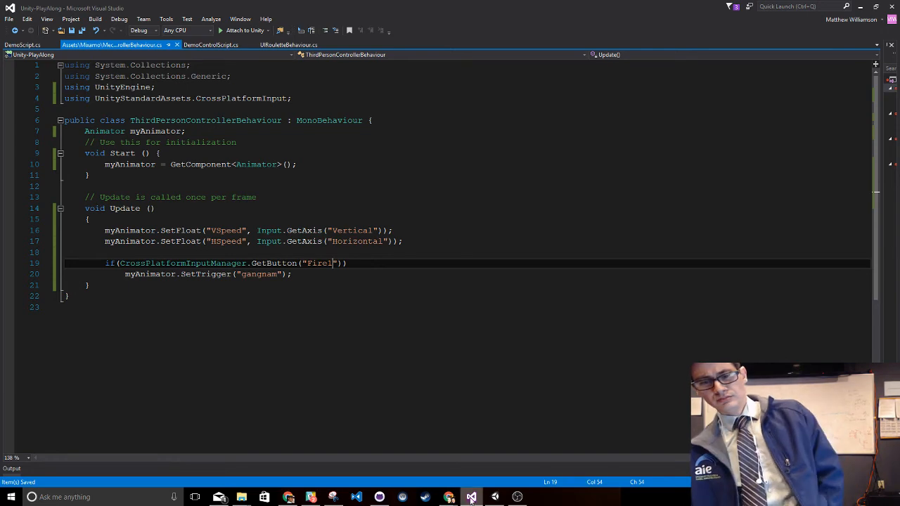
Switch to Unity and examine the second Fire1 axis's button assignment in the project's input settings
click(495, 497)
click(23, 15)
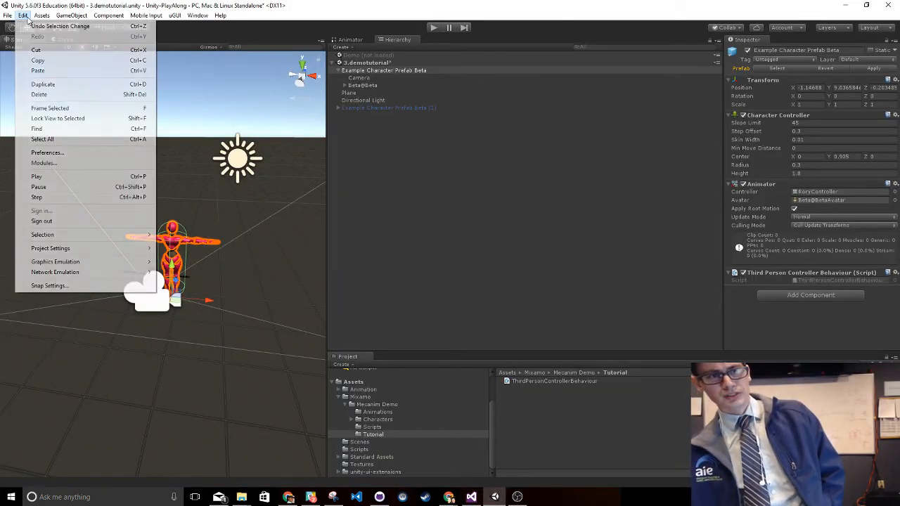
mouse_move(85, 248)
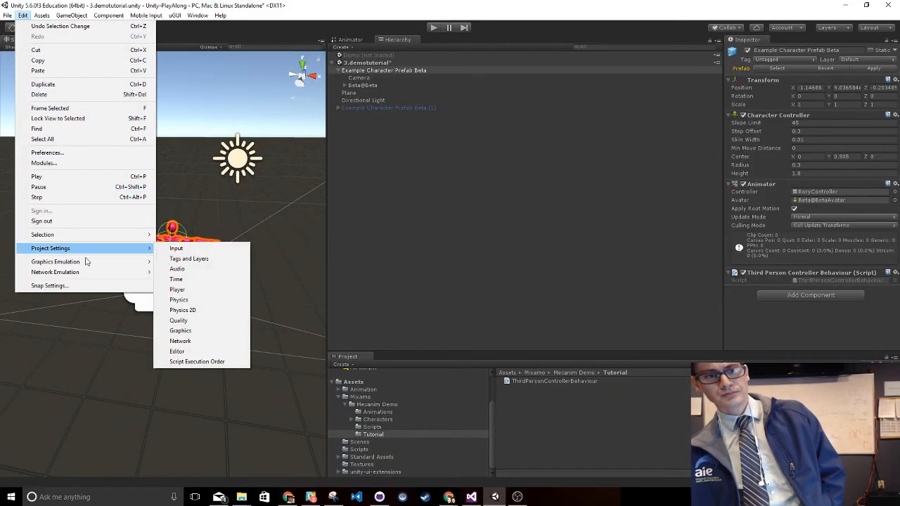
click(175, 247)
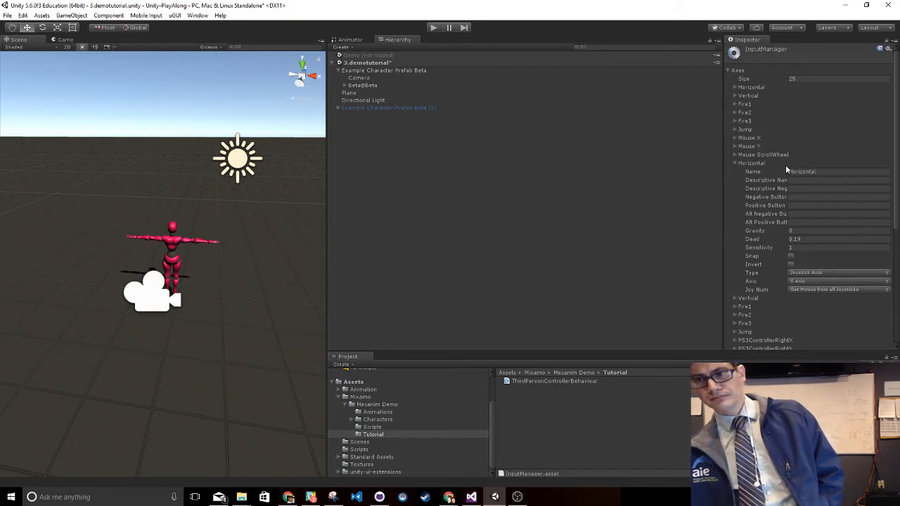
click(735, 306)
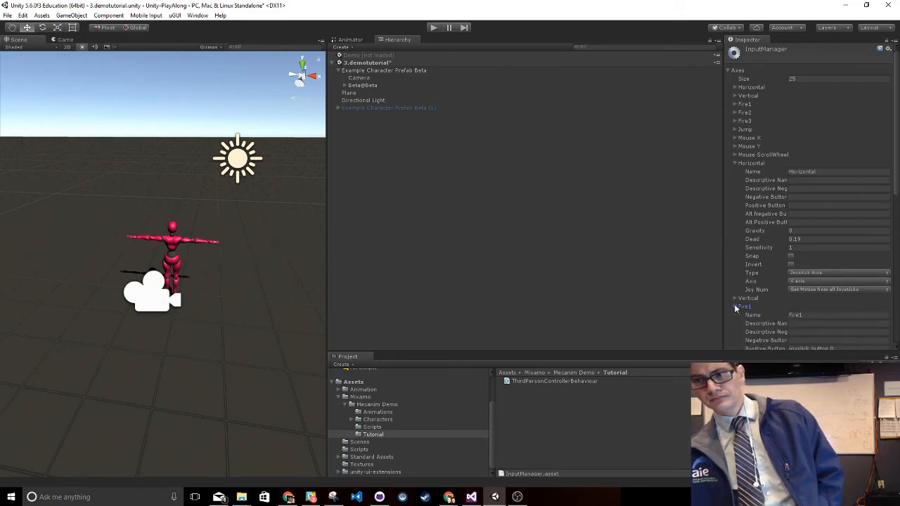
scroll(773, 295, down, 3)
scroll(772, 294, down, 3)
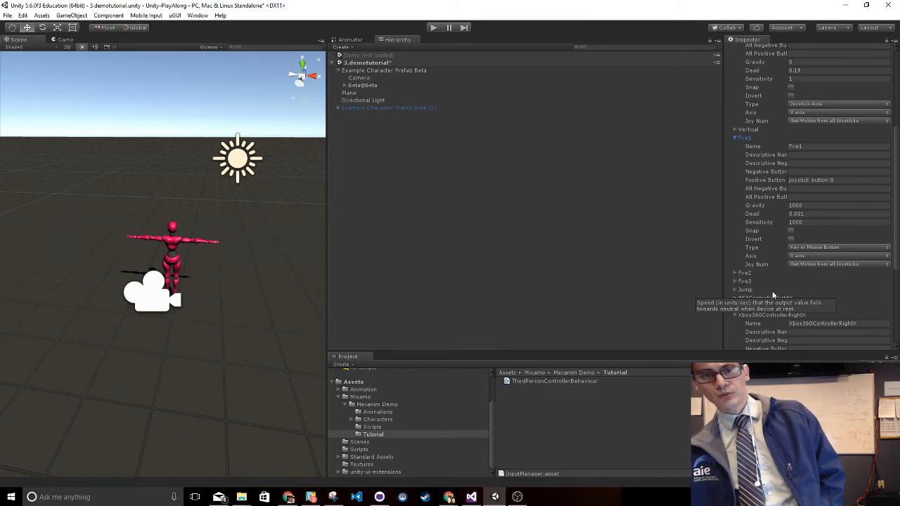
Save the scene, run the game to test the Fire1 dance trigger, and stop play mode
key(ctrl+s)
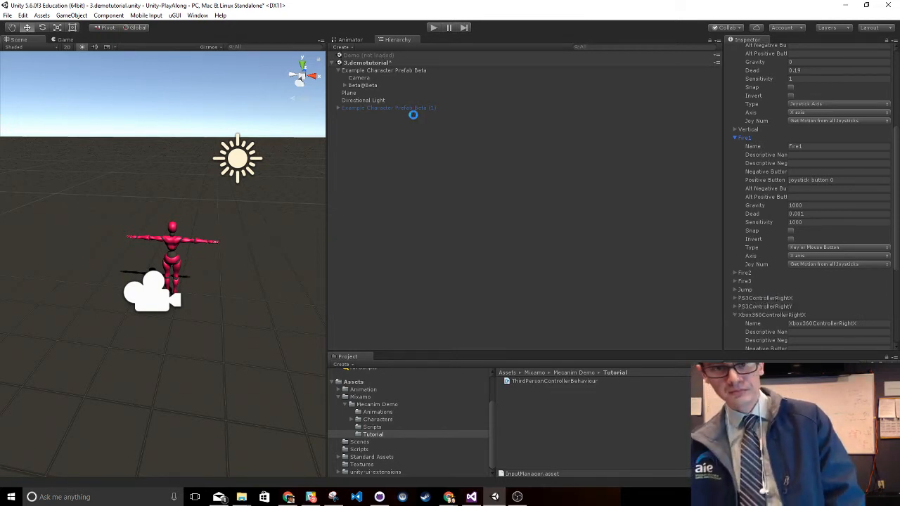
click(433, 27)
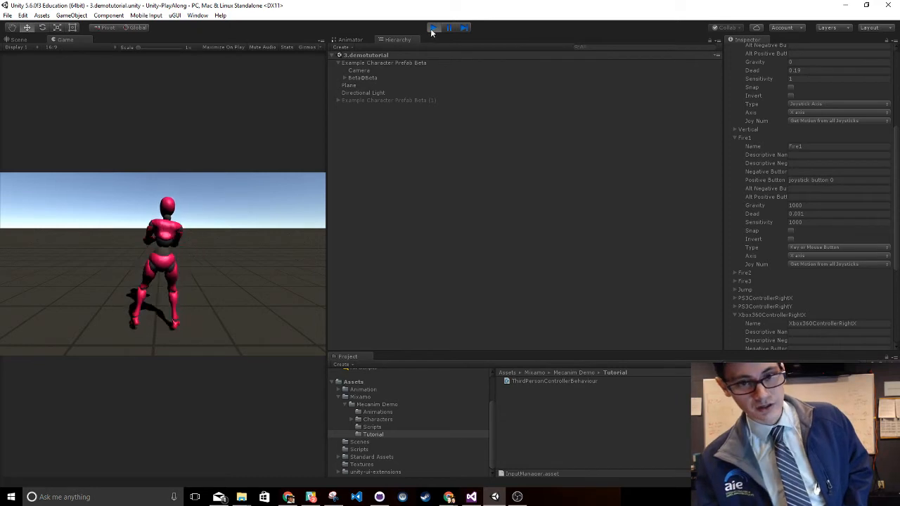
click(433, 28)
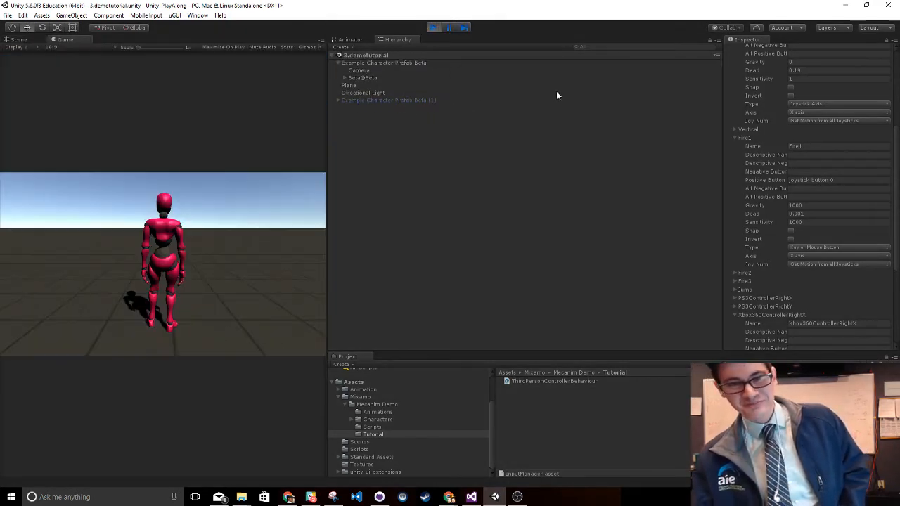
click(433, 28)
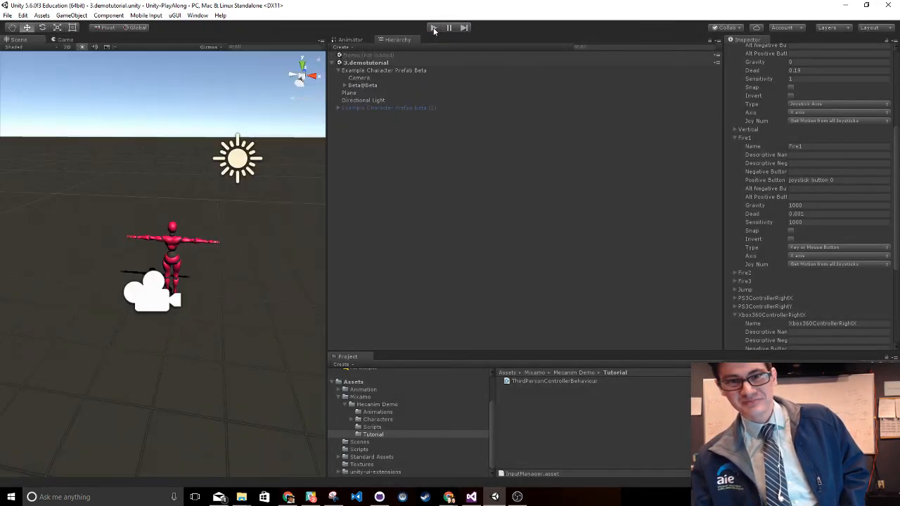
Run the game again and trigger the dance while watching the Animator state graph
click(436, 35)
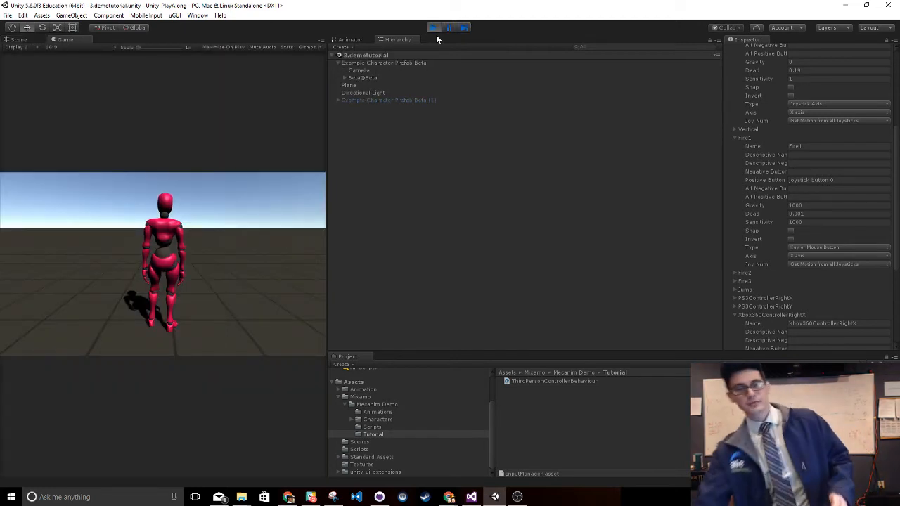
click(347, 39)
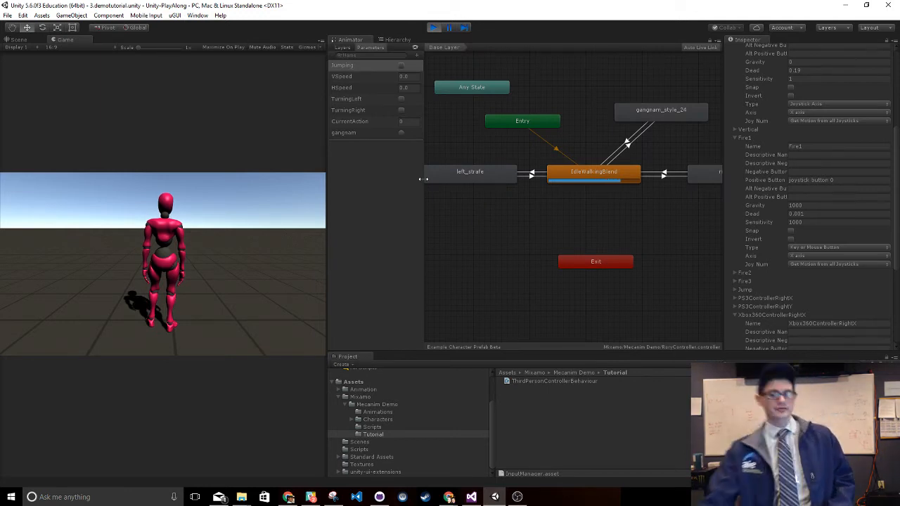
click(279, 207)
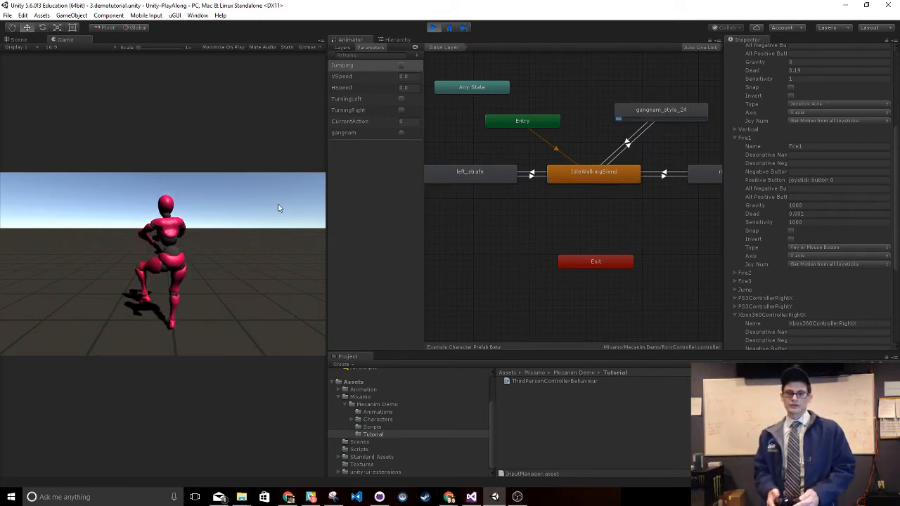
click(433, 28)
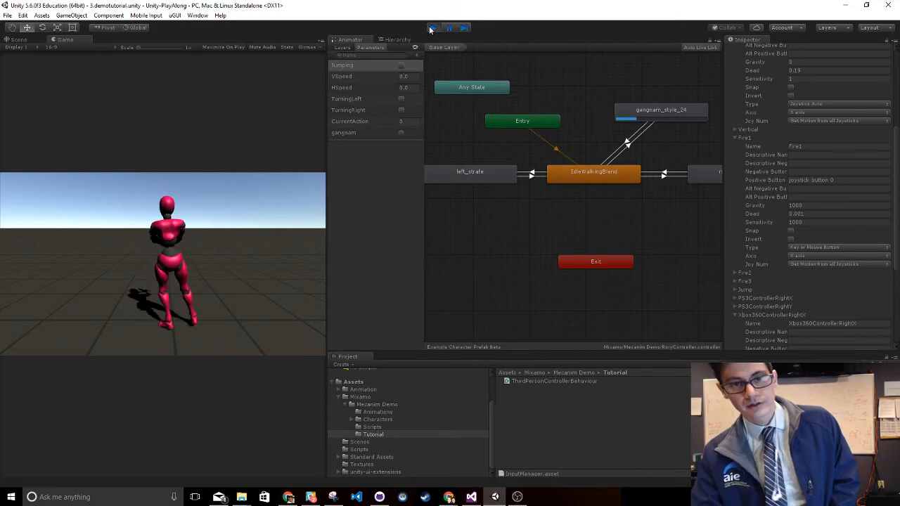
Disable Has Exit Time on the IdleWalkingBlend to gangnam_style_24 transition and test the dance trigger in play mode
click(626, 145)
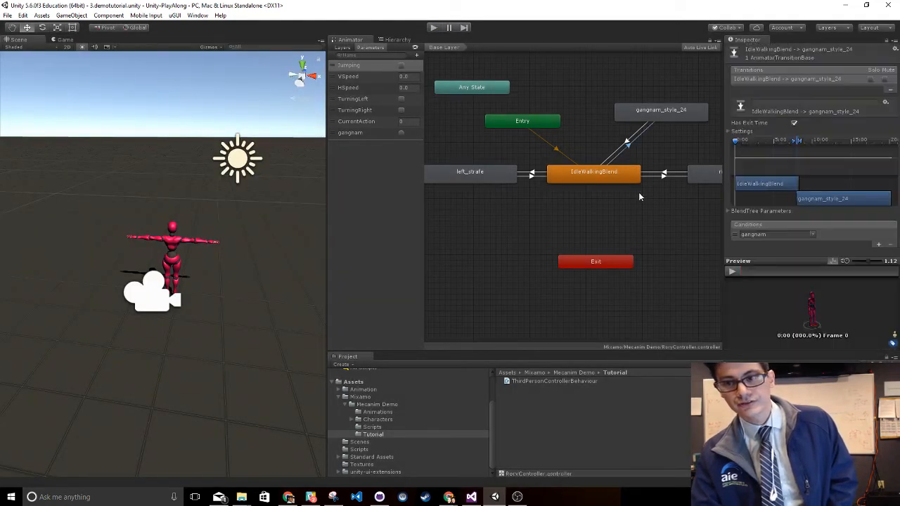
click(794, 124)
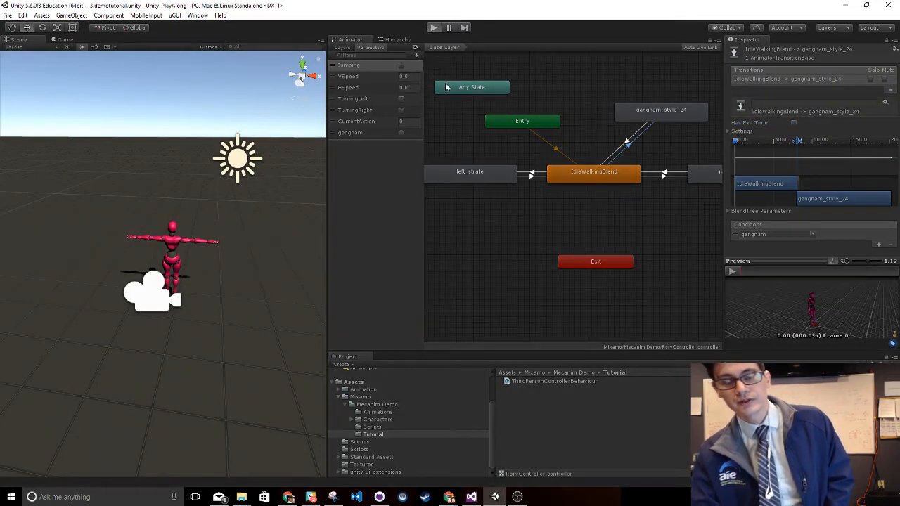
key(ctrl+p)
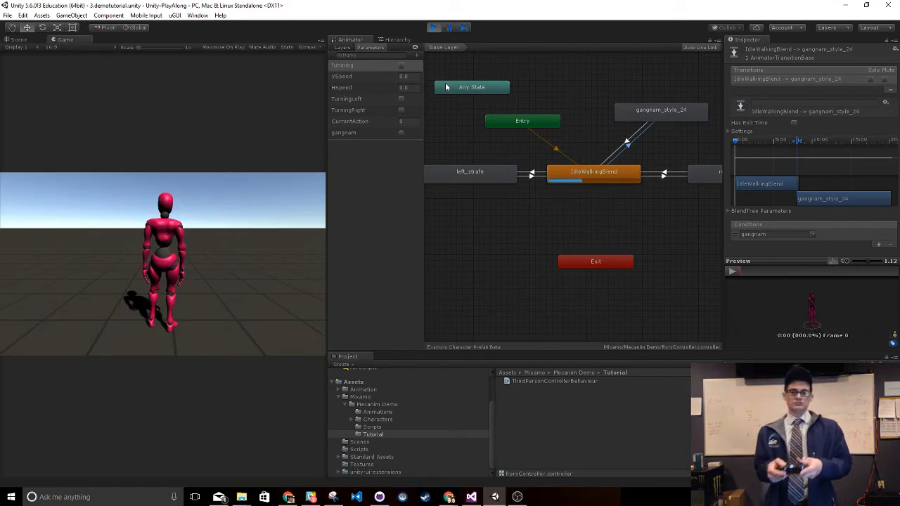
click(301, 231)
key(g)
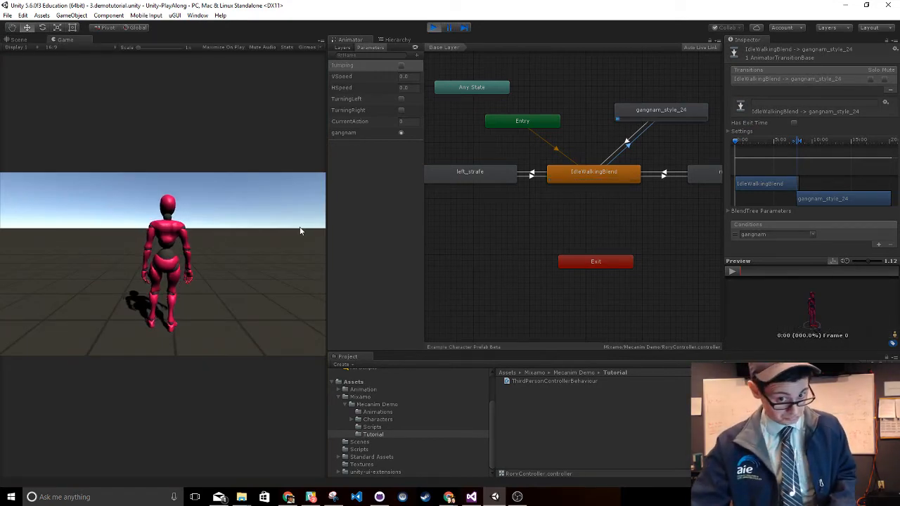
click(433, 28)
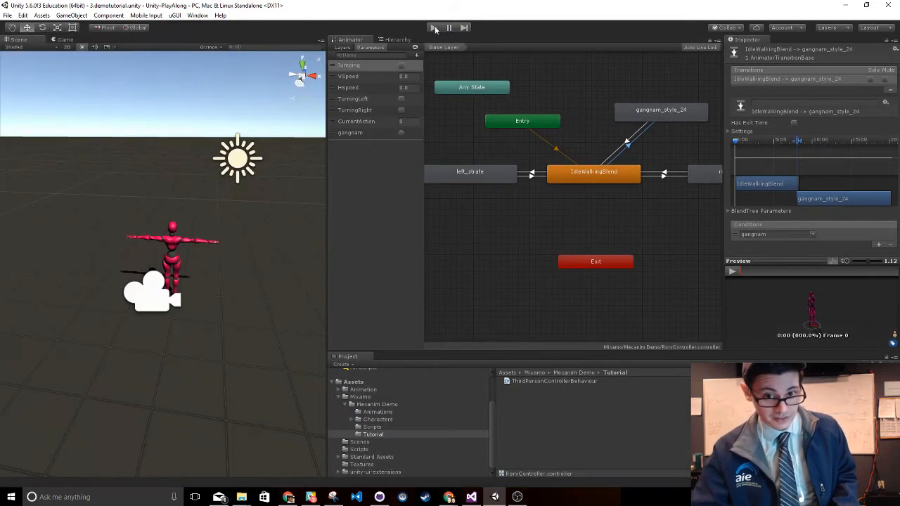
Run the game and test the dance trigger together with left and right strafing in the Animator graph
key(ctrl+p)
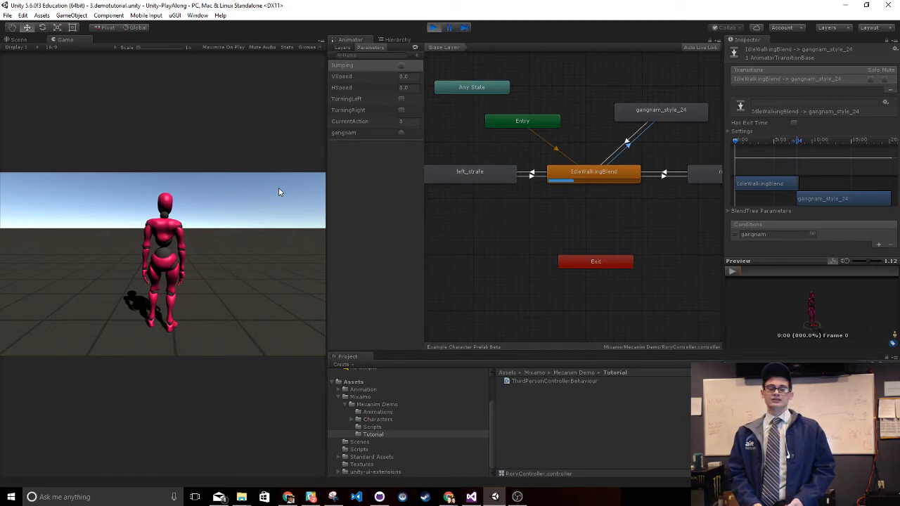
key(g)
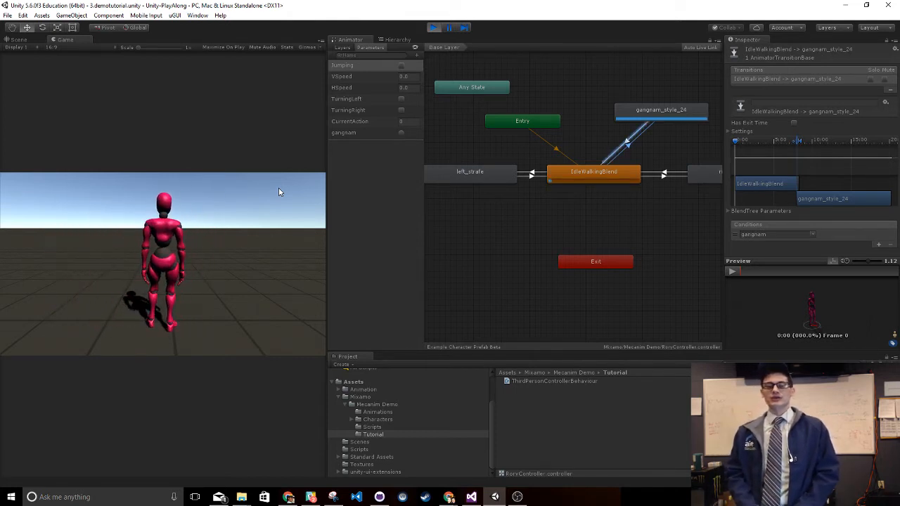
key(a)
key(d)
key(a)
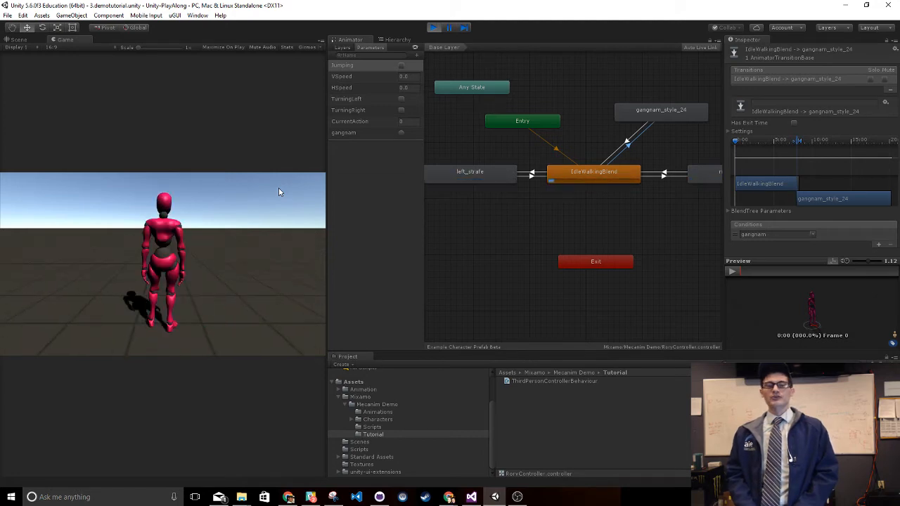
key(g)
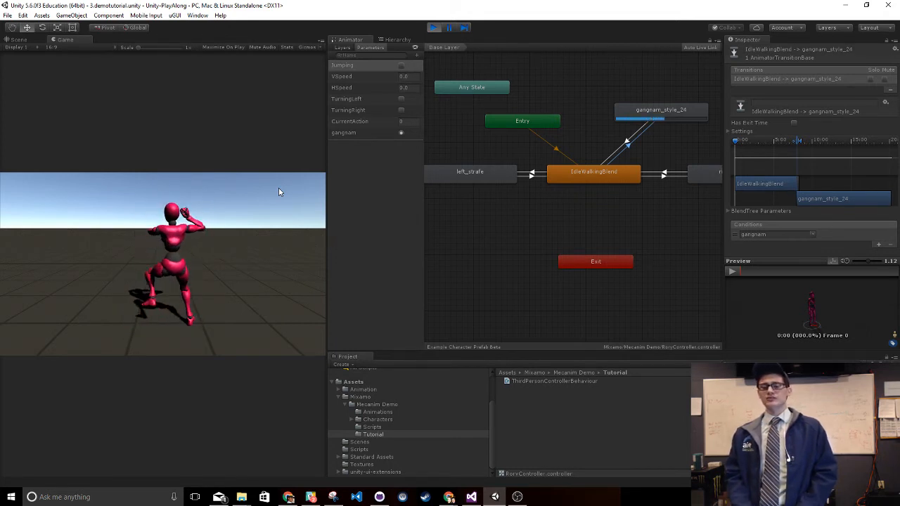
key(d)
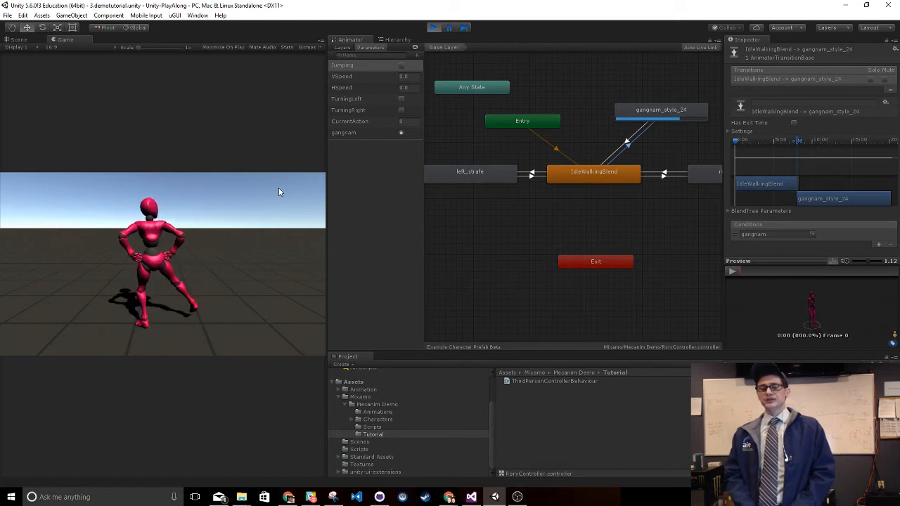
Stop the game and review the Has Exit Time settings of the transitions between gangnam_style_24 and IdleWalkingBlend
click(616, 144)
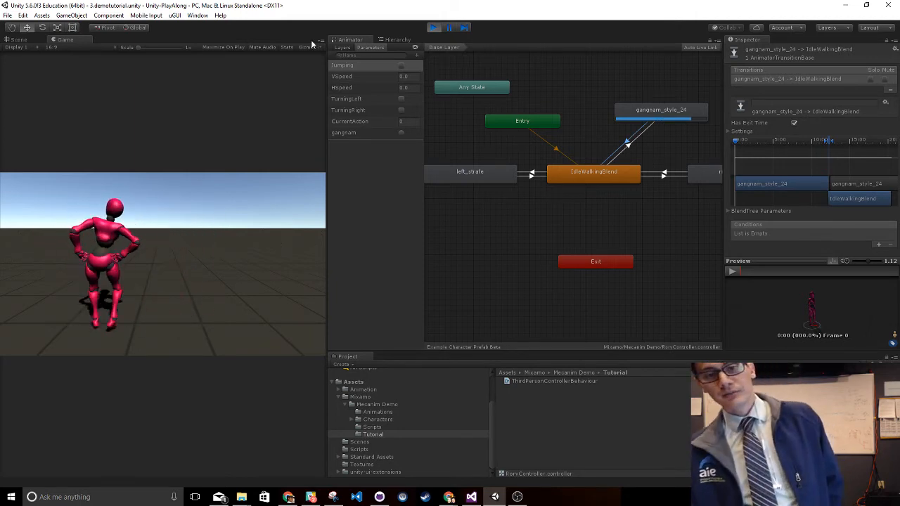
click(433, 27)
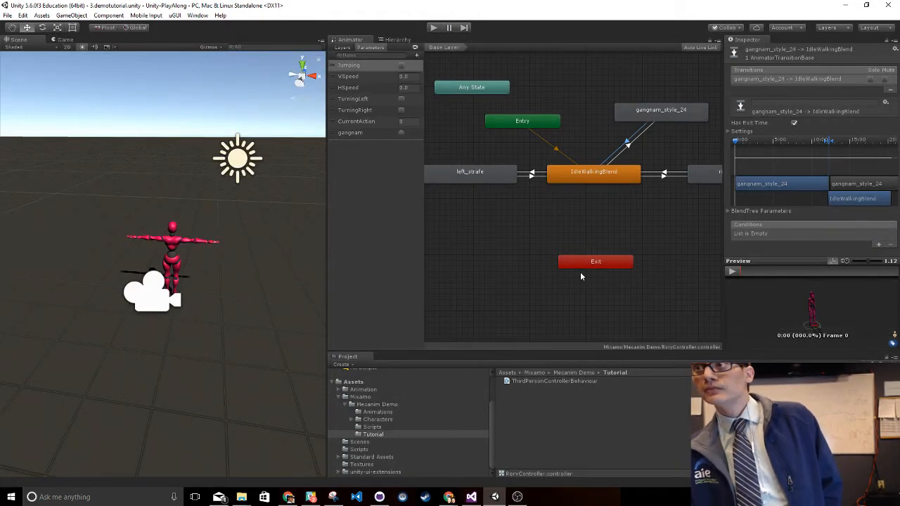
click(794, 122)
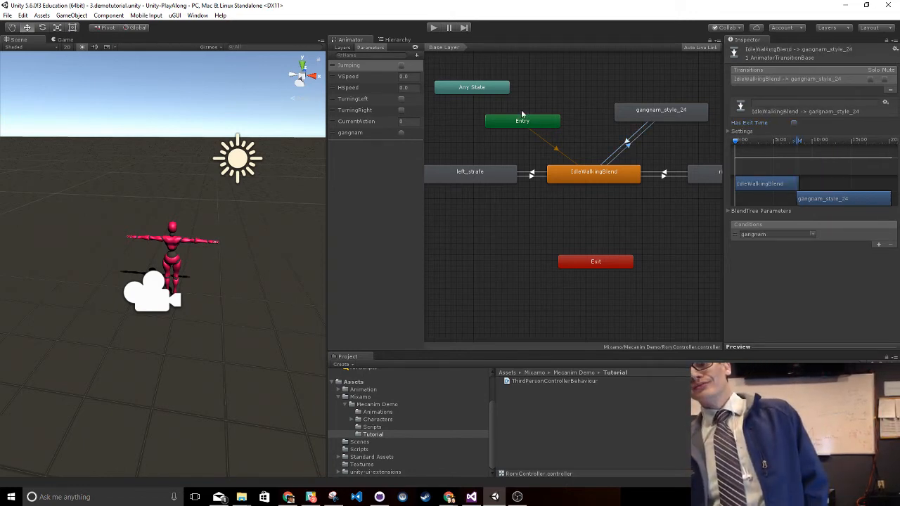
Move the Any State node above IdleWalkingBlend and make a transition from it to gangnam_style_24
click(471, 86)
drag(471, 87, 584, 78)
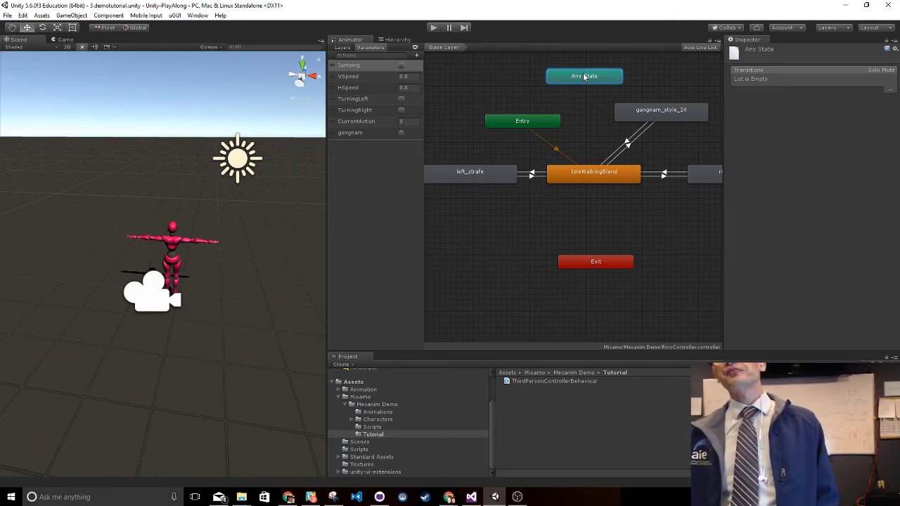
right_click(584, 78)
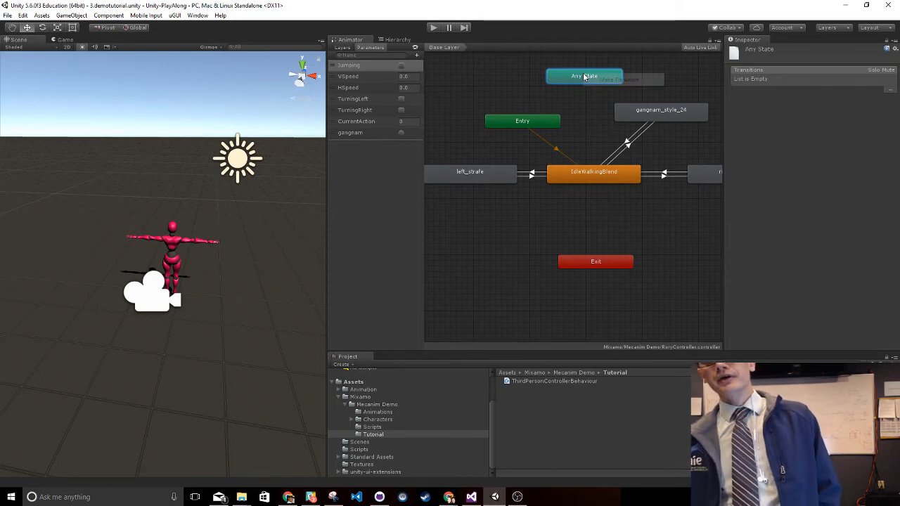
click(618, 79)
click(621, 112)
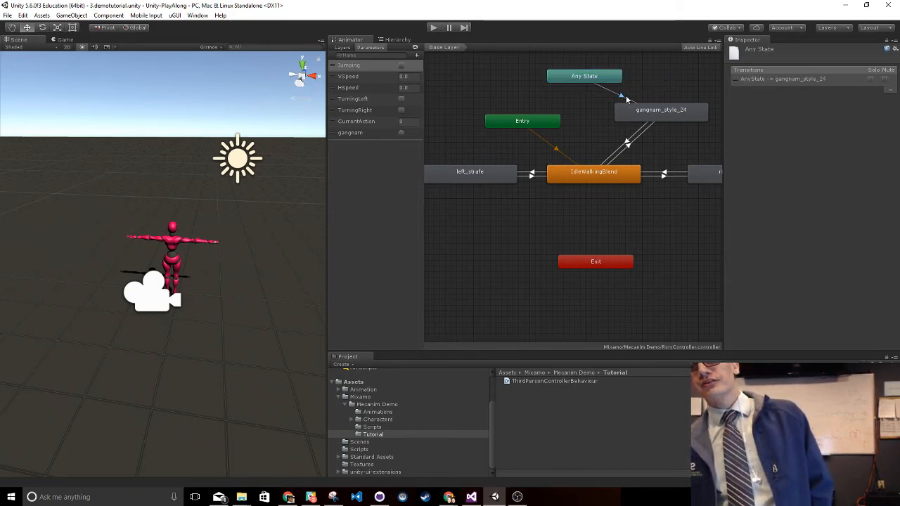
Add a gangnam condition to the transition from Any State to gangnam_style_24
click(625, 97)
click(880, 262)
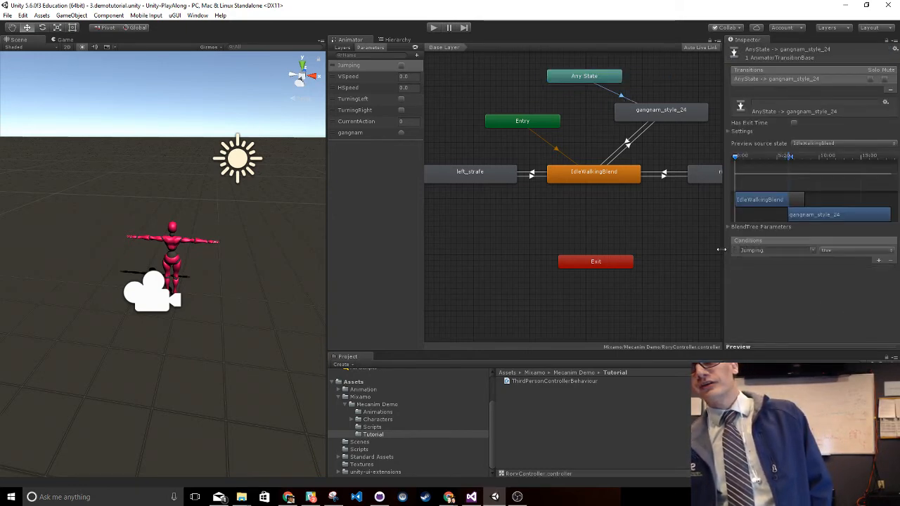
click(815, 250)
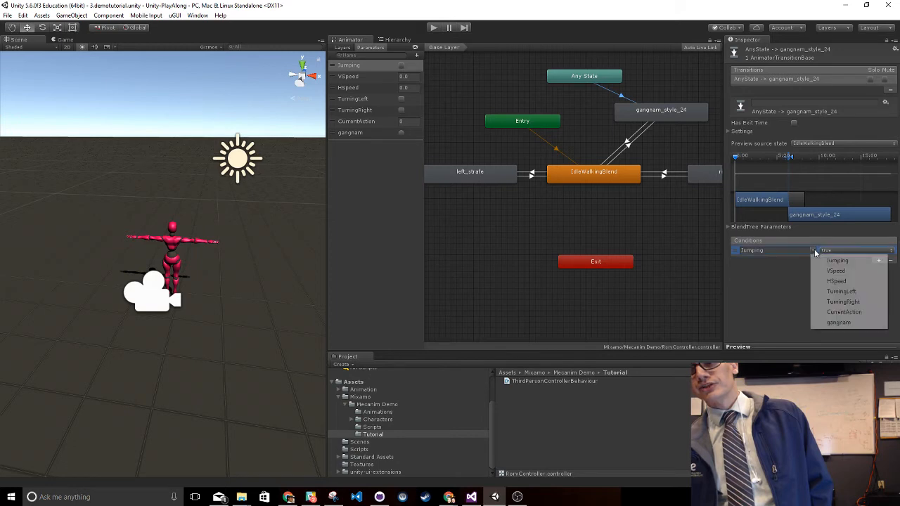
click(839, 324)
Delete both transitions between IdleWalkingBlend and gangnam_style_24
click(634, 145)
click(629, 145)
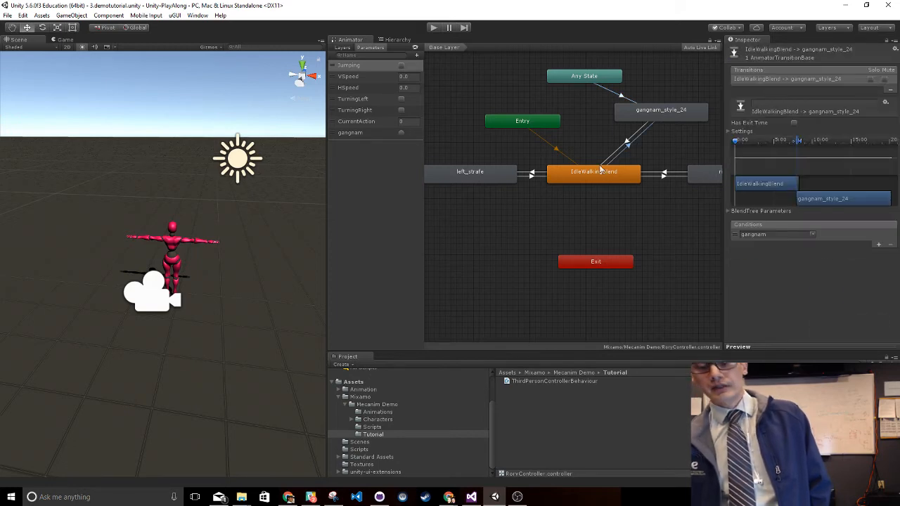
click(629, 143)
key(Delete)
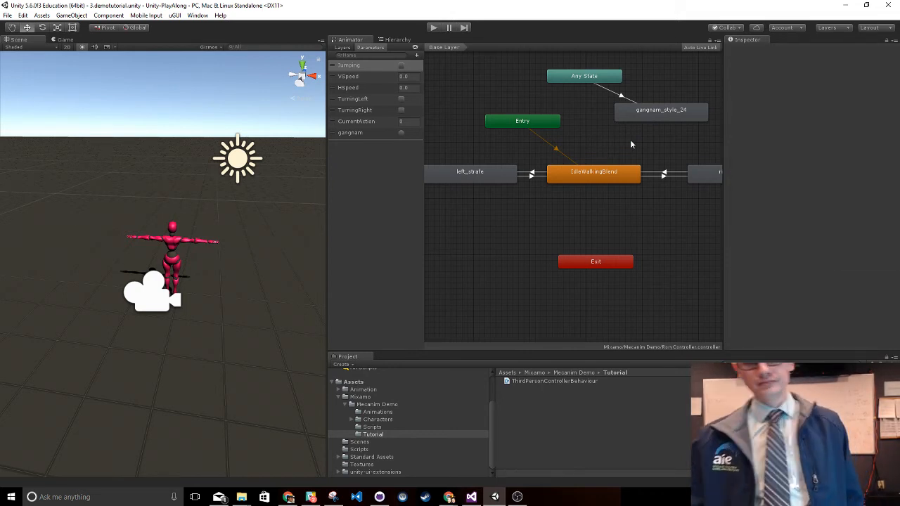
Move the Exit node up beside the gangnam_style_24 state
middle_drag(647, 133, 636, 70)
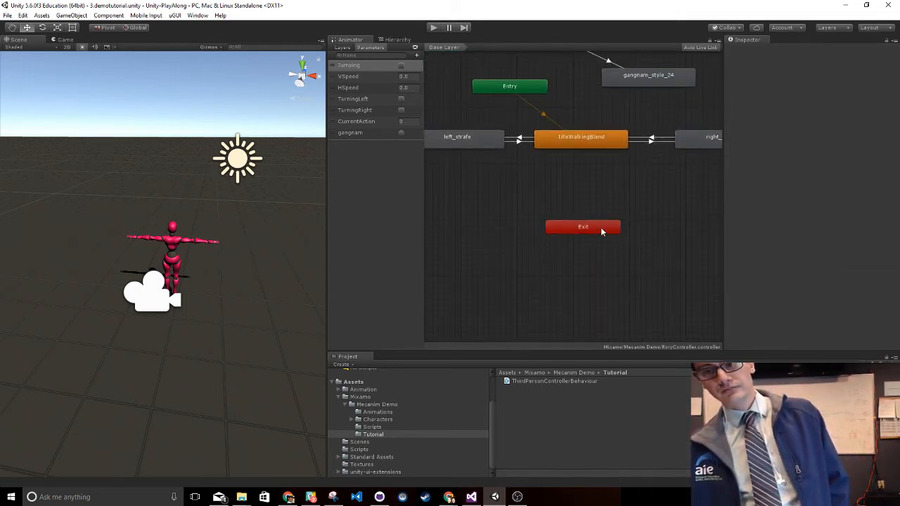
drag(601, 227, 695, 62)
middle_drag(634, 112, 597, 164)
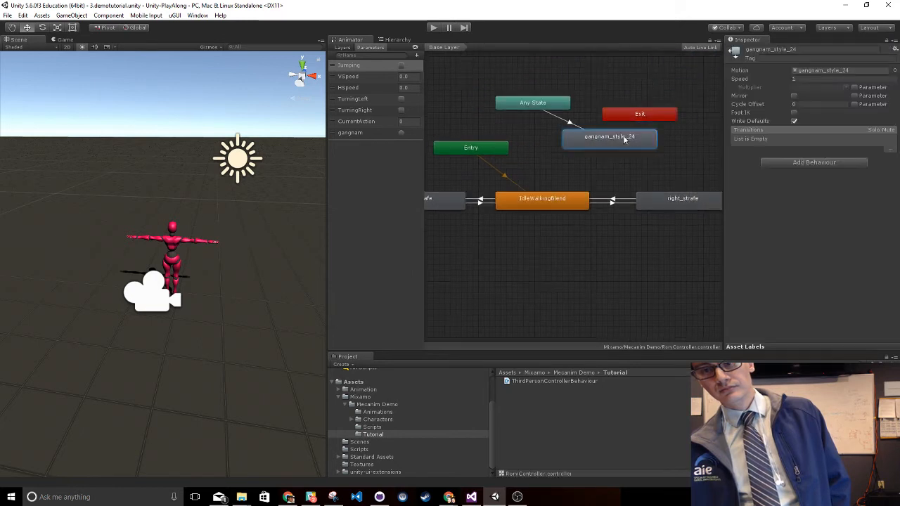
Move the gangnam_style_24 state farther below the Exit node and play the scene to test strafing and the gangnam dance
drag(623, 135, 620, 153)
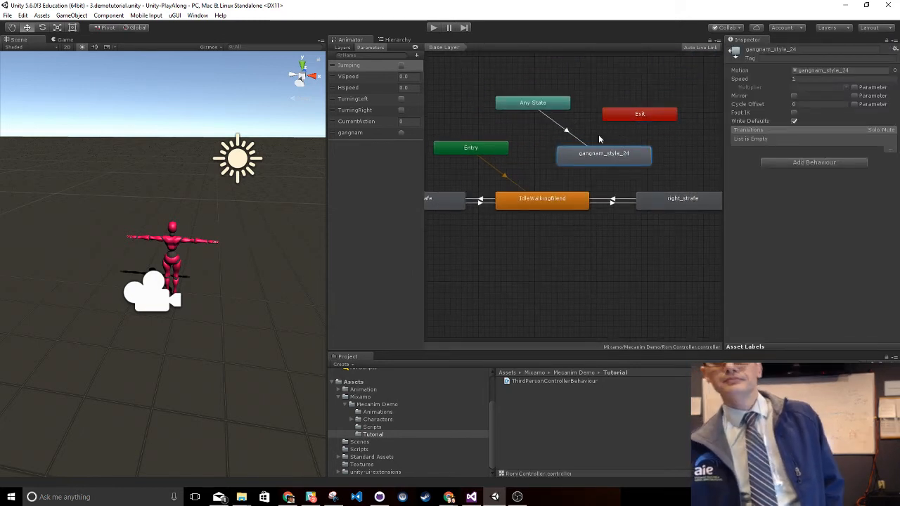
click(435, 28)
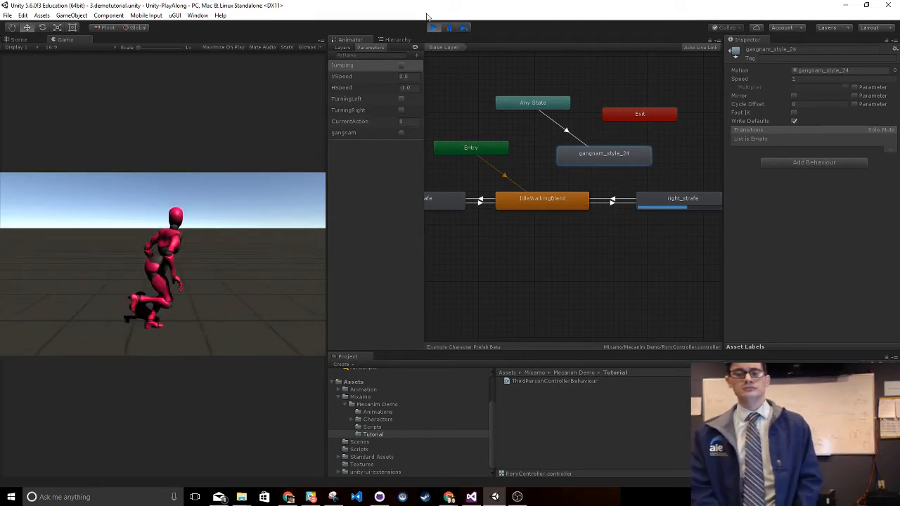
key(a)
key(g)
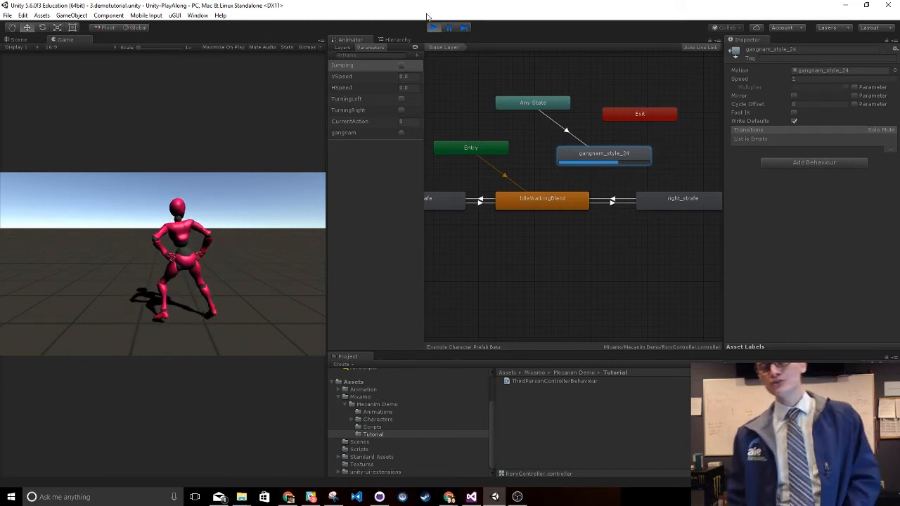
Move the Exit node slightly closer to gangnam_style_24, stop playback and make a transition from gangnam_style_24 to Exit
drag(652, 117, 646, 122)
click(434, 30)
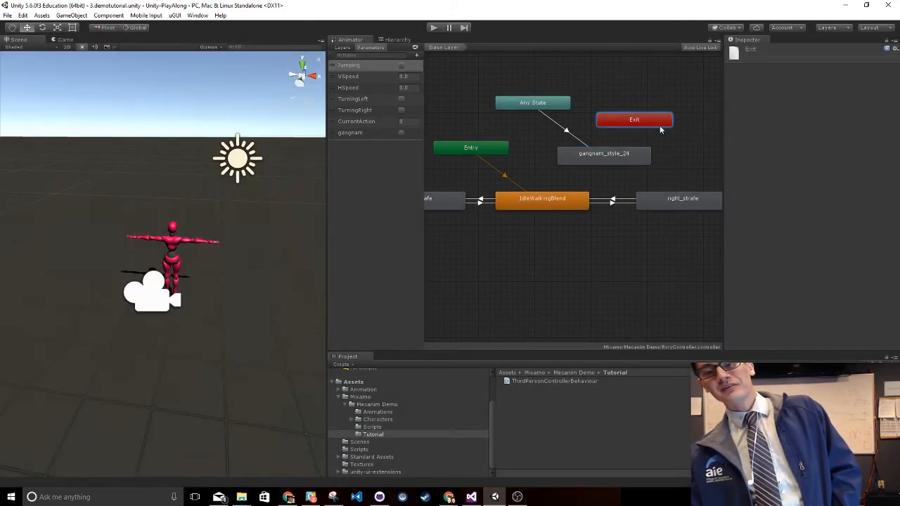
right_click(625, 154)
click(638, 161)
click(637, 123)
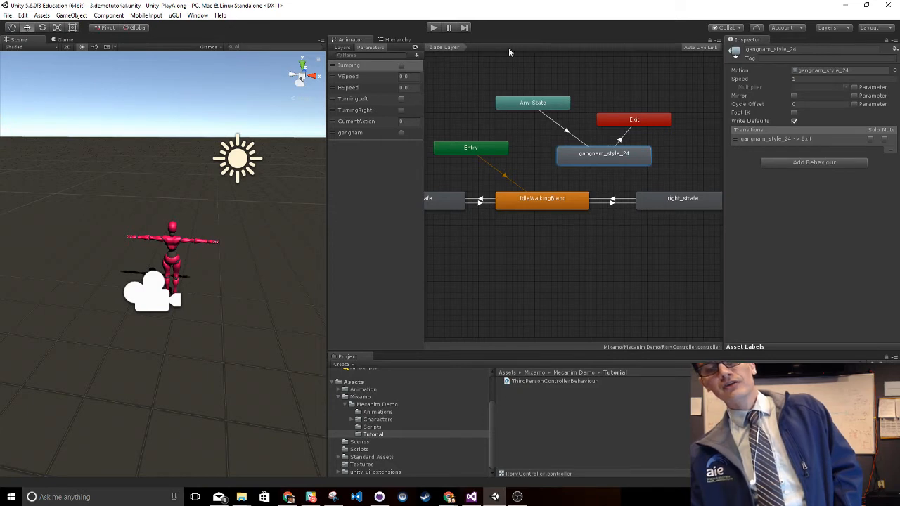
Play the scene, trigger the gangnam dance to test its exit transition, and stop playback
click(433, 28)
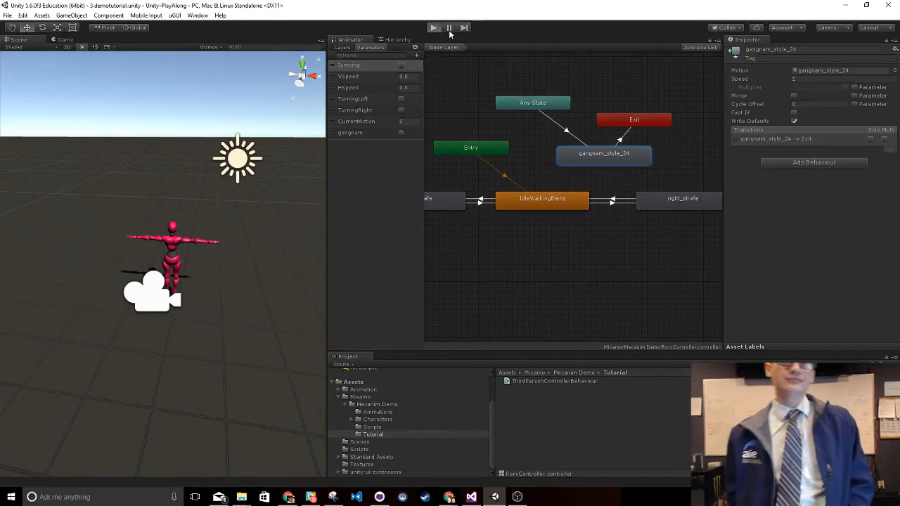
key(g)
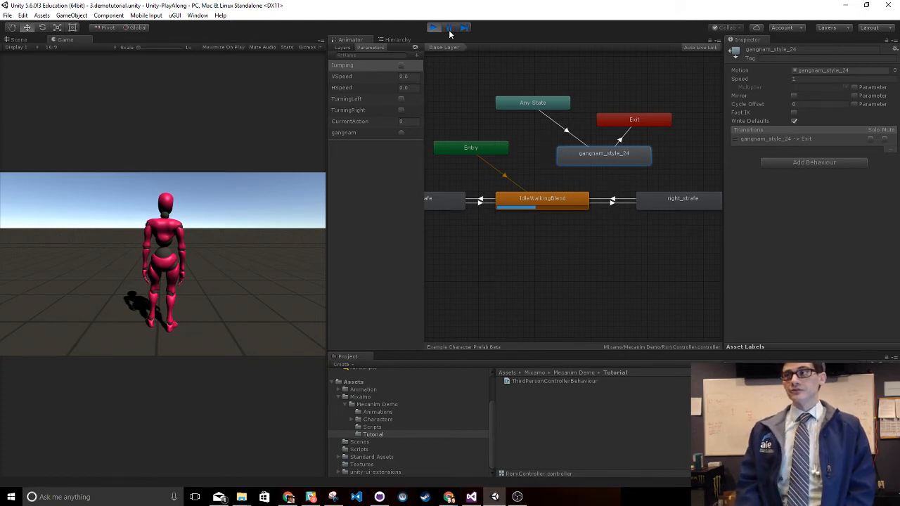
click(433, 27)
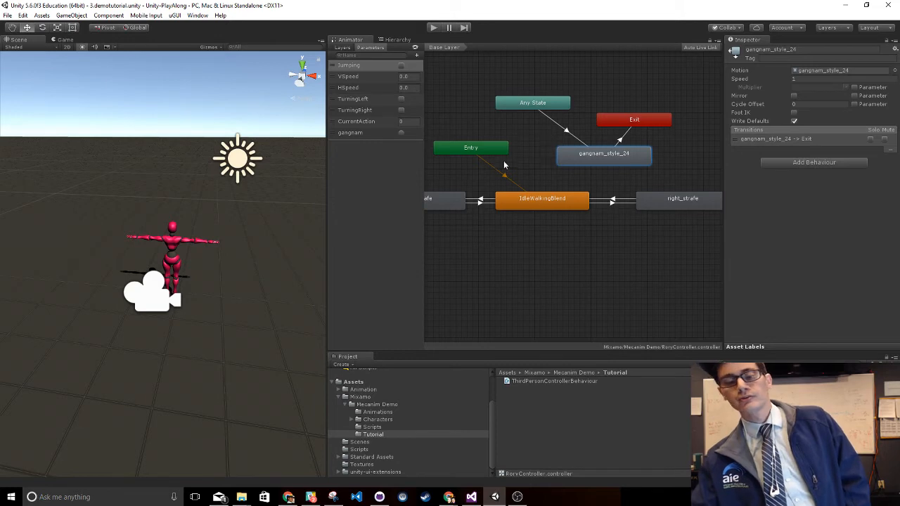
Look through the animation clips in the Mecanim Demo Animations folder
middle_drag(503, 164, 532, 129)
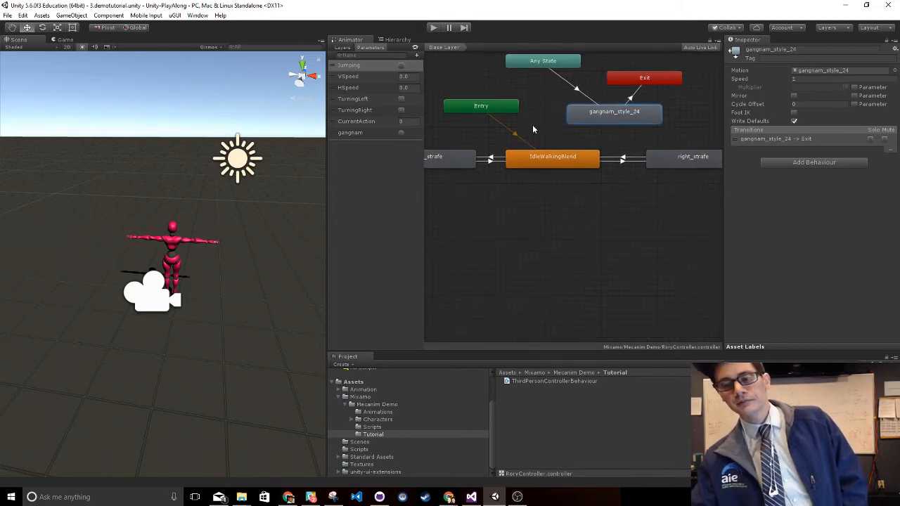
click(545, 409)
click(604, 299)
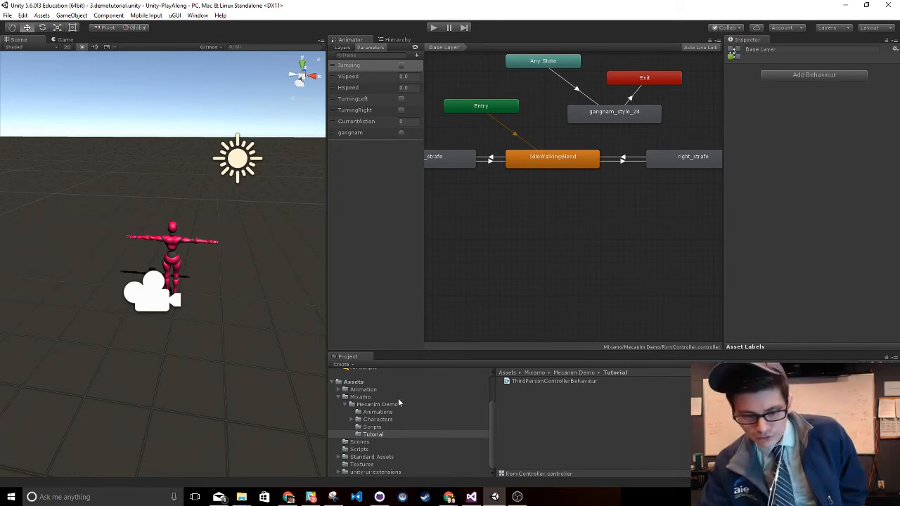
click(378, 420)
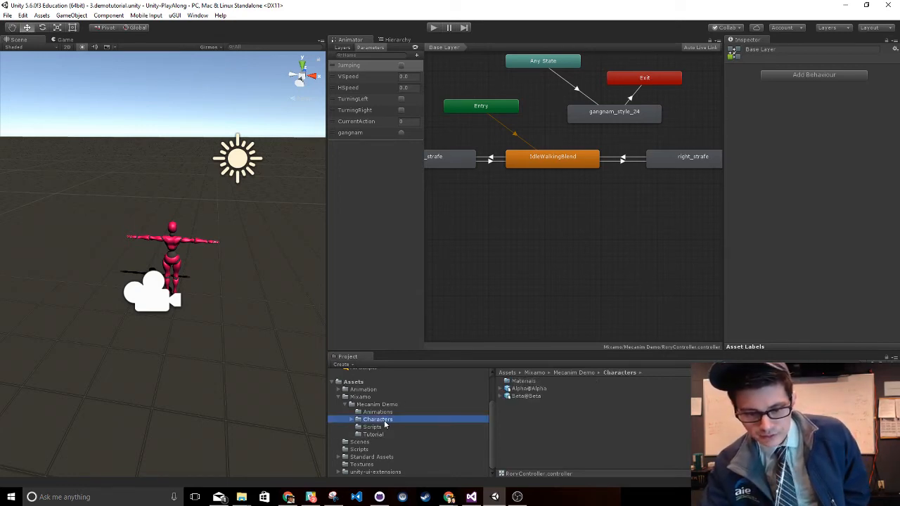
click(377, 412)
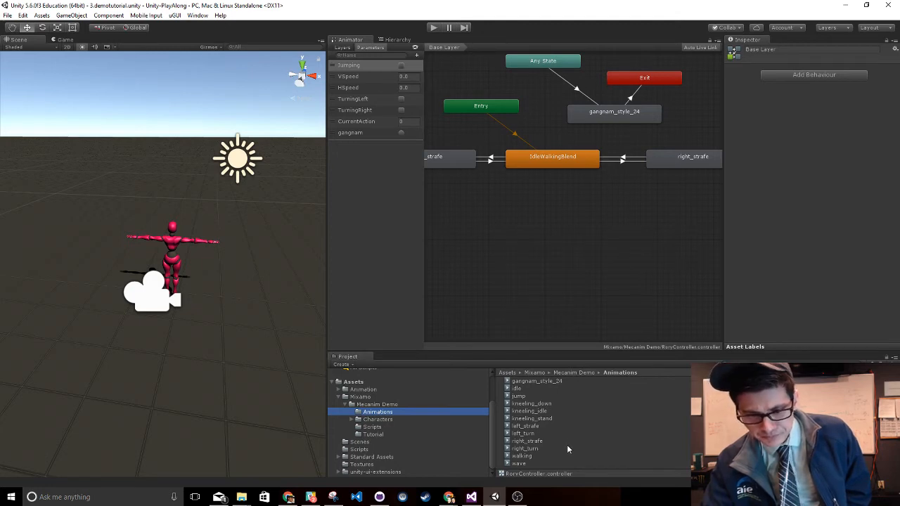
drag(530, 464, 535, 375)
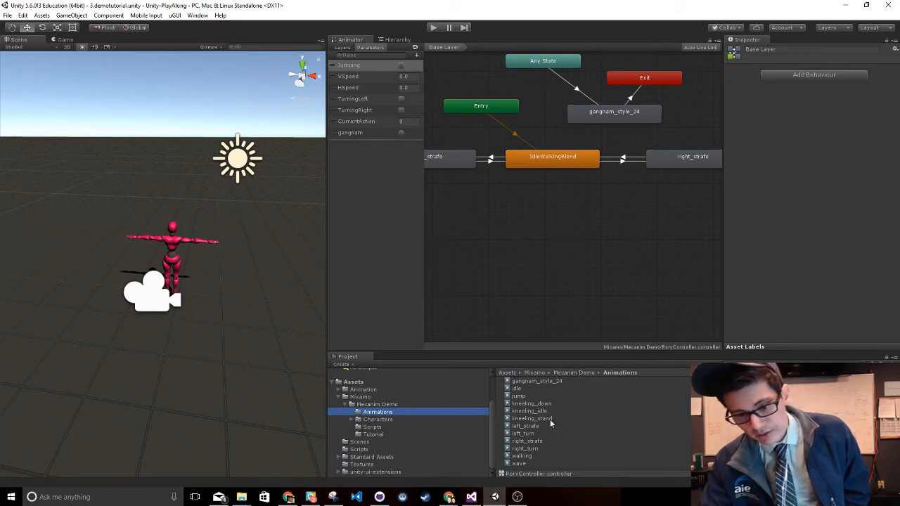
right_click(569, 236)
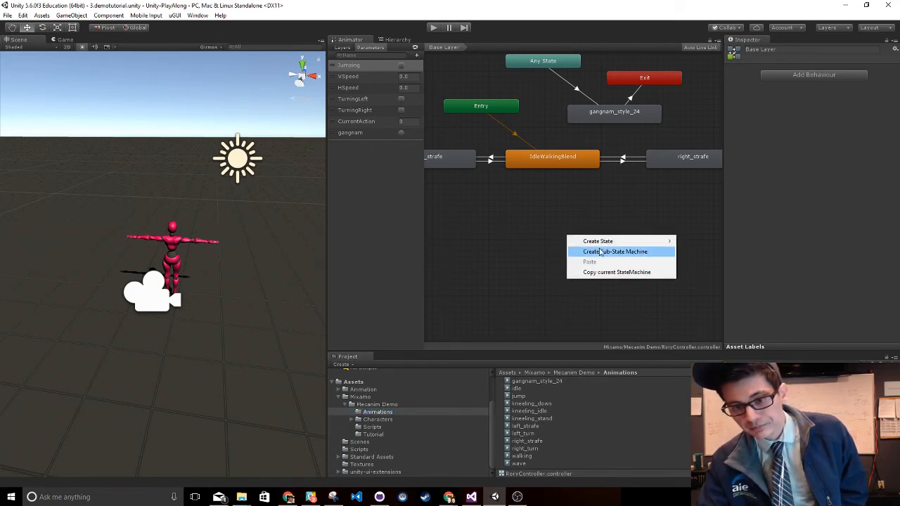
mouse_move(602, 243)
click(717, 243)
drag(607, 241, 543, 241)
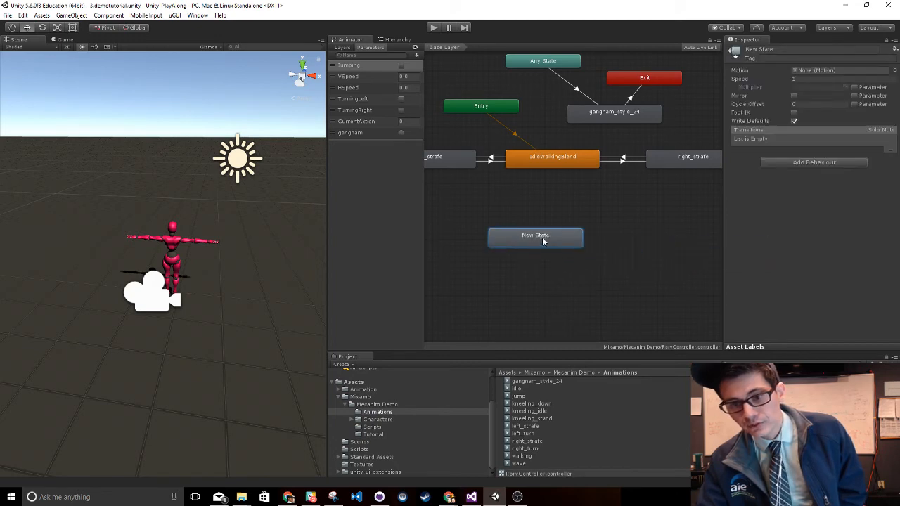
right_click(542, 241)
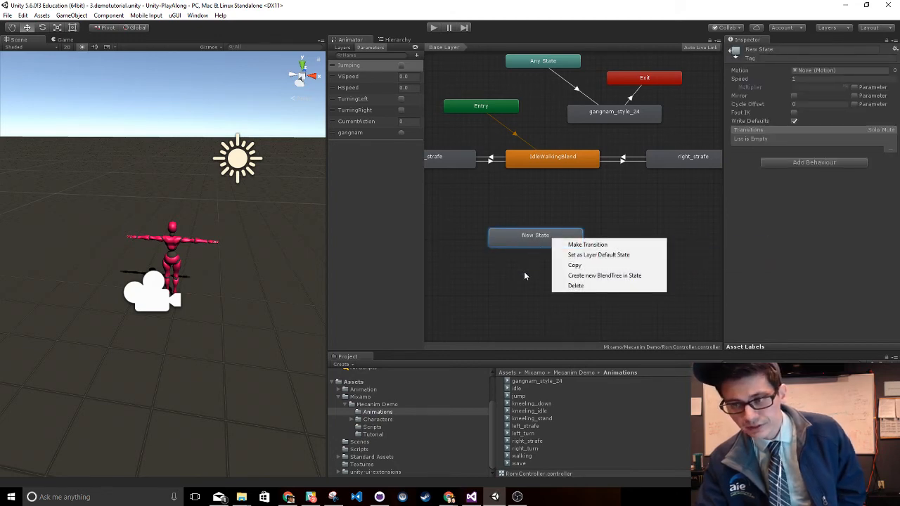
click(525, 271)
click(532, 240)
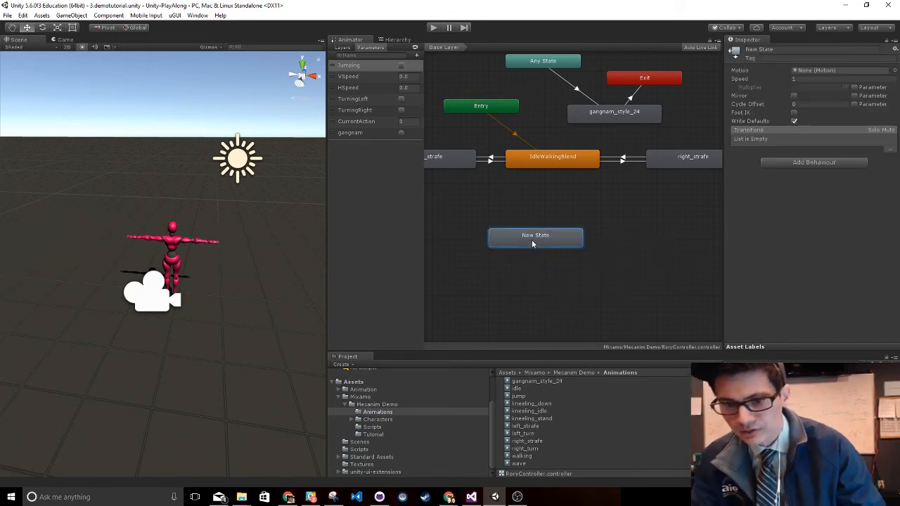
click(580, 202)
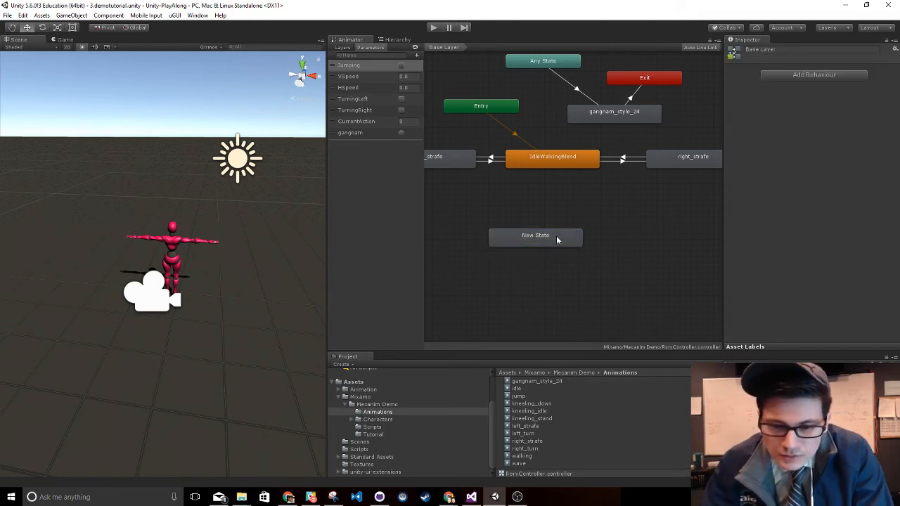
click(556, 240)
drag(550, 240, 578, 211)
right_click(572, 217)
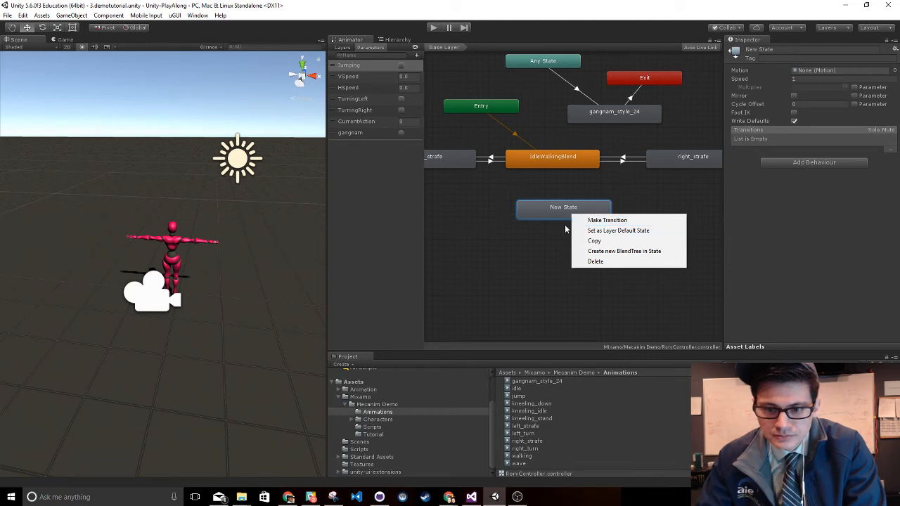
click(566, 228)
click(574, 211)
key(Delete)
Create a sub-state machine in the Base Layer and place it directly below IdleWalkingBlend
right_click(570, 214)
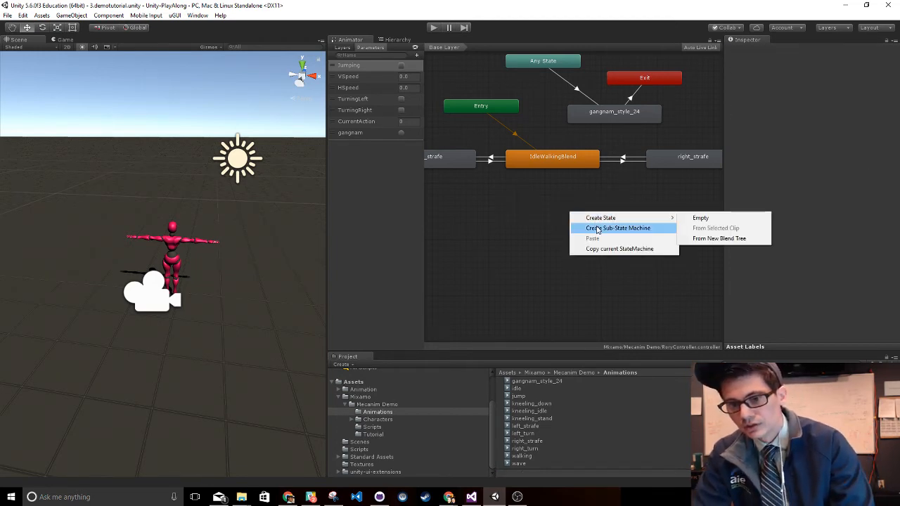
click(596, 227)
drag(596, 226, 556, 204)
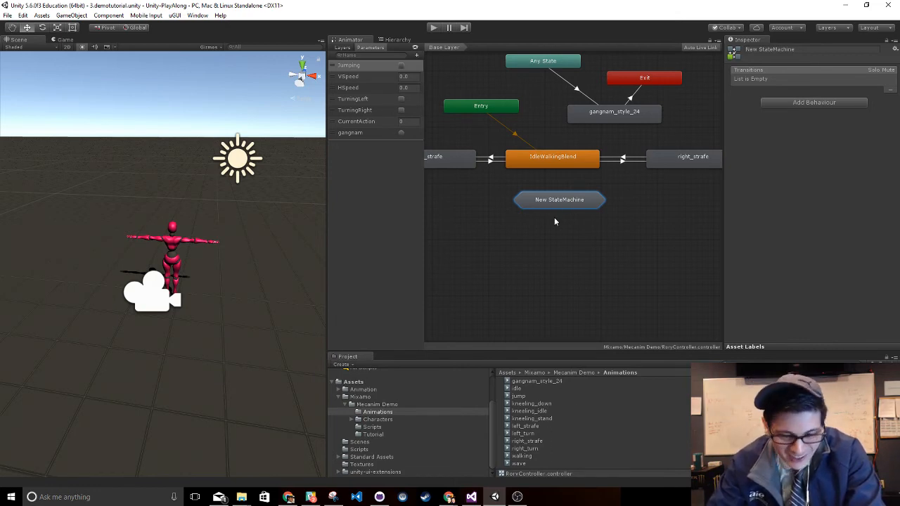
Open the DemoAnimatorController of Example Character Prefab Beta (1) in the Animator and go into its Actions sub-state machine
click(397, 41)
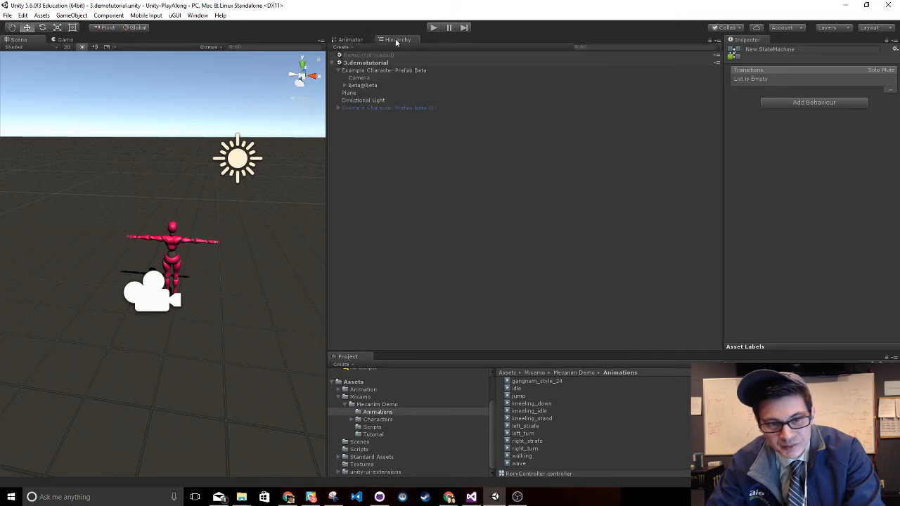
click(380, 107)
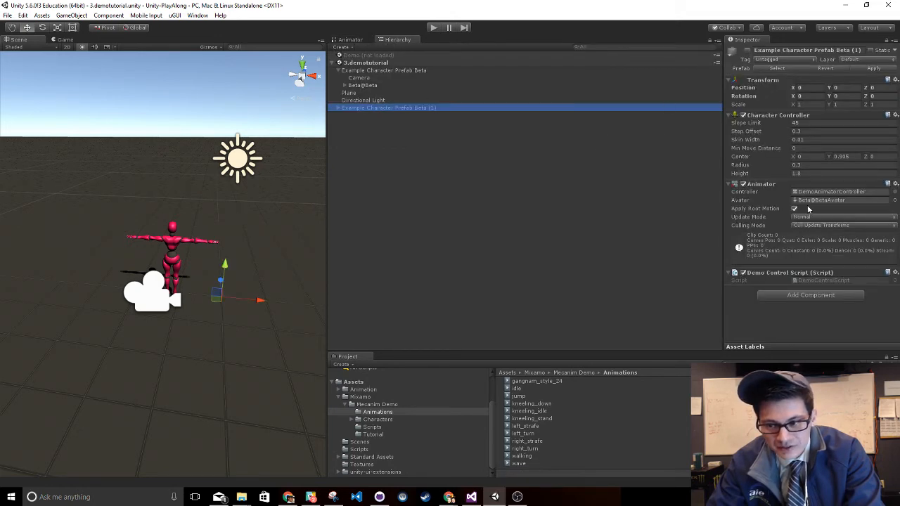
click(825, 191)
click(351, 40)
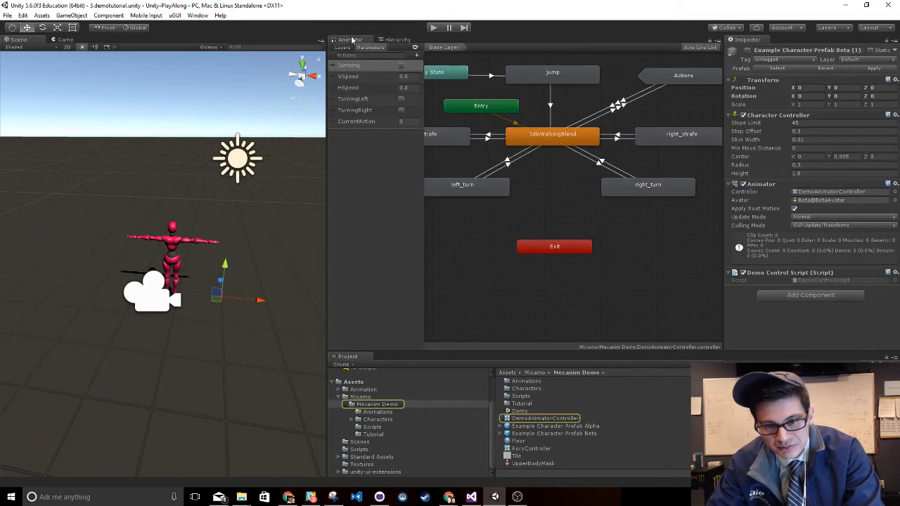
middle_drag(554, 180, 657, 181)
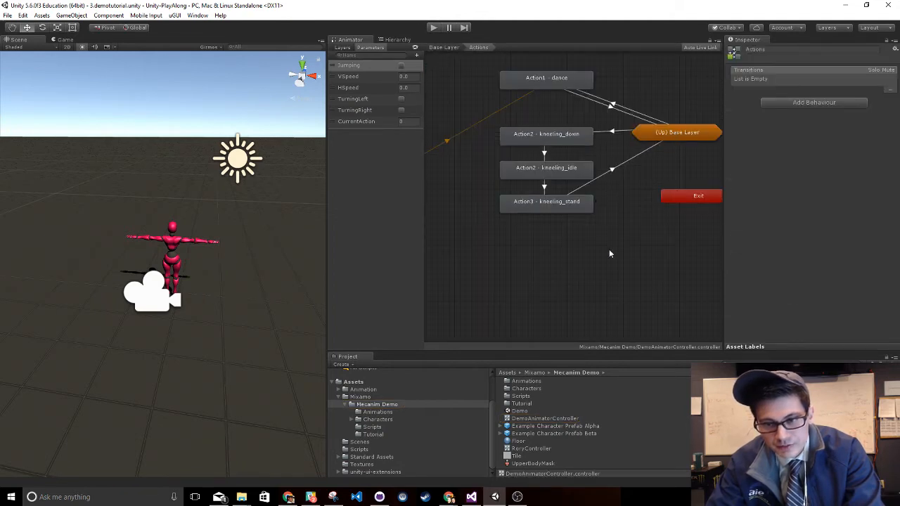
middle_drag(614, 221, 692, 222)
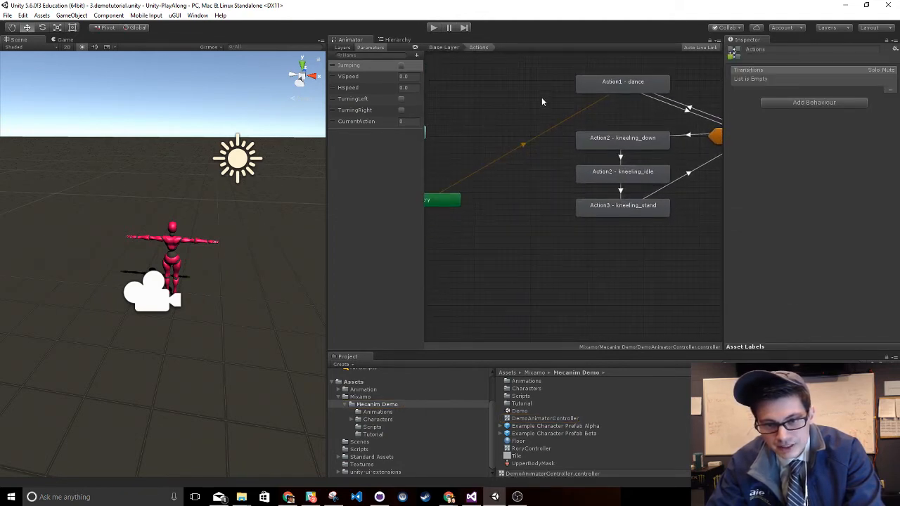
middle_drag(658, 251, 568, 269)
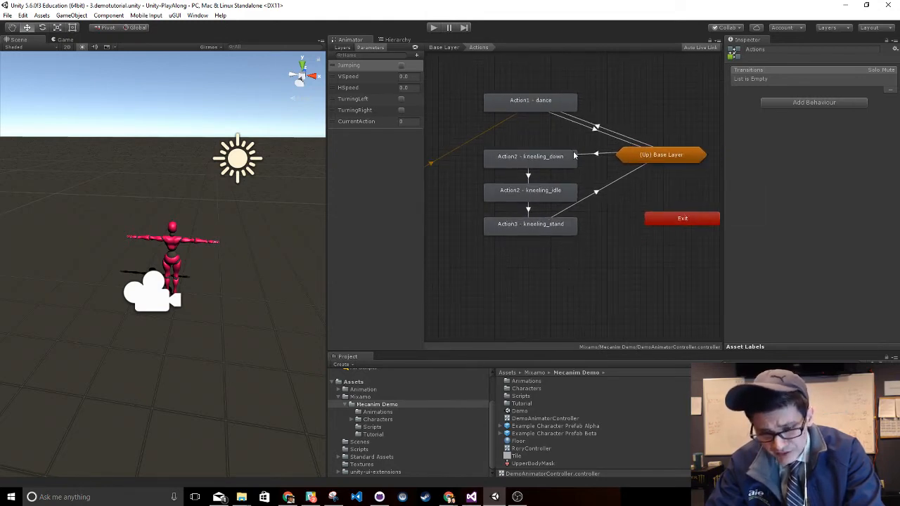
Examine the kneeling_down, kneeling_idle and kneeling_stand states in the Actions sub-state machine and return to the Base Layer
click(523, 158)
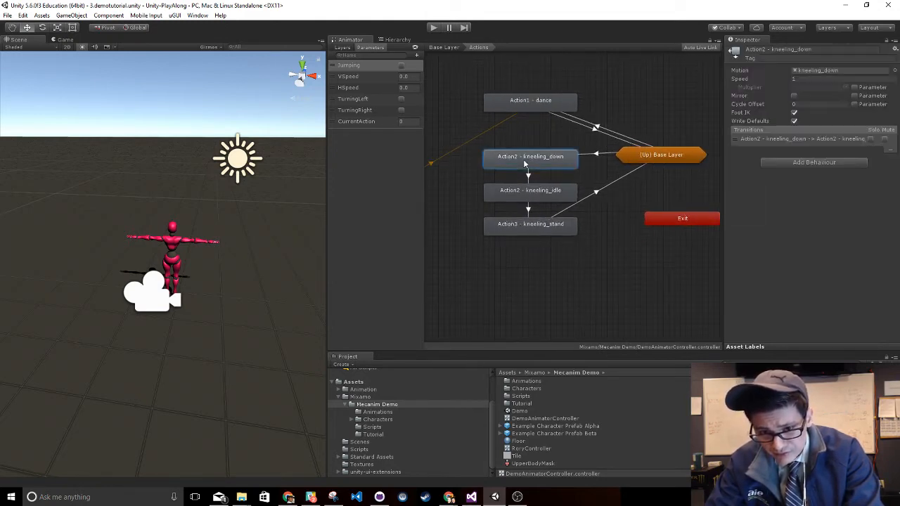
click(533, 194)
click(538, 220)
click(632, 160)
click(614, 212)
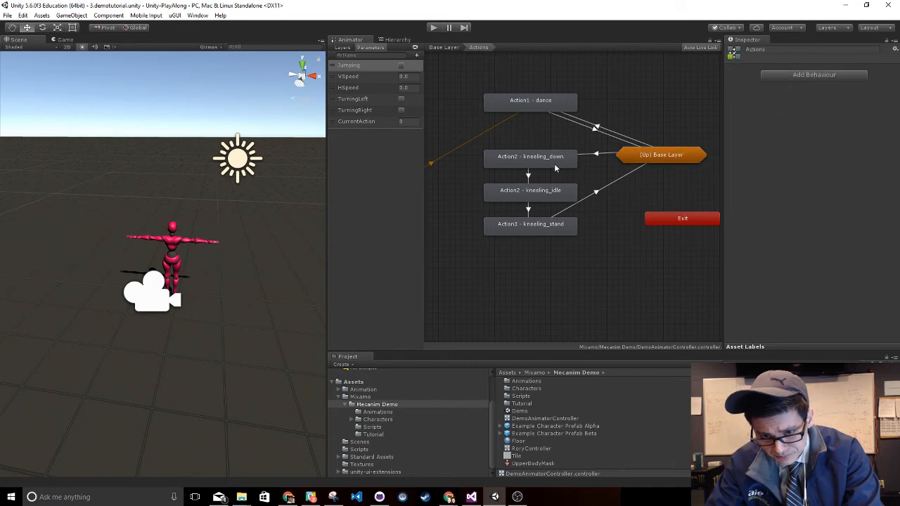
click(555, 166)
click(555, 195)
click(547, 225)
double_click(654, 158)
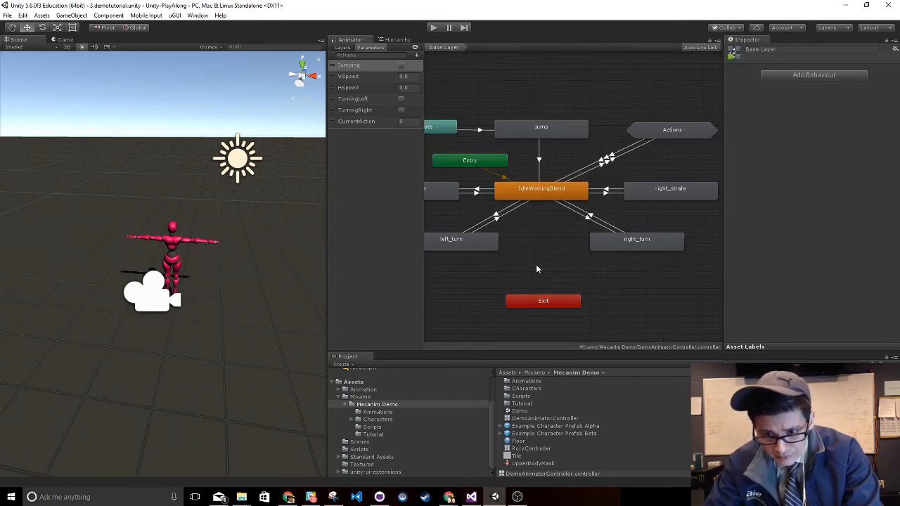
Inspect the transitions from IdleWalkingBlend into the Actions sub-state machine
middle_drag(536, 269, 542, 203)
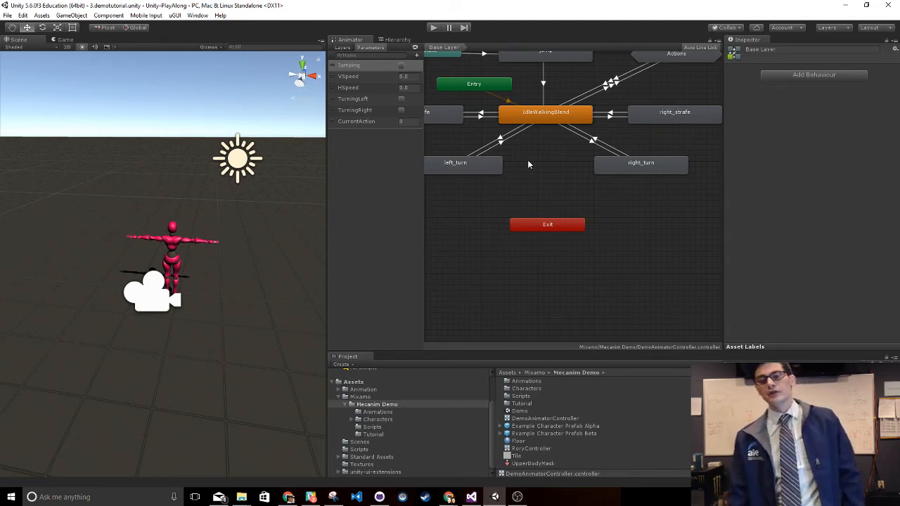
click(631, 80)
middle_drag(644, 88, 622, 228)
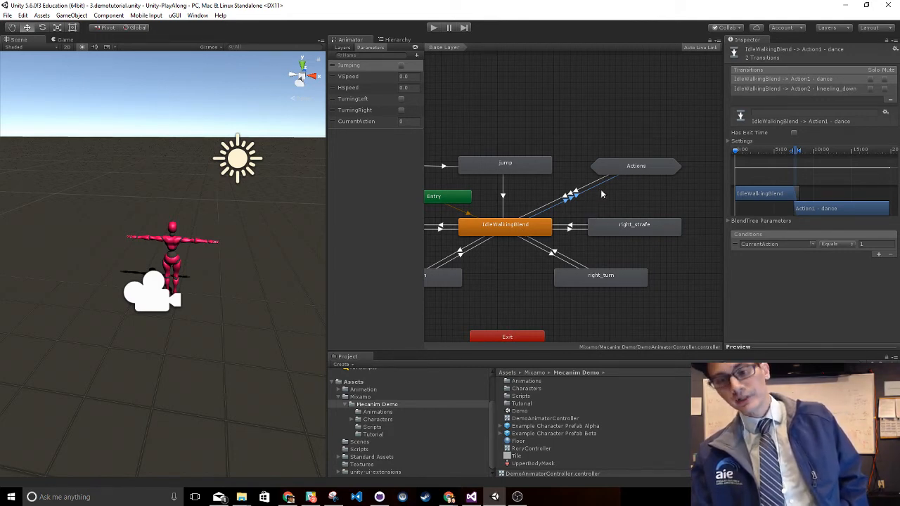
Inside the Actions sub-state machine, move Action1 - dance and (Up) Base Layer farther from the kneeling states, and return to the Base Layer
click(635, 170)
double_click(634, 169)
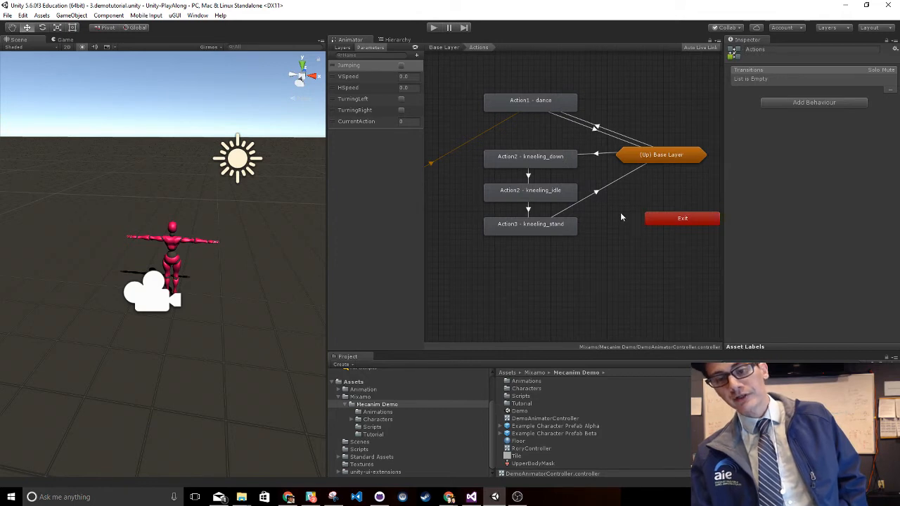
drag(537, 105, 509, 65)
drag(659, 156, 675, 141)
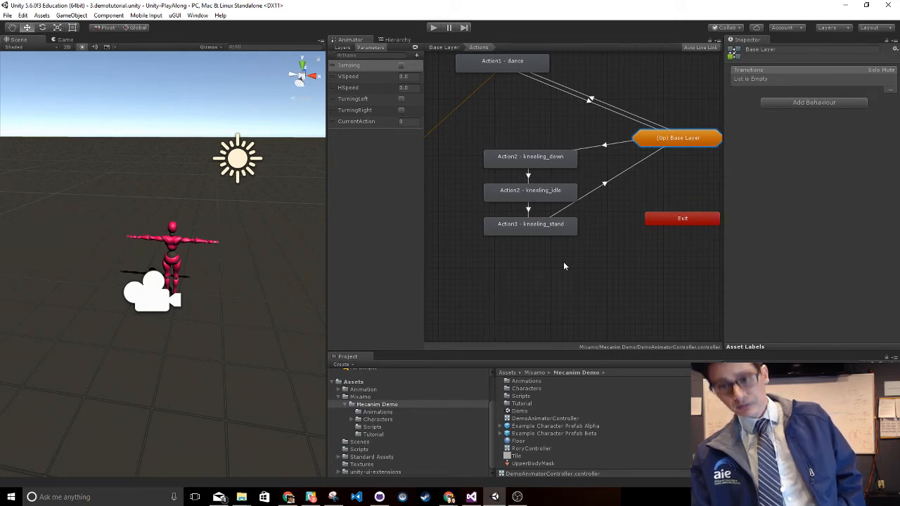
middle_drag(629, 273, 592, 144)
double_click(565, 120)
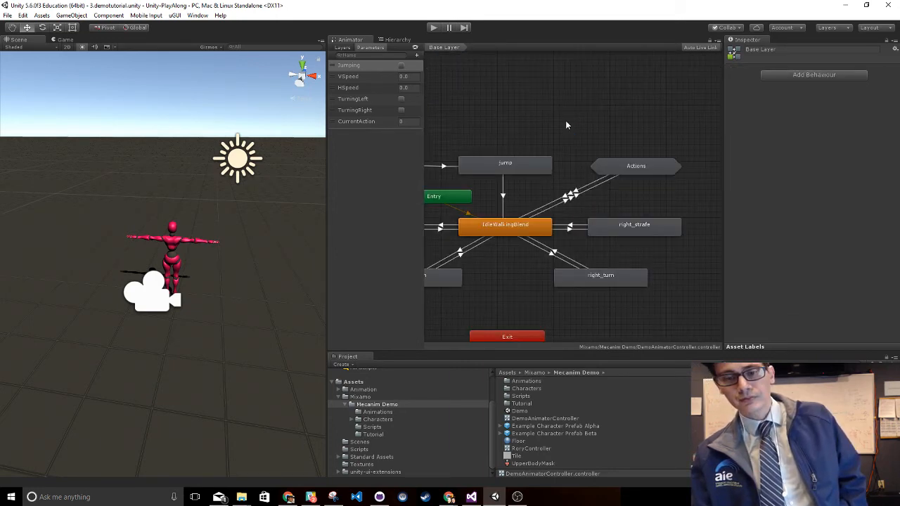
Inspect the transitions from IdleWalkingBlend to Action1 - dance and to Action2 - kneeling_down
click(570, 196)
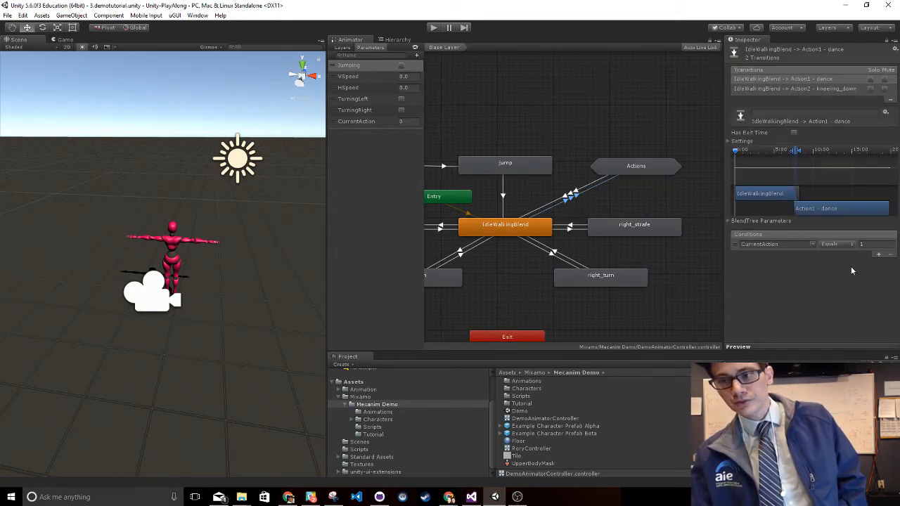
click(786, 89)
click(790, 79)
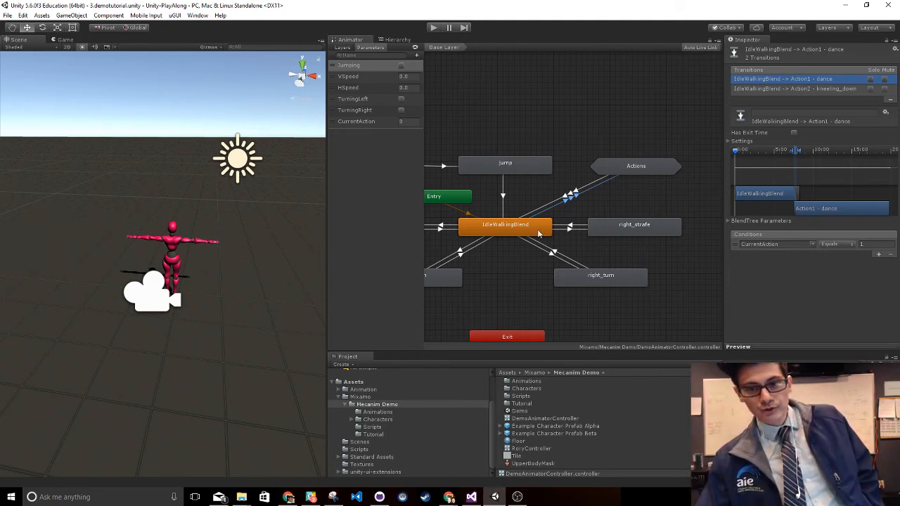
middle_drag(538, 233, 558, 162)
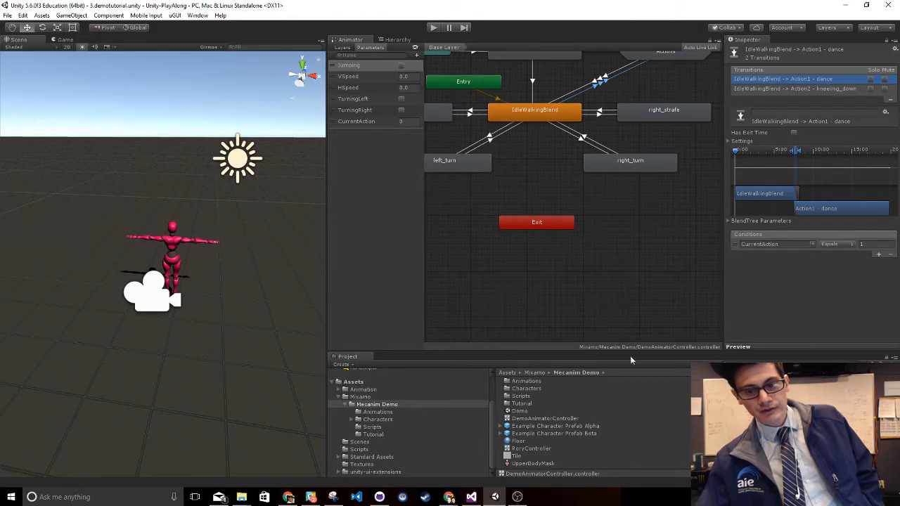
Open the RoryController used by Example Character Prefab Beta in the Animator and go into its New StateMachine
click(379, 414)
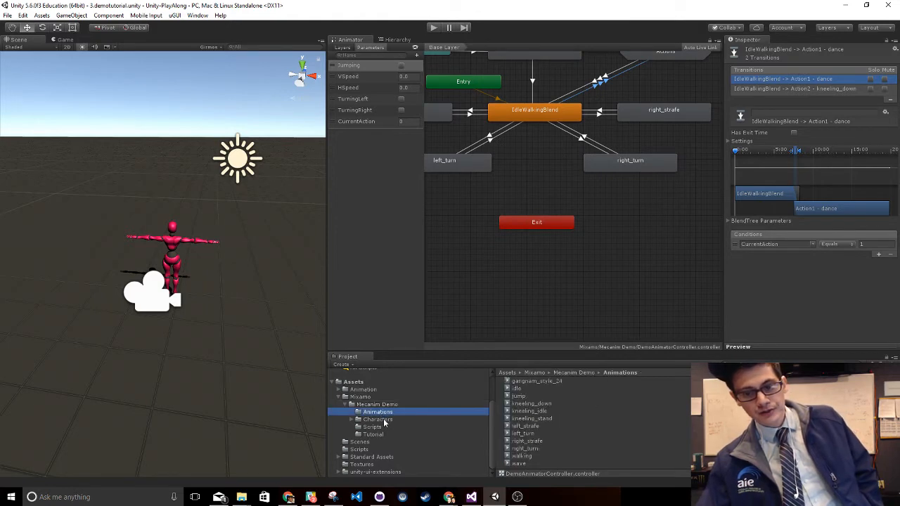
click(384, 420)
click(384, 405)
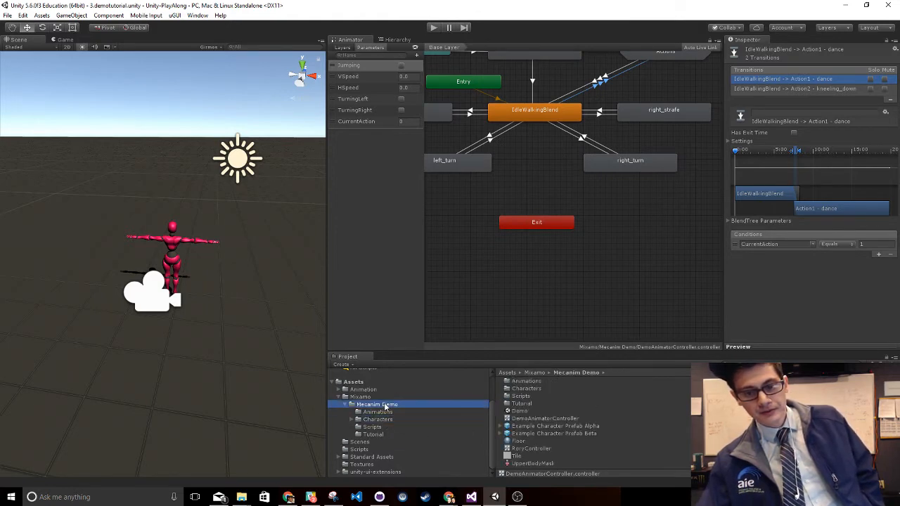
click(548, 418)
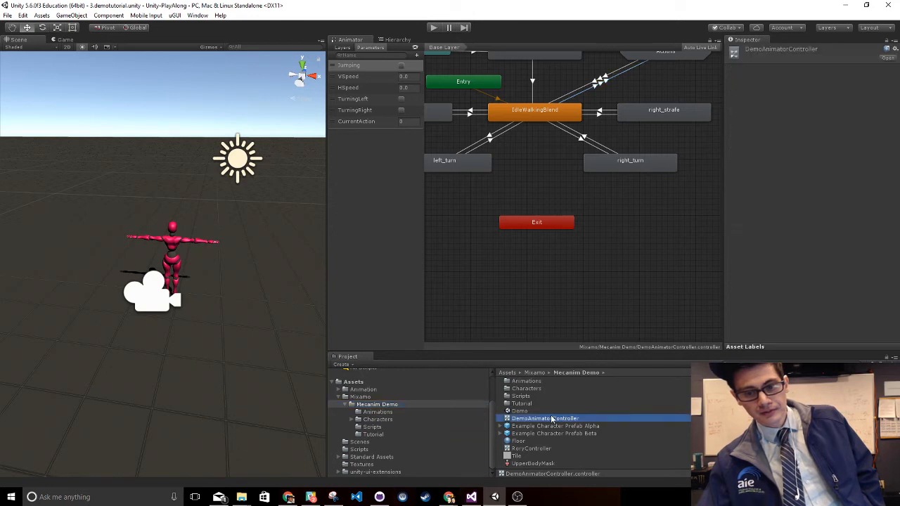
click(758, 68)
click(379, 40)
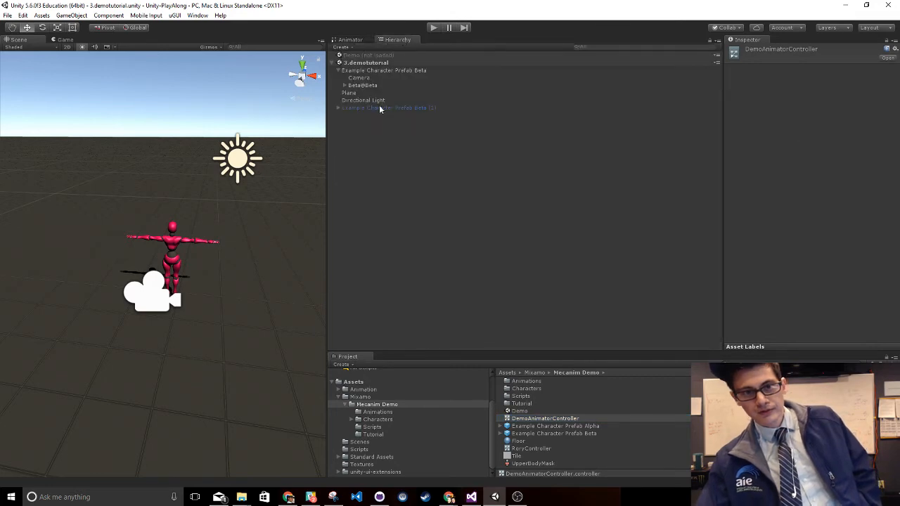
click(385, 71)
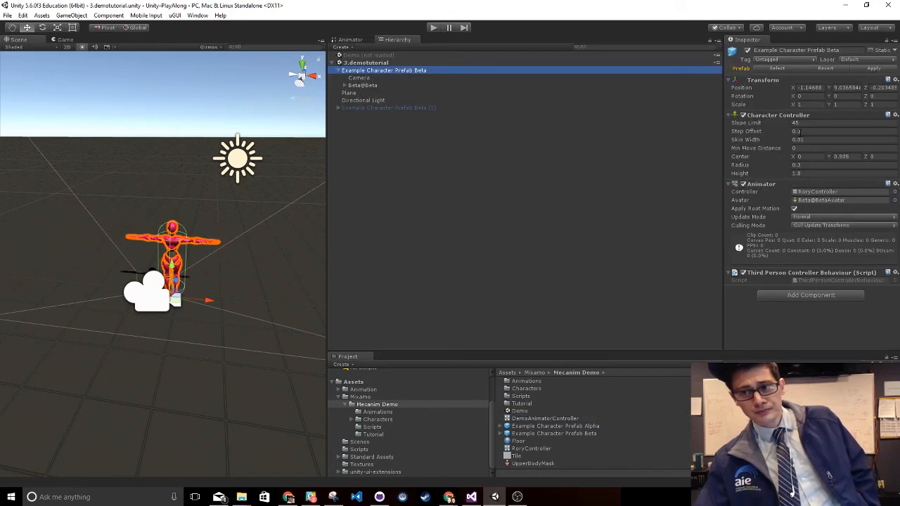
click(841, 191)
click(530, 449)
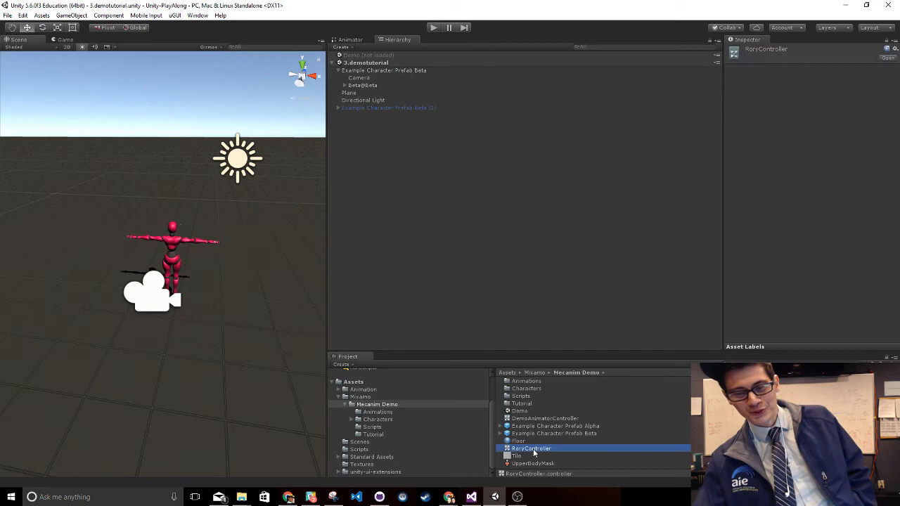
click(350, 40)
double_click(532, 176)
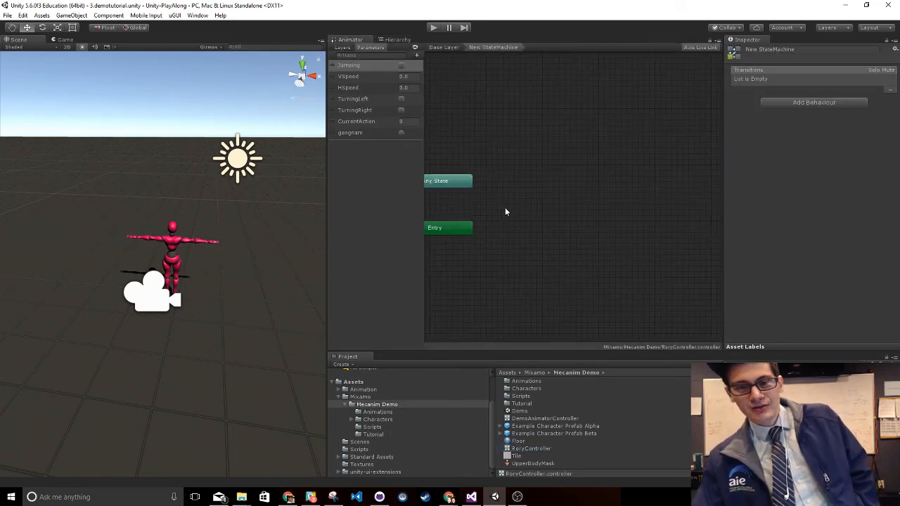
Add the kneeling_down, kneeling_idle and kneeling_stand animations from the Mecanim Demo Animations folder as states in New StateMachine
middle_drag(670, 142, 605, 129)
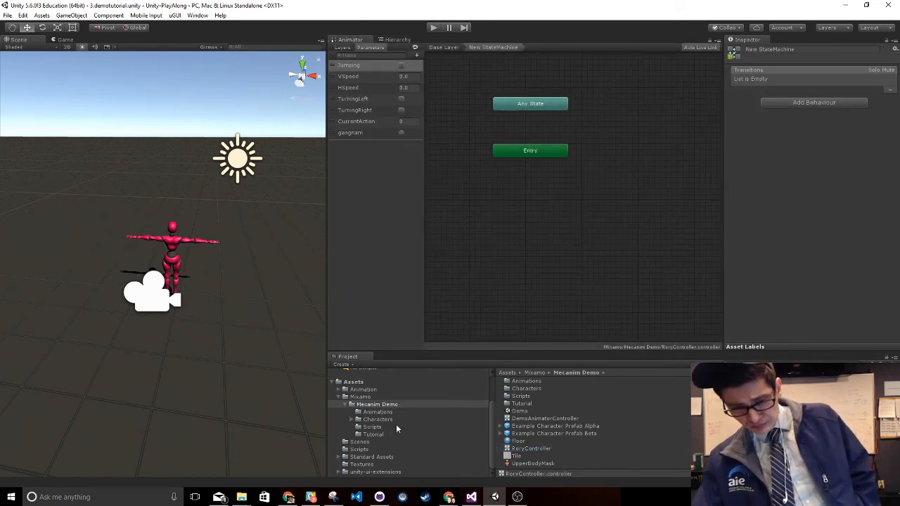
click(378, 412)
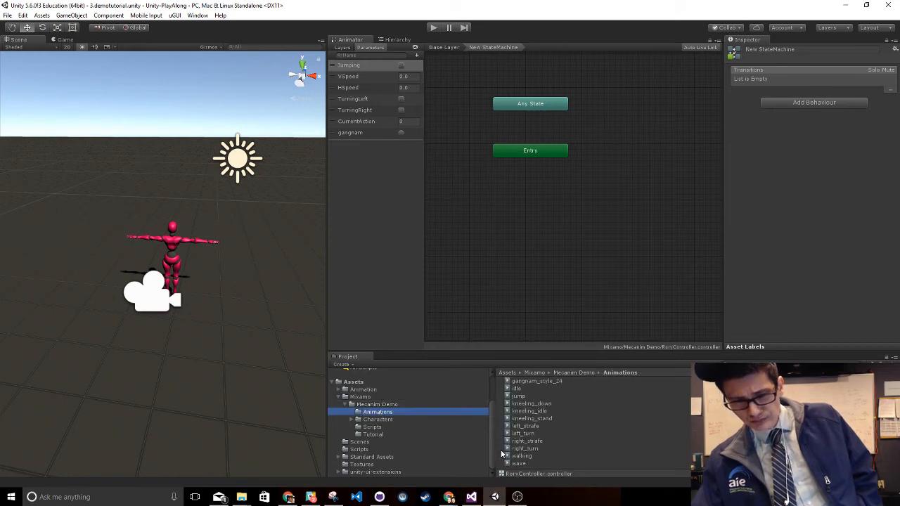
drag(532, 405, 594, 241)
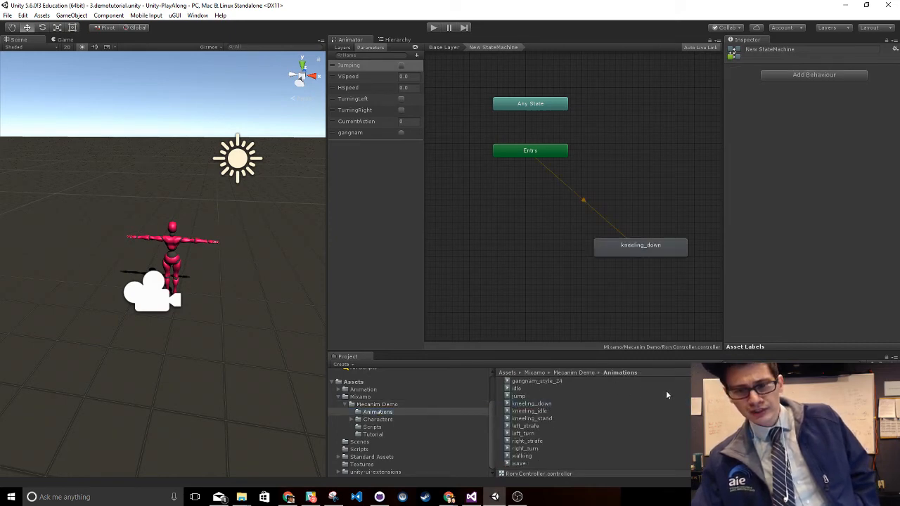
drag(534, 414, 645, 249)
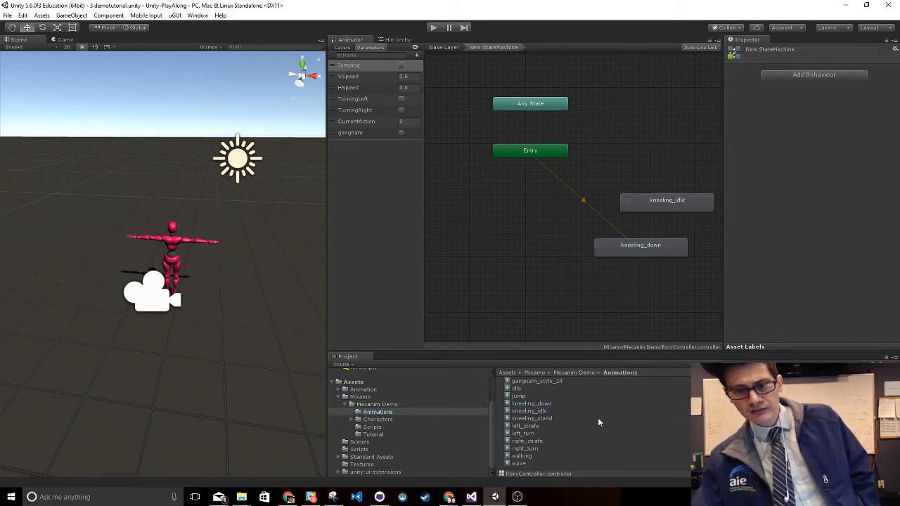
drag(547, 420, 641, 158)
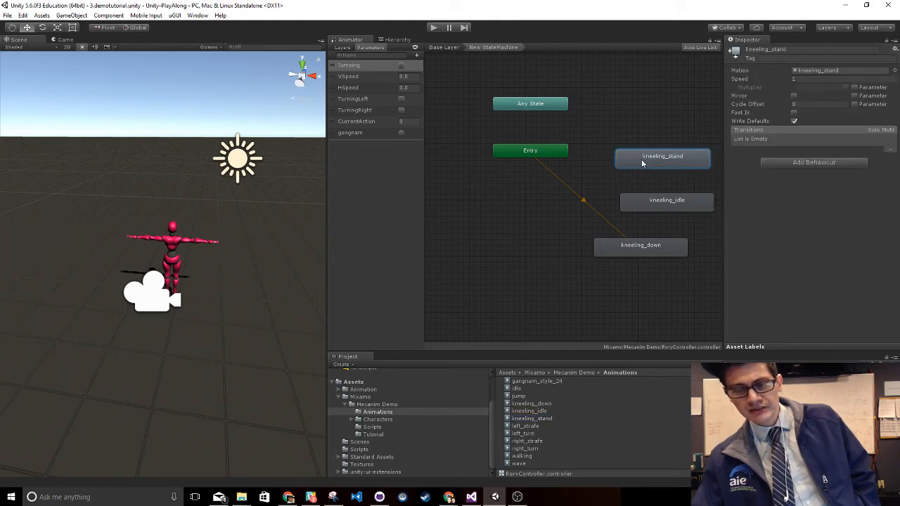
Rearrange the graph with kneeling_idle above kneeling_stand, kneeling_down below Entry, and Any State above kneeling_idle
drag(662, 204, 647, 204)
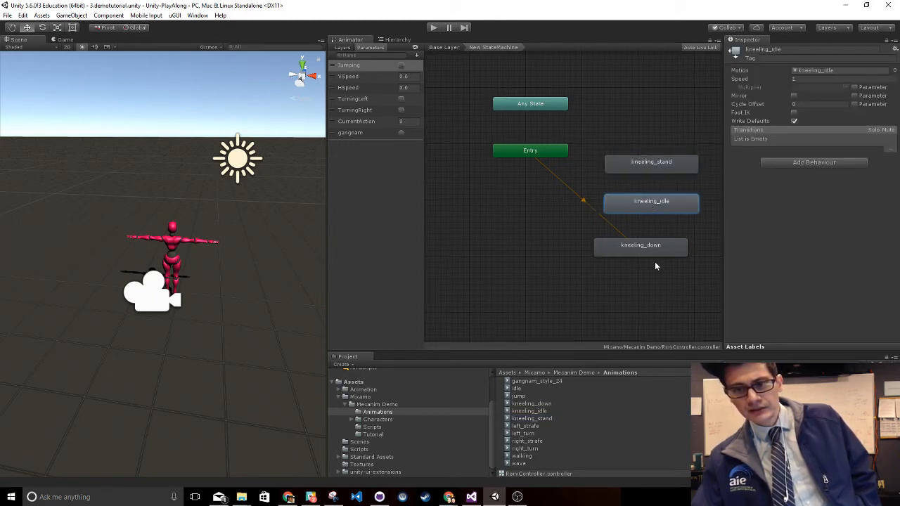
mouse_move(646, 250)
mouse_down()
mouse_move(663, 251)
mouse_move(657, 246)
mouse_up()
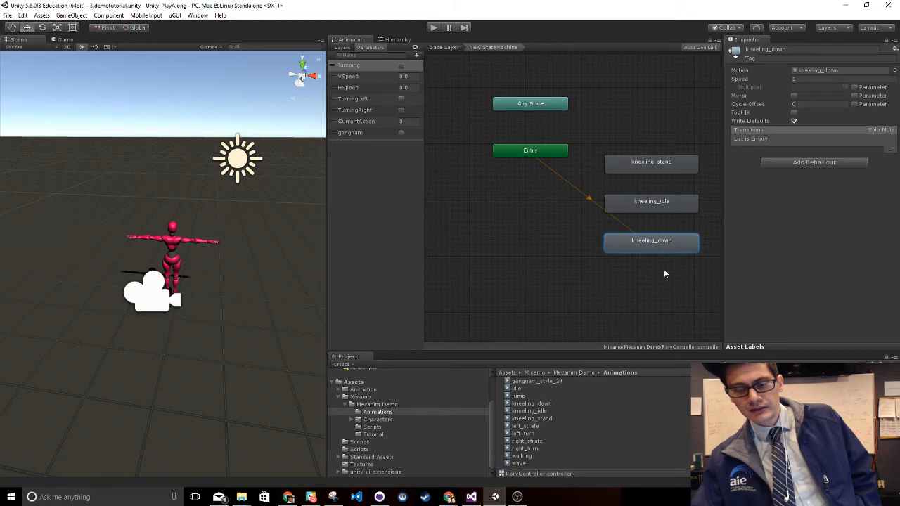
middle_drag(546, 218, 475, 230)
drag(589, 261, 510, 263)
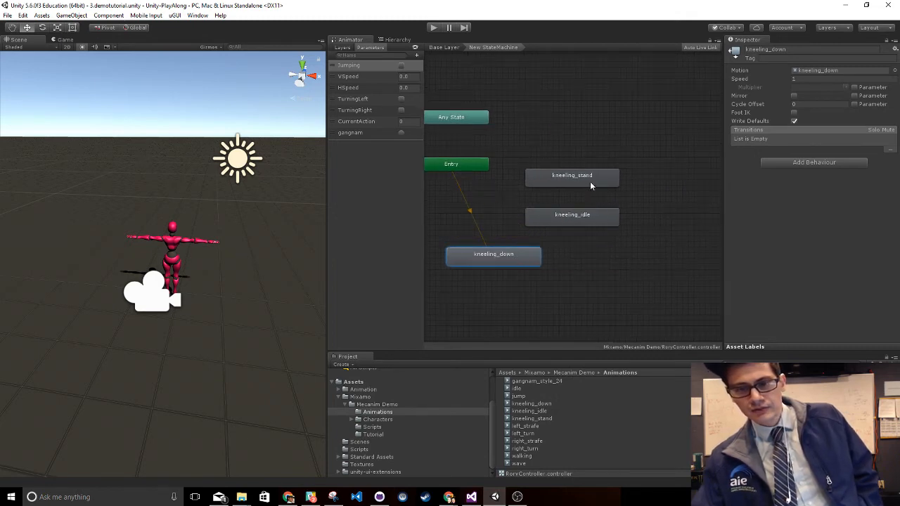
click(590, 182)
drag(582, 217, 599, 144)
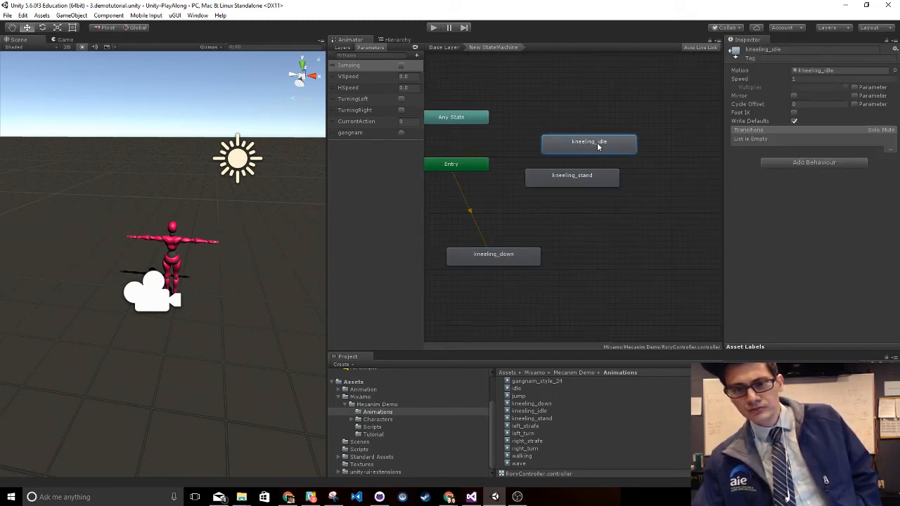
drag(590, 175, 609, 218)
drag(589, 145, 595, 180)
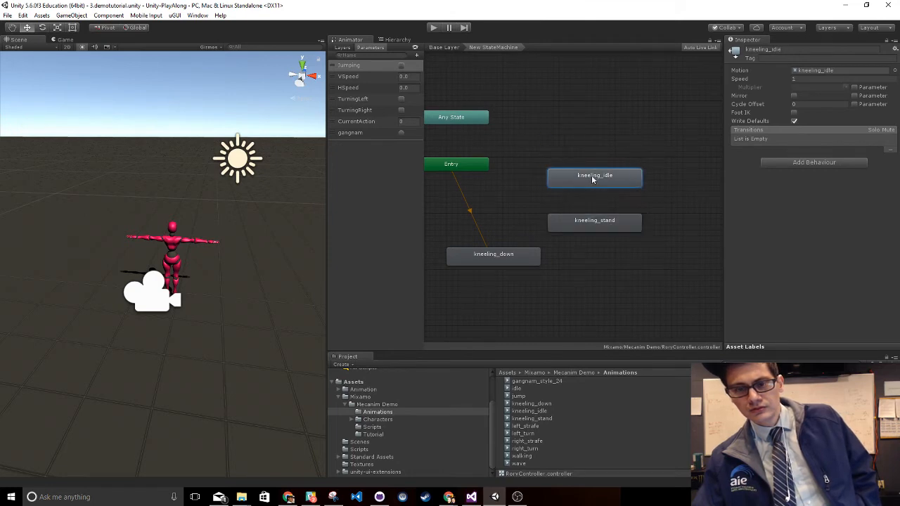
right_click(587, 121)
click(618, 85)
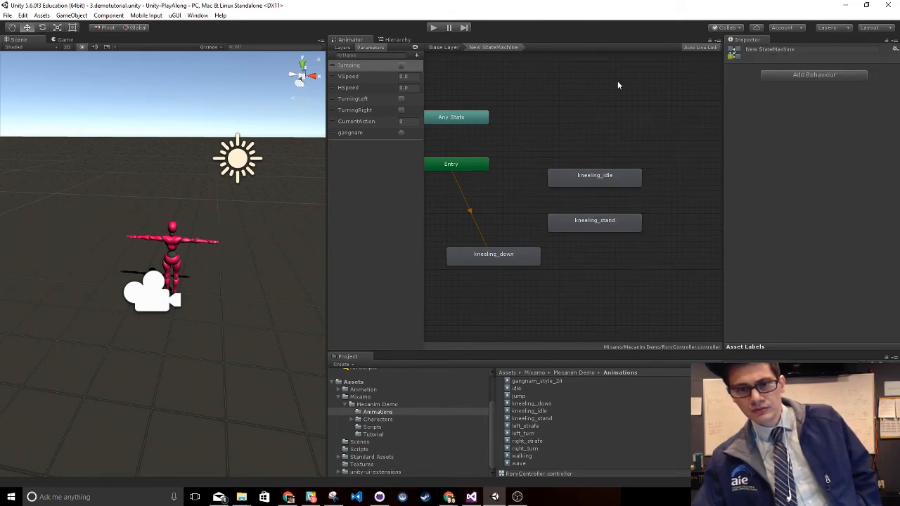
drag(478, 117, 600, 115)
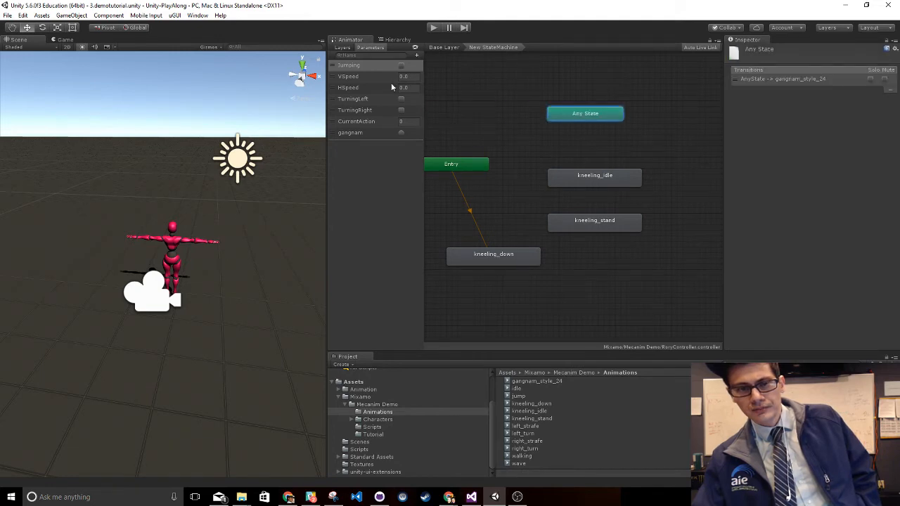
On the Base Layer, make a transition from IdleWalkingBlend to New StateMachine's kneeling_idle state and move New StateMachine farther below
click(444, 47)
middle_drag(560, 238, 557, 268)
right_click(549, 175)
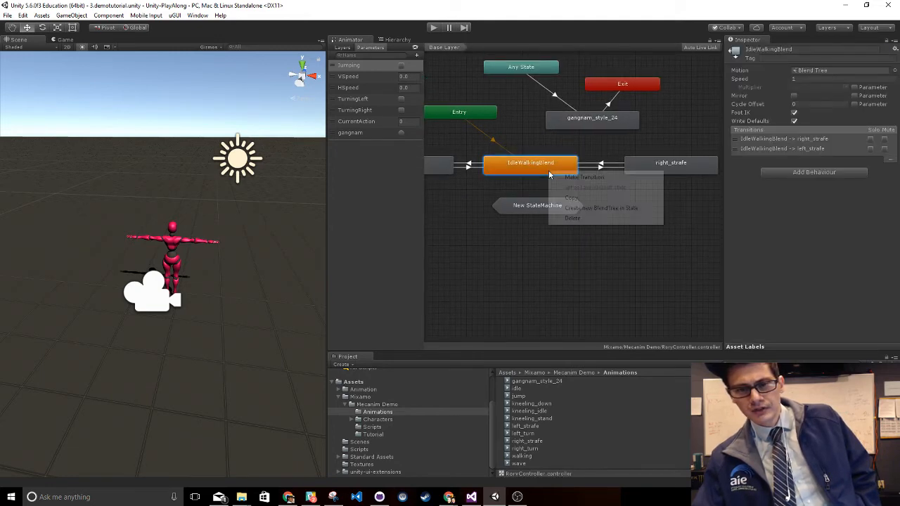
click(559, 177)
click(534, 207)
mouse_move(550, 218)
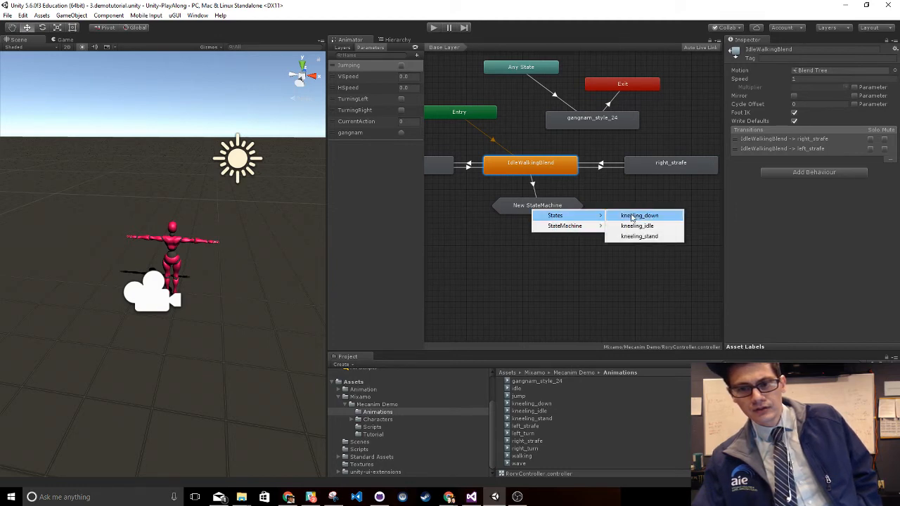
click(634, 227)
drag(556, 210, 554, 249)
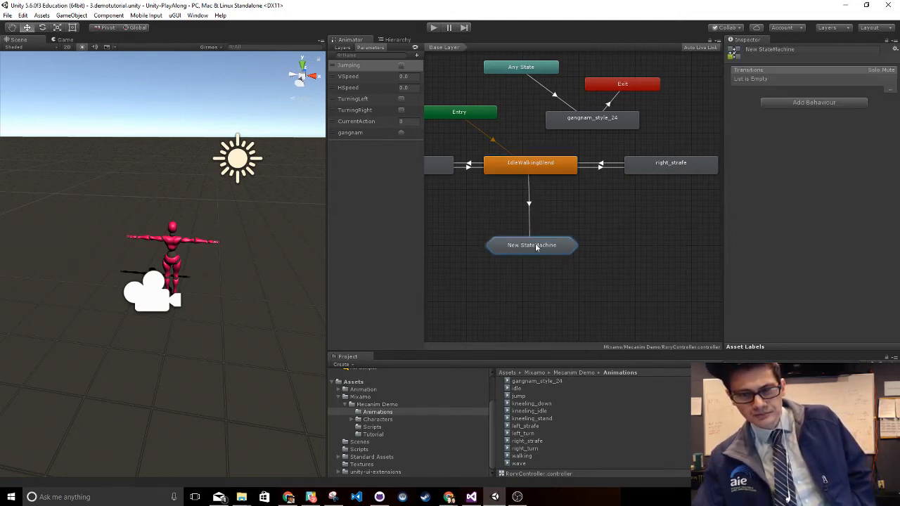
Inside New StateMachine, move (Up) Base Layer closer to the states and stack kneeling_idle, kneeling_down and kneeling_stand in that order
double_click(535, 251)
middle_drag(707, 193, 574, 199)
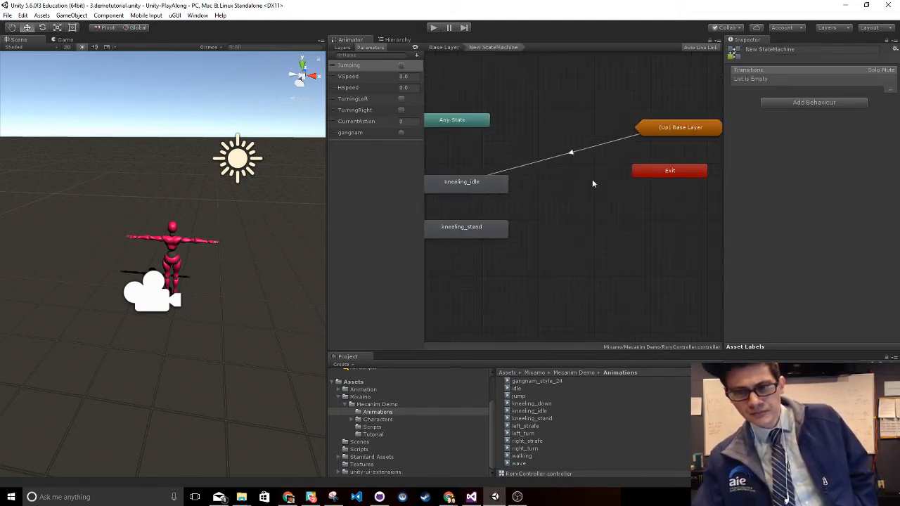
drag(683, 124, 619, 113)
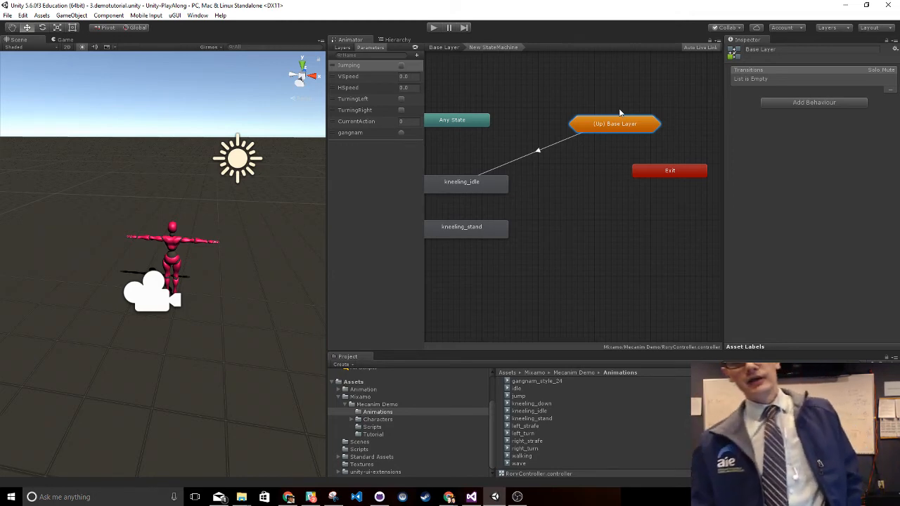
middle_drag(516, 223, 612, 171)
drag(494, 209, 578, 223)
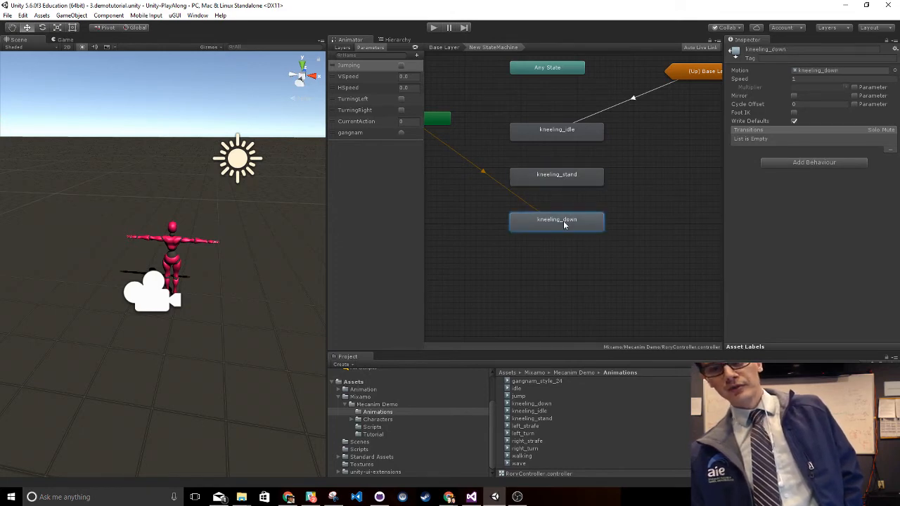
click(577, 134)
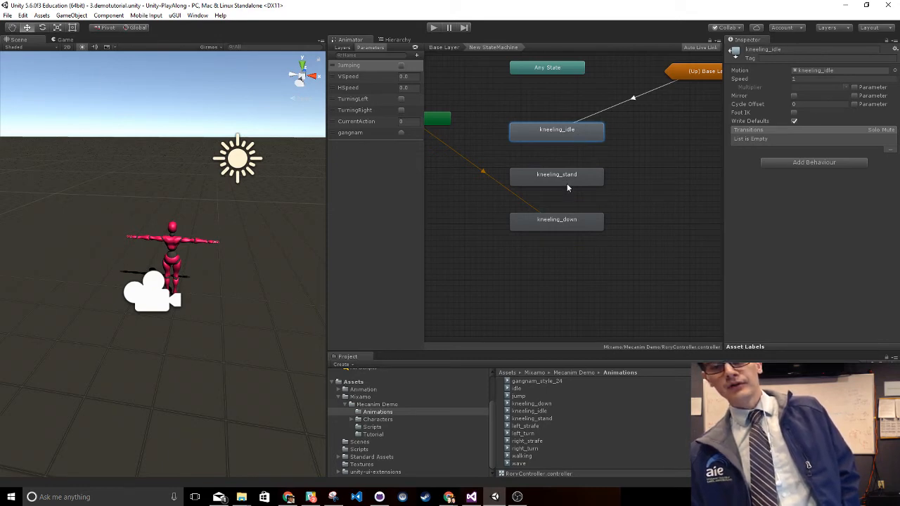
drag(567, 185, 574, 285)
Add transitions from kneeling_idle to kneeling_down and from kneeling_down to kneeling_stand, and tighten the spacing between the three states
right_click(573, 134)
click(595, 140)
click(556, 222)
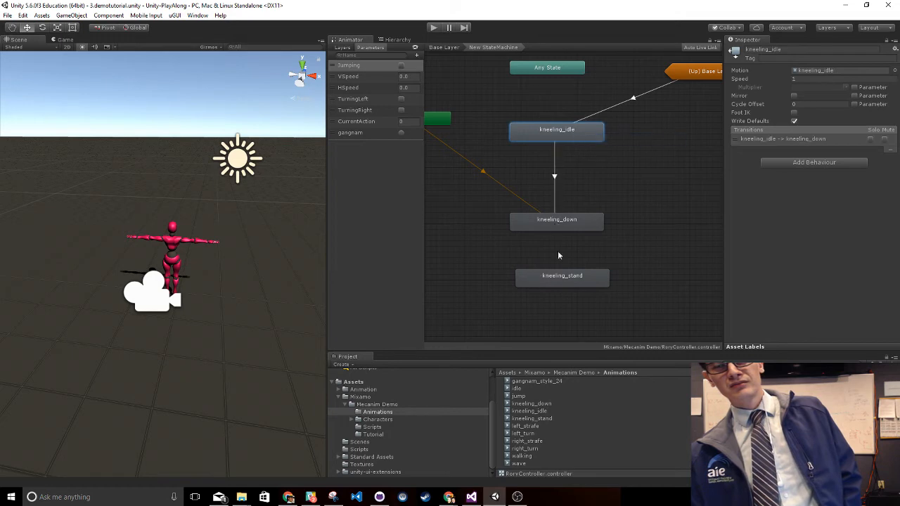
right_click(560, 224)
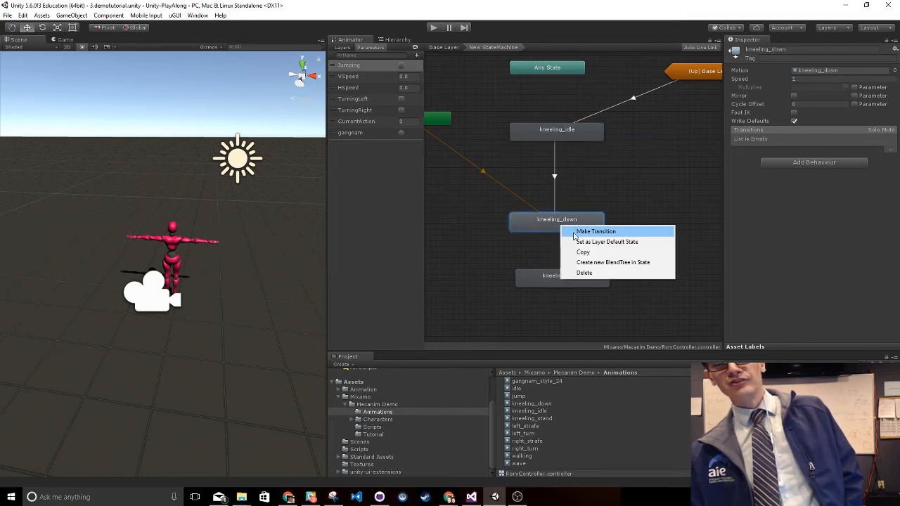
click(578, 233)
click(558, 287)
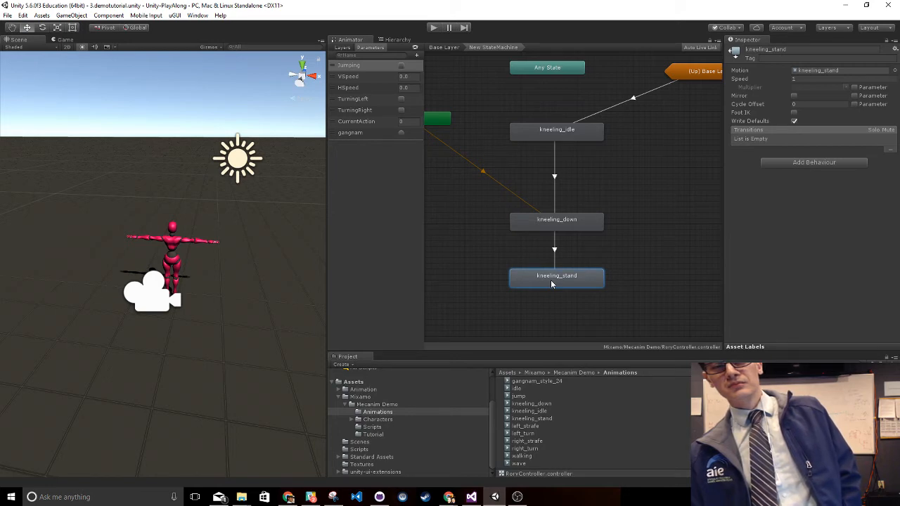
drag(559, 227, 563, 175)
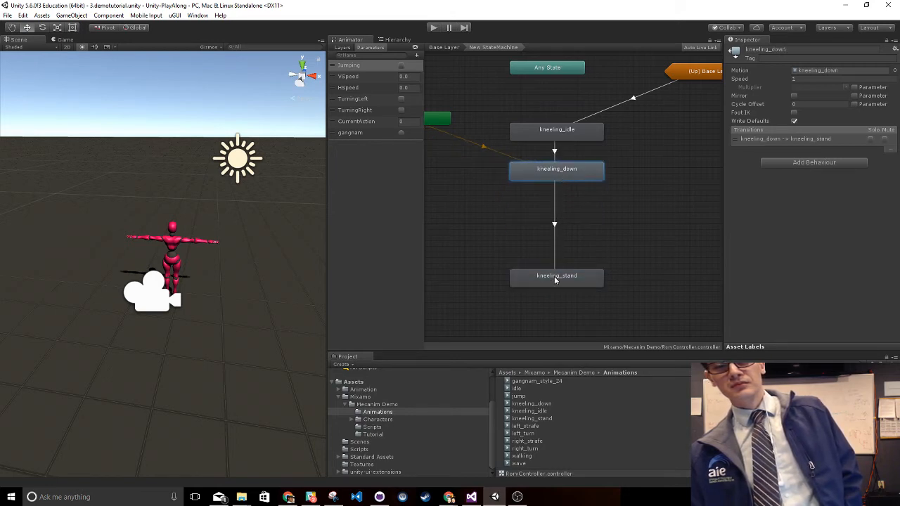
drag(555, 280, 550, 218)
right_click(590, 220)
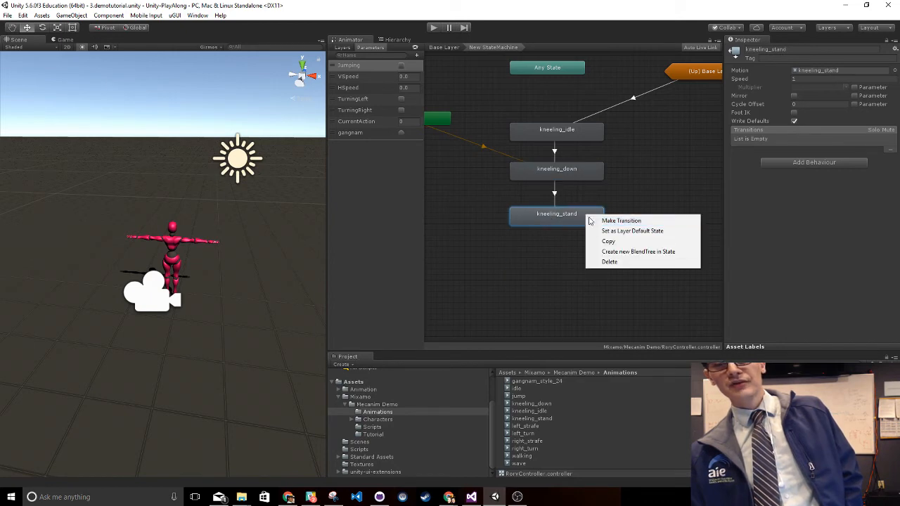
click(592, 221)
click(708, 74)
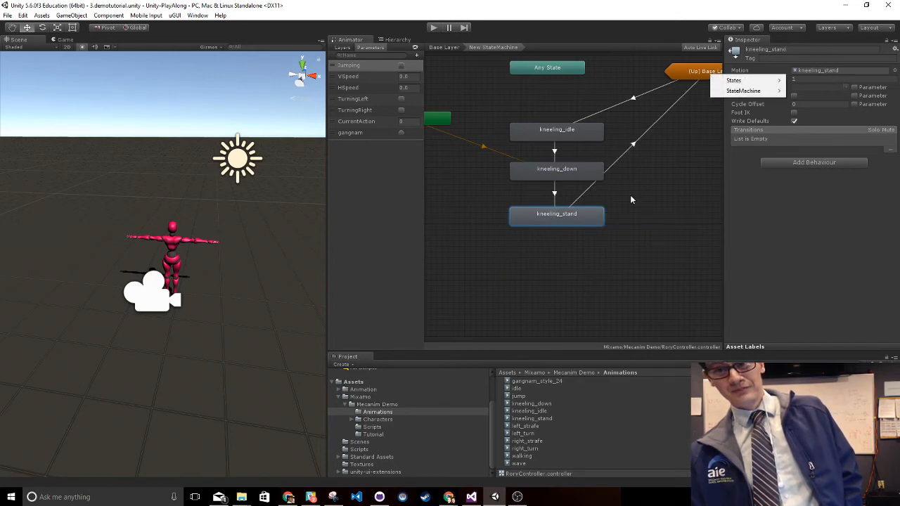
click(556, 226)
Lower kneeling_stand, make a transition from it to the Base Layer's IdleWalkingBlend state, and move (Up) Base Layer closer to the kneeling states
drag(559, 208, 564, 246)
right_click(561, 240)
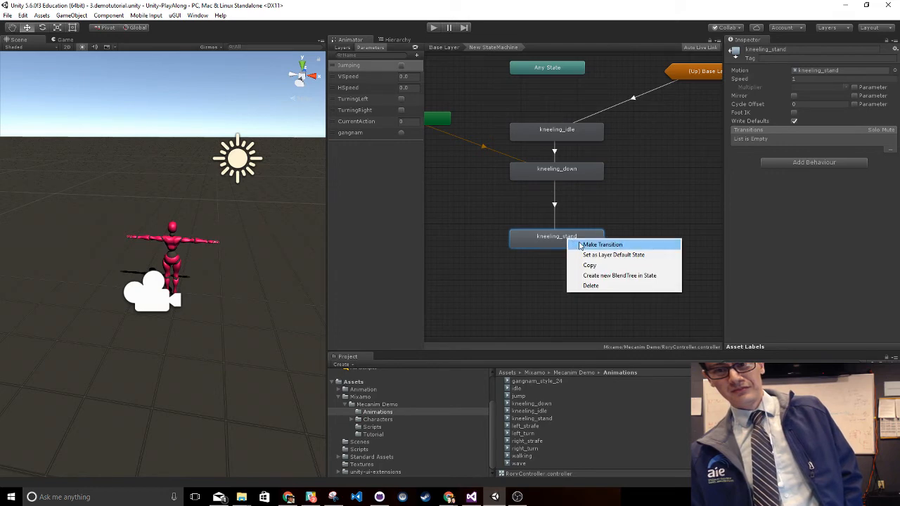
click(590, 242)
click(696, 75)
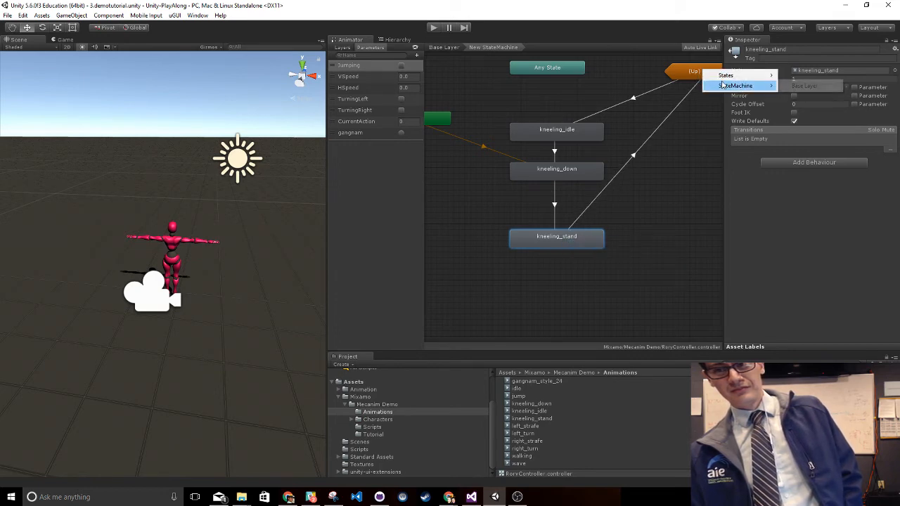
mouse_move(735, 75)
click(809, 75)
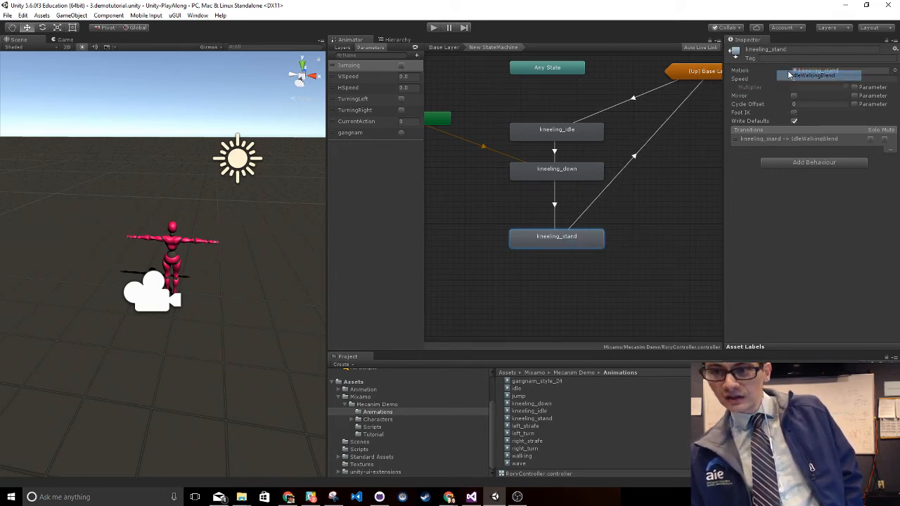
drag(698, 74, 663, 107)
click(619, 162)
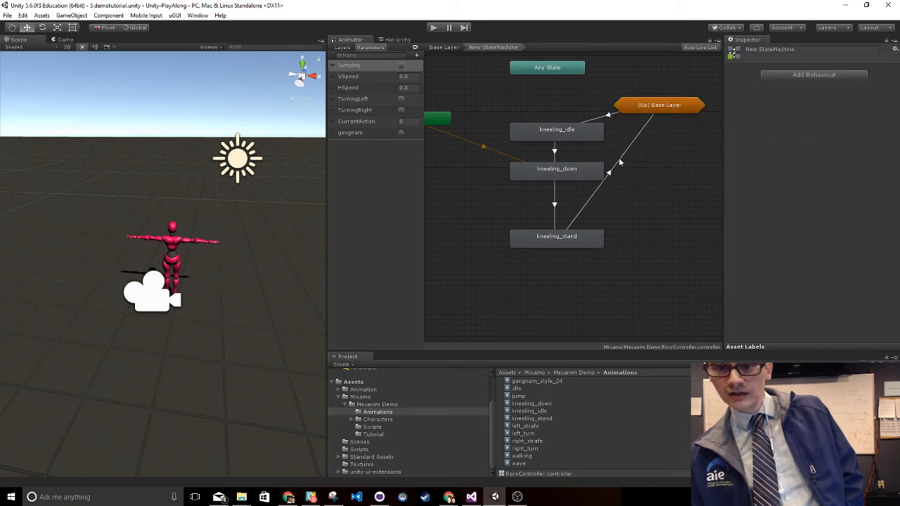
Add a condition requiring Jumping to be true to the transition from IdleWalkingBlend to kneeling_idle
click(609, 117)
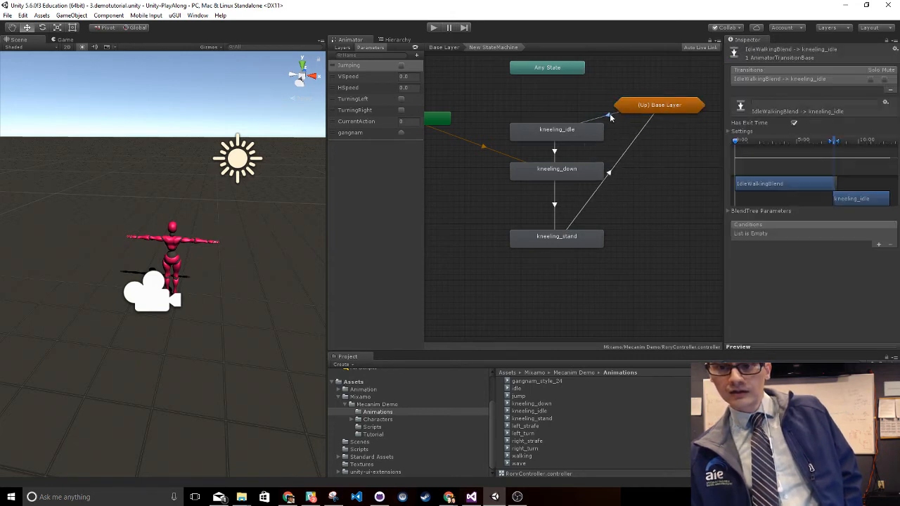
click(878, 245)
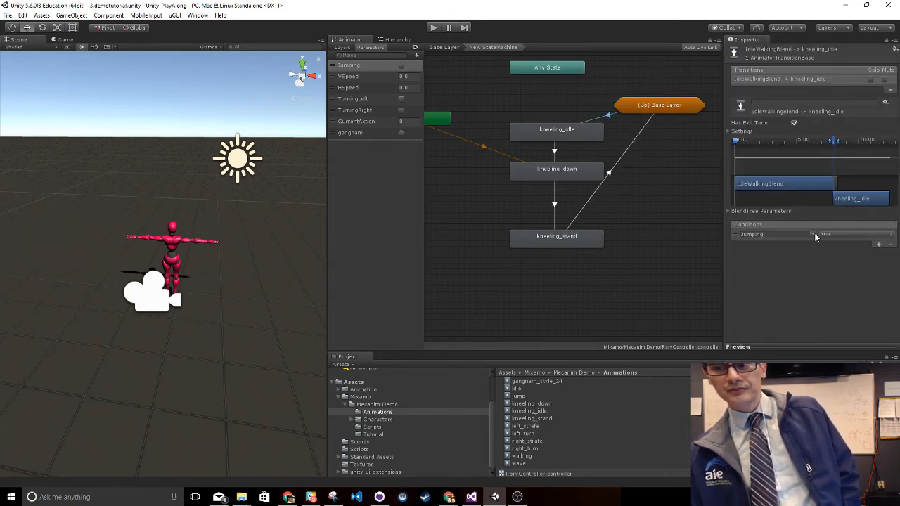
click(814, 234)
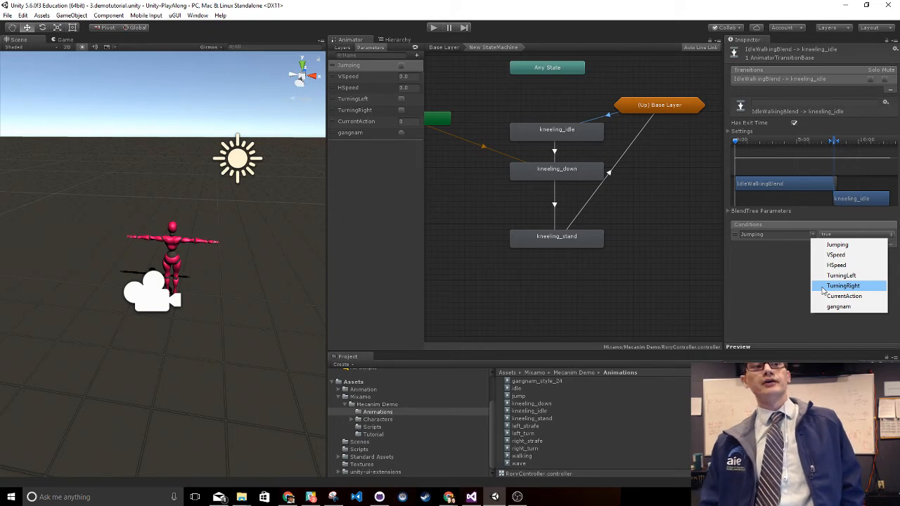
click(789, 274)
click(812, 237)
click(846, 244)
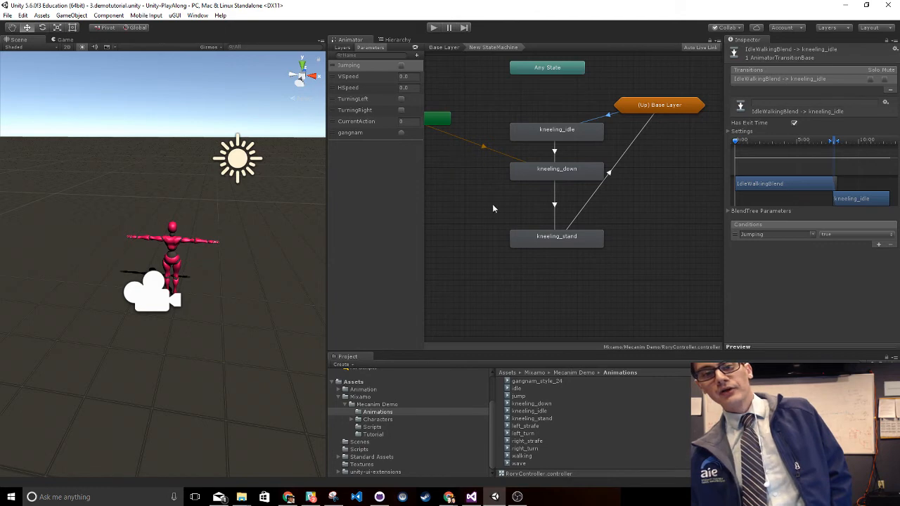
Add a trigger parameter named kneel to the Animator's parameters
click(417, 57)
click(428, 99)
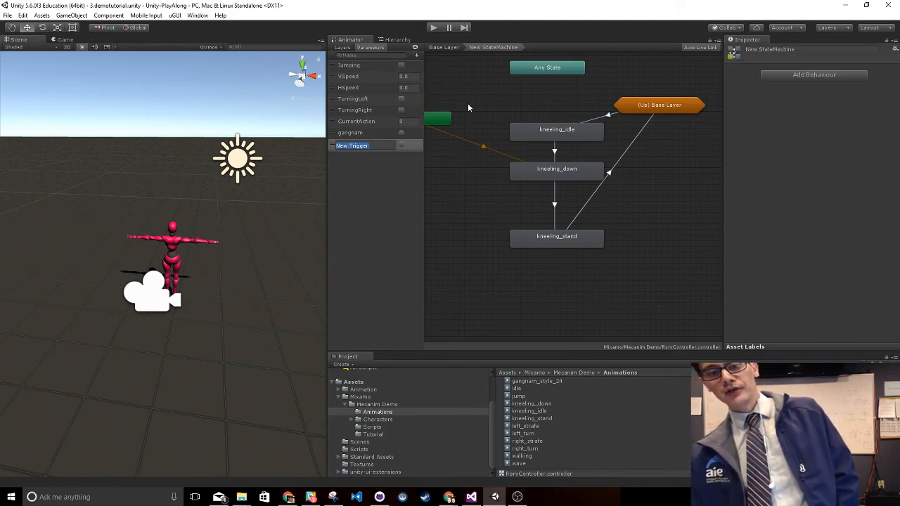
text(kneel)
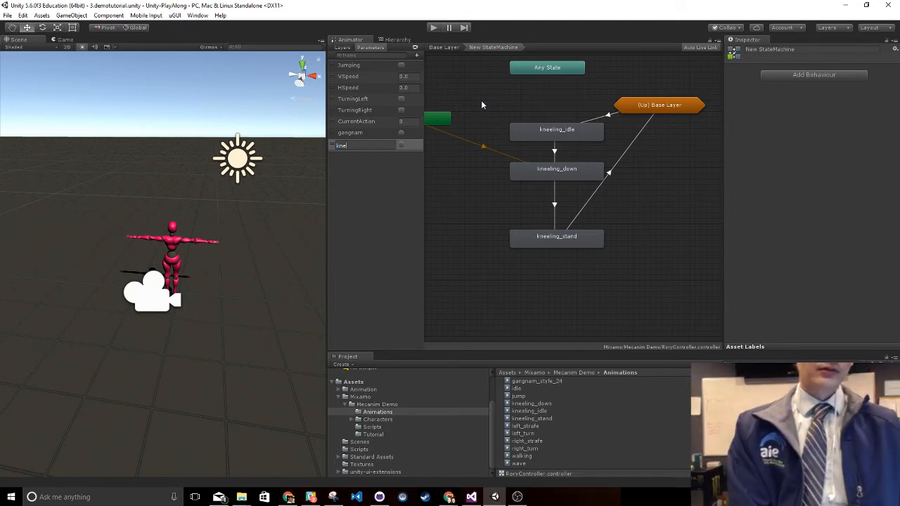
key(Return)
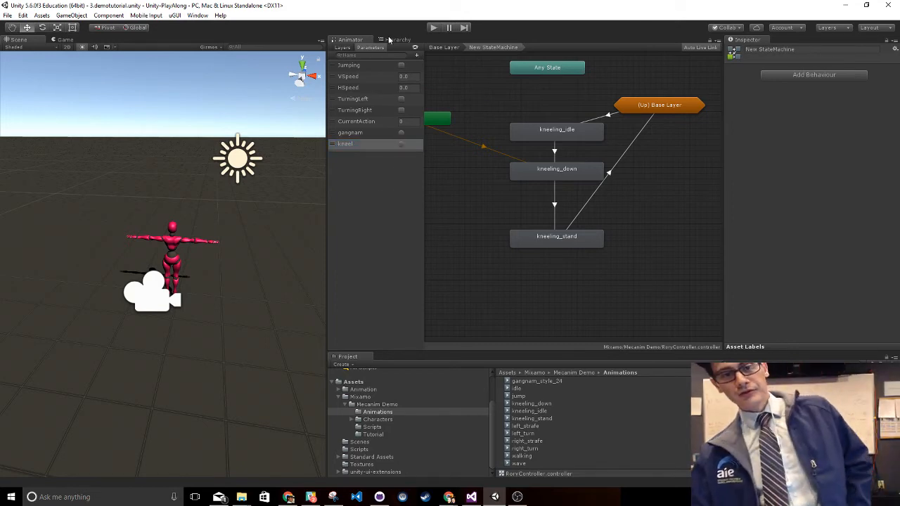
Open the ThirdPersonControllerBehaviour script attached to Example Character Prefab Beta in Visual Studio
click(395, 40)
click(369, 108)
click(383, 70)
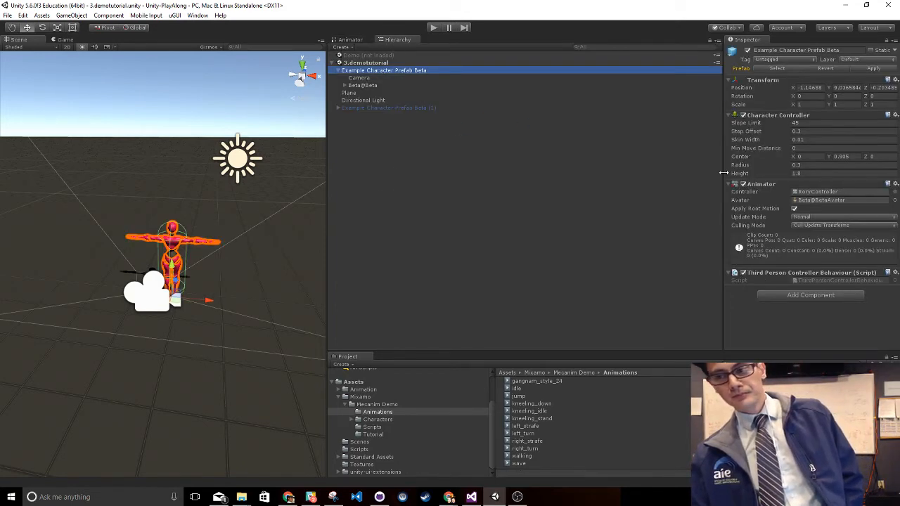
double_click(810, 280)
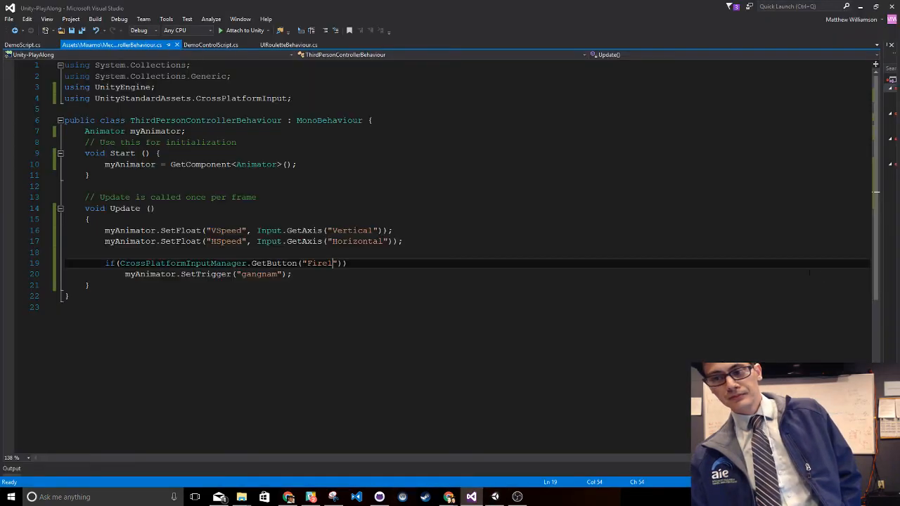
Duplicate the Fire1 if statement and its gangnam SetTrigger line directly below the original in Update, and save the script
double_click(260, 274)
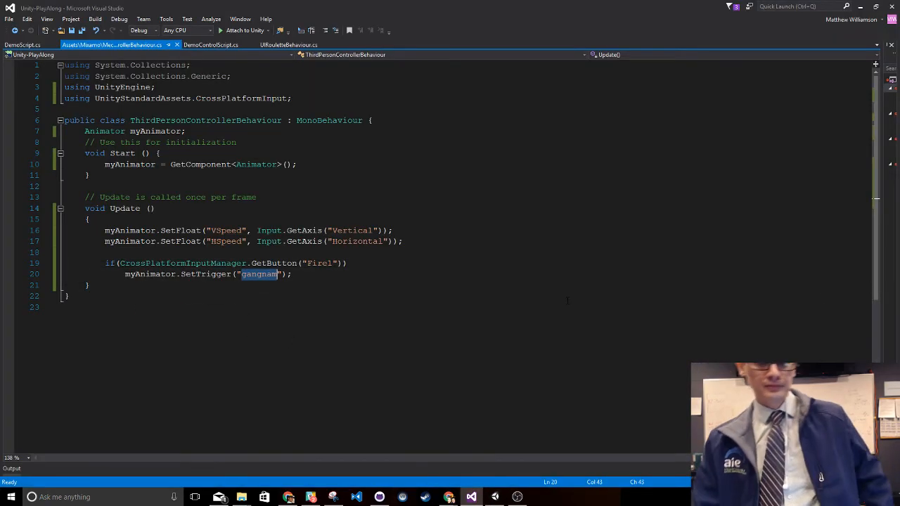
key(Up)
key(Home)
key(shift+End)
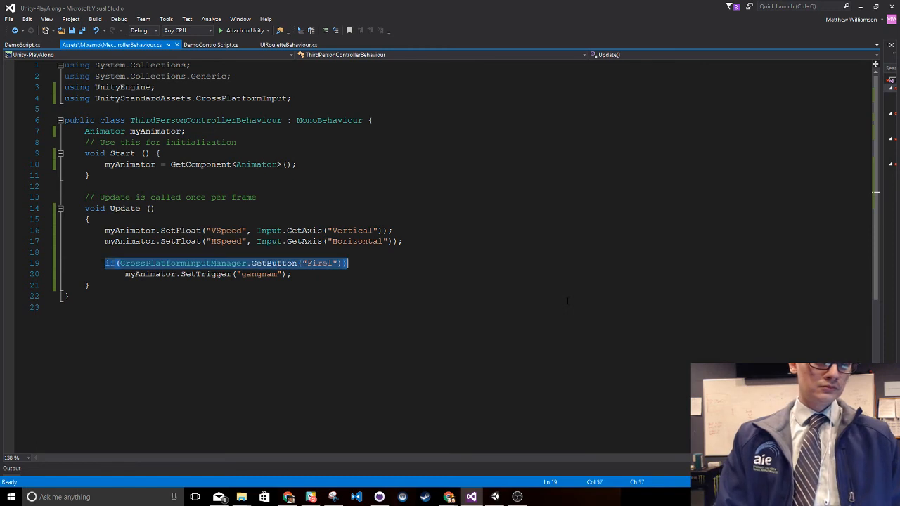
key(shift+Down)
key(ctrl+c)
key(End)
key(Return)
key(ctrl+v)
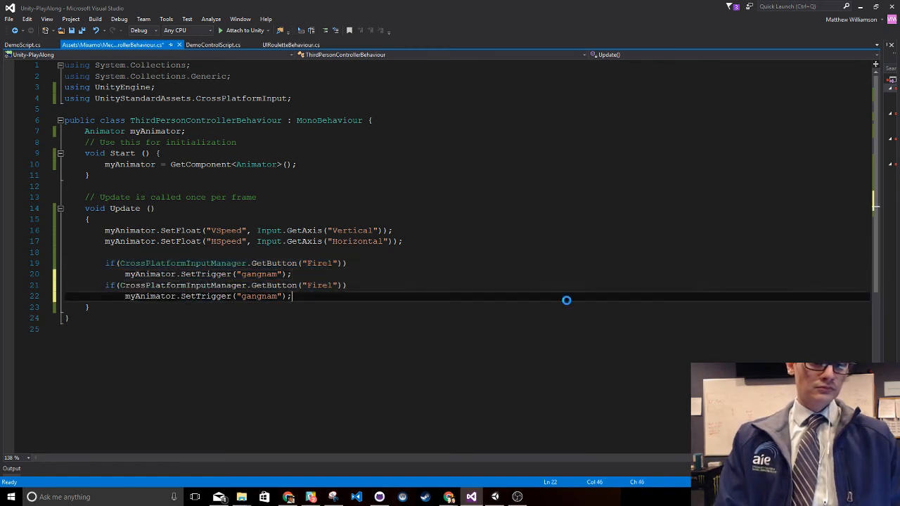
key(ctrl+s)
Change the duplicated if statement to check the Fire2 button and set the "kneel" trigger
key(Up)
key(End)
key(BackSpace)
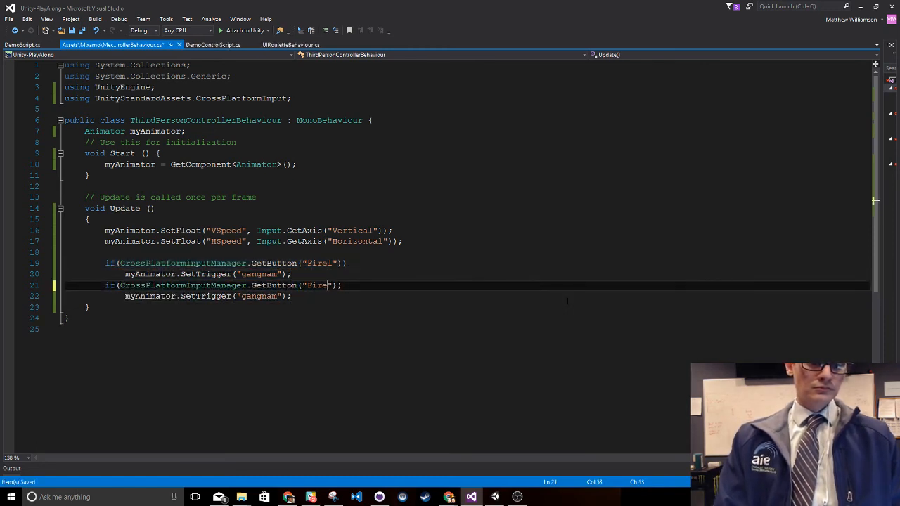
key(ctrl+s)
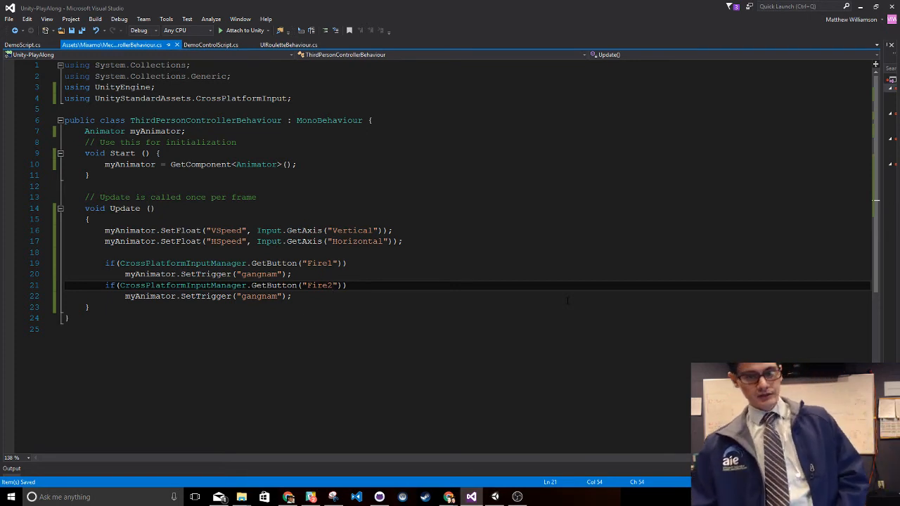
double_click(255, 296)
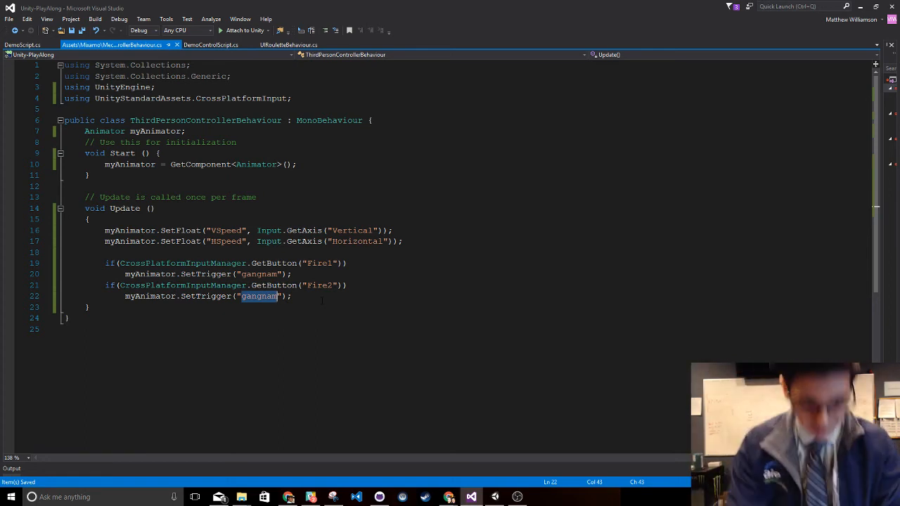
text(kneel)
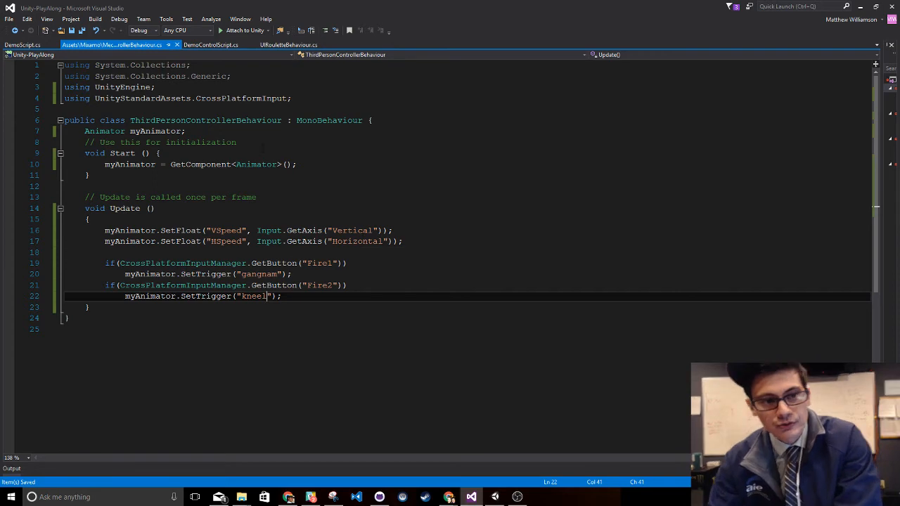
Examine DemoControlScript.cs for how it handles turning, toggleable animations and the combined kneeling action
click(35, 45)
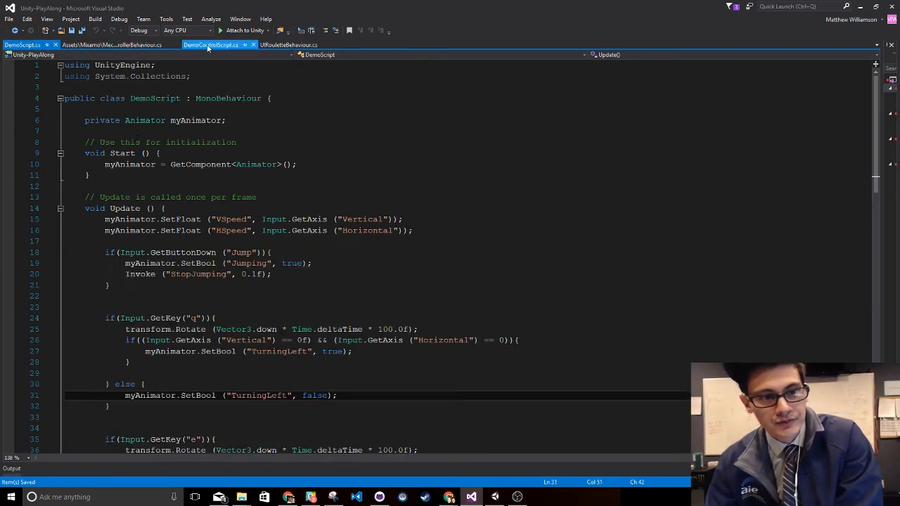
click(207, 45)
ctrl+scroll(505, 200, down, 2)
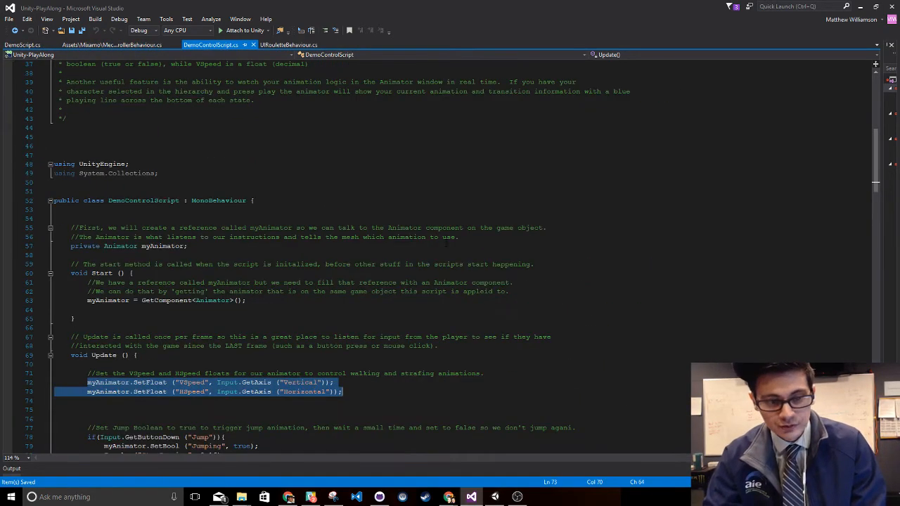
scroll(480, 247, up, 5)
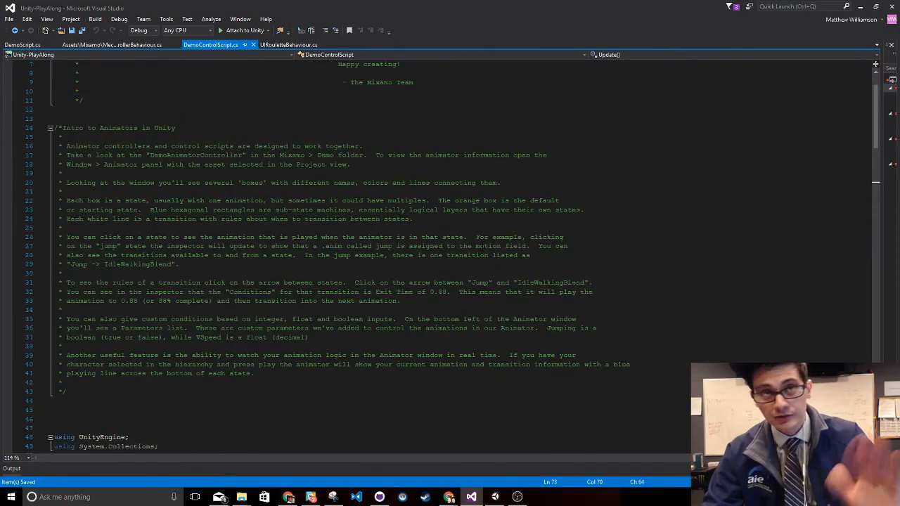
scroll(477, 249, down, 8)
scroll(478, 249, down, 20)
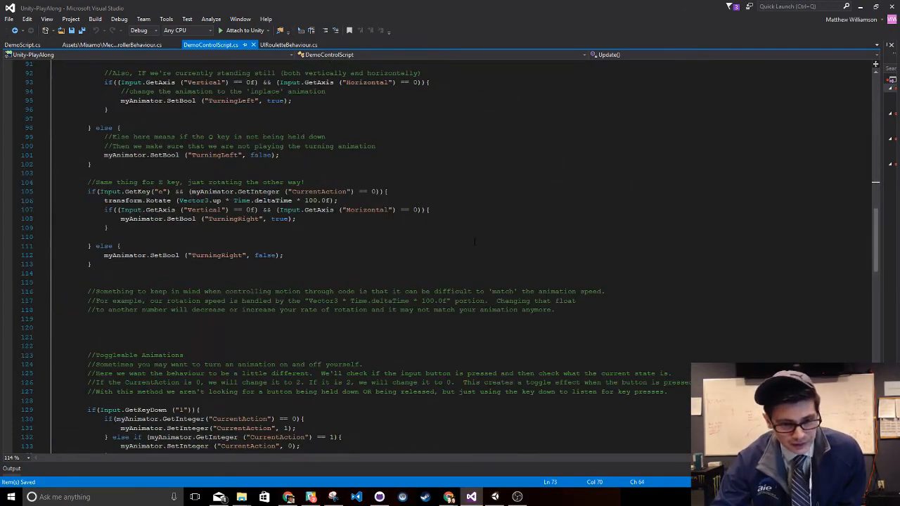
scroll(475, 242, up, 9)
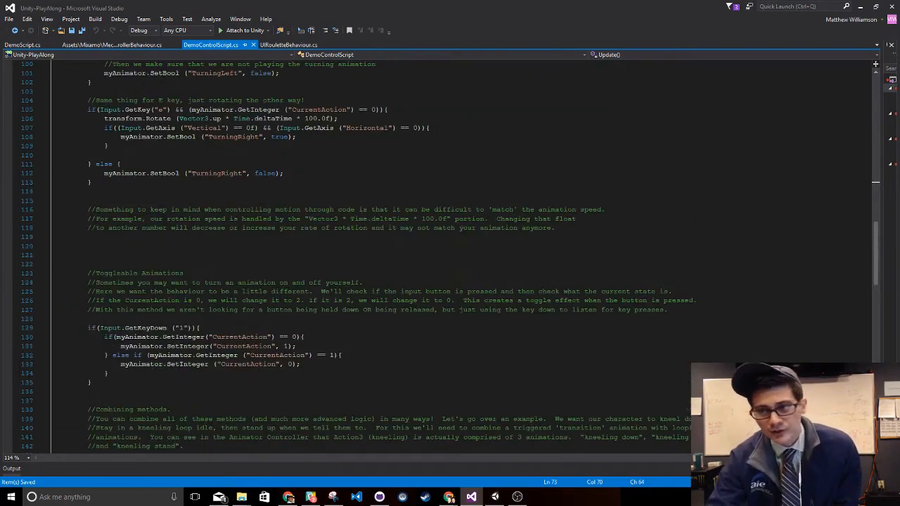
Switch back to Unity, select Example Character Prefab Beta, and show the Base Layer of its Animator graph
click(860, 6)
click(603, 209)
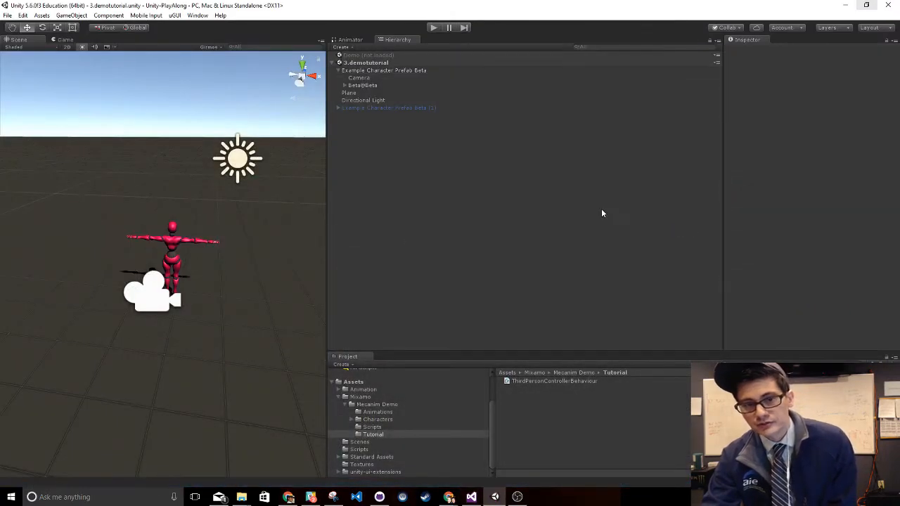
click(414, 71)
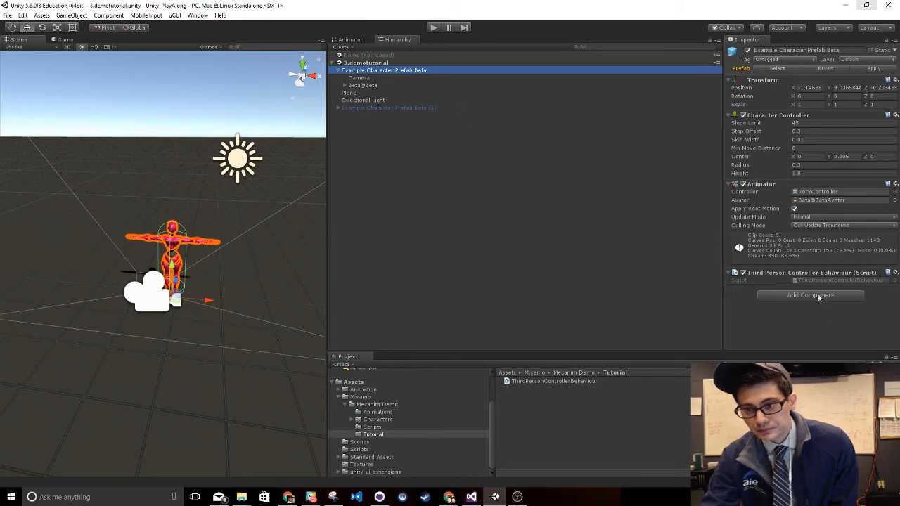
click(347, 40)
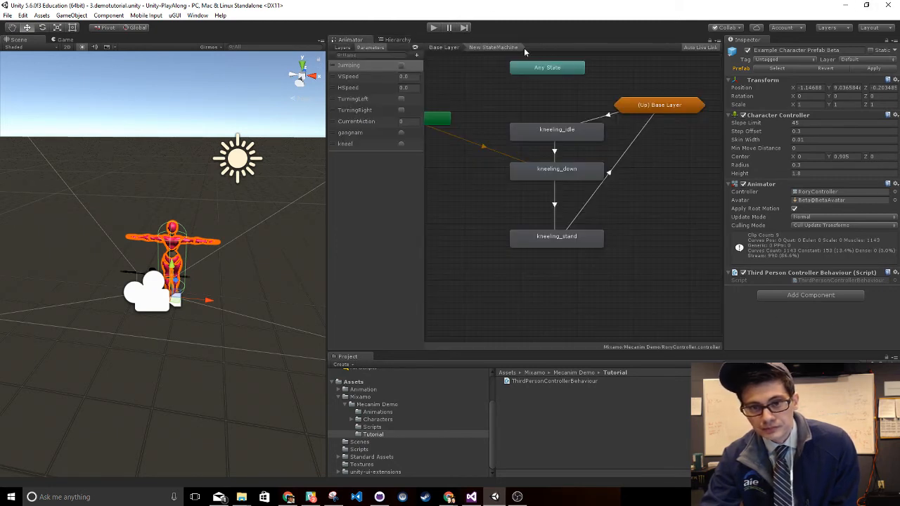
click(670, 109)
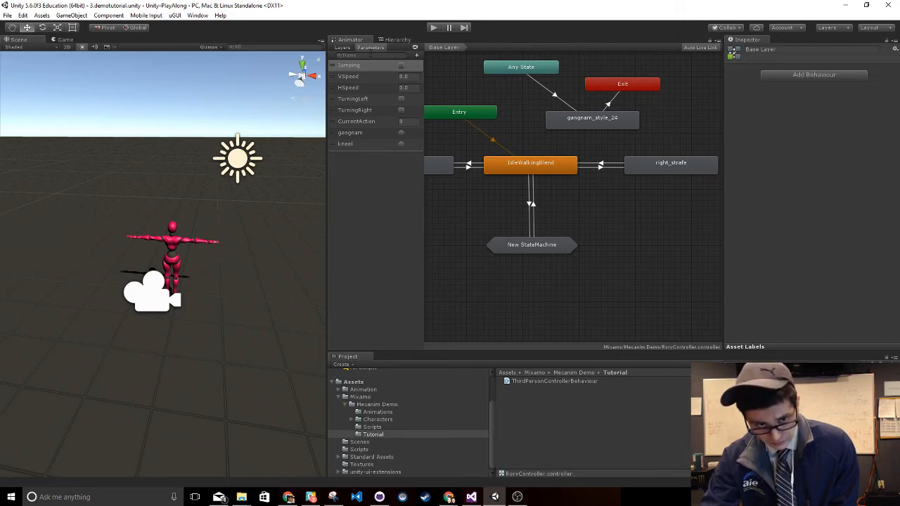
Locate the RoryController asset from Example Character Prefab Beta's Animator component and return to the Animator graph
click(394, 40)
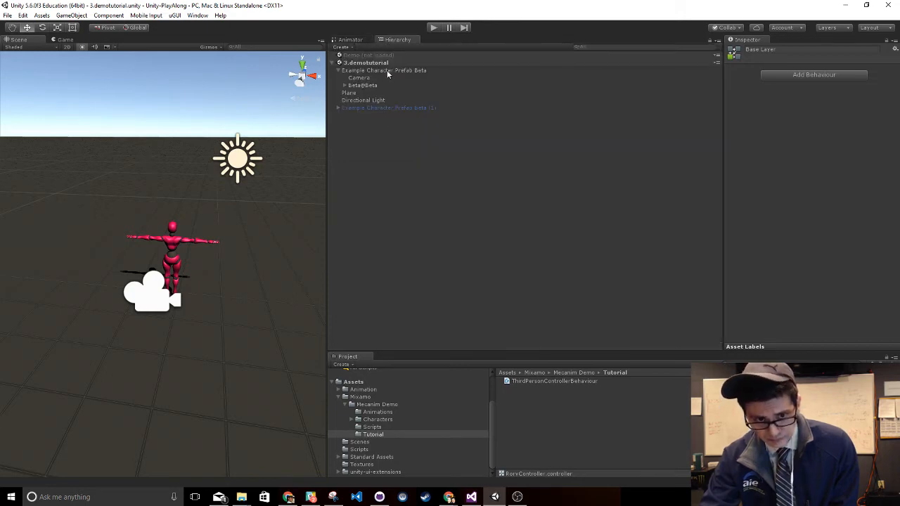
click(390, 71)
click(348, 40)
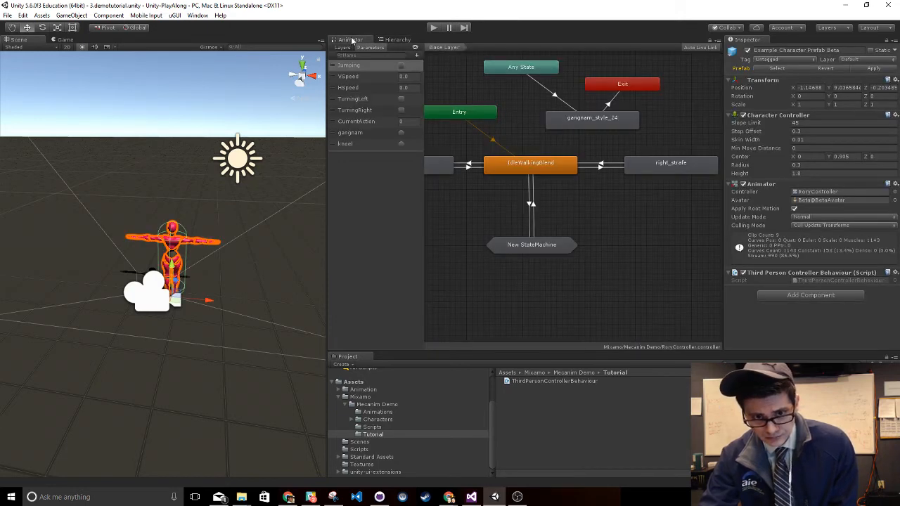
click(390, 42)
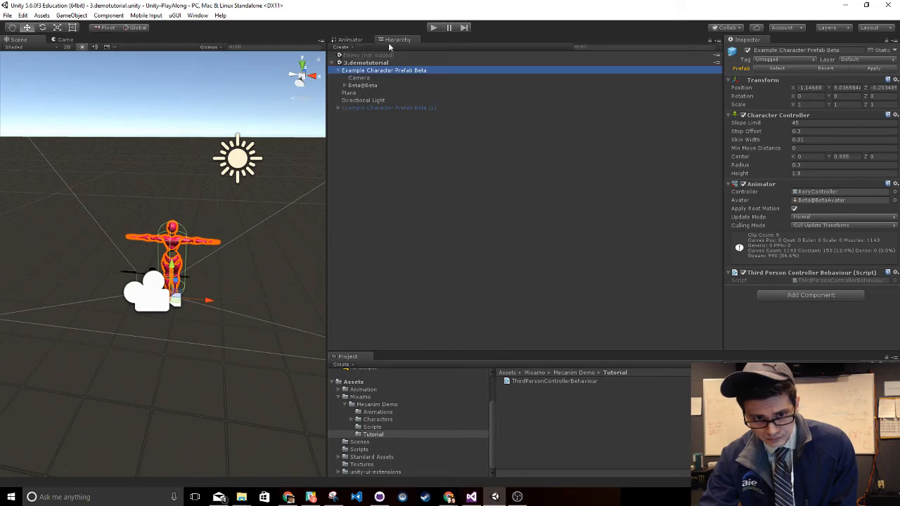
click(848, 191)
click(347, 40)
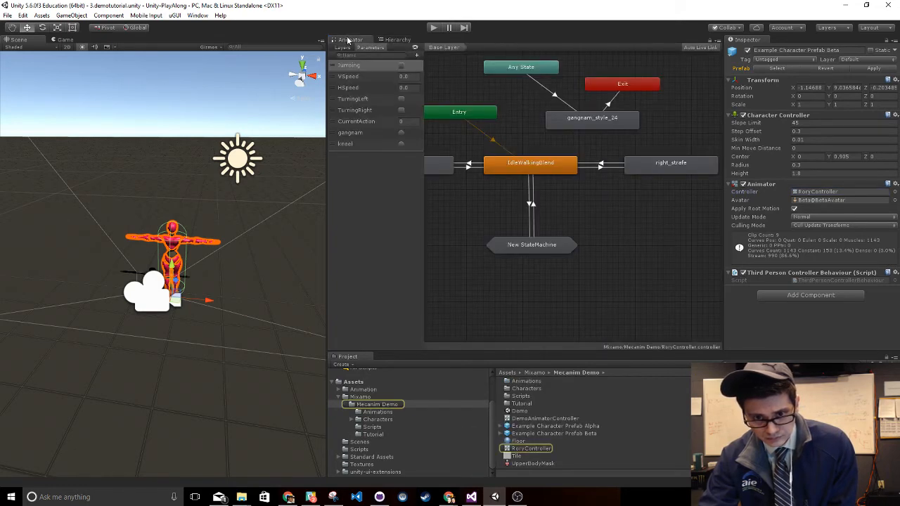
Run the scene and set the condition of the Base Layer transition from IdleWalkingBlend into New StateMachine to kneel
click(397, 40)
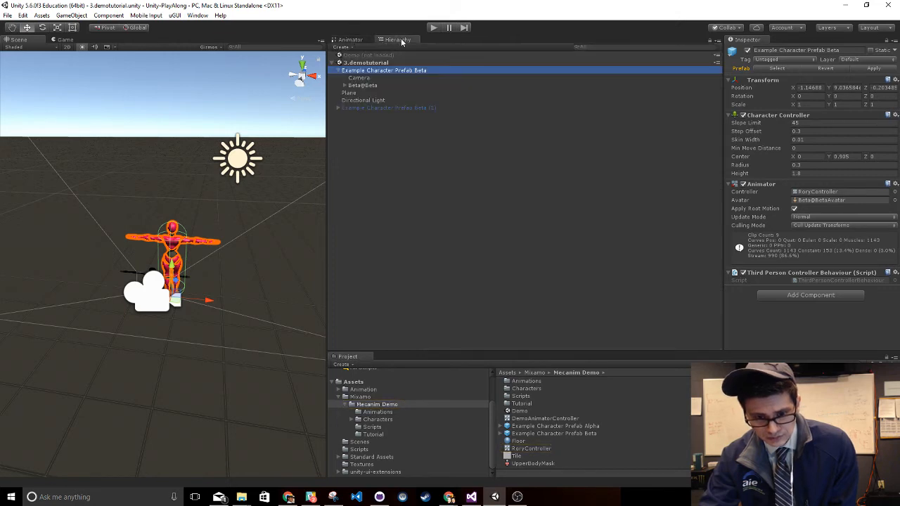
click(433, 29)
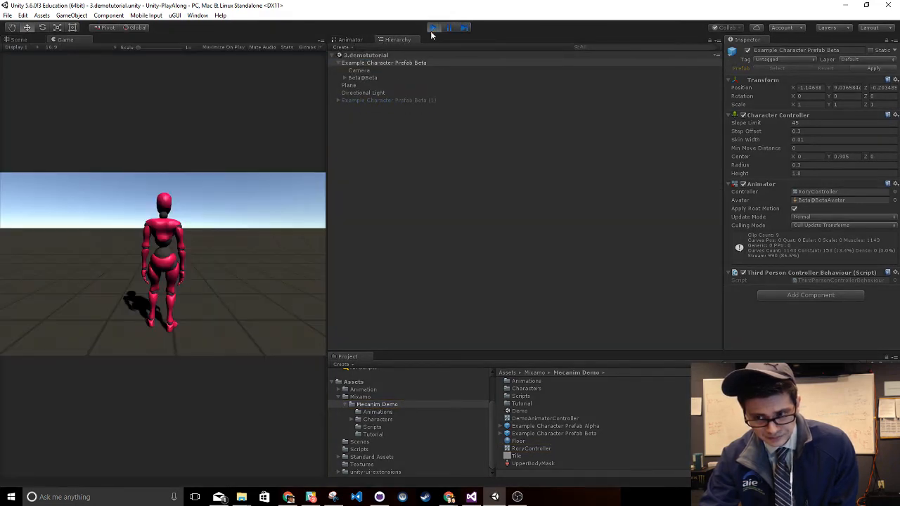
click(350, 40)
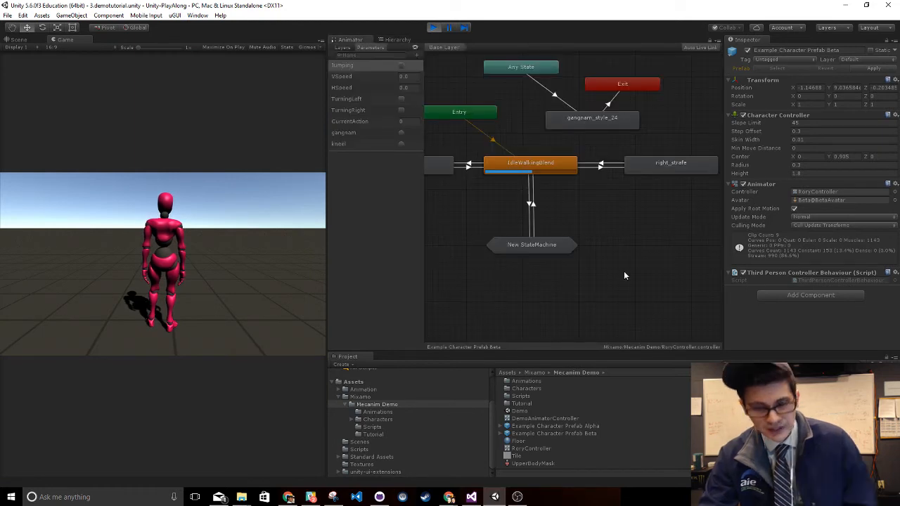
click(530, 205)
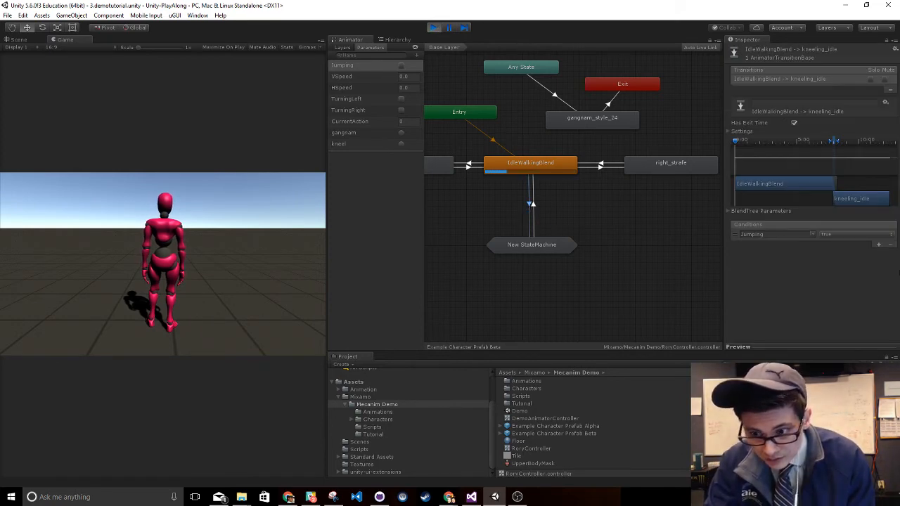
click(813, 236)
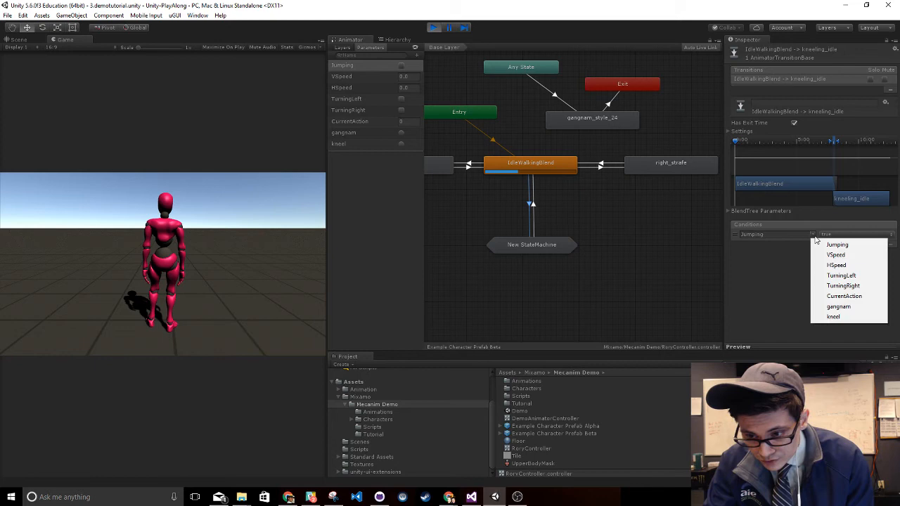
click(841, 317)
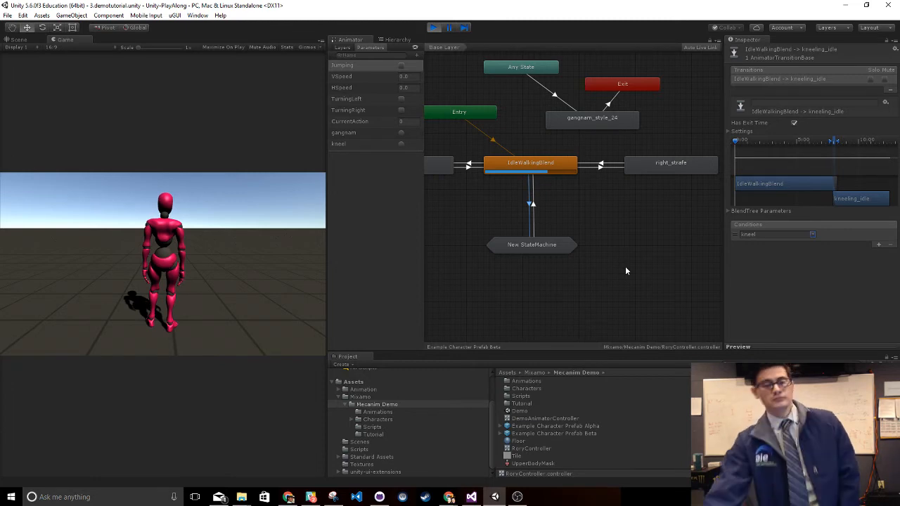
Stop the play test, delete the gangnam_style_24 state from the Base Layer, and rerun the scene to test the character's movement
click(237, 261)
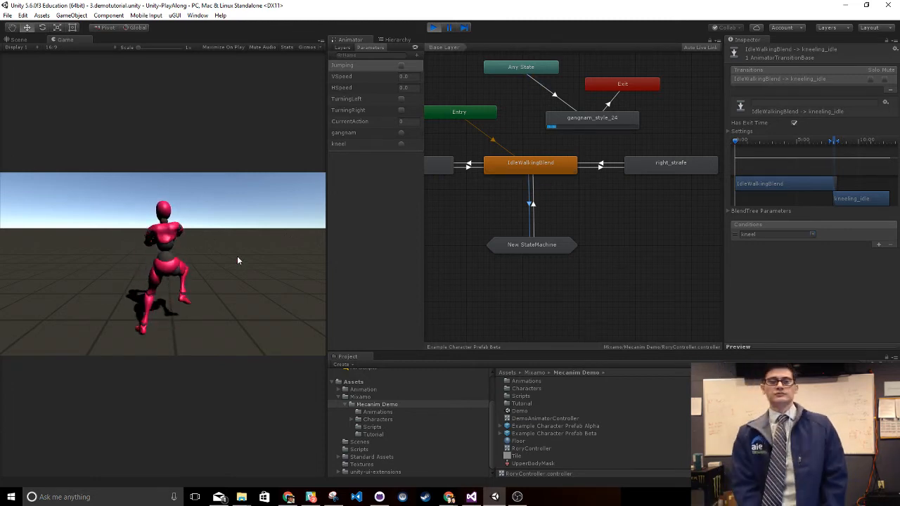
click(433, 27)
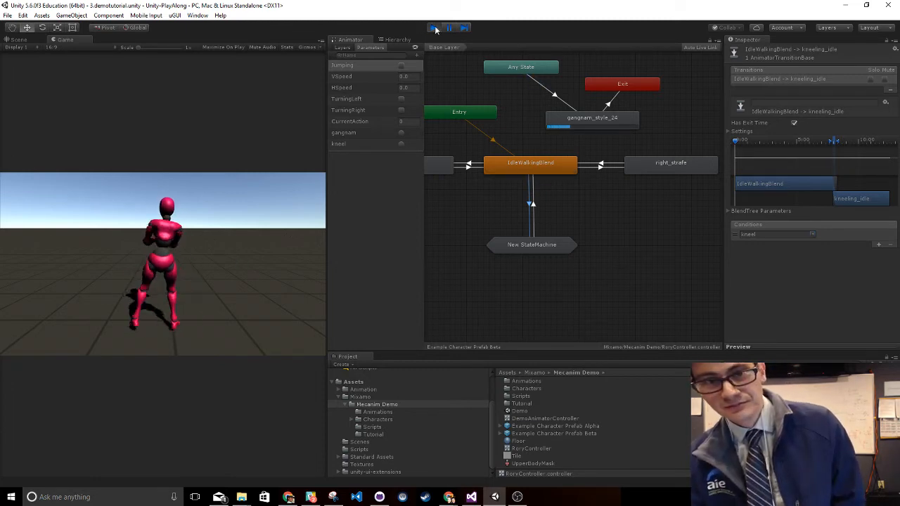
click(615, 126)
right_click(599, 119)
click(622, 166)
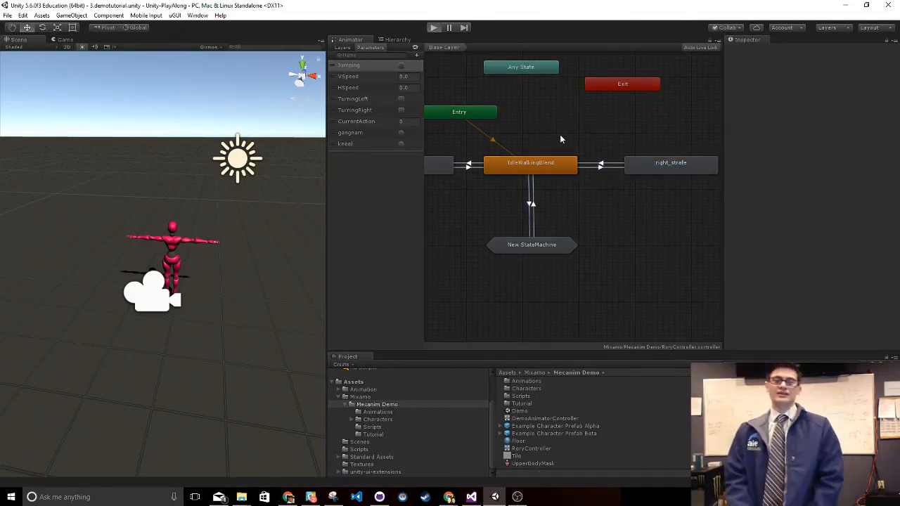
key(ctrl+p)
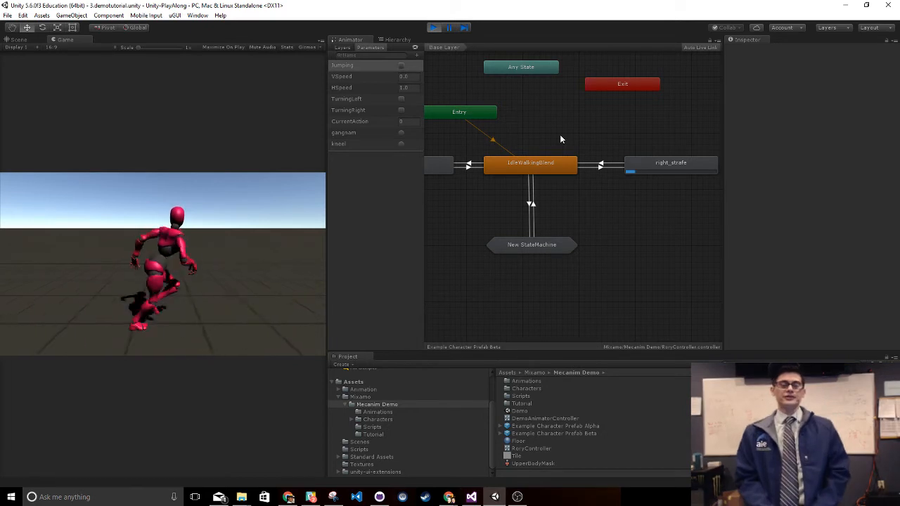
key(s)
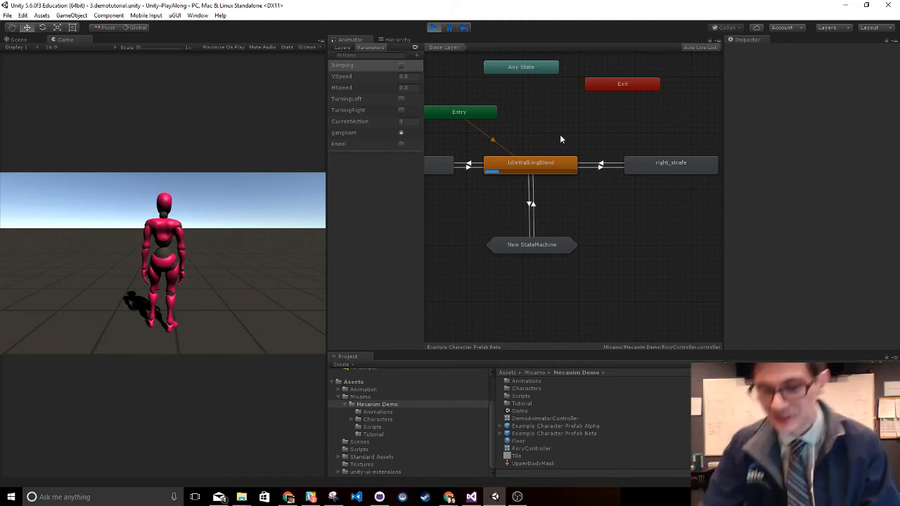
Preview the kneeling_down clip from the Animations folder on Example Character Prefab Beta in an enlarged Inspector preview
click(399, 410)
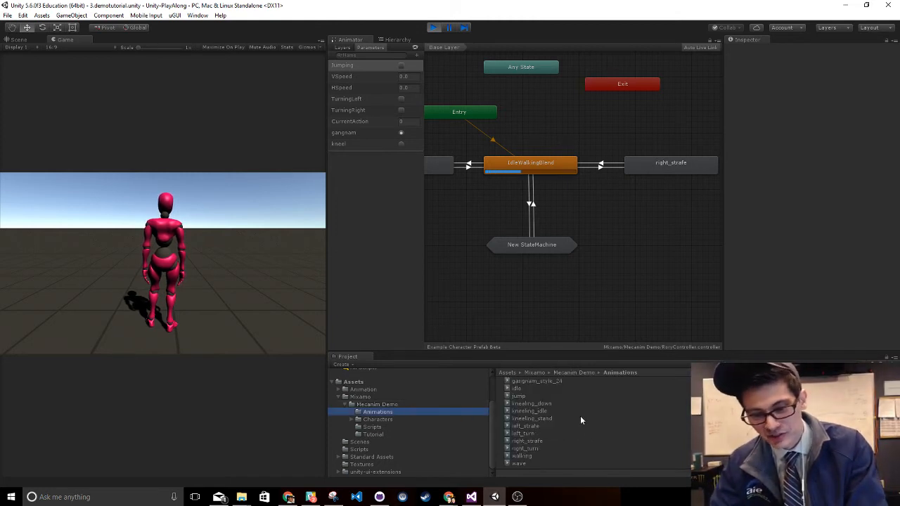
click(565, 403)
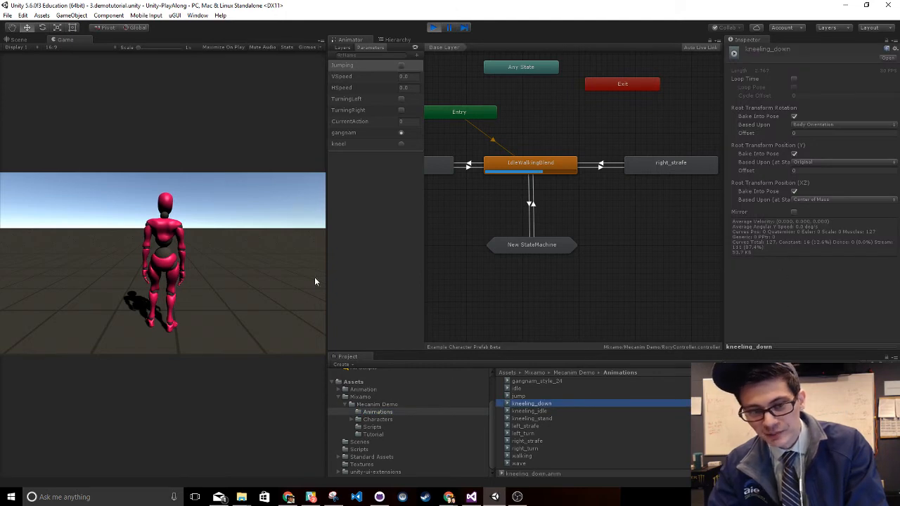
click(394, 39)
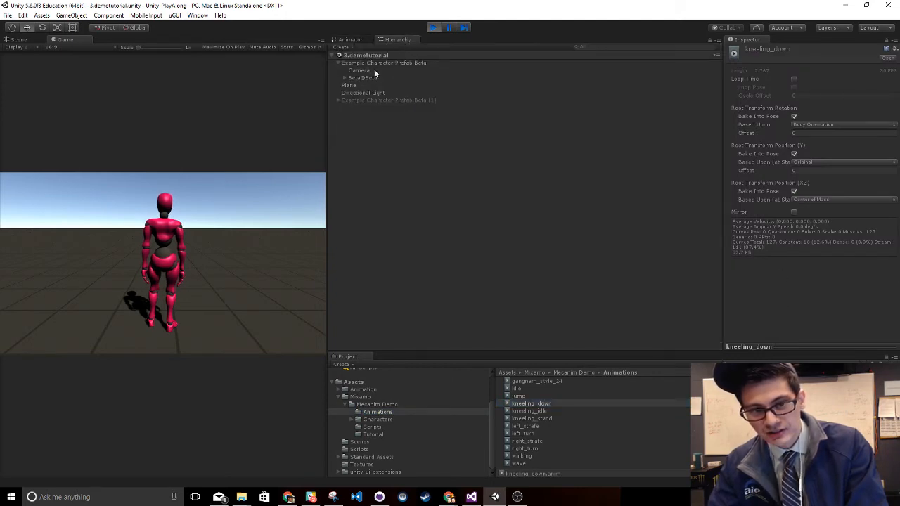
click(376, 63)
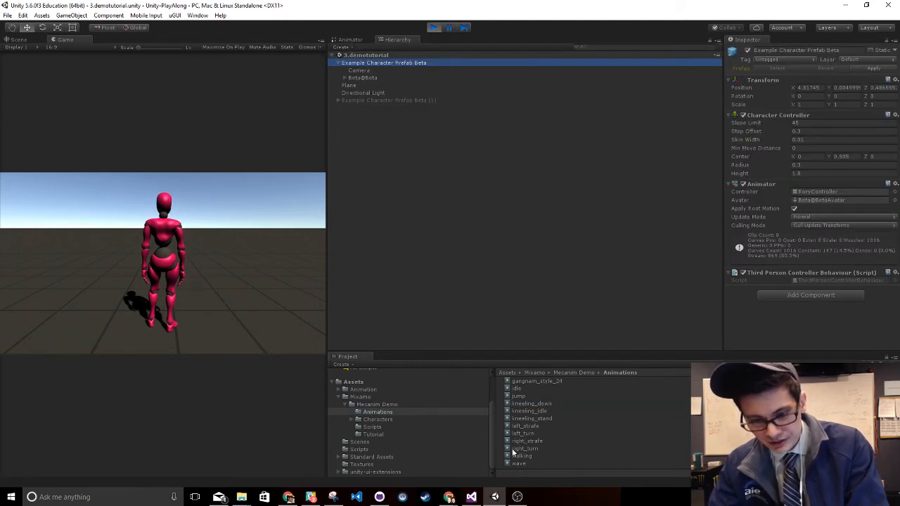
click(532, 404)
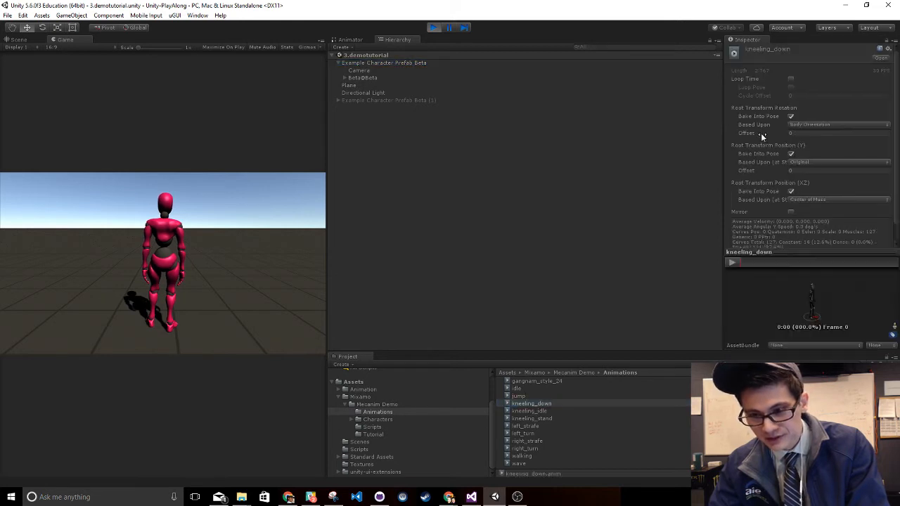
drag(761, 252, 733, 111)
click(731, 123)
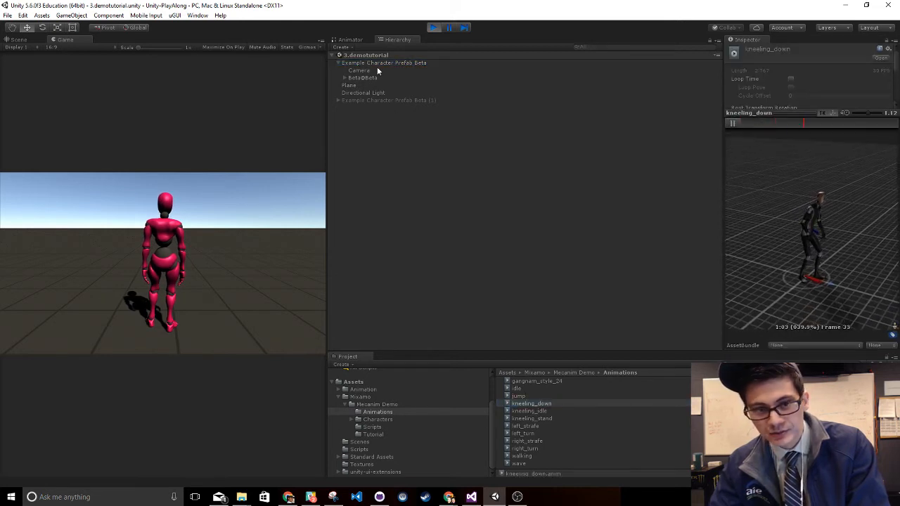
drag(380, 63, 775, 231)
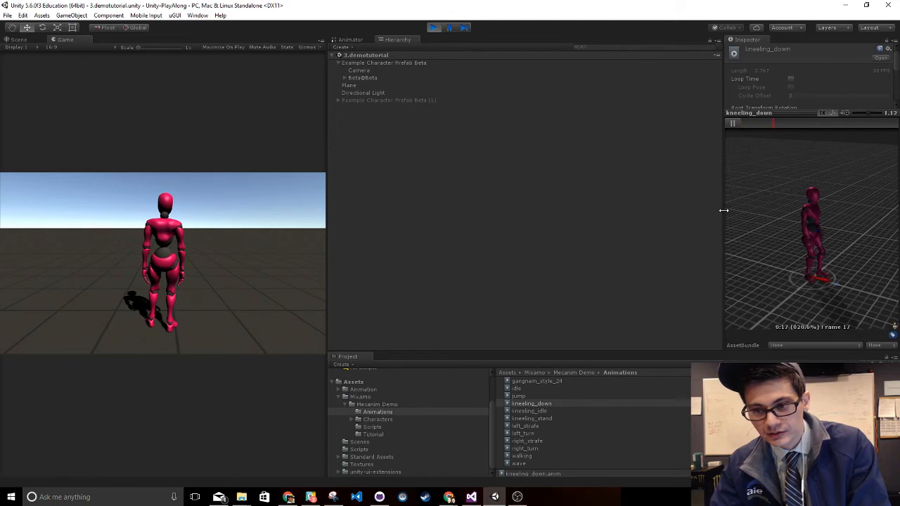
drag(724, 210, 511, 244)
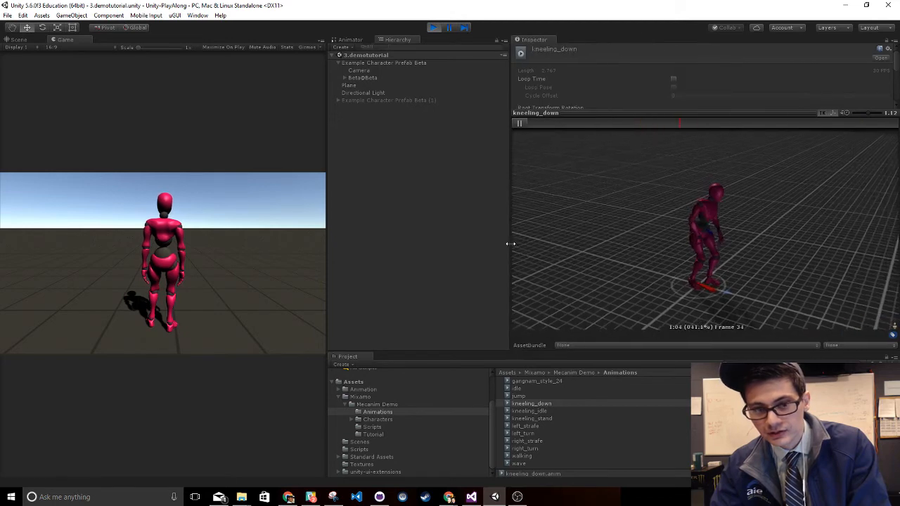
Preview the kneeling_idle and kneeling_stand clips on the Beta character model
click(539, 412)
click(523, 122)
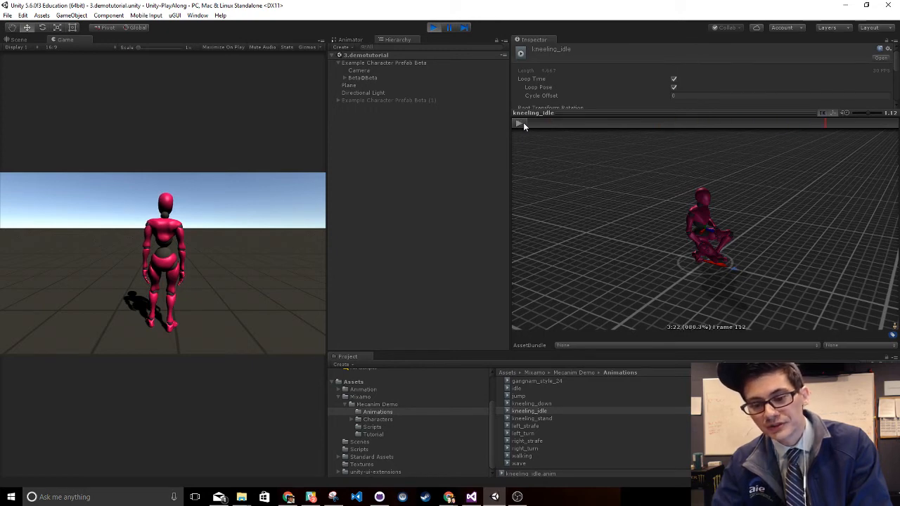
click(531, 418)
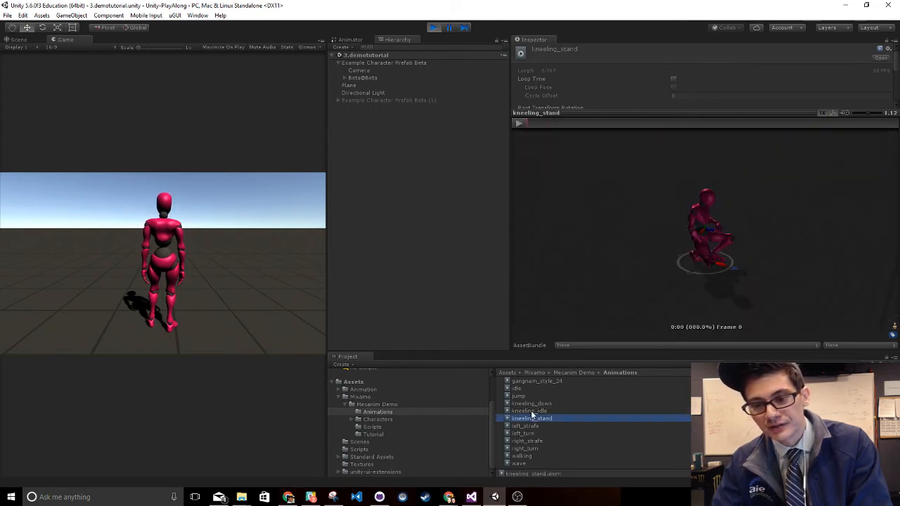
click(526, 123)
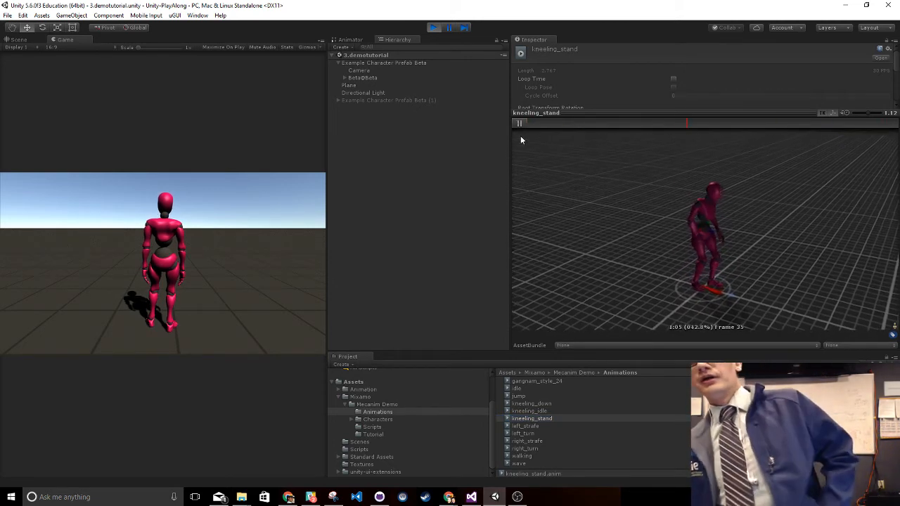
click(518, 123)
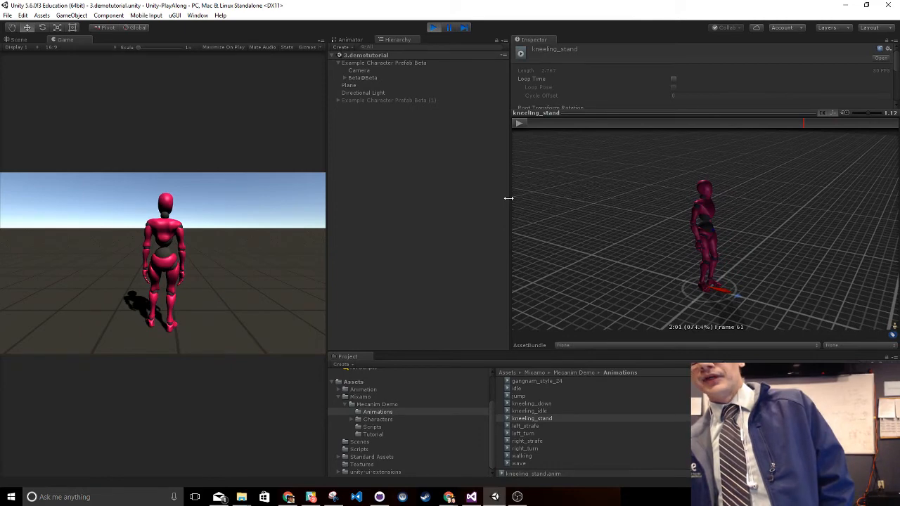
Narrow the Inspector, stop play mode, and return to the Mecanim Demo folder in the project
drag(508, 198, 570, 199)
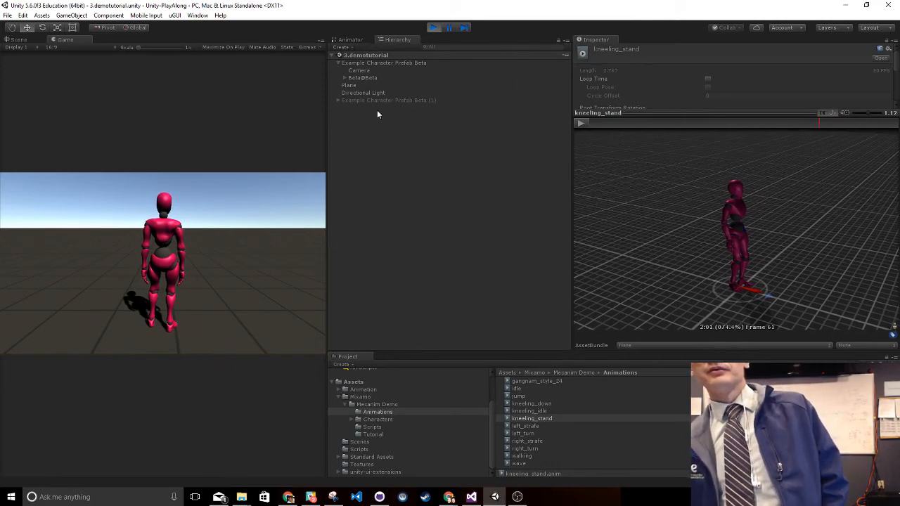
click(388, 78)
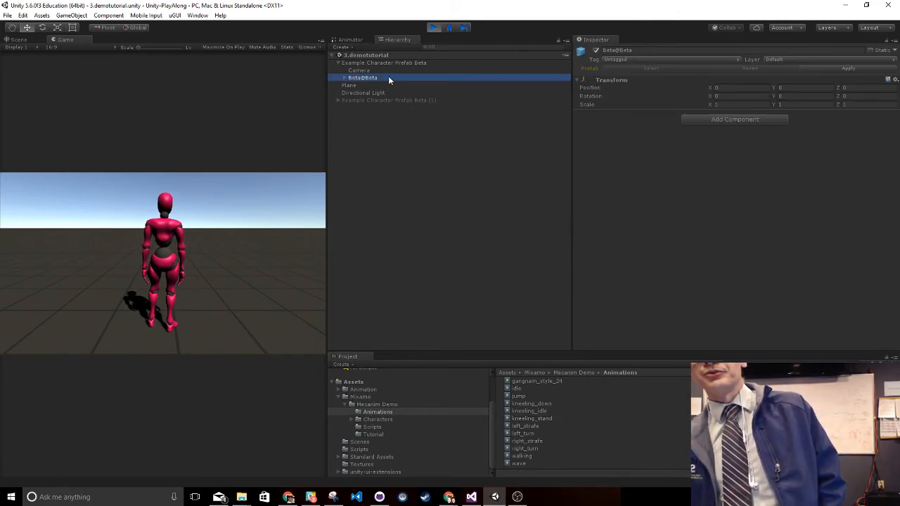
click(432, 28)
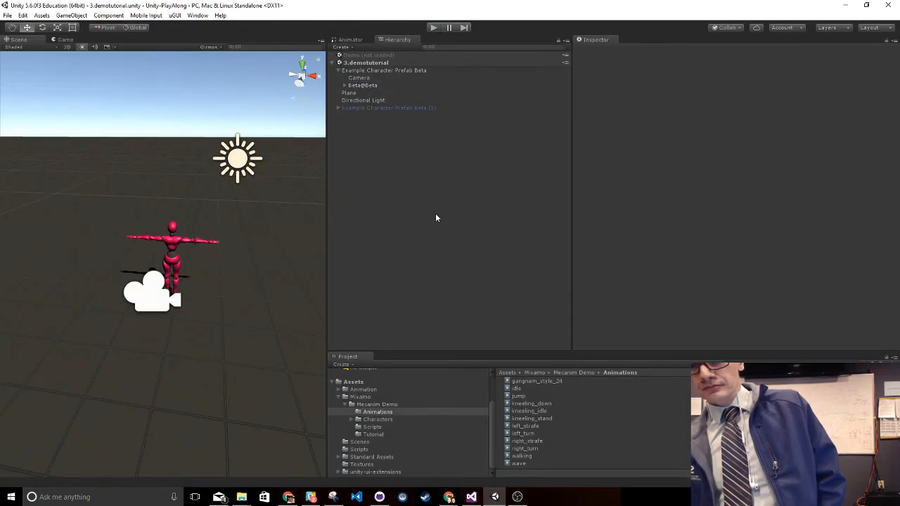
click(378, 406)
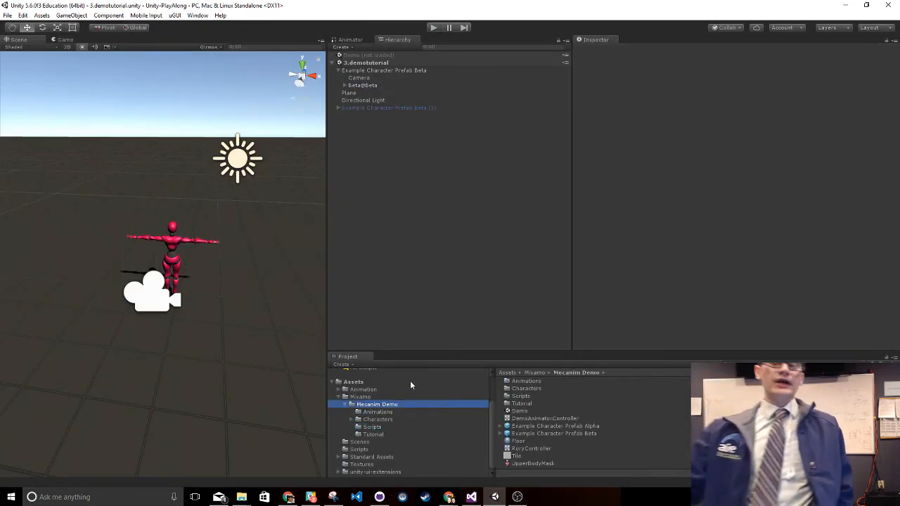
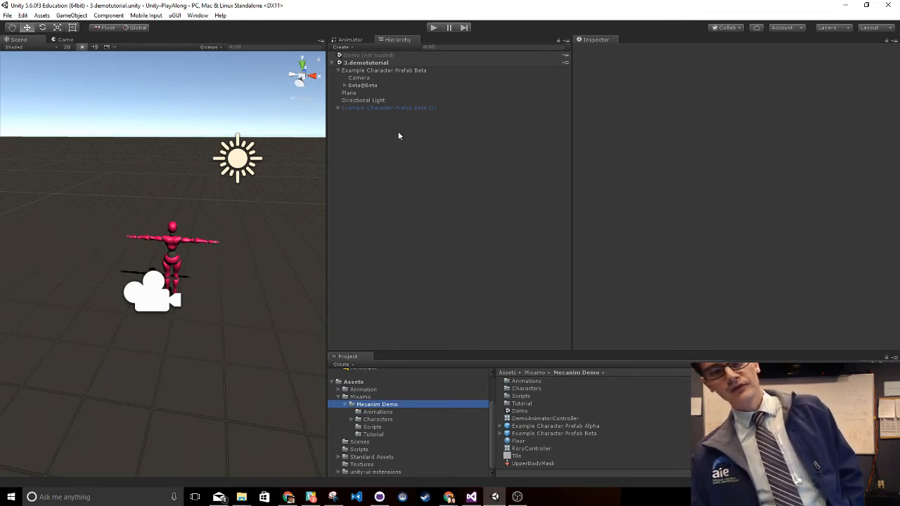
click(420, 101)
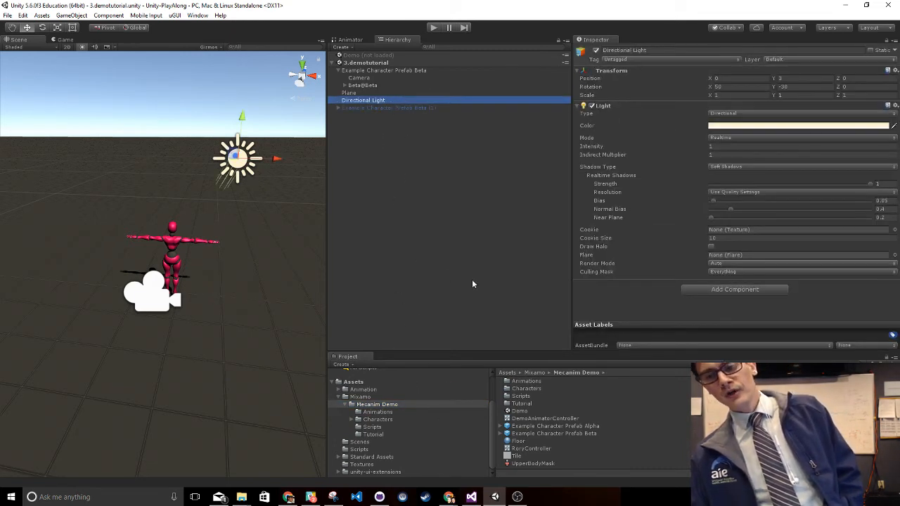
click(445, 243)
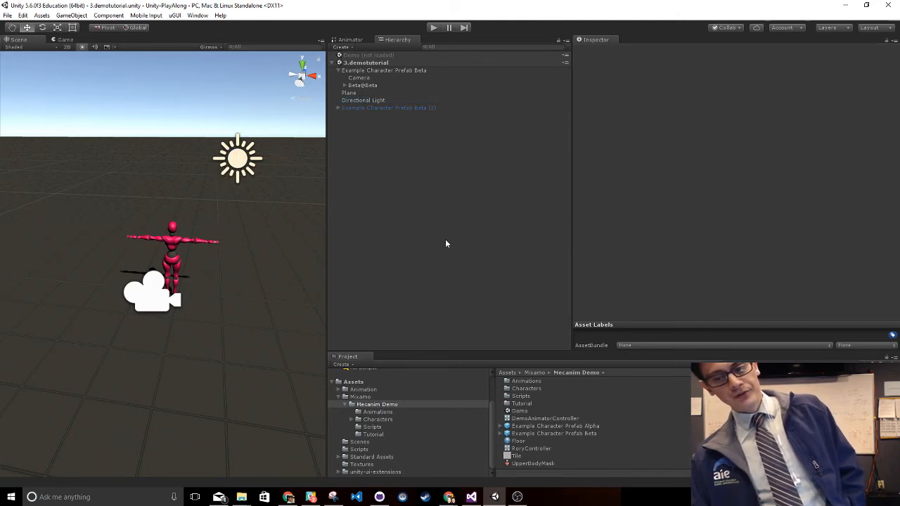
Examine the Humanoid body mask and Transform settings of the UpperBodyMask asset, leaving the Humanoid section expanded
click(534, 464)
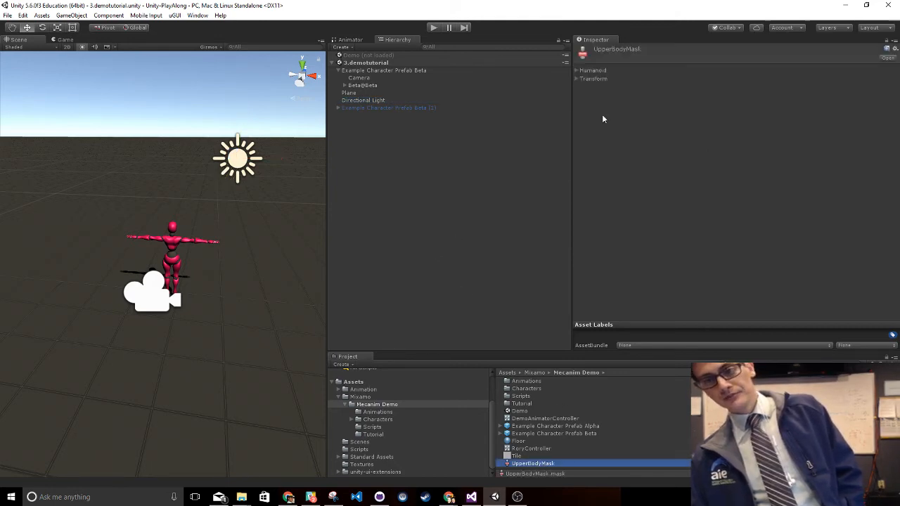
click(590, 79)
click(597, 70)
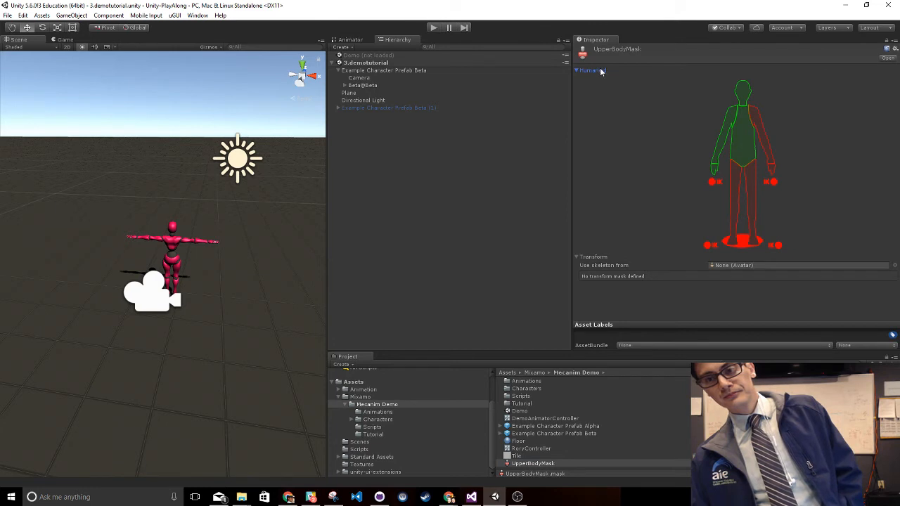
click(590, 71)
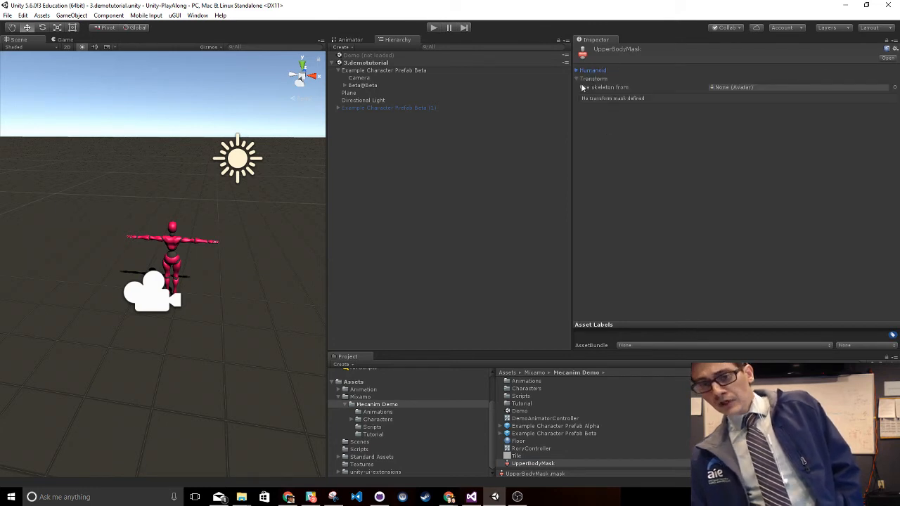
click(592, 79)
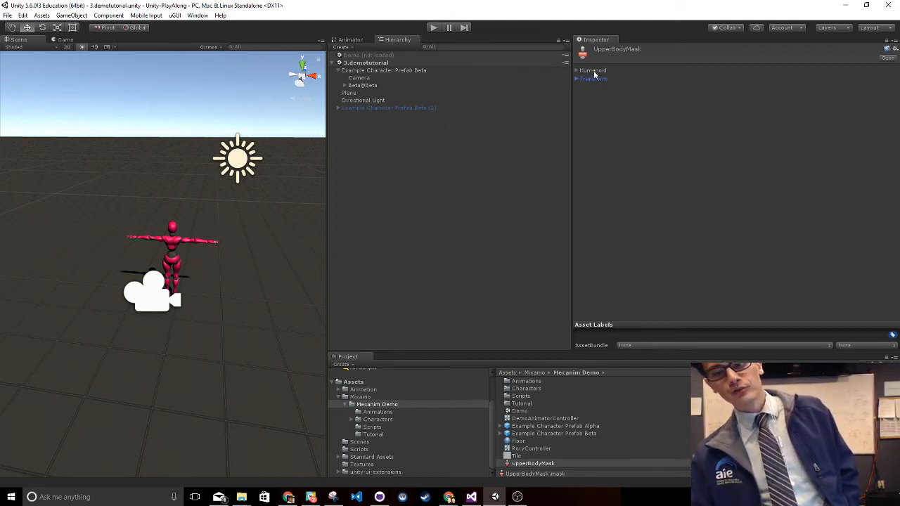
click(593, 71)
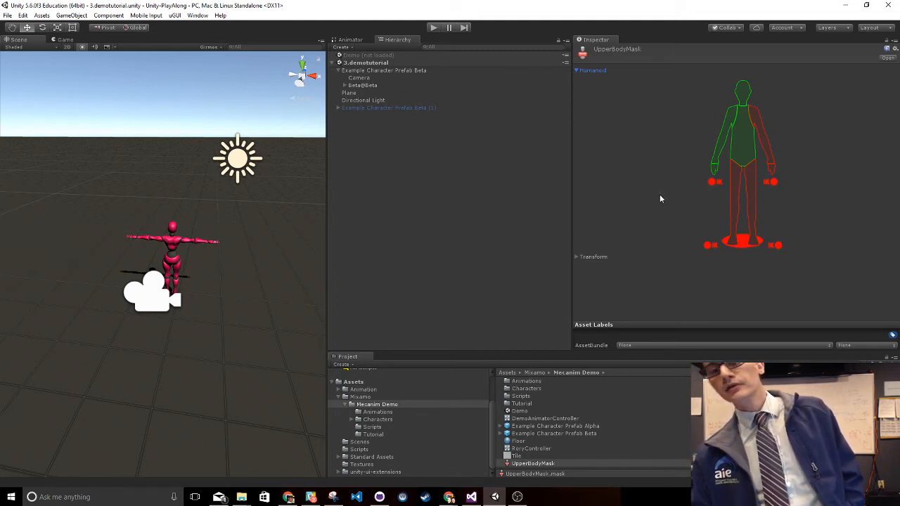
Examine the Transform section of the UpperBodyMask asset, leaving it collapsed
click(586, 257)
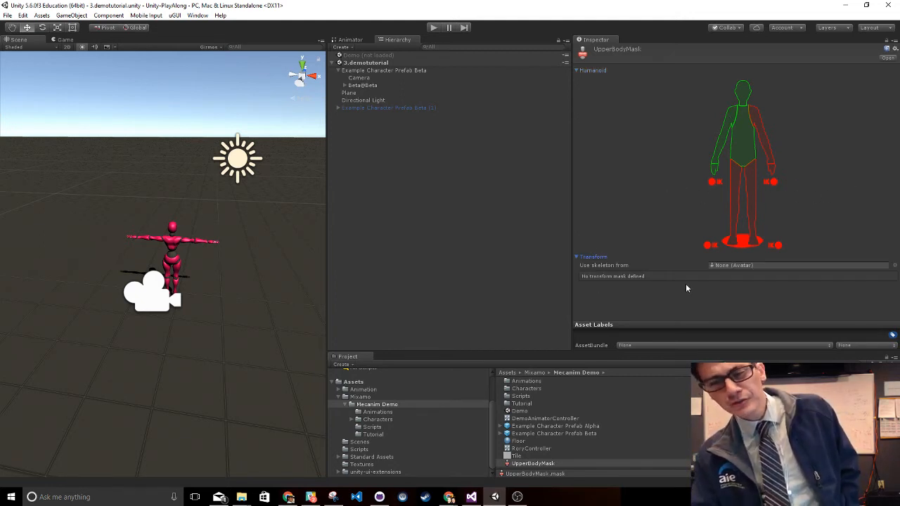
click(604, 257)
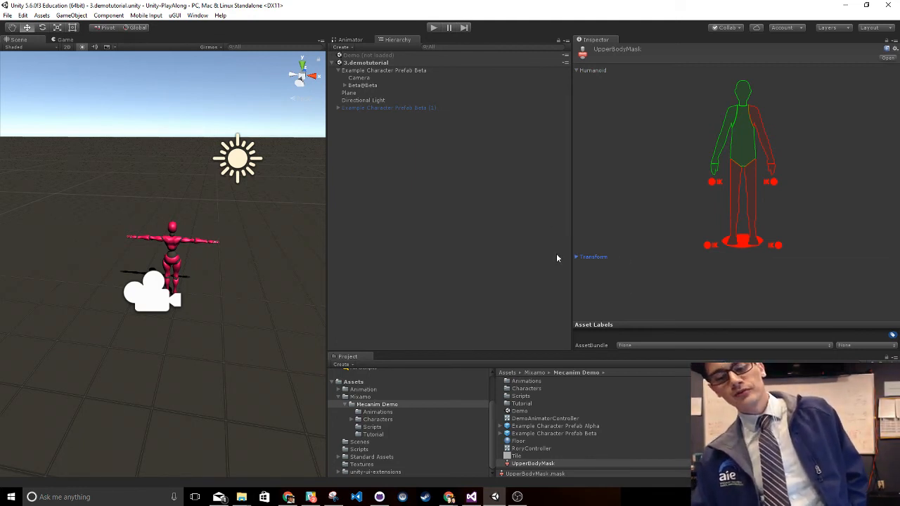
click(604, 258)
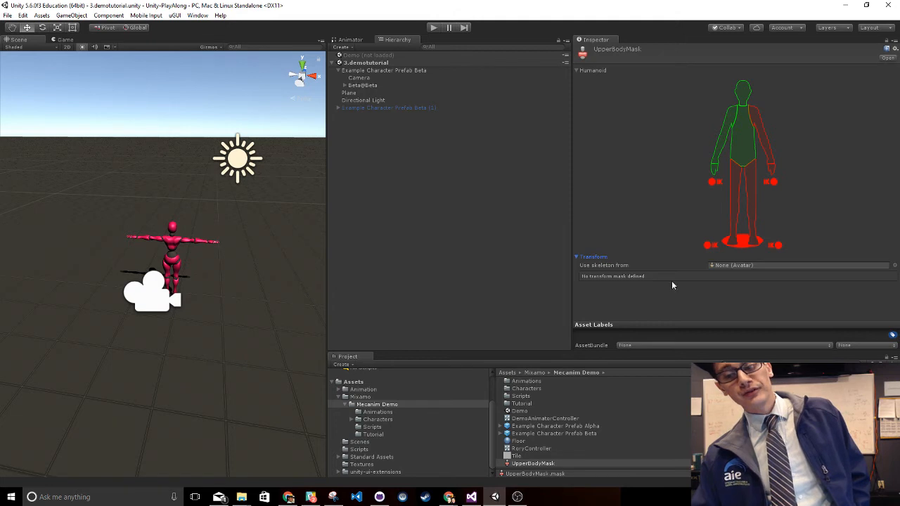
click(602, 258)
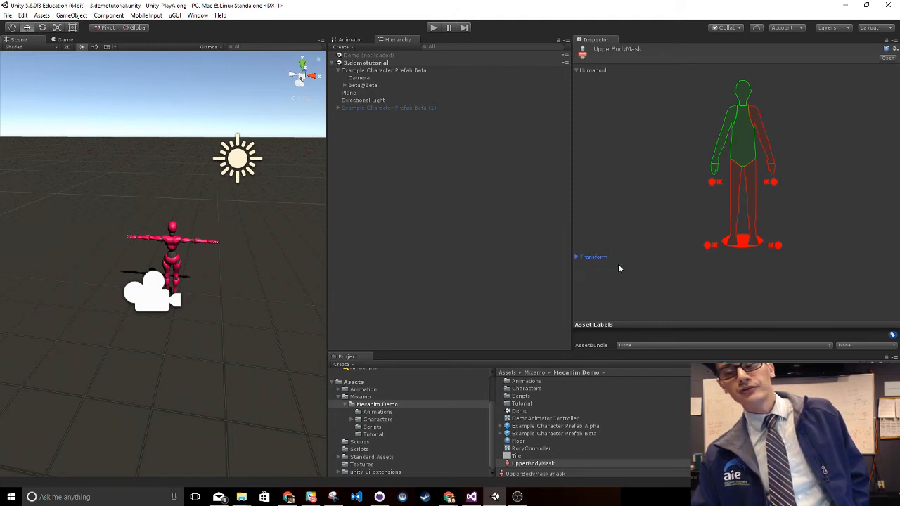
Open the avatar configuration of Beta@BetaAvatar, the avatar assigned to Example Character Prefab Beta, and view the whole model
click(384, 71)
click(373, 79)
click(389, 71)
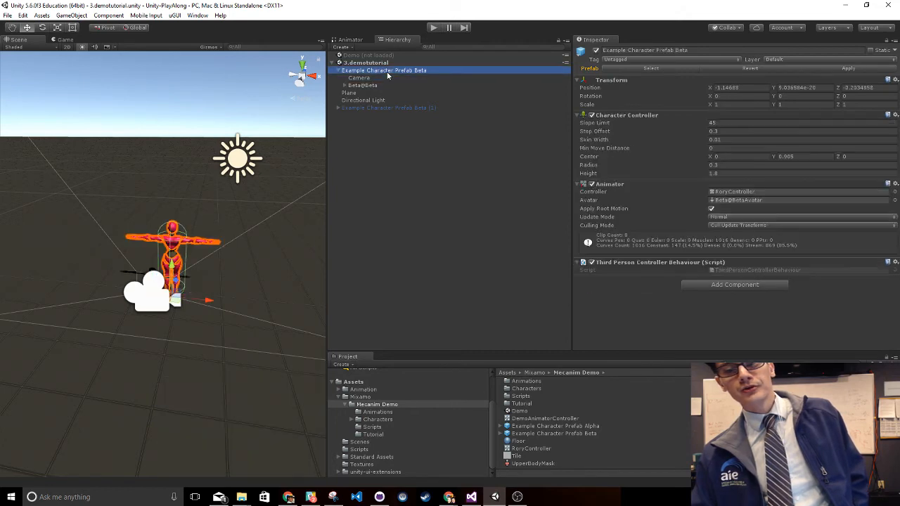
click(743, 200)
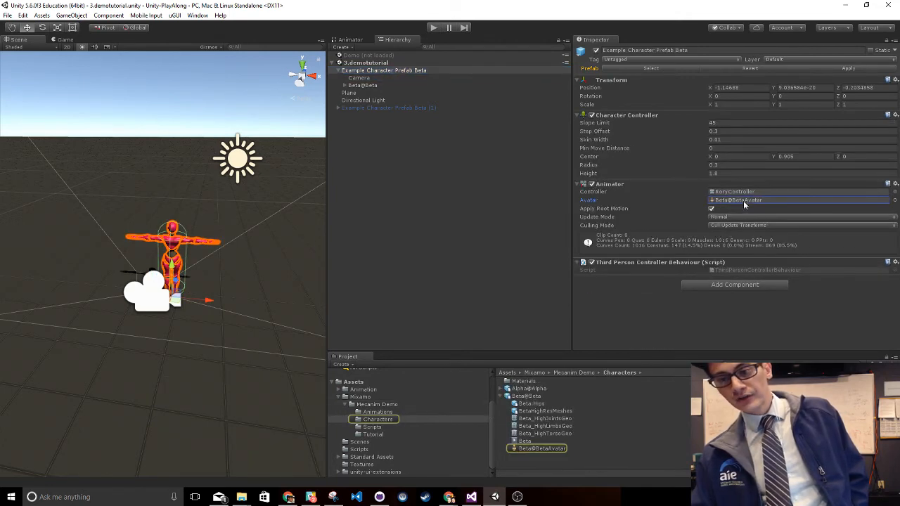
click(557, 448)
click(745, 71)
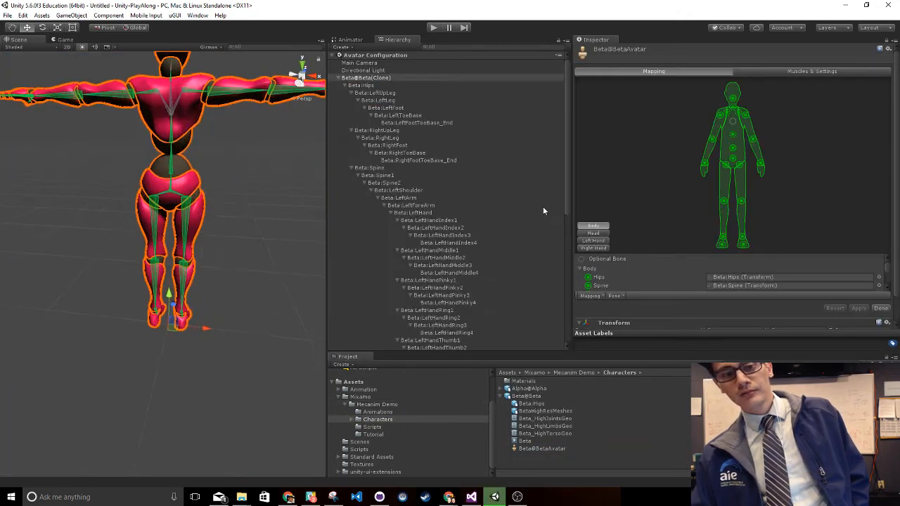
scroll(217, 192, down, 5)
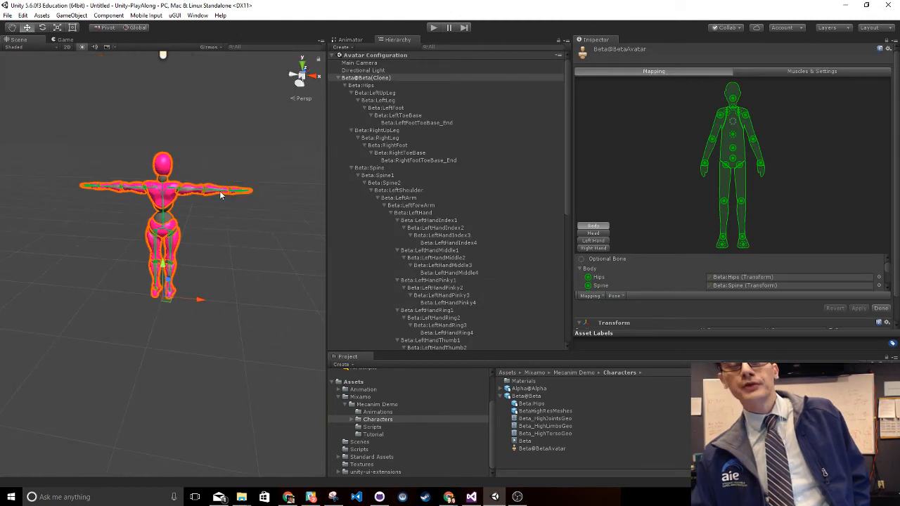
Examine the avatar's muscle settings, previewing the Open Close group and the Left Arm's Shoulder Down-Up muscle, and close the configuration
click(804, 71)
mouse_move(596, 99)
mouse_down()
mouse_move(610, 99)
mouse_move(591, 93)
mouse_move(604, 89)
mouse_move(631, 100)
mouse_move(595, 101)
mouse_up()
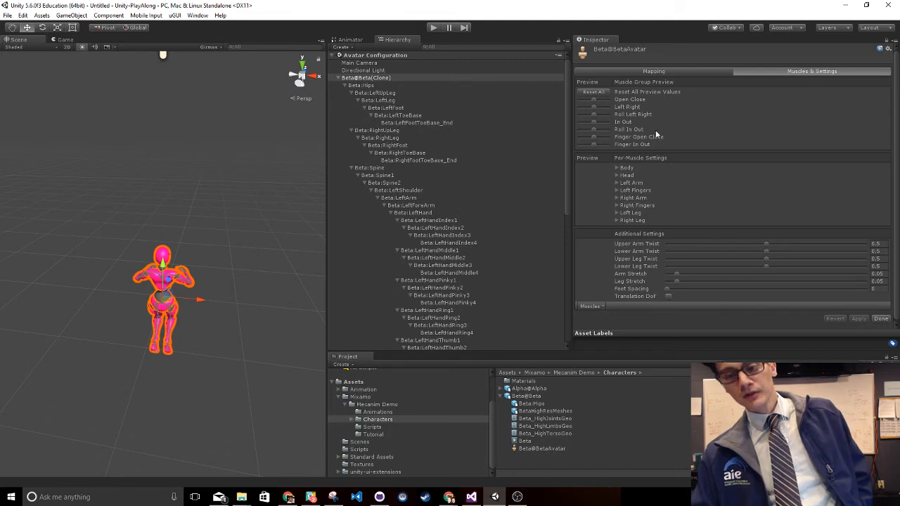
click(629, 183)
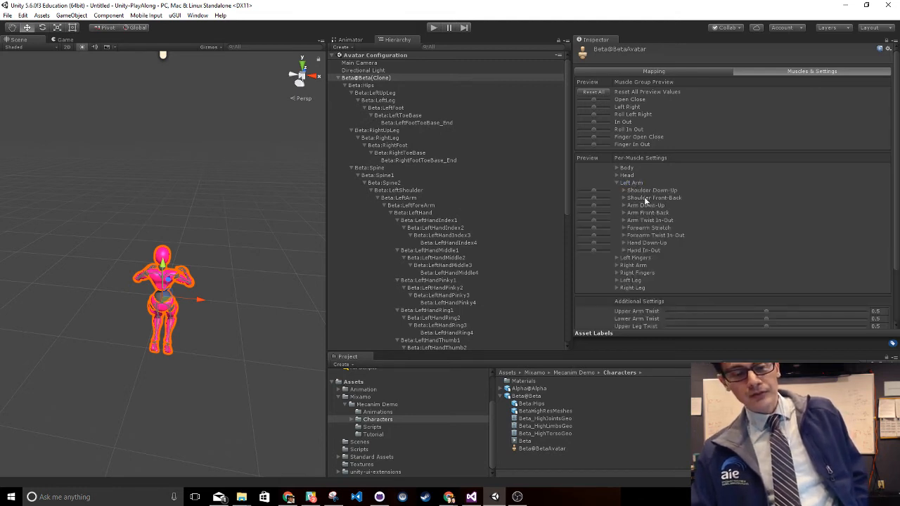
mouse_move(593, 190)
mouse_down()
mouse_move(613, 184)
mouse_move(606, 195)
mouse_up()
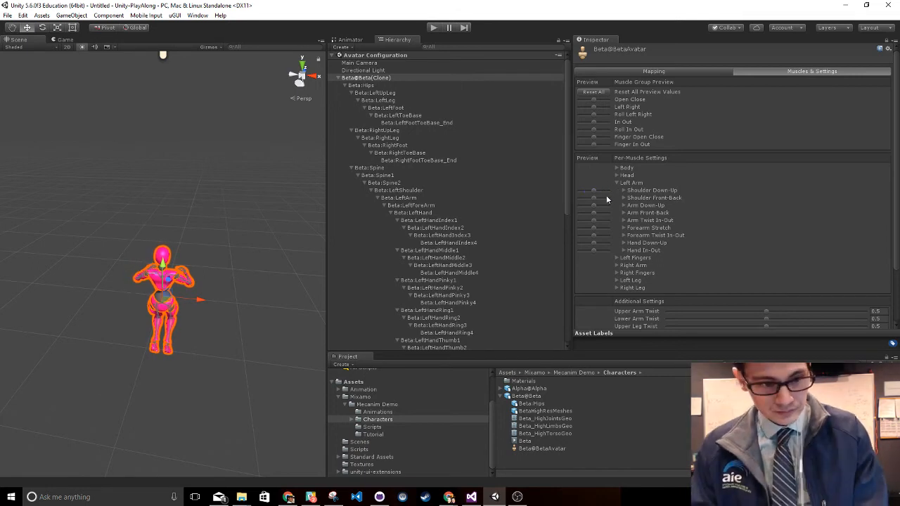
scroll(805, 283, down, 3)
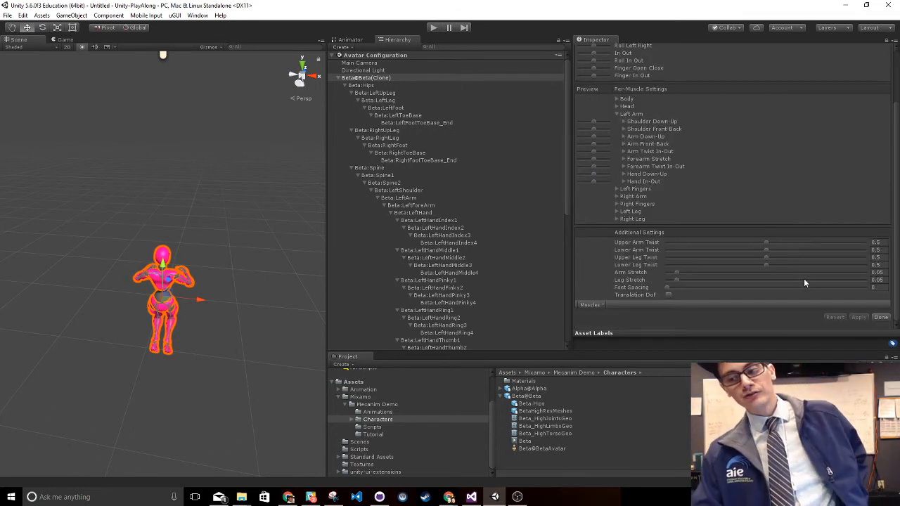
click(879, 316)
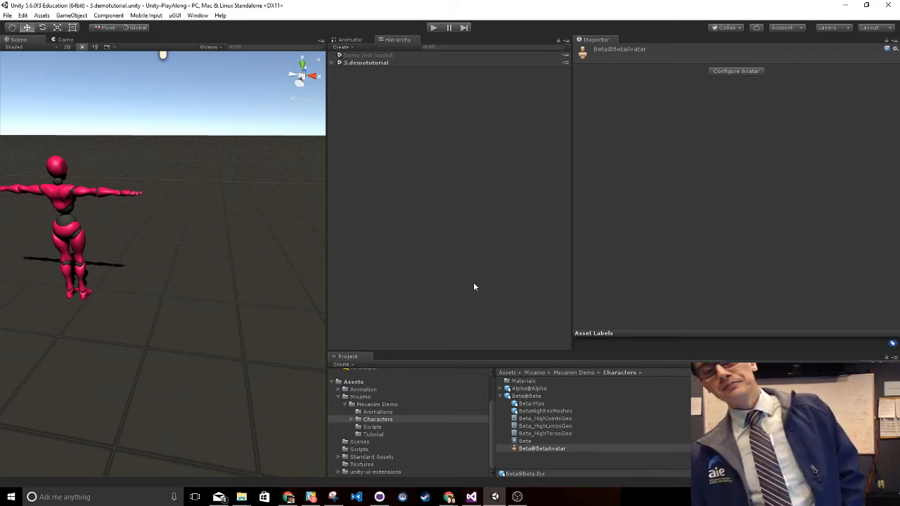
Locate and select the RoryController asset assigned to Example Character Prefab Beta's Animator
click(336, 63)
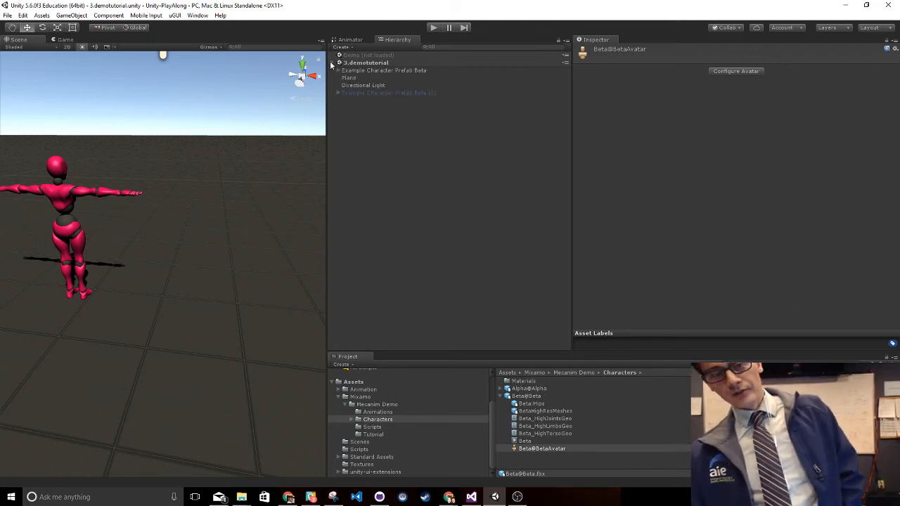
click(412, 71)
click(790, 192)
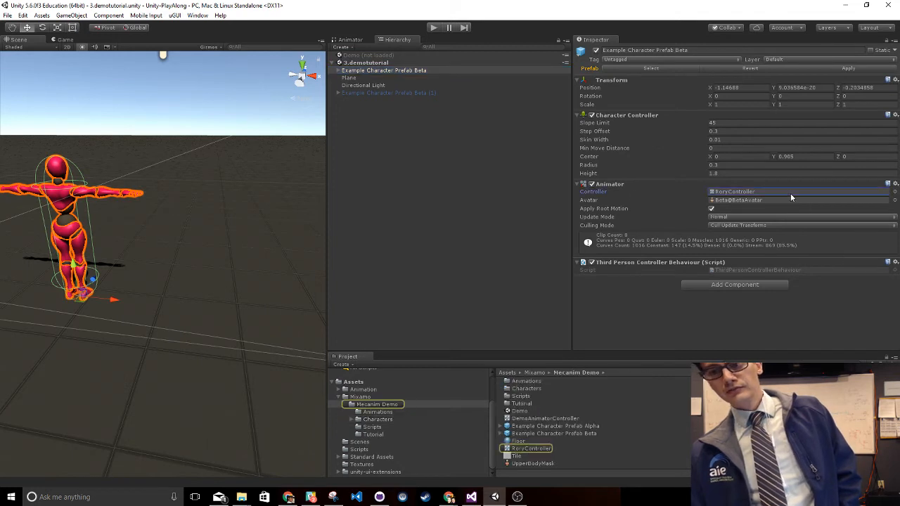
click(531, 448)
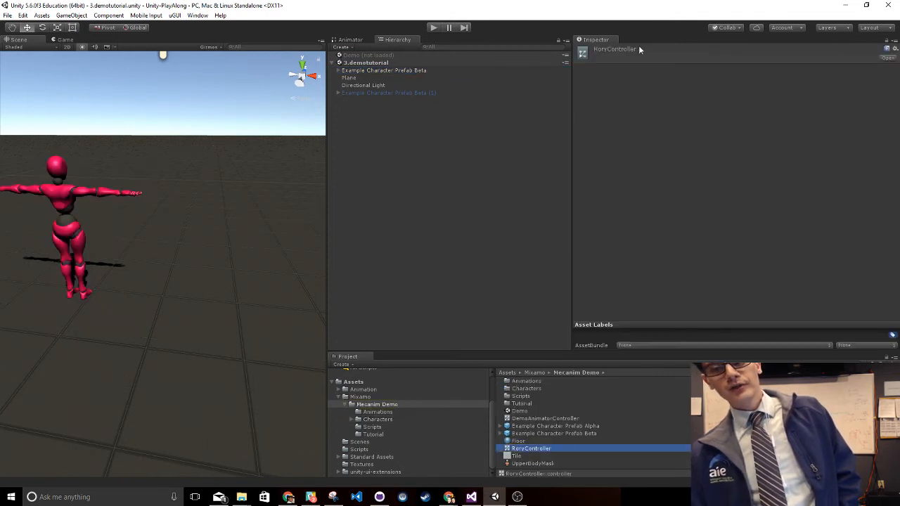
Dock the Hierarchy beside the Animator, narrow the Inspector to widen the state graph, and centre the IdleWalkingBlend state
drag(397, 43, 359, 135)
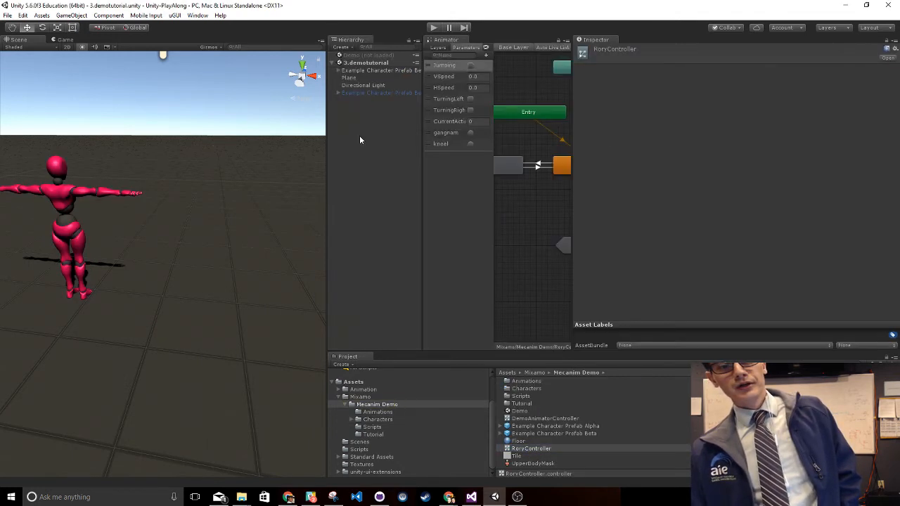
drag(575, 96, 810, 95)
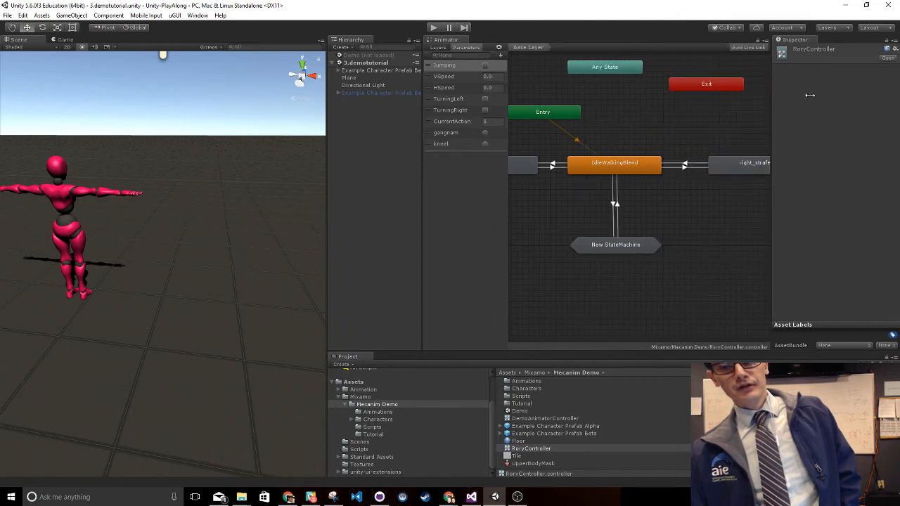
middle_drag(634, 218, 663, 207)
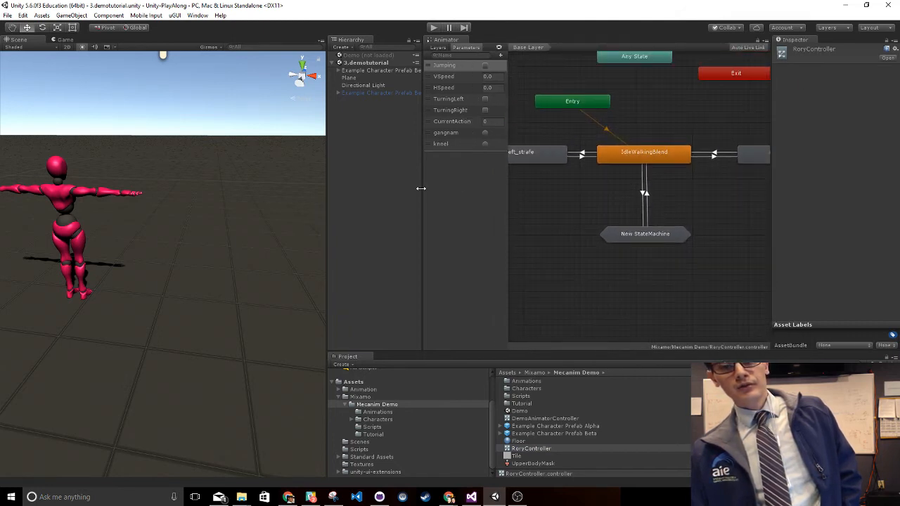
Open RoryController's UpperBody layer and space the Empty and Wave states further apart
click(438, 47)
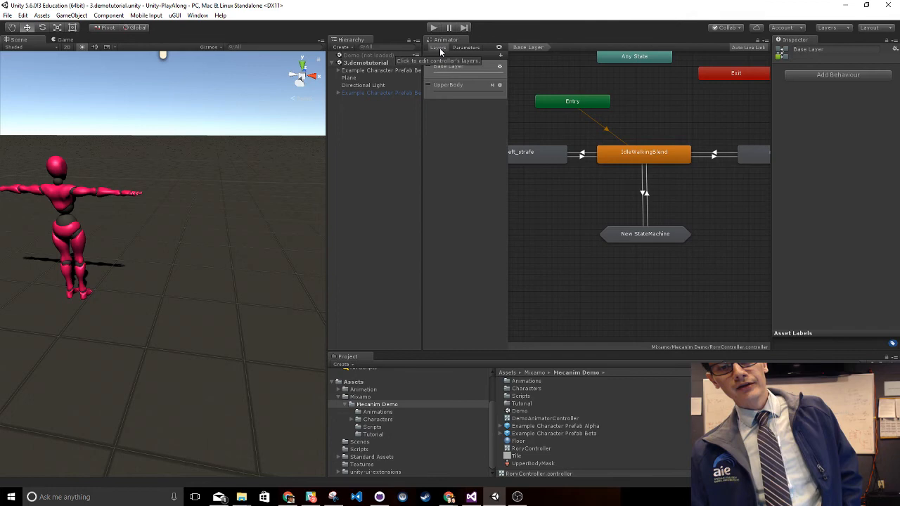
click(457, 86)
middle_drag(598, 161, 716, 167)
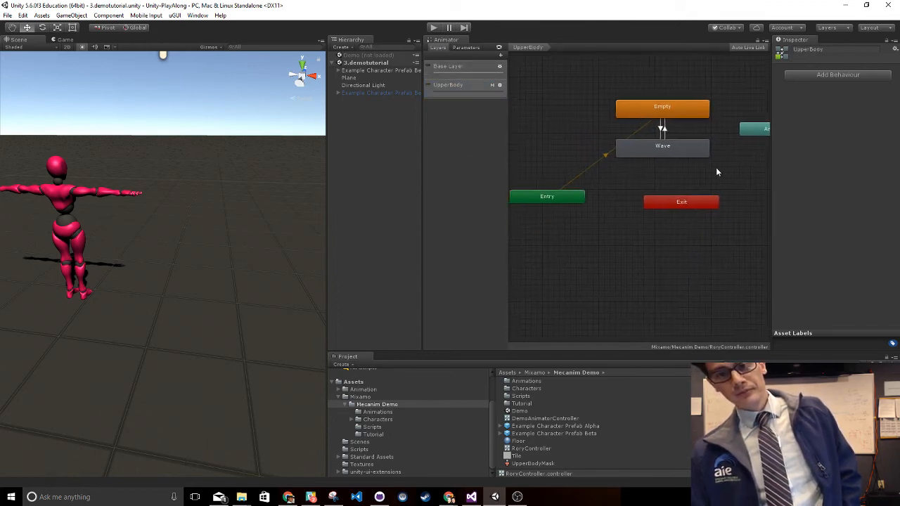
drag(658, 148, 661, 169)
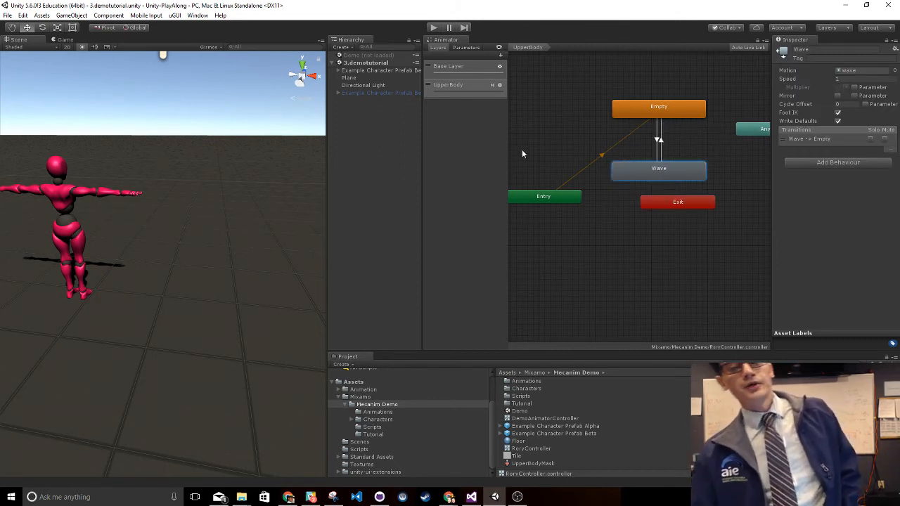
mouse_move(647, 114)
mouse_down()
mouse_move(496, 109)
mouse_move(645, 108)
mouse_up()
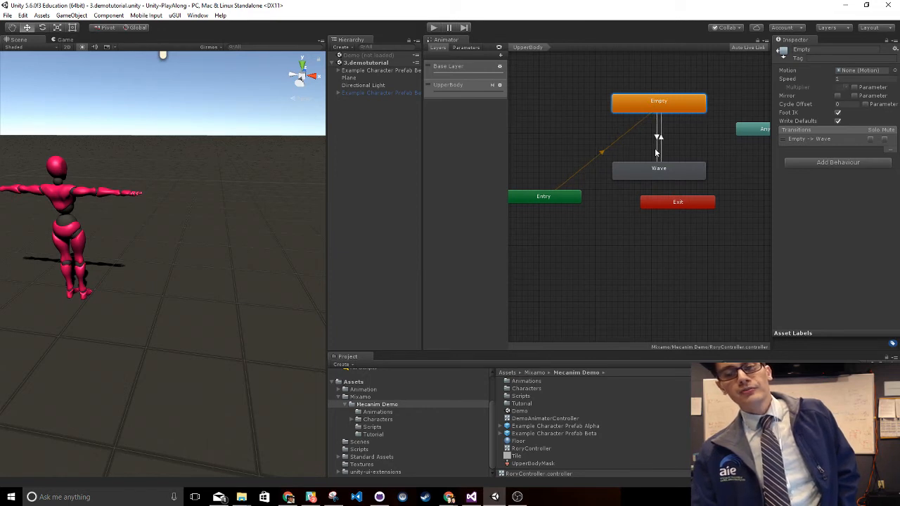
Examine the Empty -> Wave transition's timing and conditions in an enlarged settings area, along with the Empty state's properties
click(658, 145)
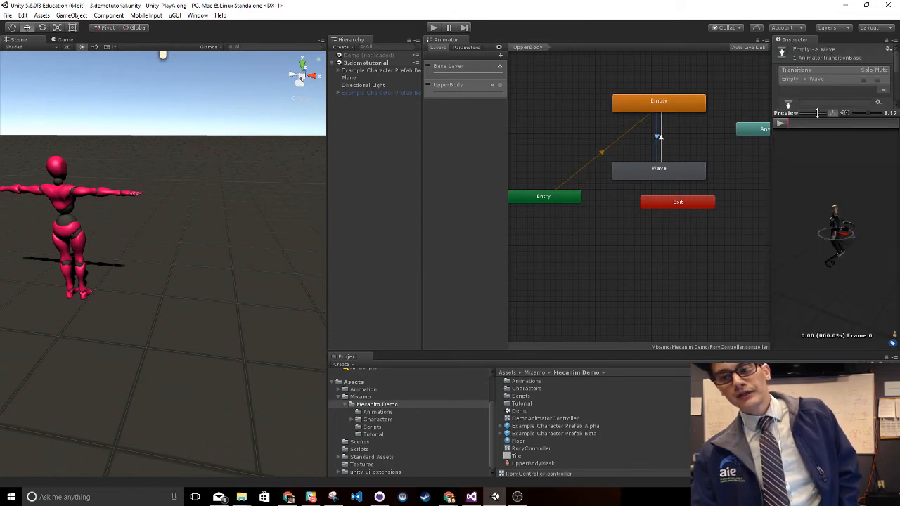
drag(817, 112, 842, 262)
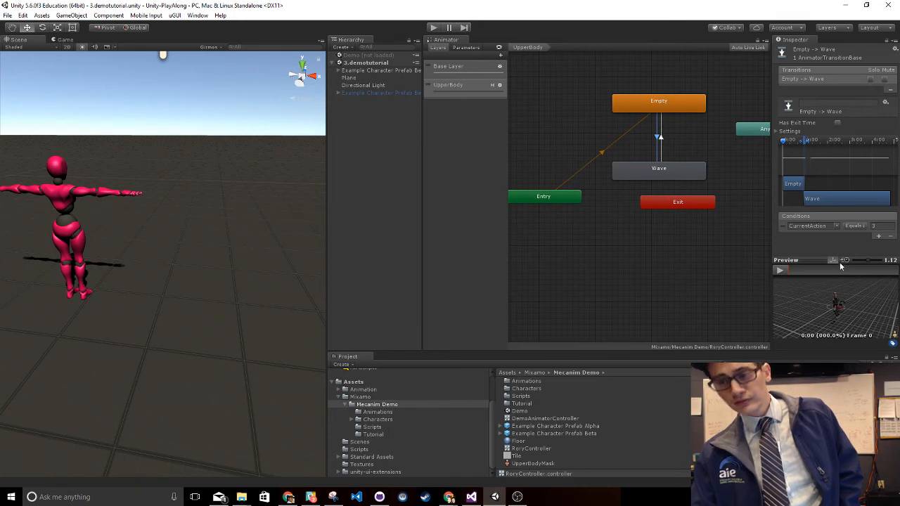
click(681, 109)
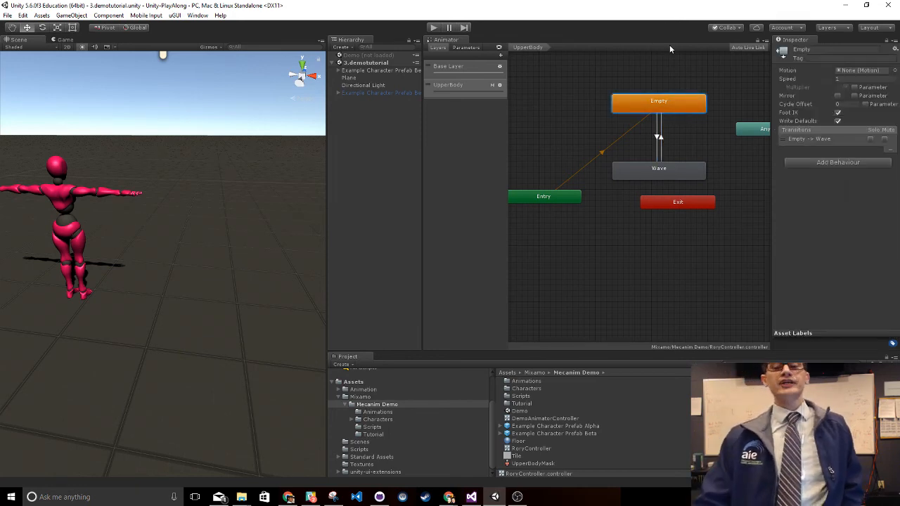
click(658, 137)
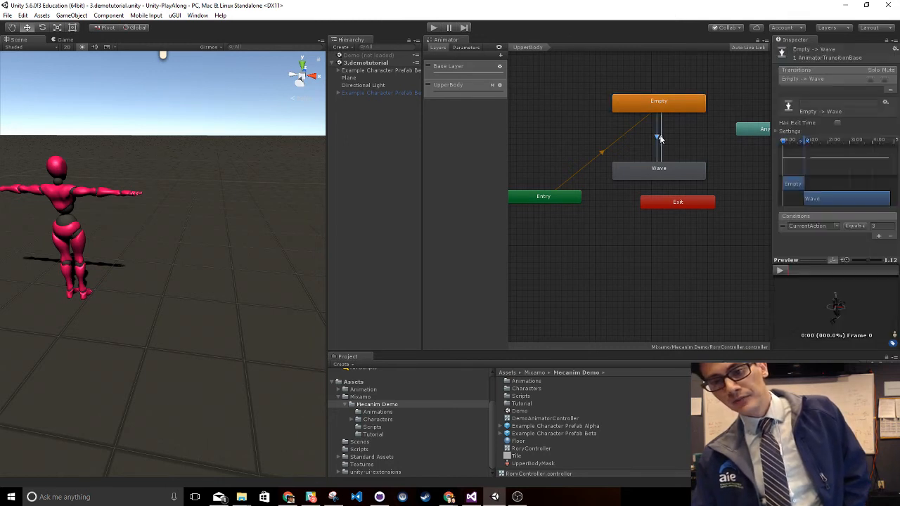
Delete the Empty state from the UpperBody layer and move the Wave state slightly upward
click(665, 103)
right_click(666, 103)
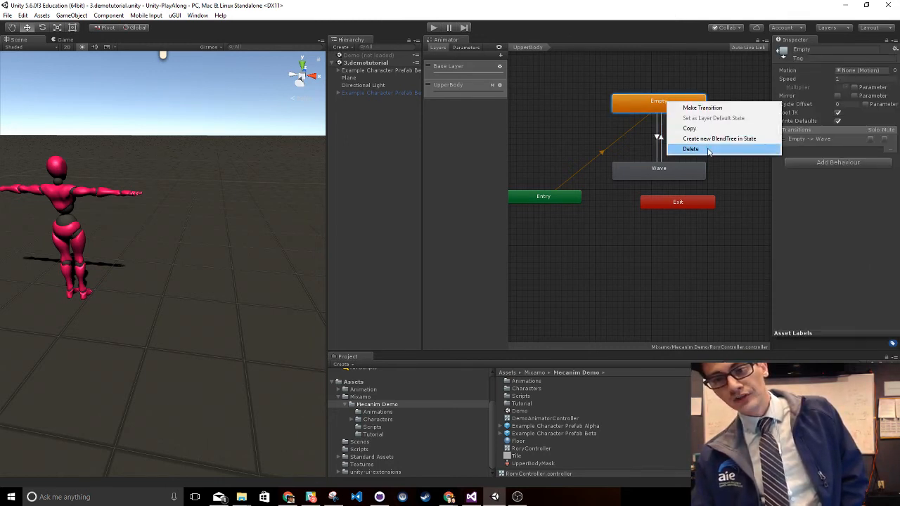
click(689, 148)
mouse_move(662, 176)
mouse_down()
mouse_move(662, 148)
mouse_move(663, 167)
mouse_up()
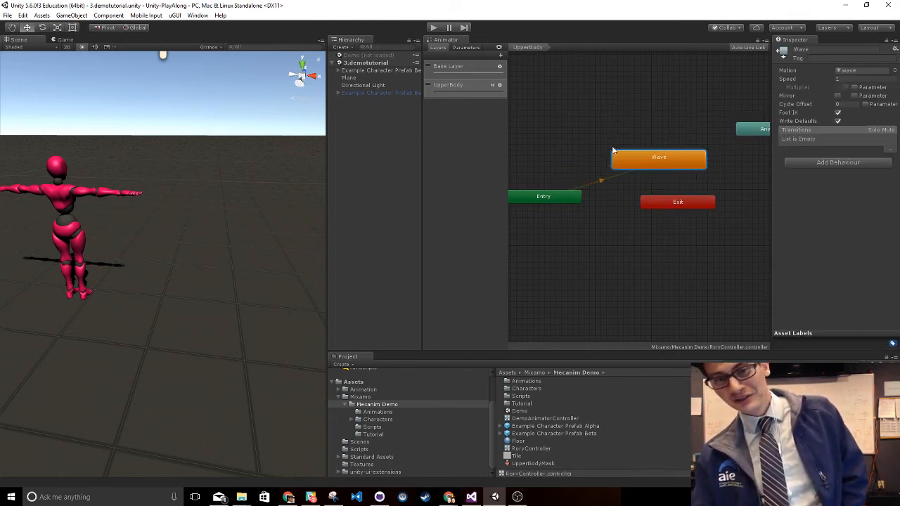
Start play mode and raise the UpperBody layer's weight to 1
click(434, 28)
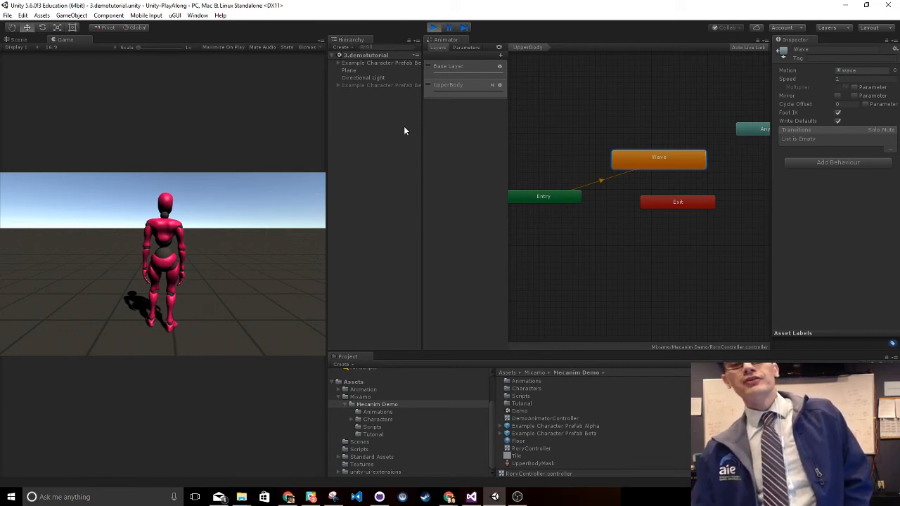
click(499, 85)
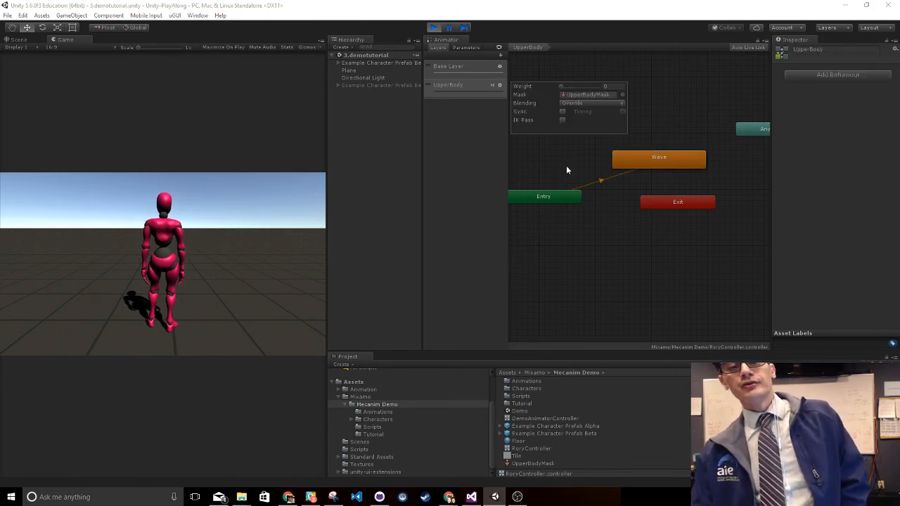
drag(560, 85, 601, 86)
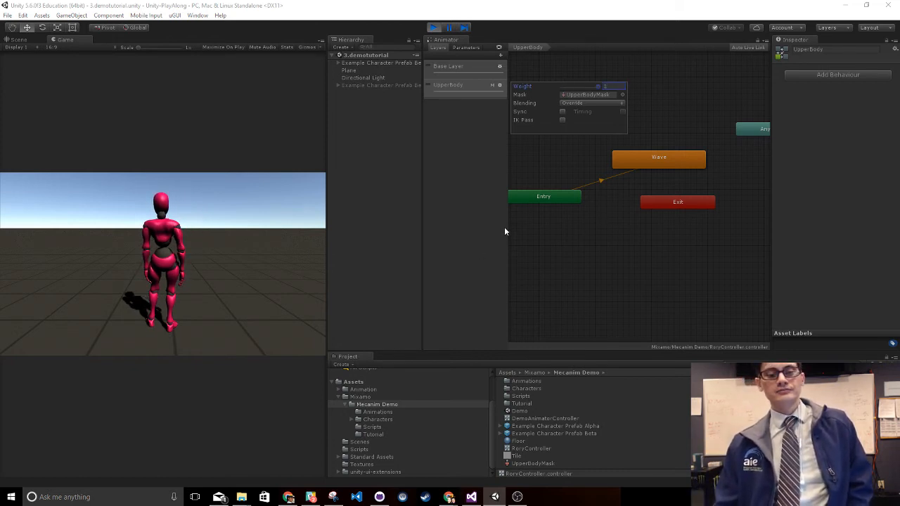
Move the Wave state down closer to the Exit state and deselect it
drag(674, 169, 662, 175)
right_click(662, 174)
click(610, 261)
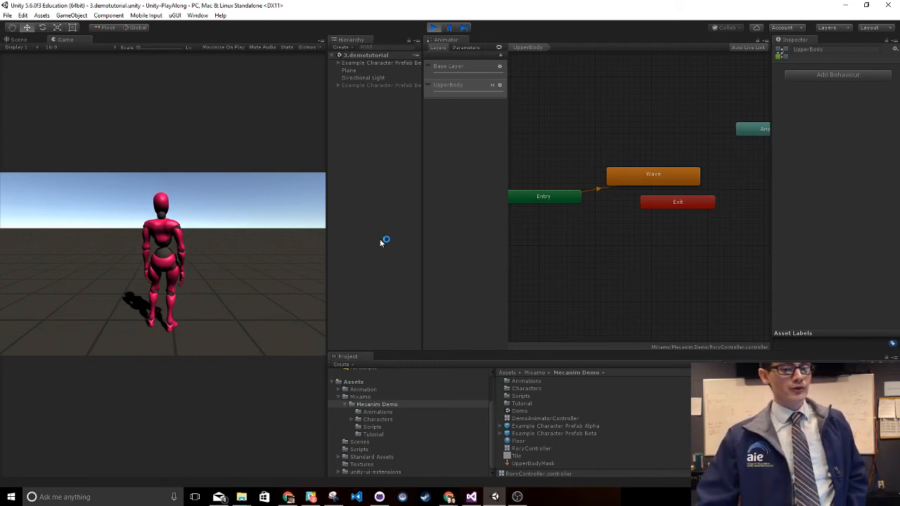
Test the character in the game by walking it forward, right and left with the UpperBody layer at full weight
click(162, 258)
key(w)
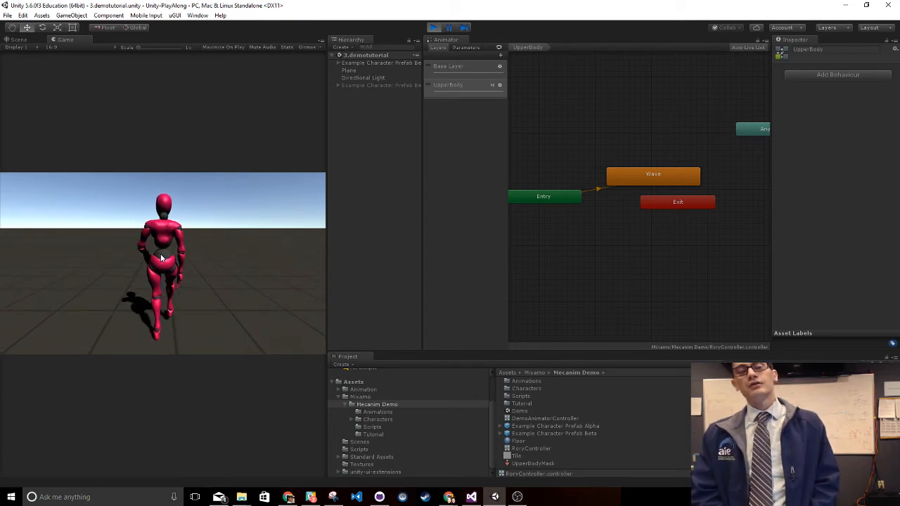
key(d)
key(a)
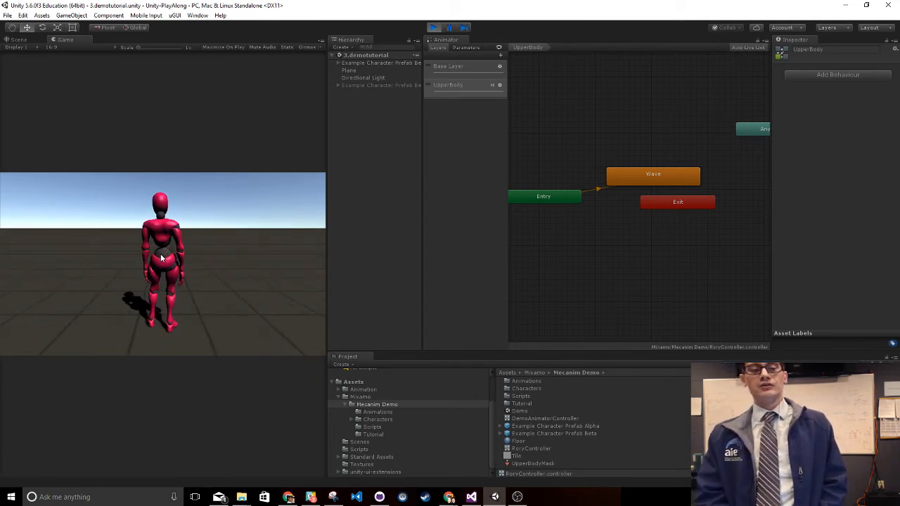
Move the character left in the game and shift the Wave state slightly upward
key(a)
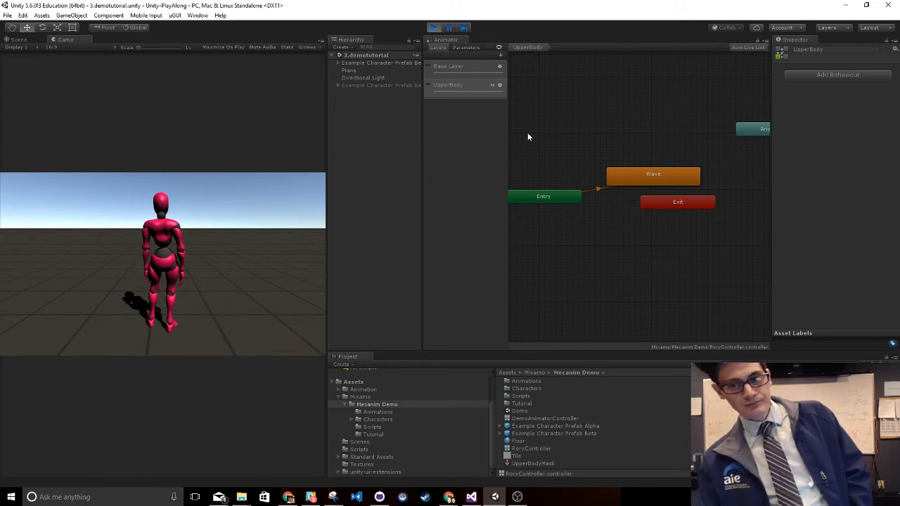
click(663, 168)
mouse_move(663, 168)
mouse_down()
mouse_move(652, 124)
mouse_move(652, 158)
mouse_up()
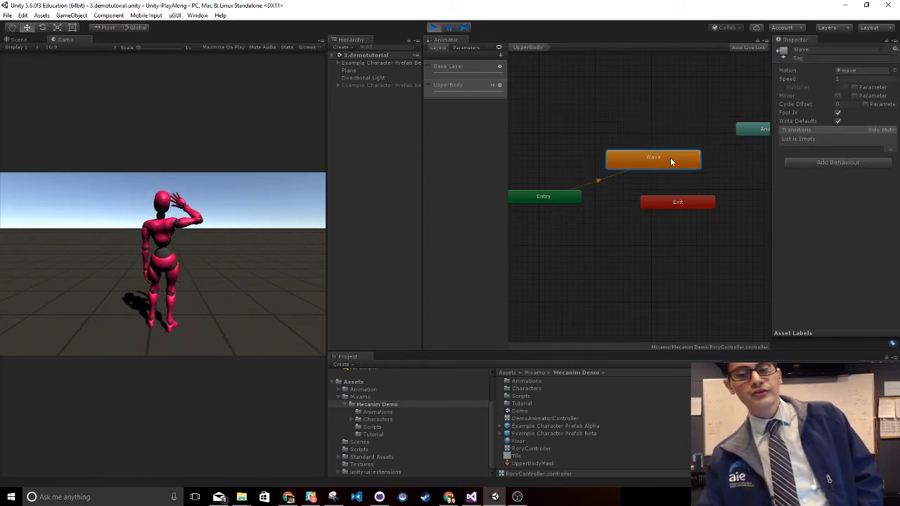
Test the UpperBody wave in the game by walking the character forward and left
click(197, 255)
key(w)
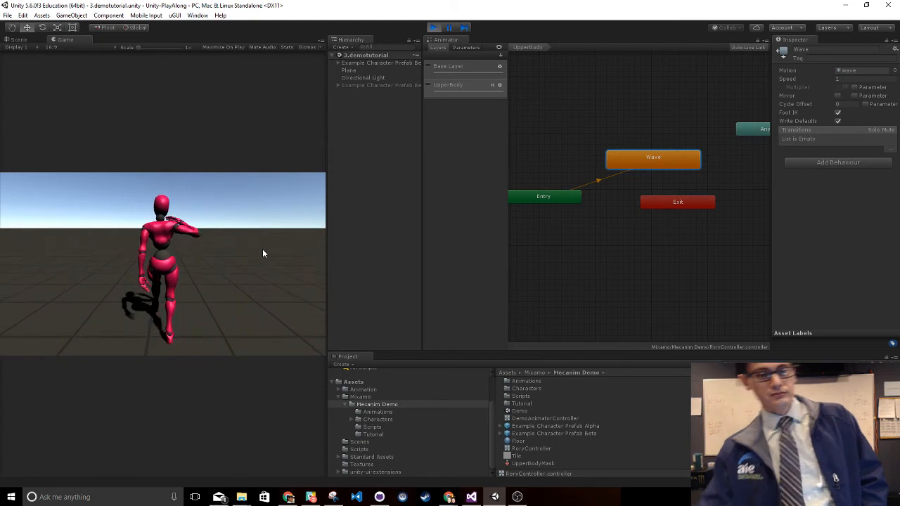
key(a)
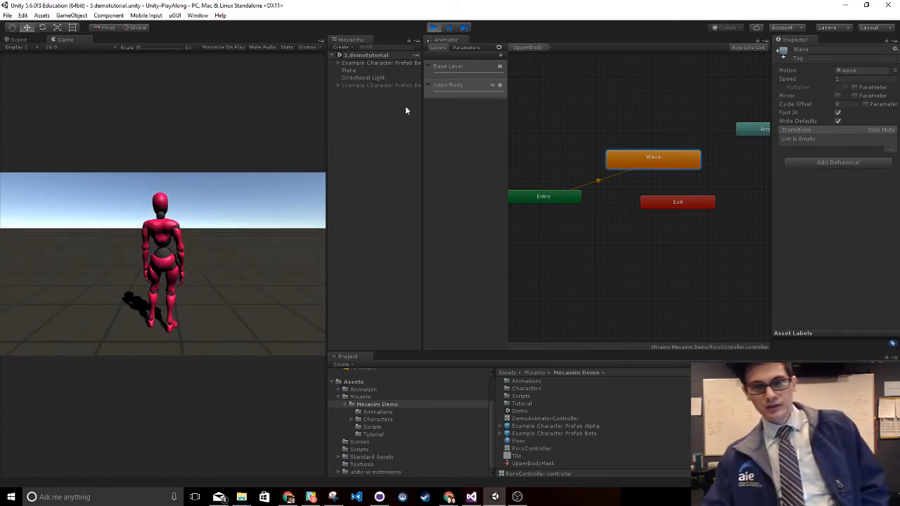
Select Example Character Prefab Beta, watch its Wave state while moving the character left, right and forward, and stop play mode
click(380, 62)
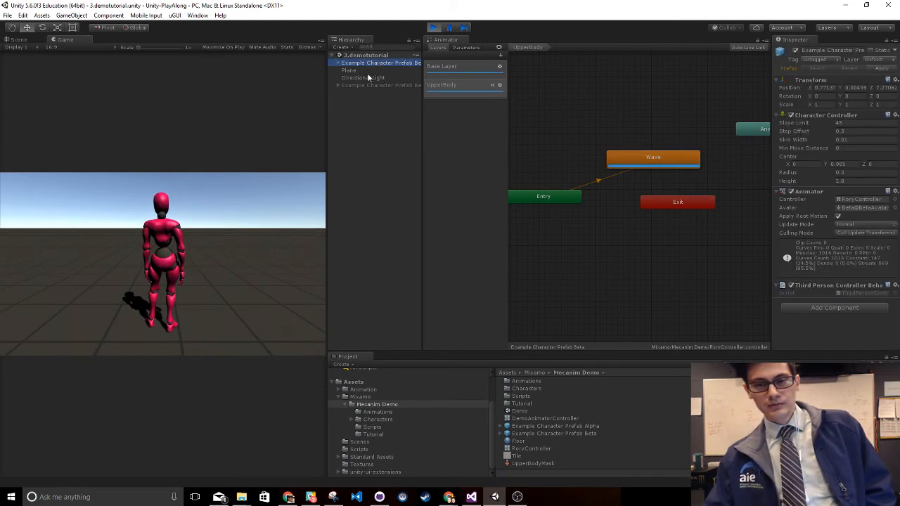
click(209, 228)
key(a)
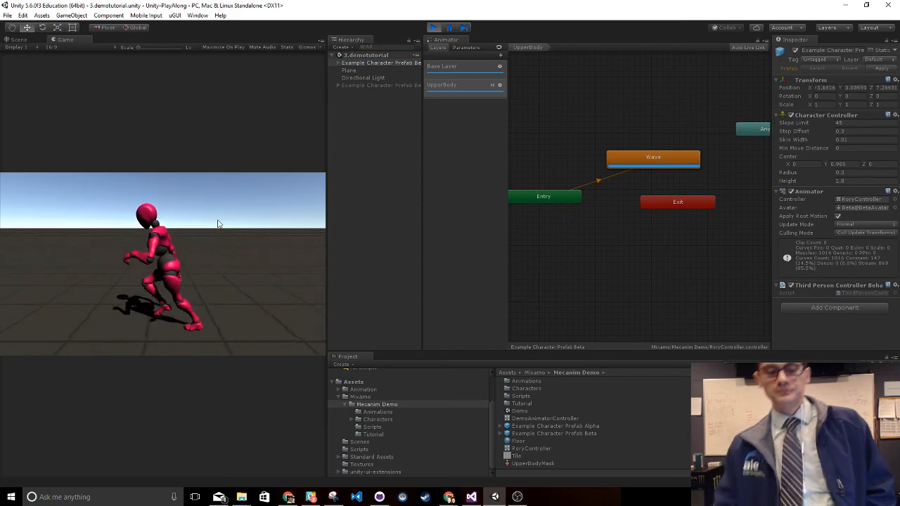
key(d)
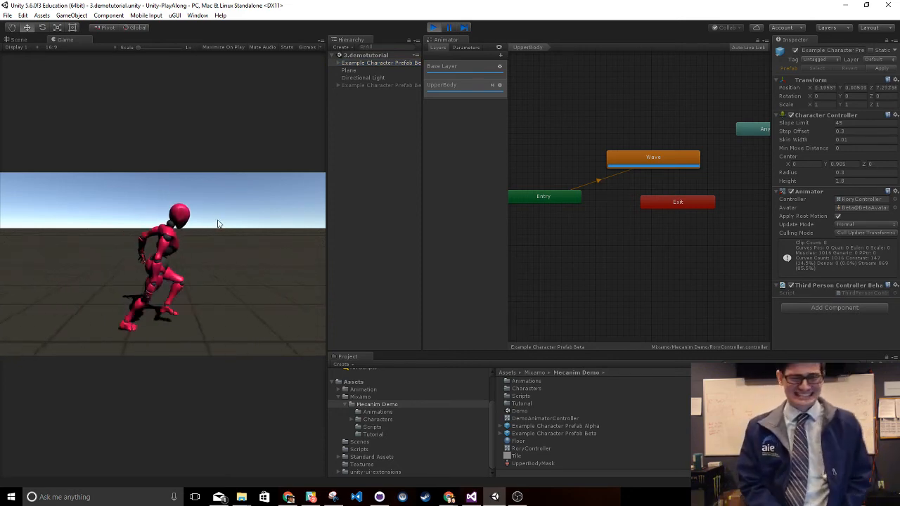
key(a)
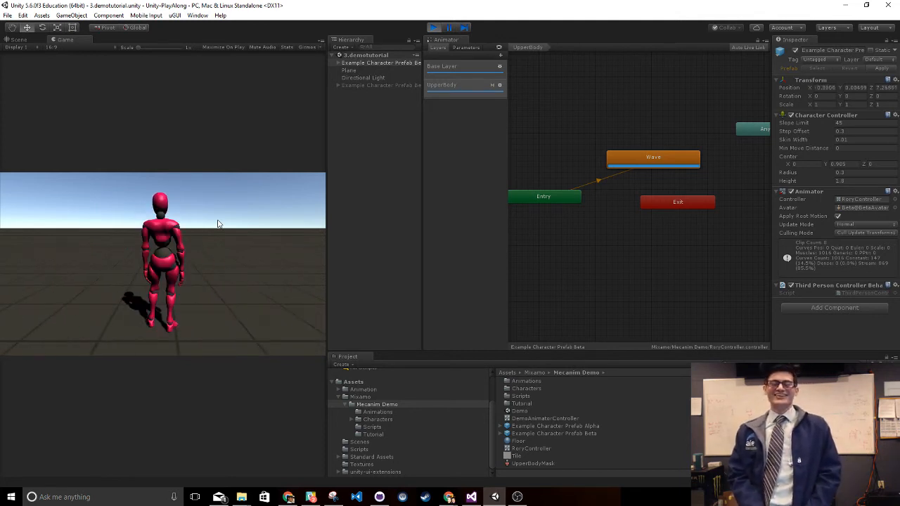
key(w)
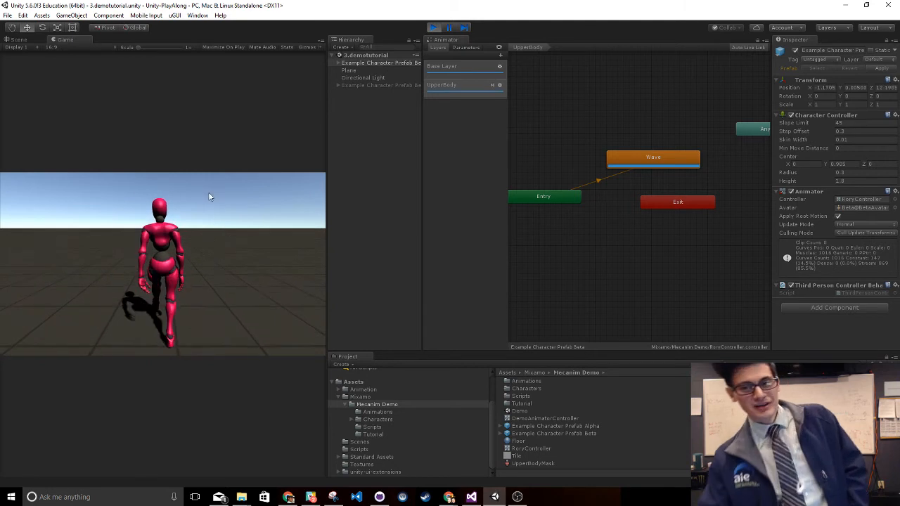
click(434, 27)
Add a transition from the Wave state to itself and test it in play mode, checking the parameters and Base Layer
click(654, 163)
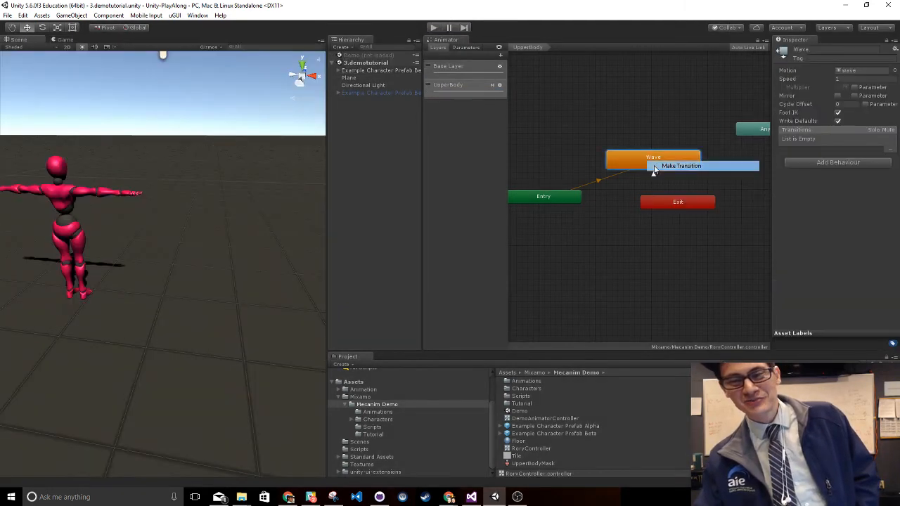
click(430, 28)
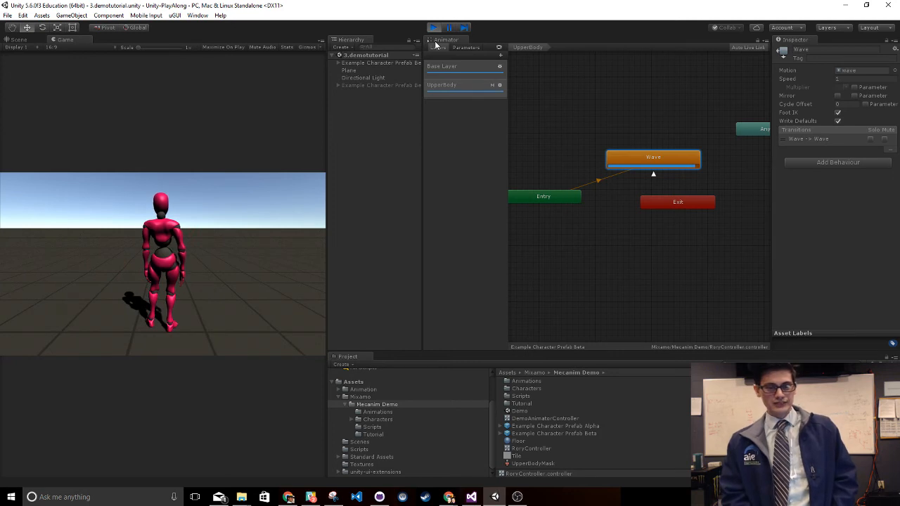
click(460, 47)
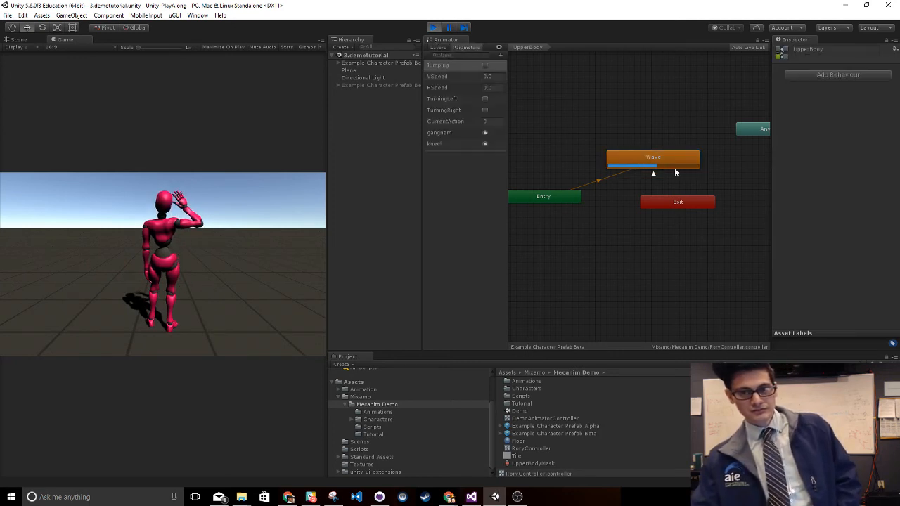
click(439, 48)
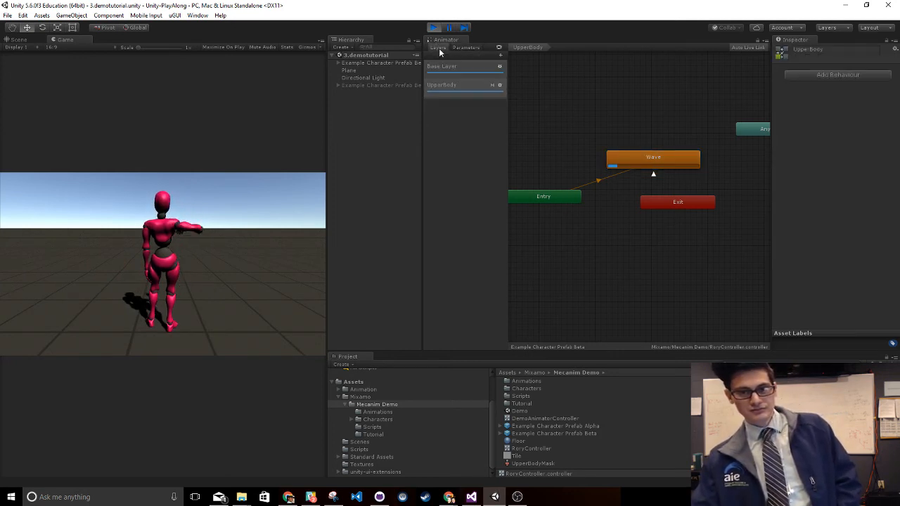
click(462, 65)
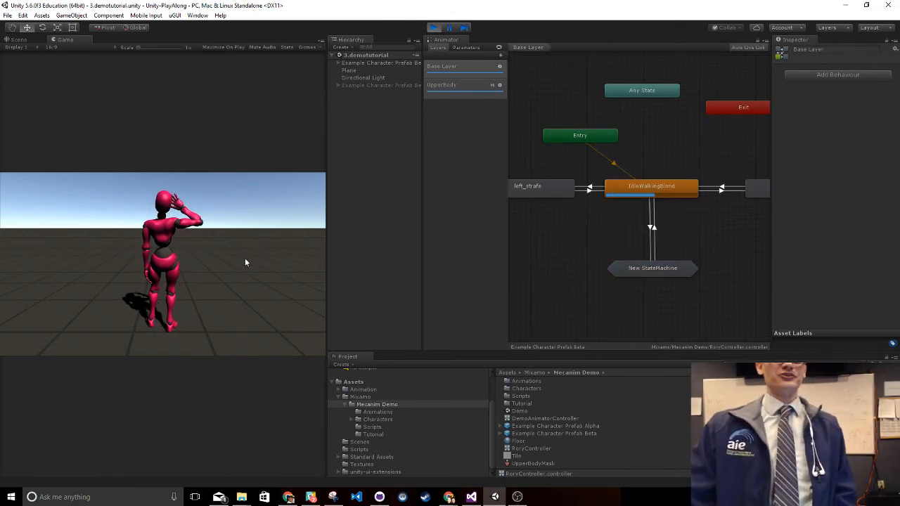
click(433, 28)
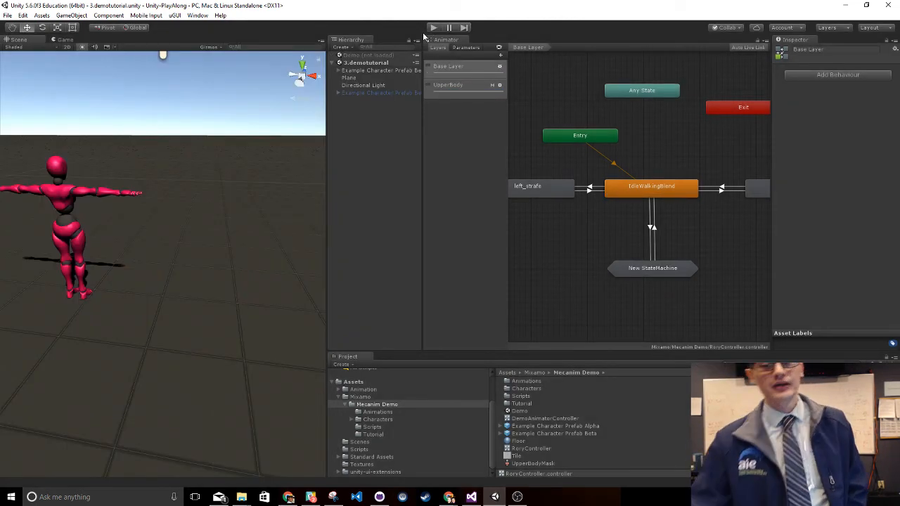
Move the UpperBody layer's Wave state down and create an empty state above it
click(464, 86)
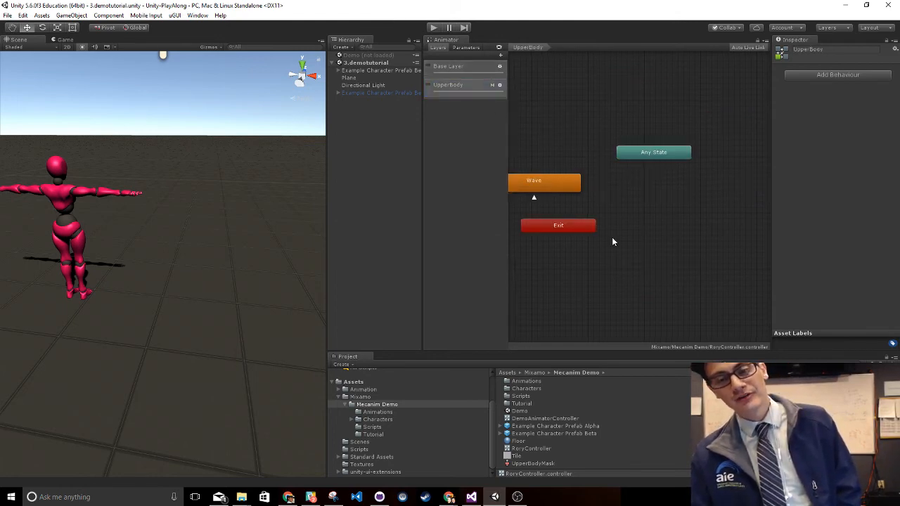
middle_drag(612, 242, 673, 213)
drag(623, 157, 626, 187)
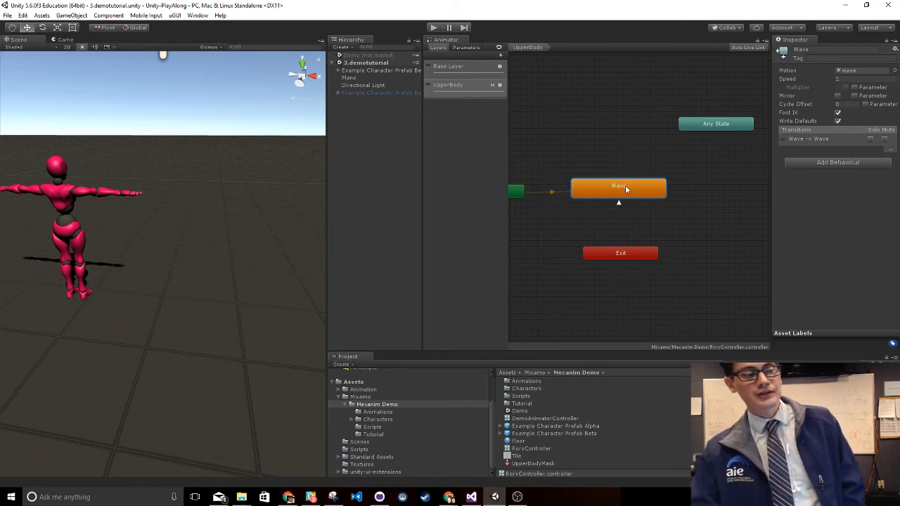
right_click(597, 138)
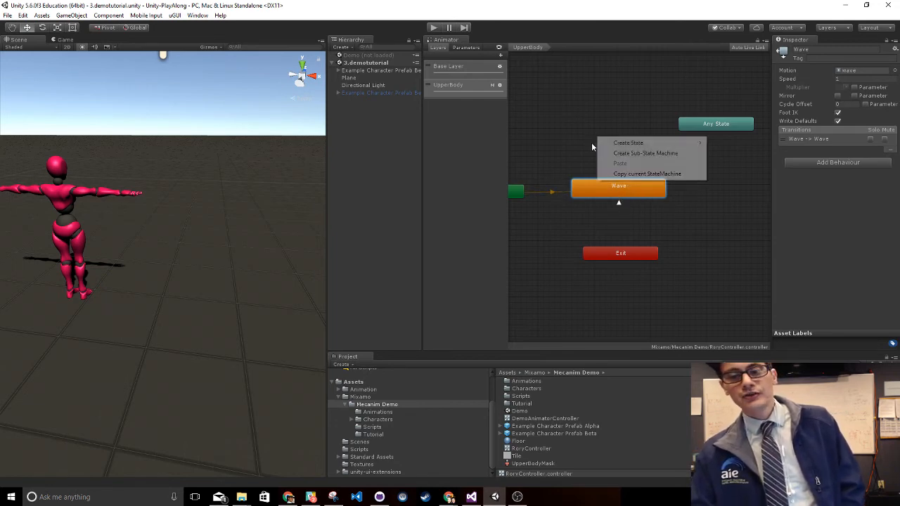
mouse_move(622, 143)
click(720, 142)
Connect New State and Wave with transitions in both directions, aligning New State above Wave
right_click(655, 143)
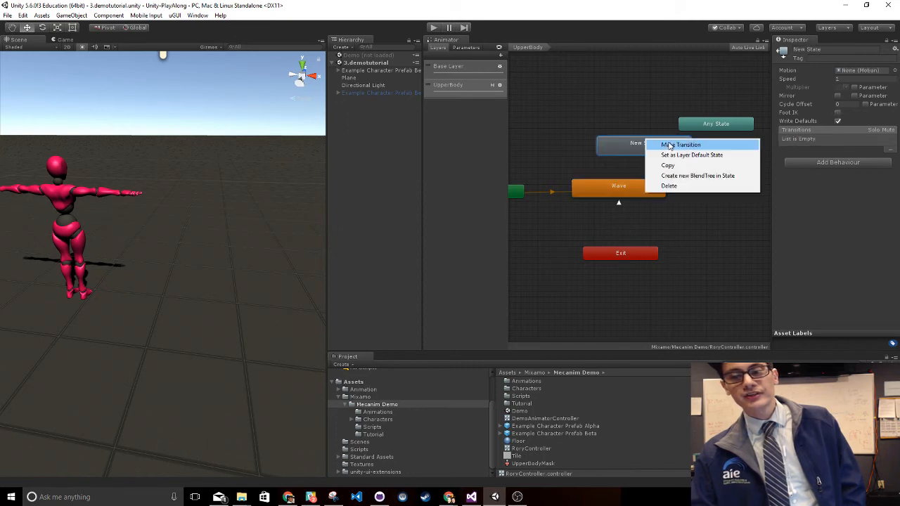
click(668, 145)
click(614, 181)
drag(638, 144, 619, 127)
right_click(583, 184)
click(599, 187)
click(600, 127)
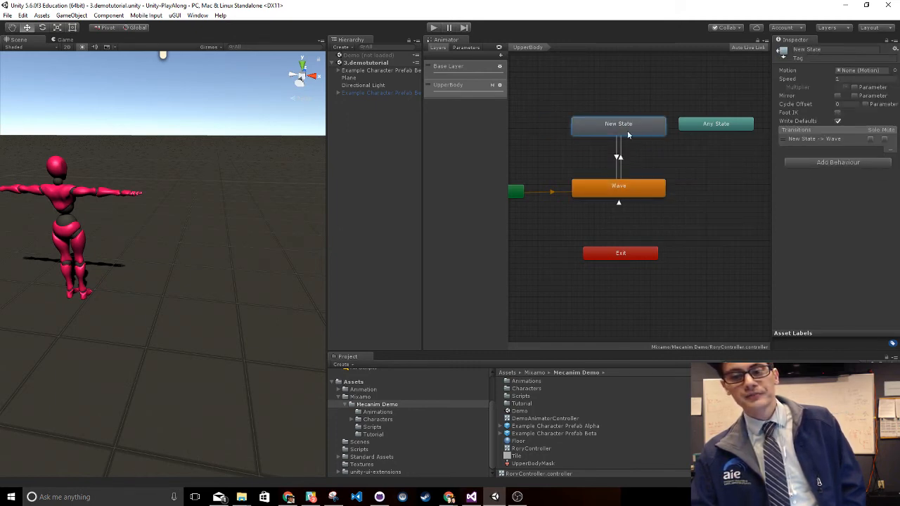
Delete the Wave state's transition to itself
click(614, 163)
right_click(618, 203)
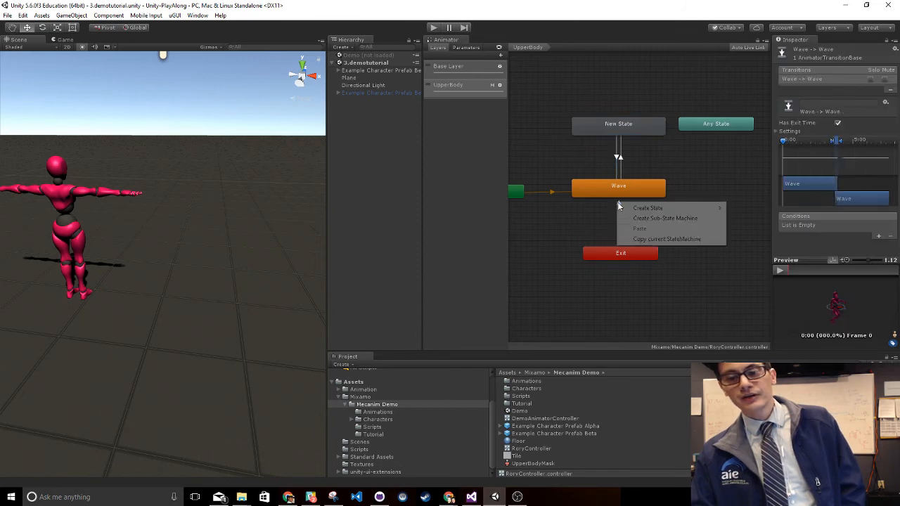
click(618, 202)
click(619, 204)
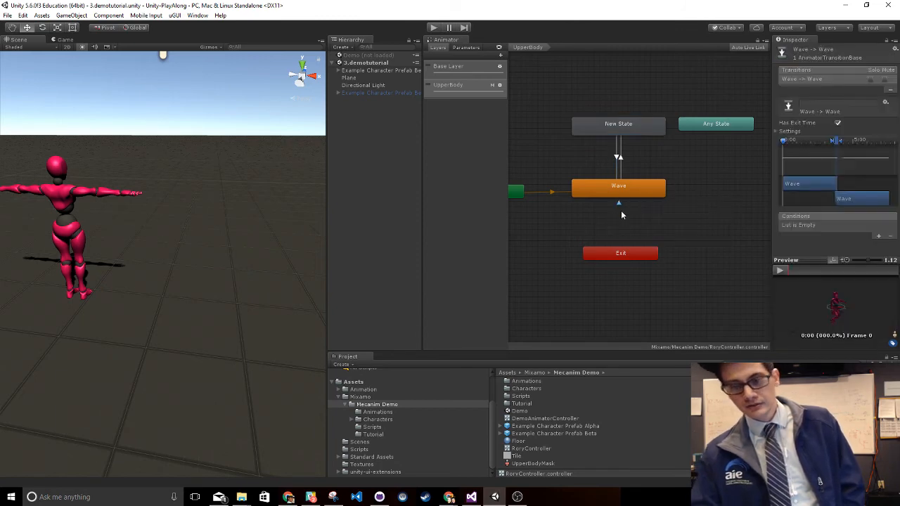
key(Delete)
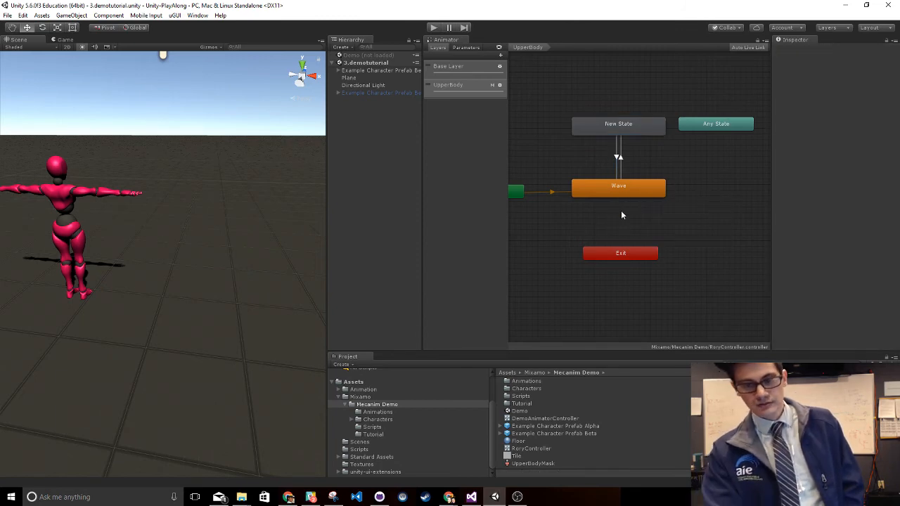
Add a gangnam condition to the transition from New State to Wave
click(617, 157)
click(878, 236)
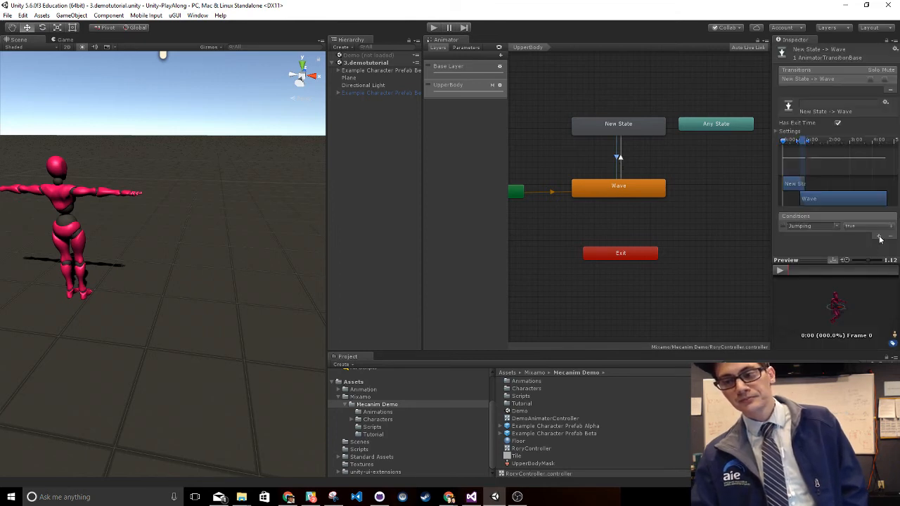
click(836, 225)
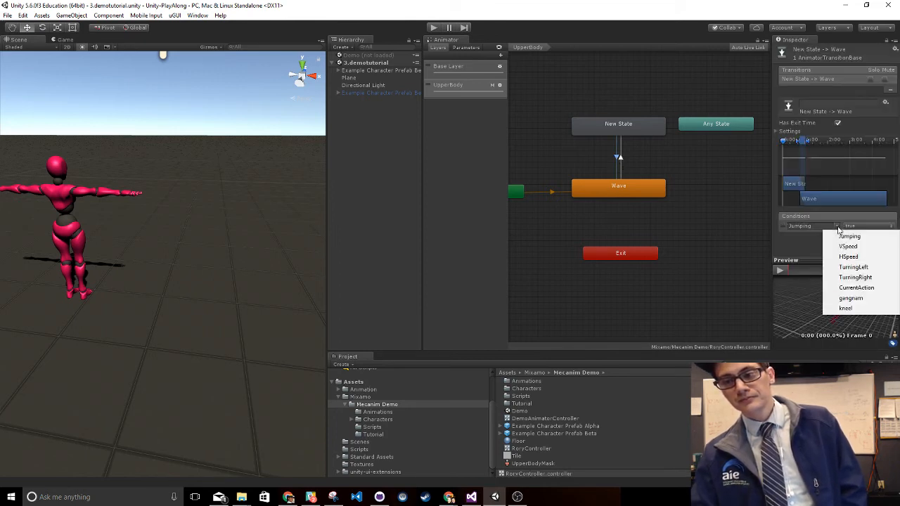
click(851, 298)
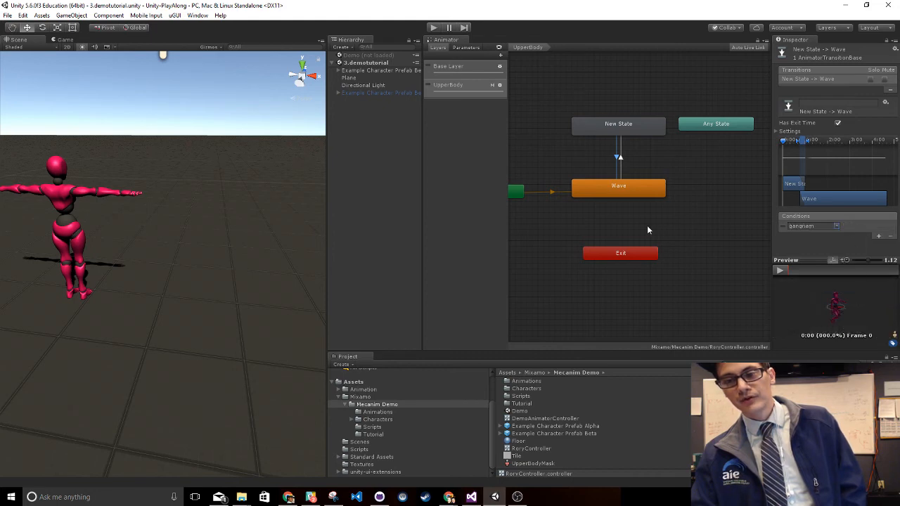
Inspect the transition from Wave to New State and set New State as the UpperBody layer's default state
click(621, 160)
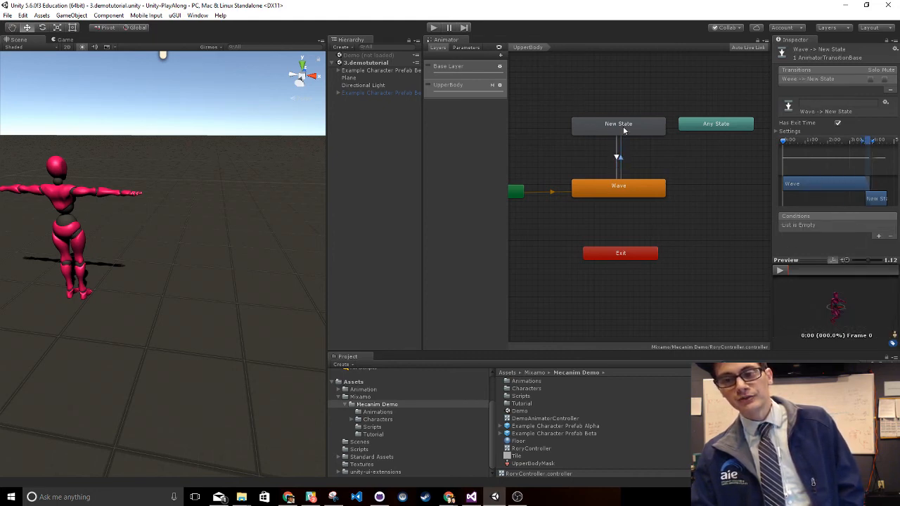
click(623, 129)
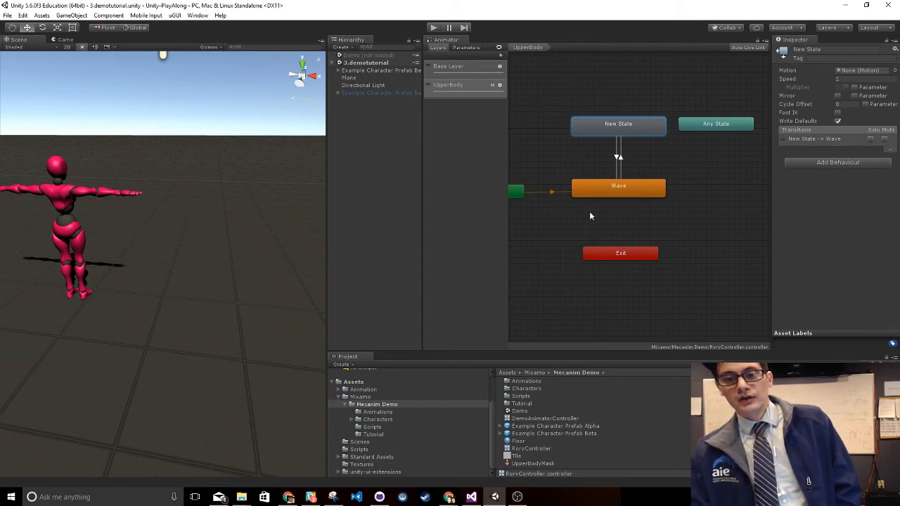
middle_drag(573, 216, 654, 217)
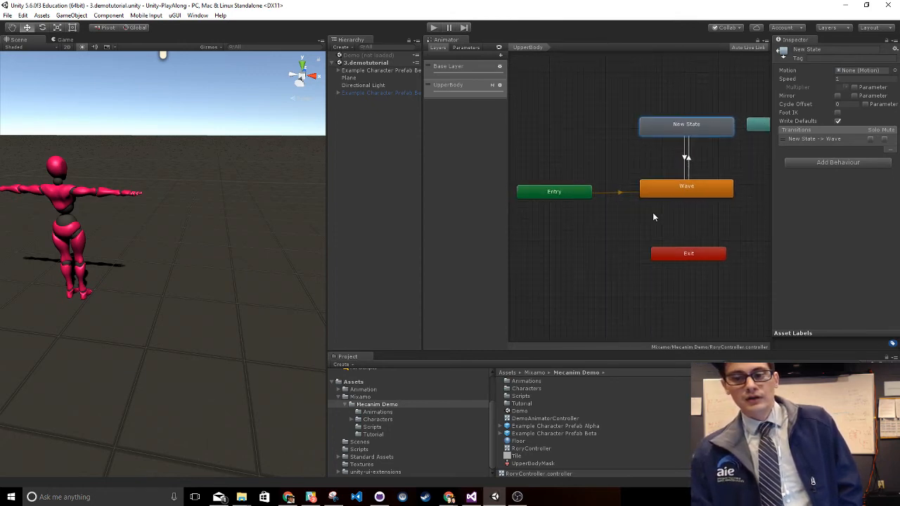
right_click(685, 136)
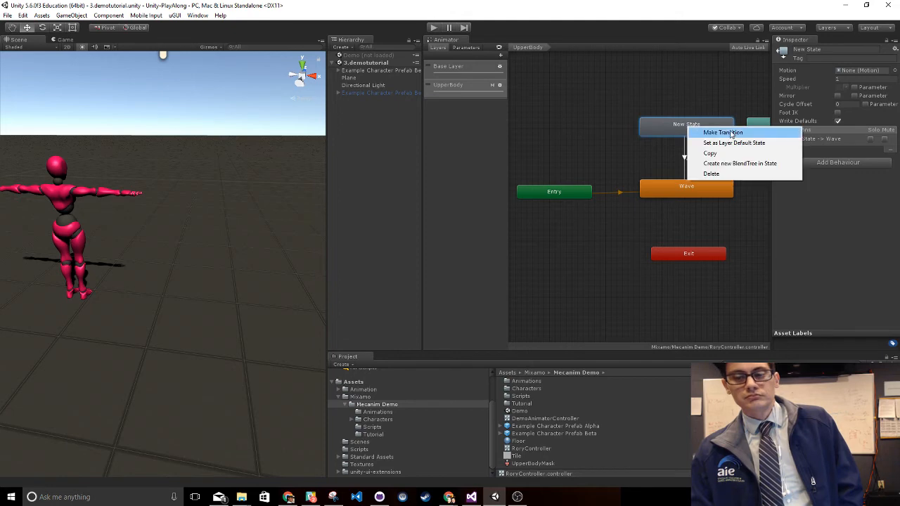
click(737, 141)
Rearrange the UpperBody graph with New State up and to the left of Wave and Any State to the right of Wave
drag(681, 132, 638, 130)
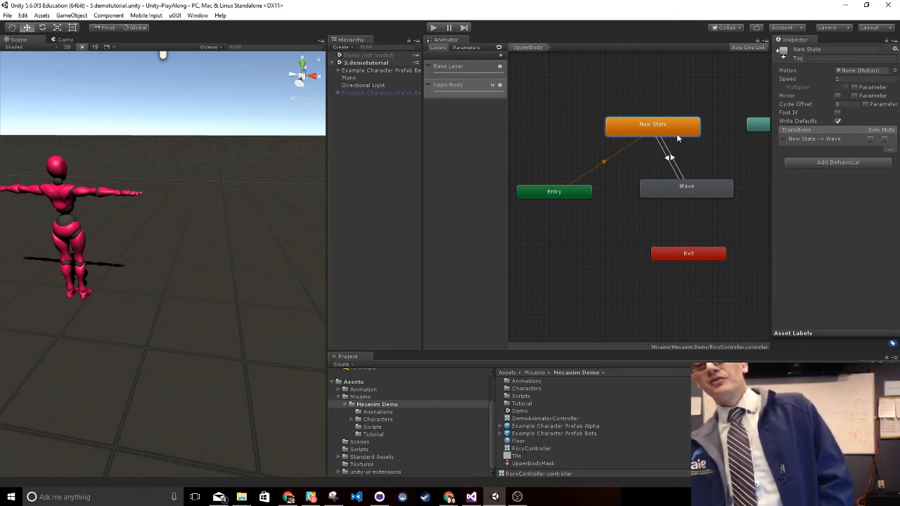
drag(668, 145, 701, 141)
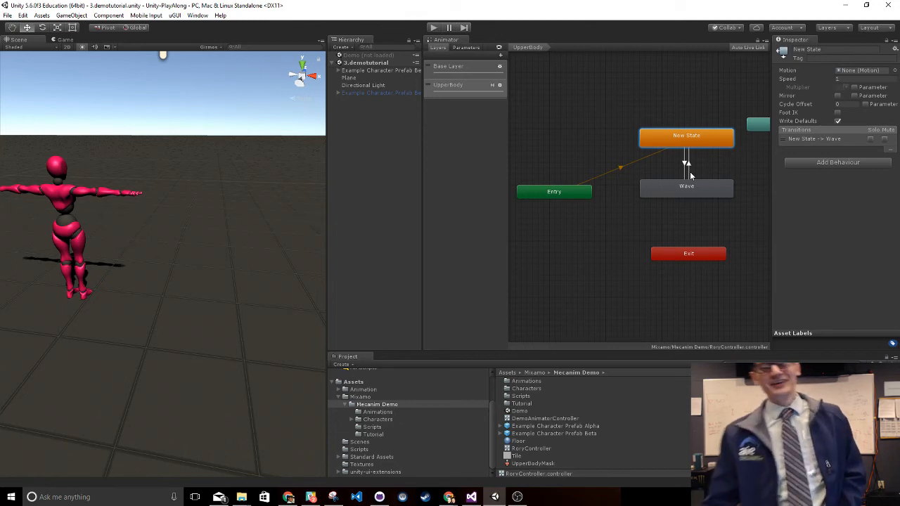
drag(689, 139, 649, 127)
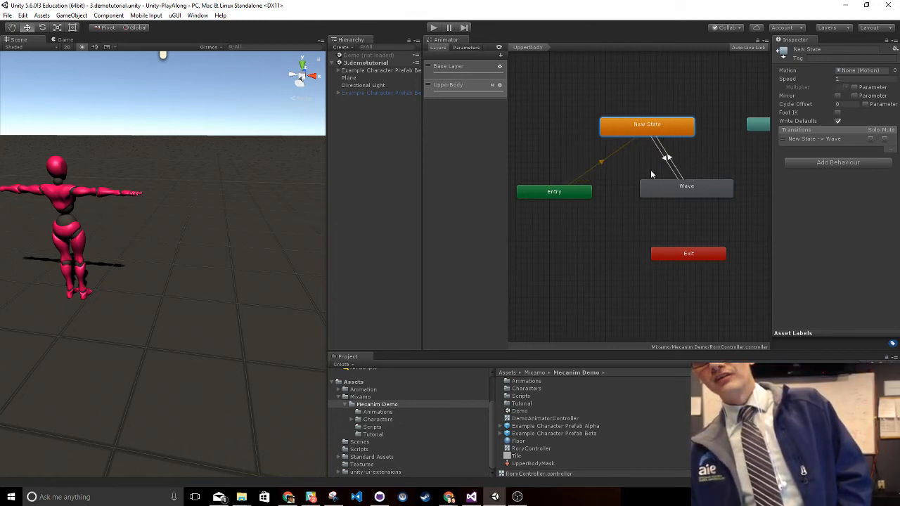
middle_drag(648, 193, 572, 213)
drag(714, 145, 707, 201)
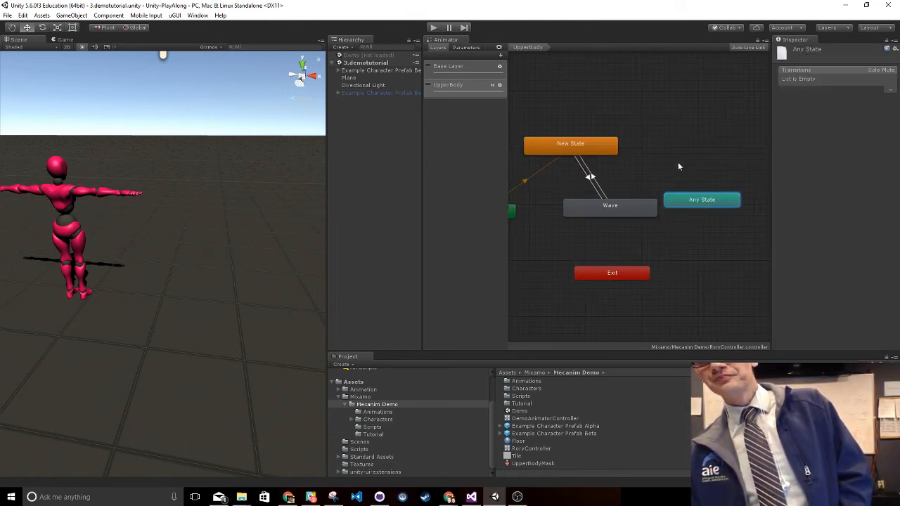
middle_drag(679, 166, 710, 121)
click(671, 207)
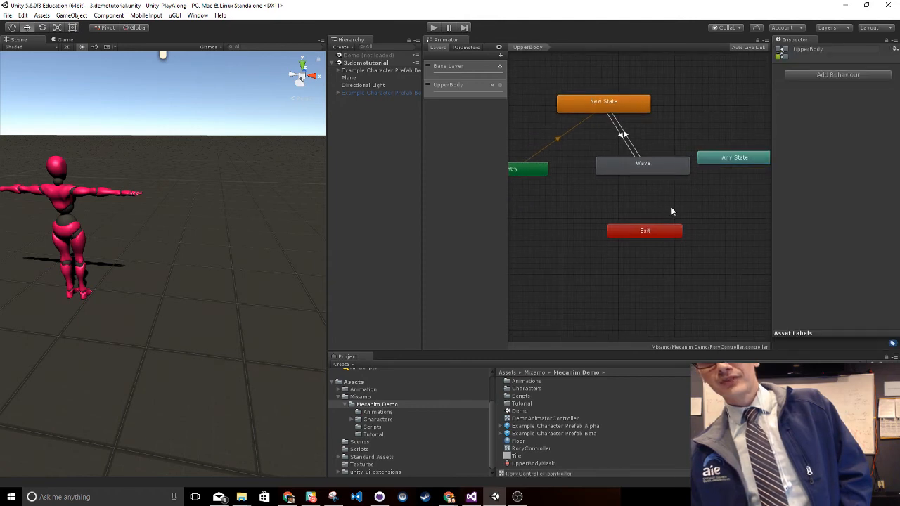
Look through the animation clips in Mecanim Demo's Animations folder, from walking up to gangnam_style_24
click(550, 428)
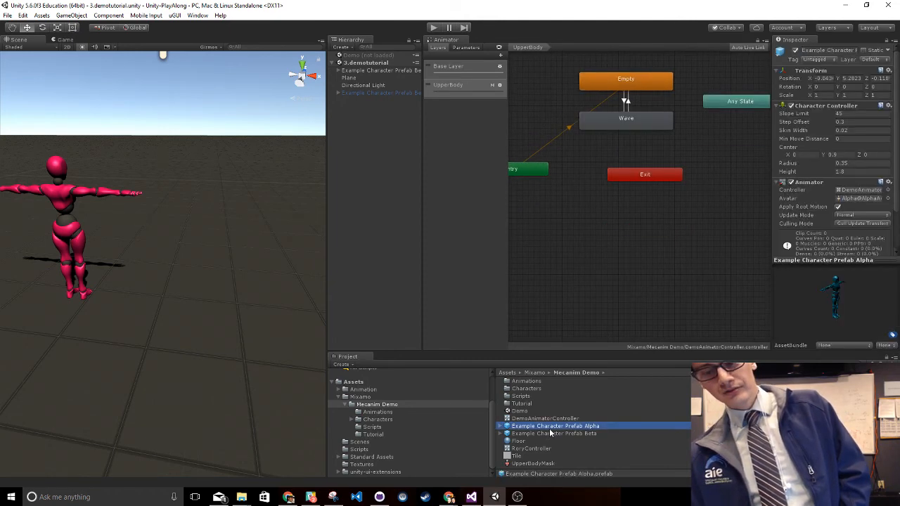
click(389, 413)
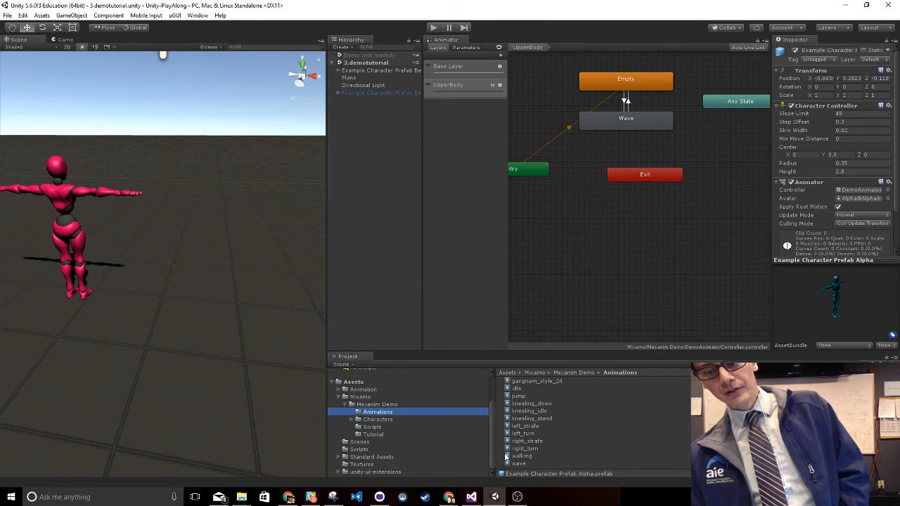
click(537, 456)
click(543, 448)
click(556, 440)
click(557, 433)
click(562, 427)
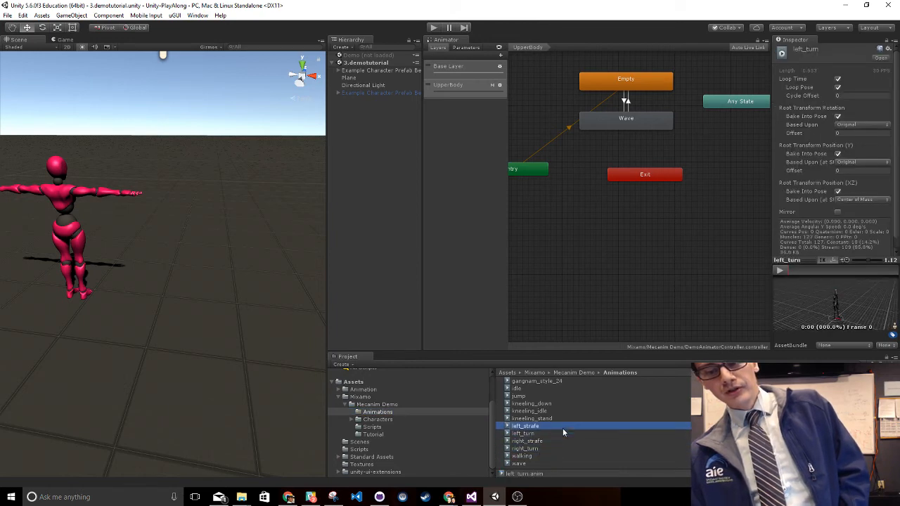
click(573, 418)
click(581, 412)
click(587, 405)
click(587, 397)
click(594, 388)
click(600, 381)
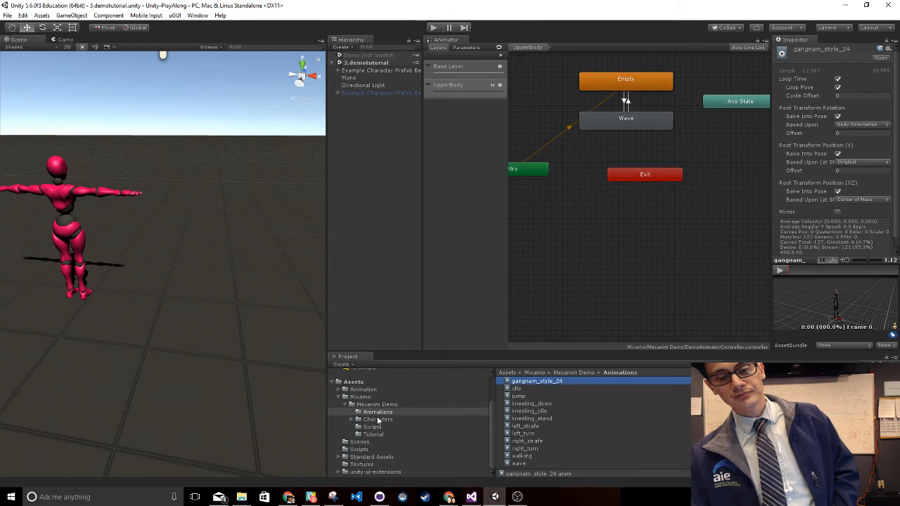
Open the Demo scene from the Mecanim Demo folder and run it briefly
click(382, 442)
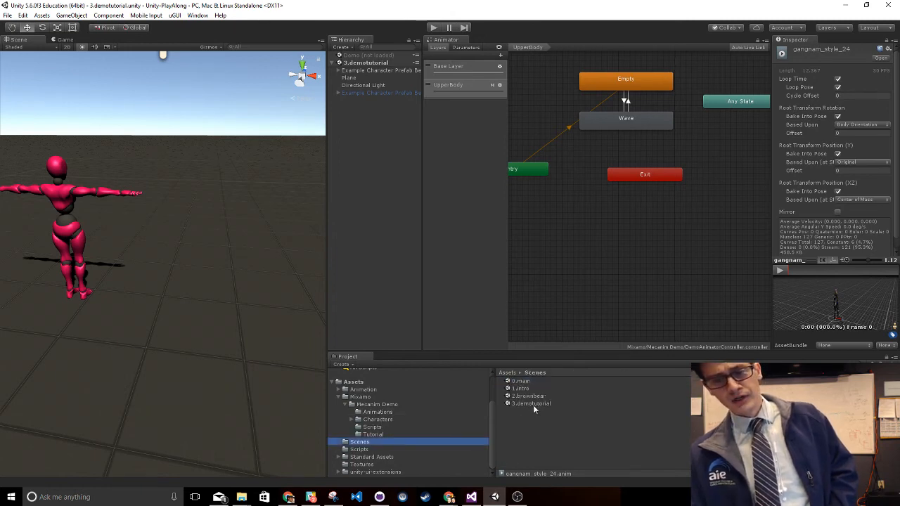
click(377, 404)
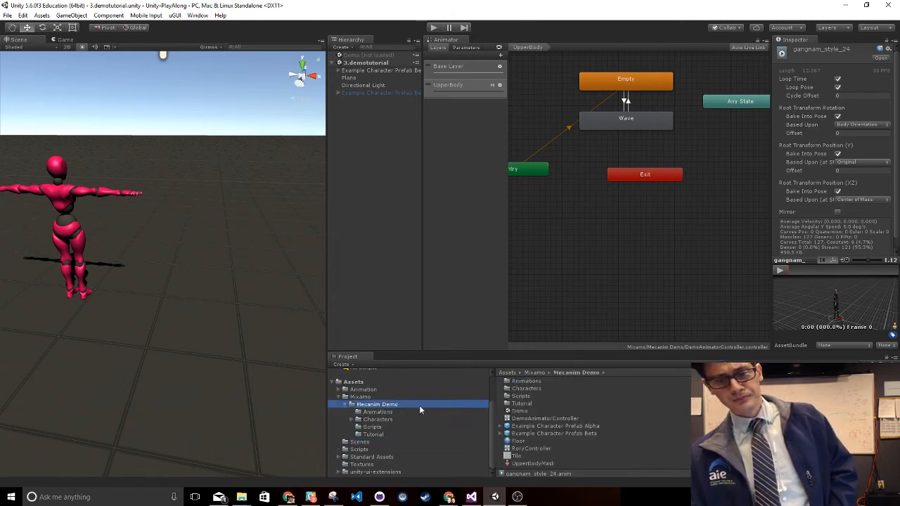
double_click(519, 411)
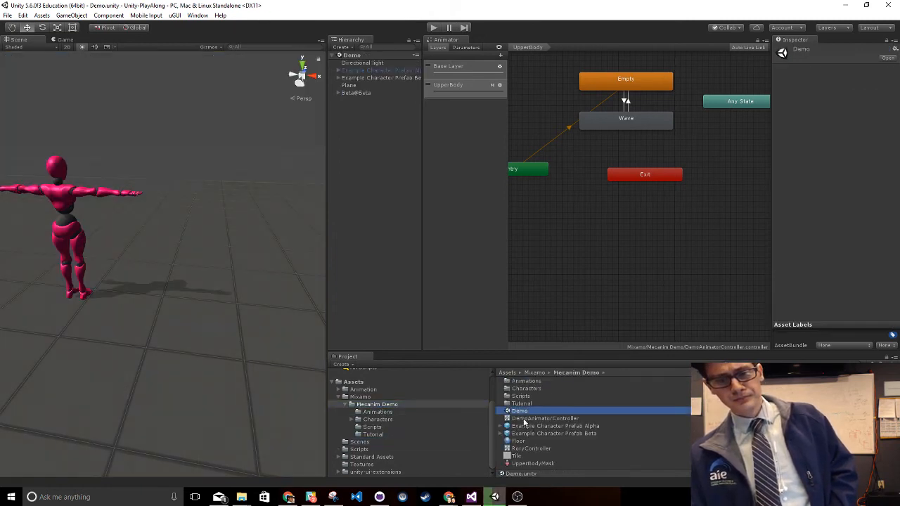
click(435, 28)
click(434, 28)
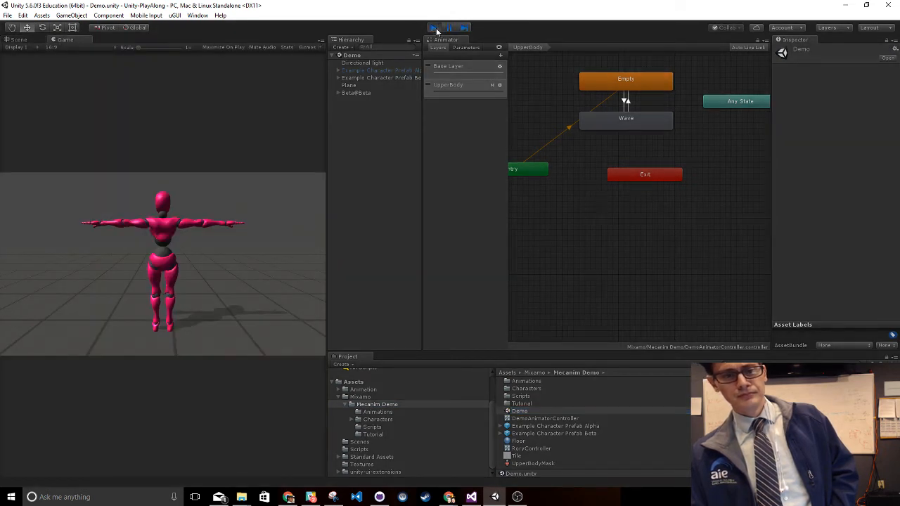
Deactivate Example Character Prefab Beta and Beta@Beta, and activate Example Character Prefab Alpha in the Demo scene
click(407, 78)
click(795, 51)
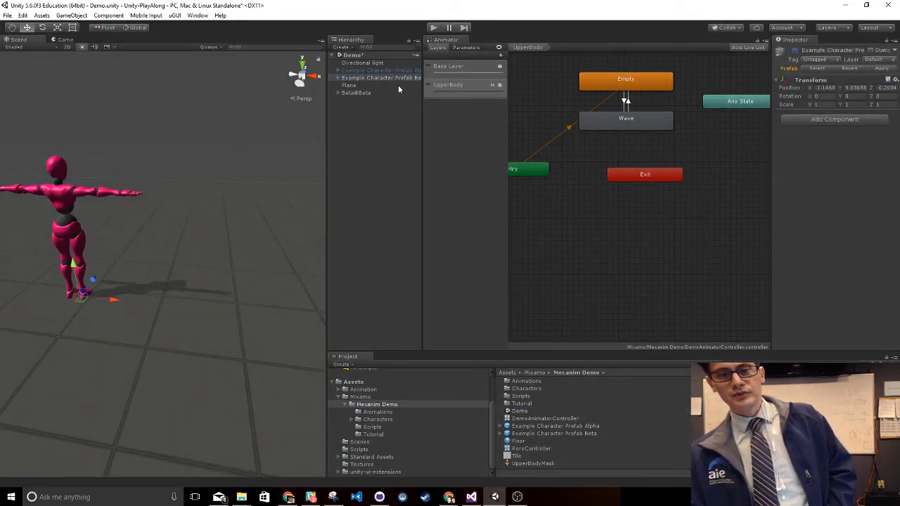
click(415, 72)
click(795, 51)
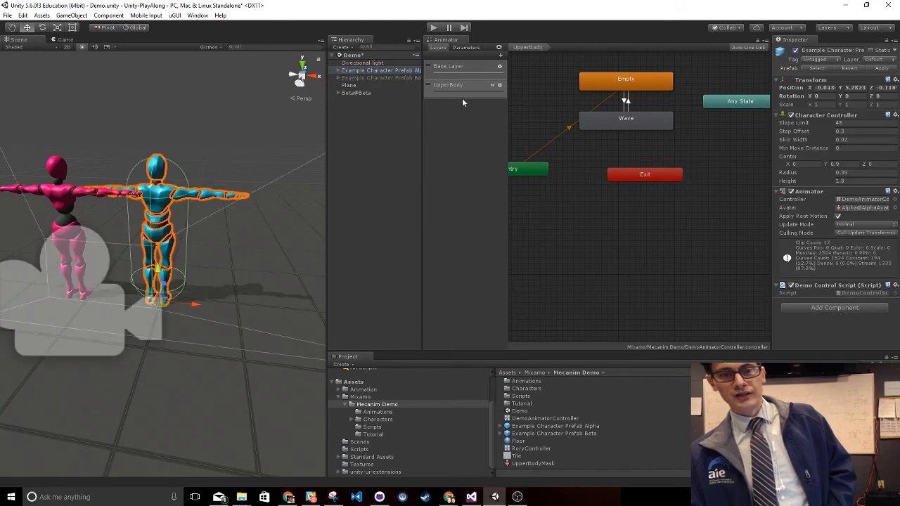
double_click(385, 78)
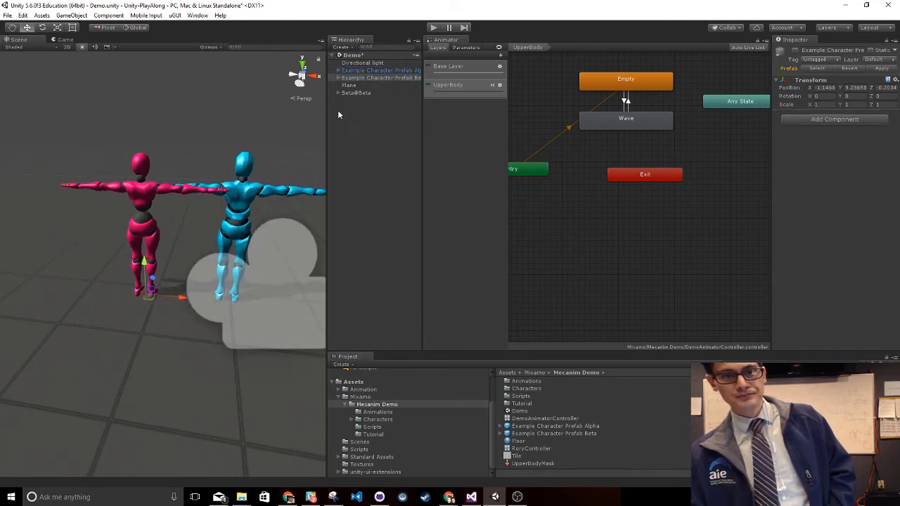
click(358, 94)
click(795, 51)
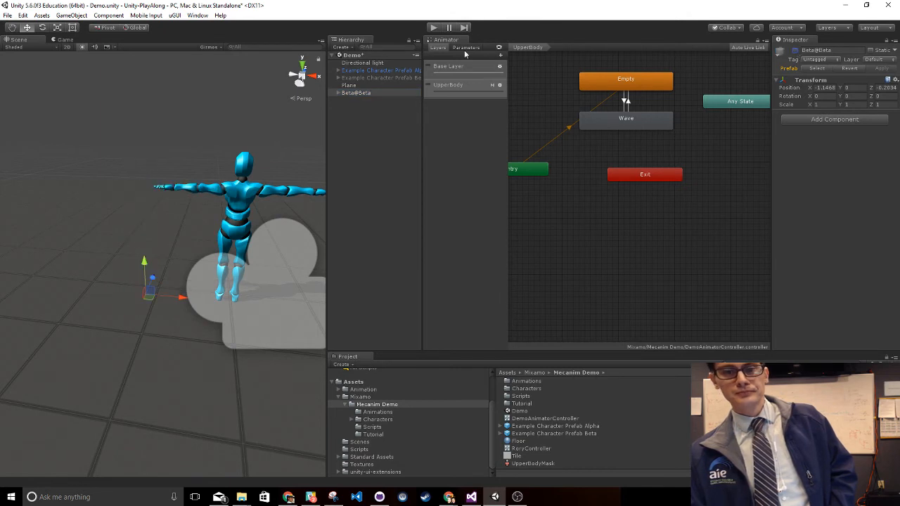
Run the Demo scene and test the Alpha character's forward walk and left and right strafes
click(433, 27)
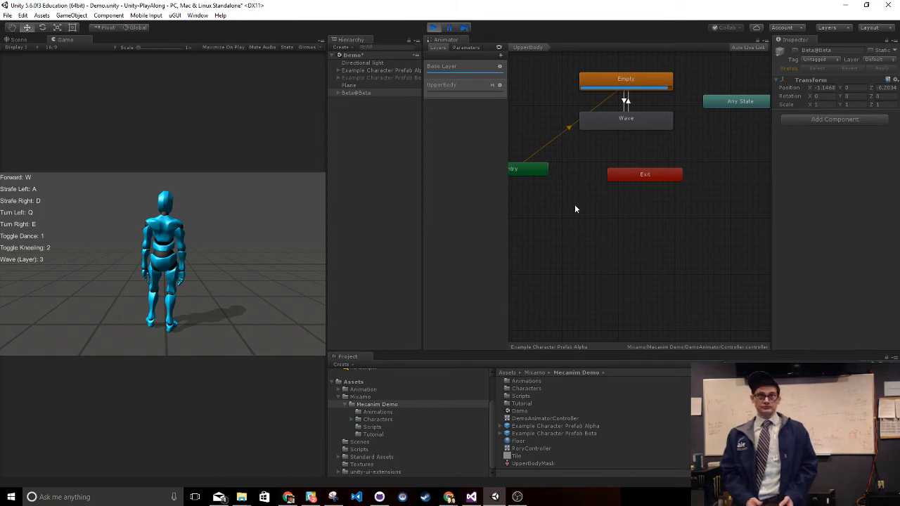
key(w)
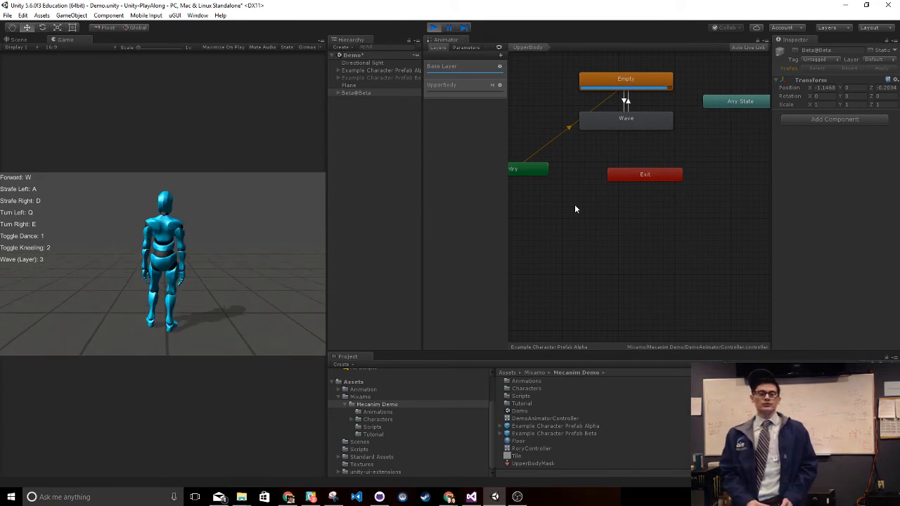
key(d)
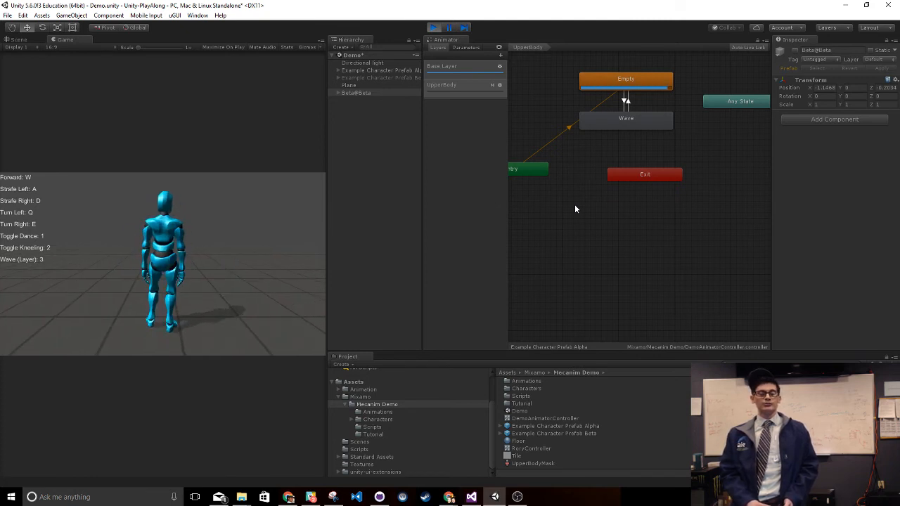
key(a)
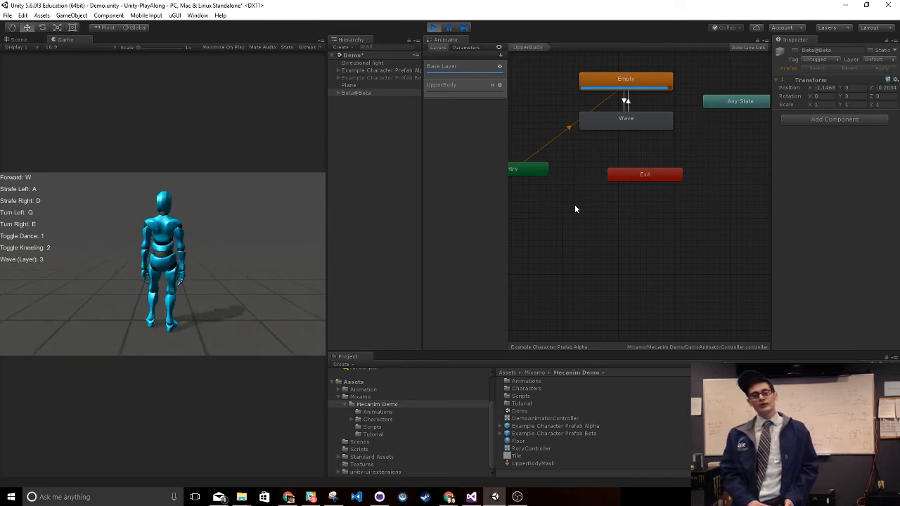
key(d)
key(d)
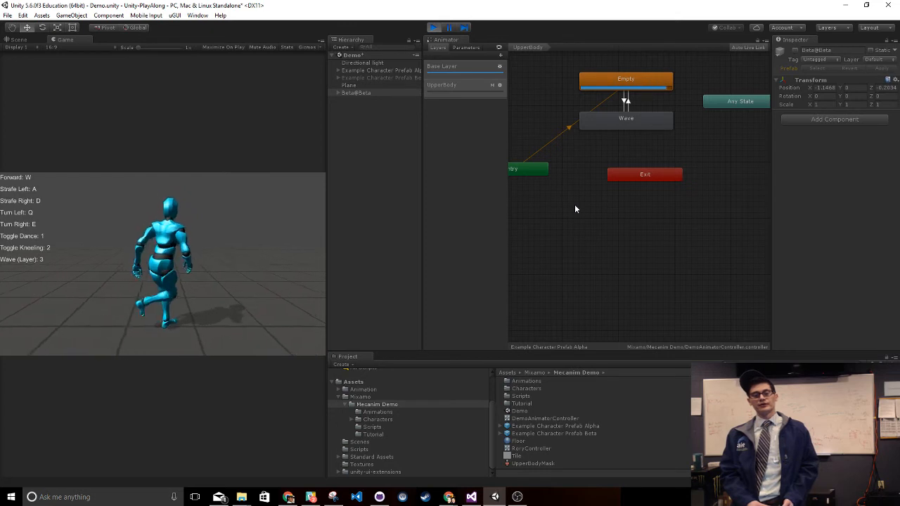
key(d)
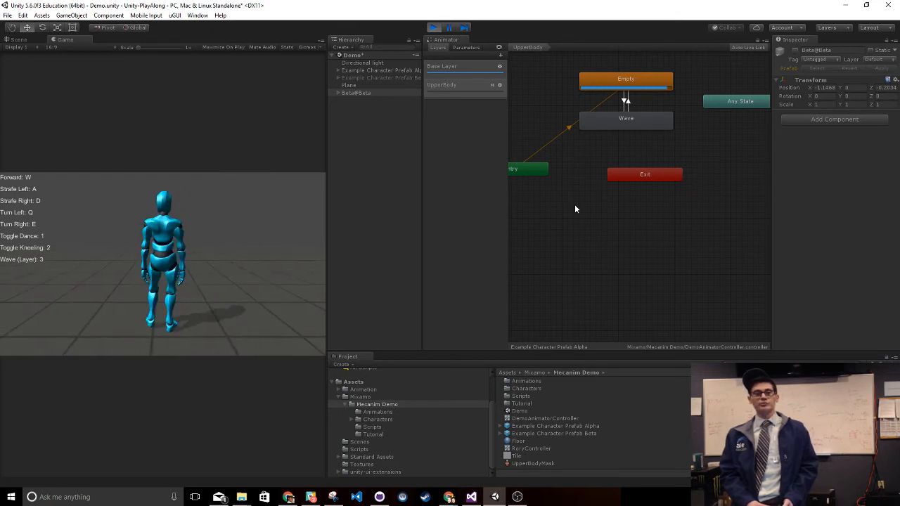
key(d)
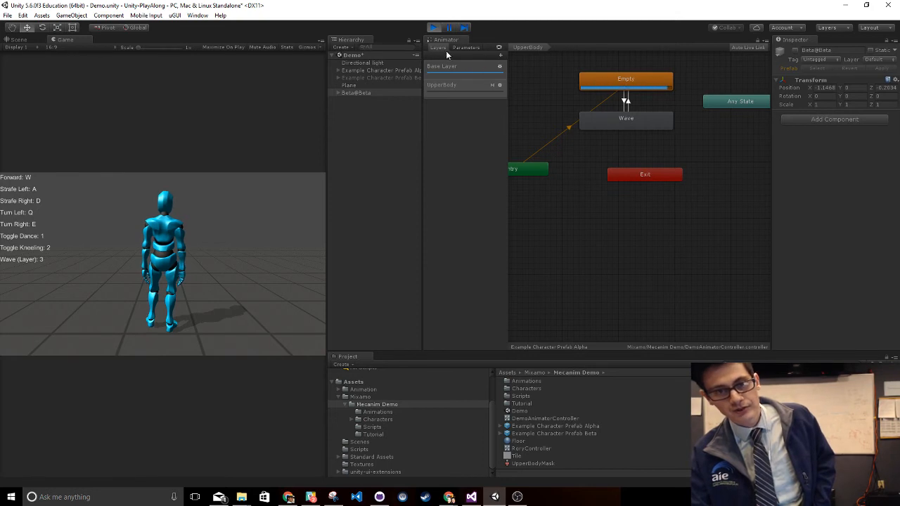
Inspect the Base Layer's turn states and the transitions between IdleWalkingBlend and right_turn, and shift right_turn slightly closer to IdleWalkingBlend
click(461, 67)
middle_drag(687, 156, 580, 210)
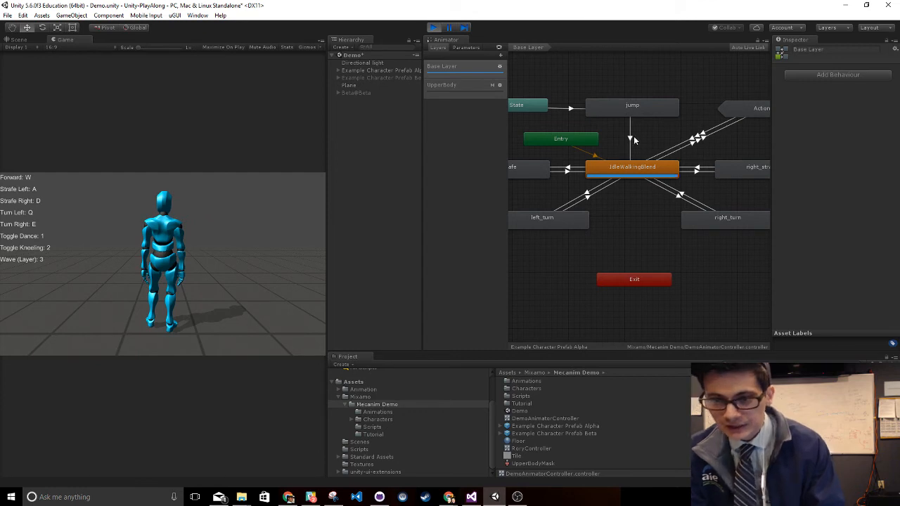
click(562, 218)
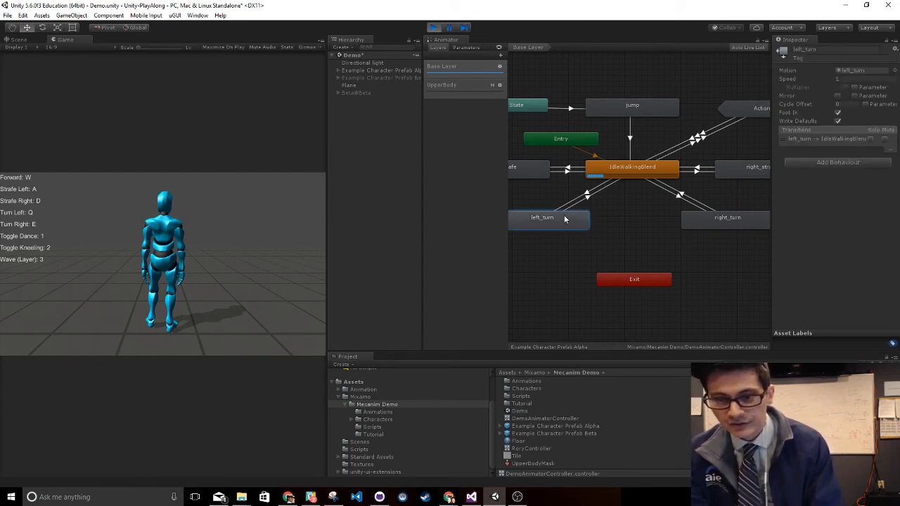
click(726, 220)
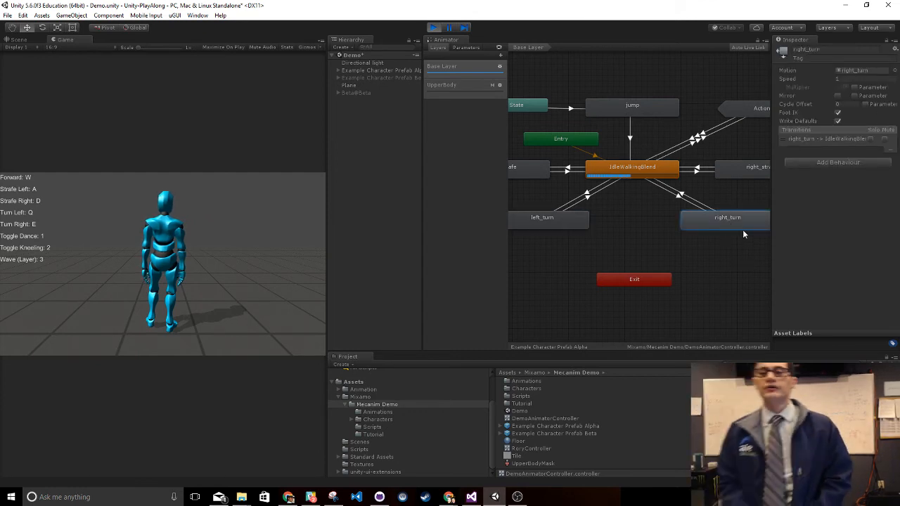
click(681, 202)
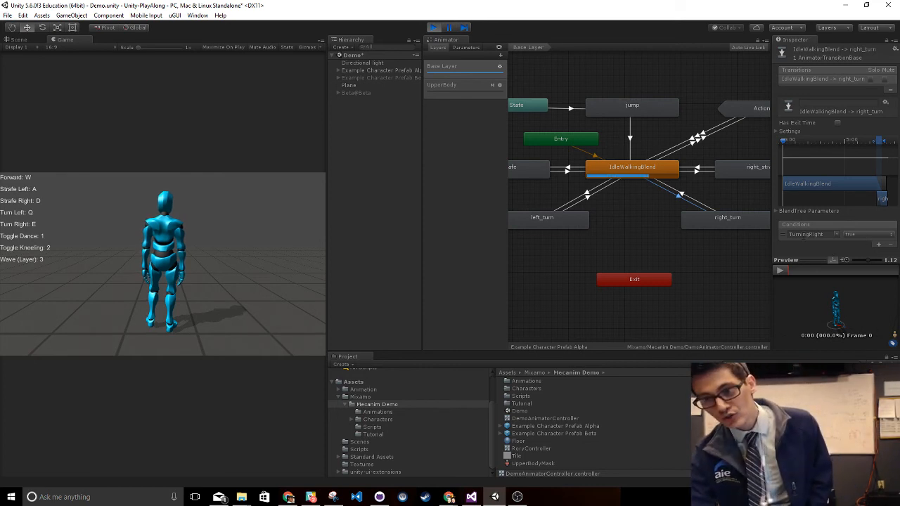
click(721, 216)
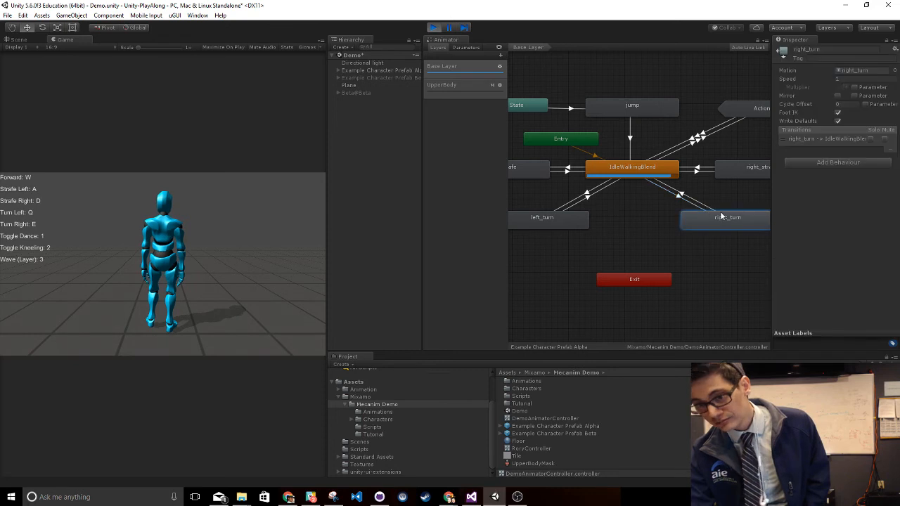
click(696, 203)
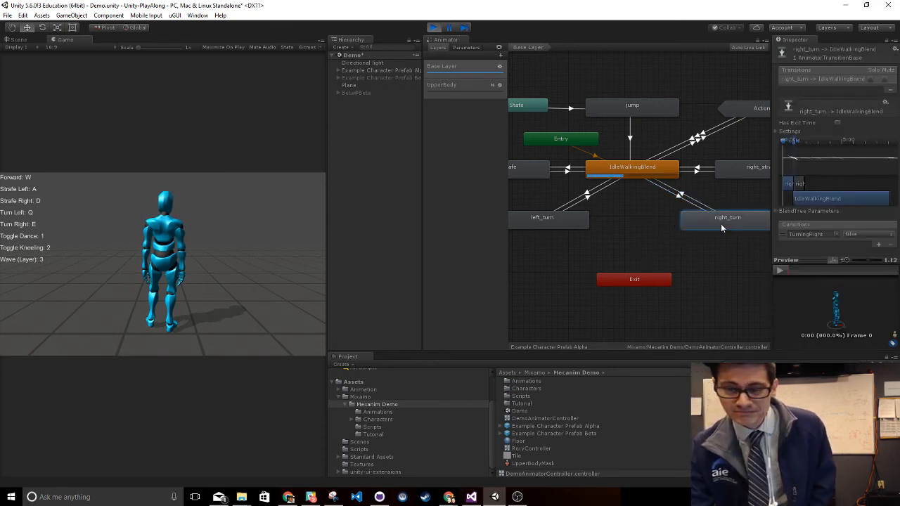
drag(721, 224, 701, 220)
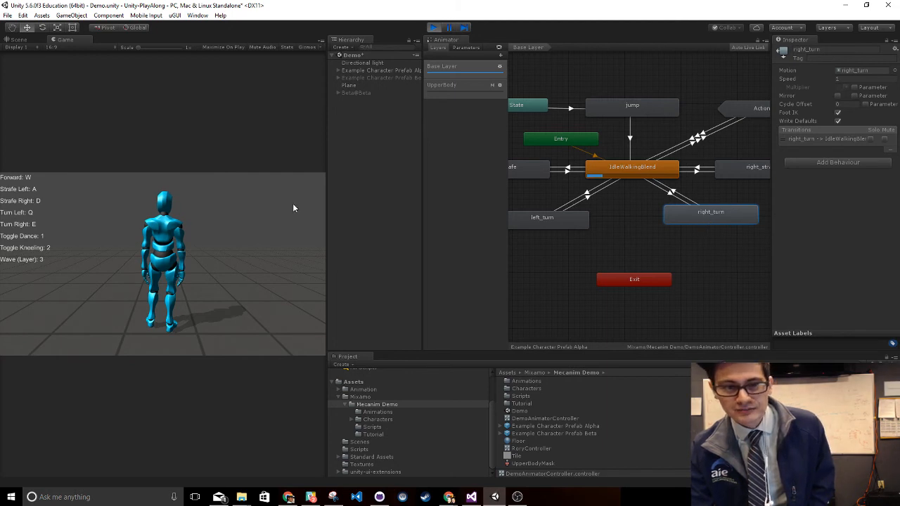
Test the character's right strafe, right turn and left turn in the running scene while watching the Base Layer states
key(d)
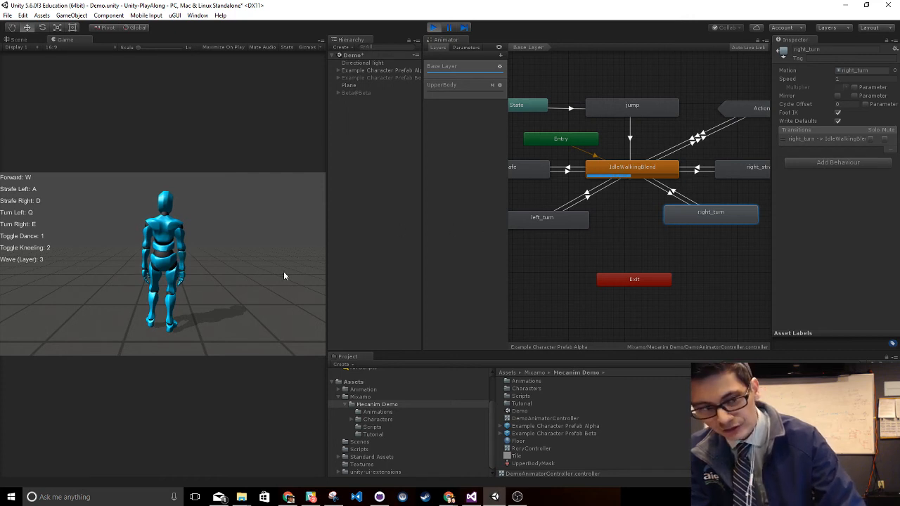
key(e)
key(e)
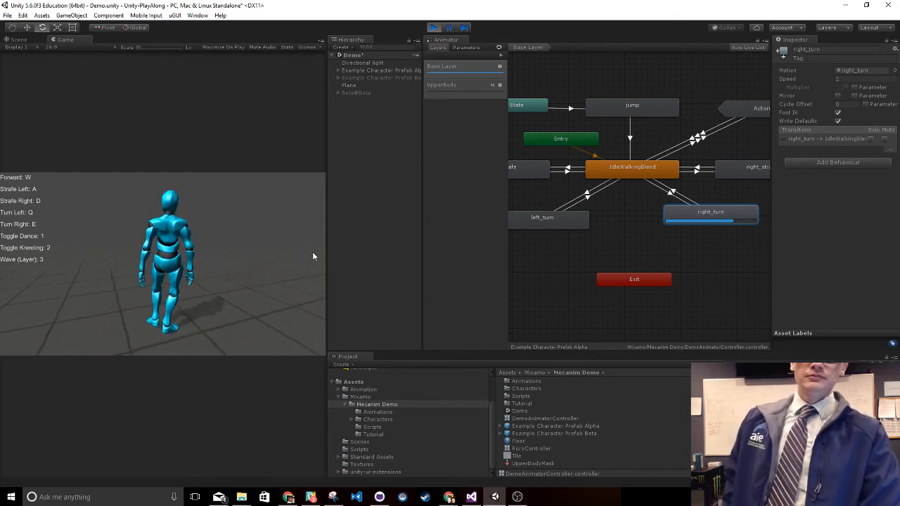
key(q)
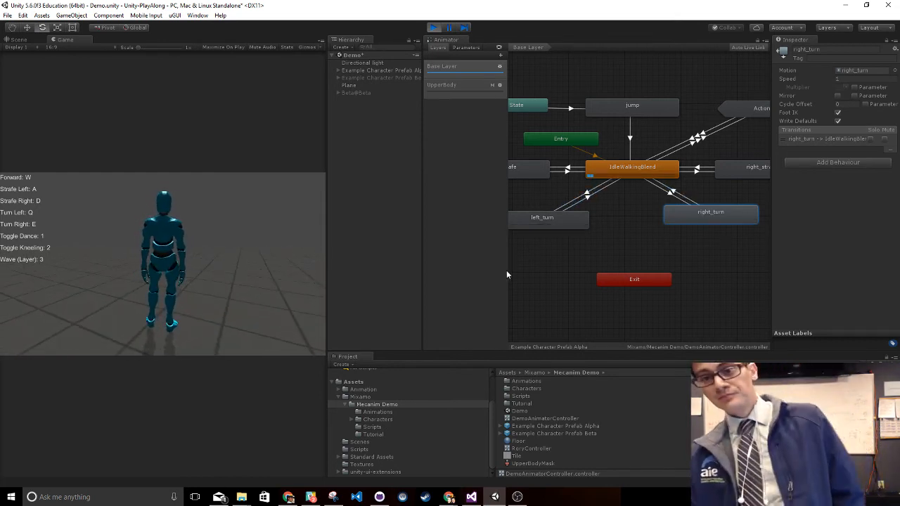
Examine the IdleWalkingBlend blend tree, return to the Base Layer and test walking forward
double_click(630, 168)
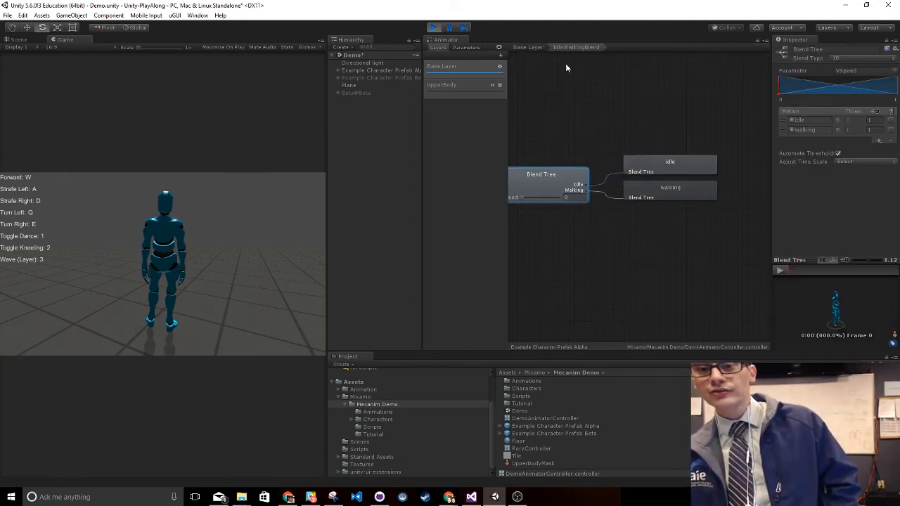
click(530, 47)
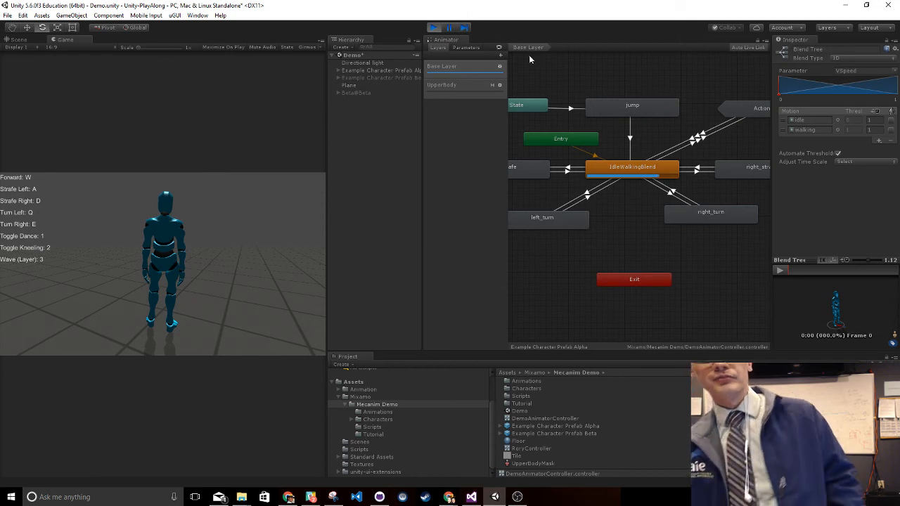
key(w)
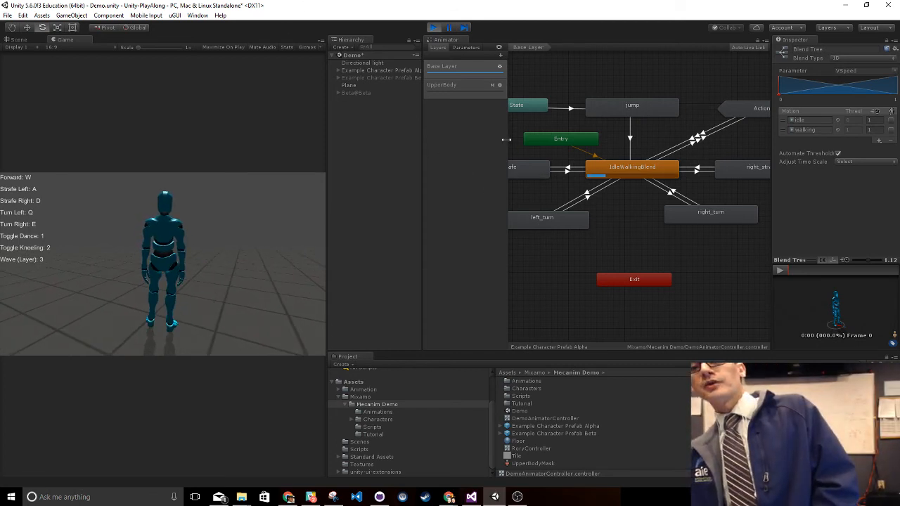
Narrow the layer list beside the Base Layer graph and test strafing left and right in the running scene
drag(507, 140, 493, 141)
middle_drag(571, 178, 639, 146)
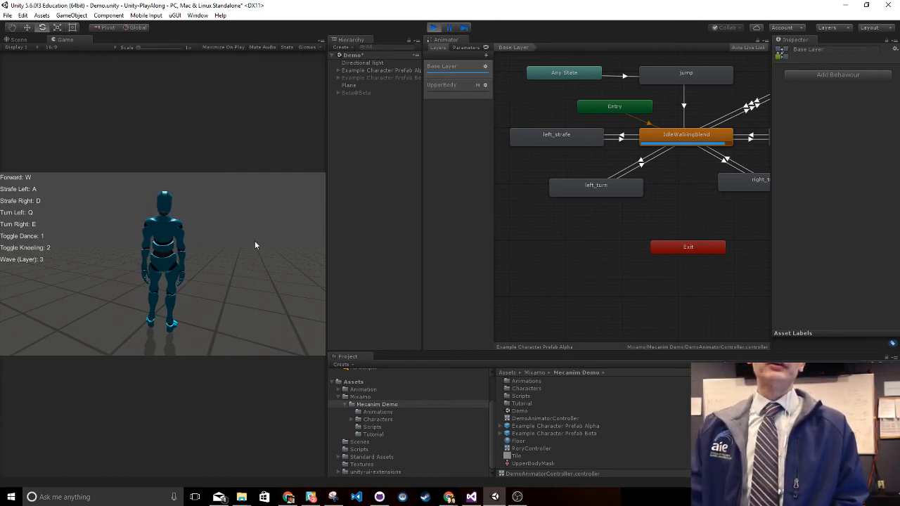
key(a)
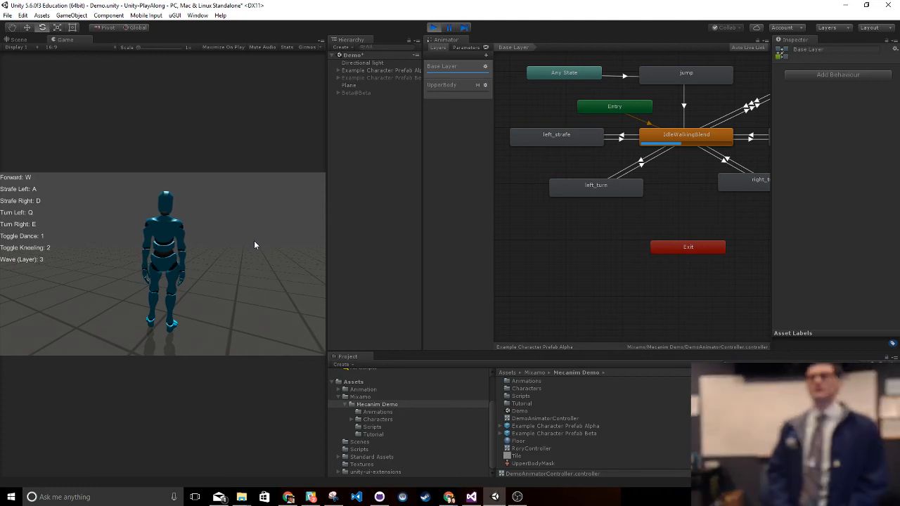
key(a)
key(d)
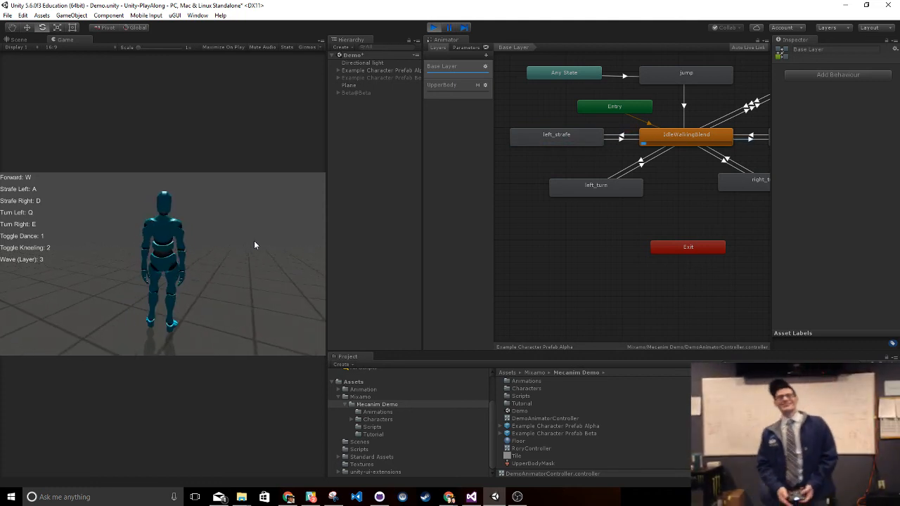
Test strafing left, right and left again in the running scene while watching the Base Layer states
key(a)
key(d)
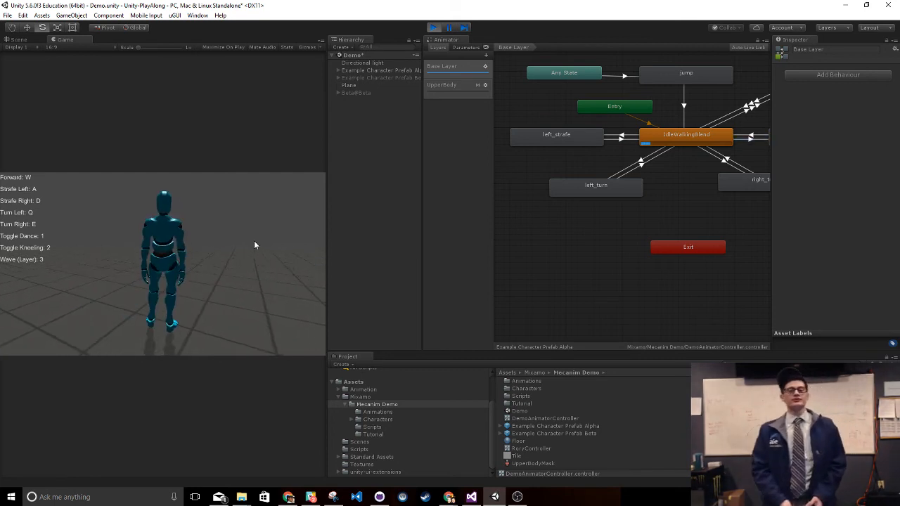
key(a)
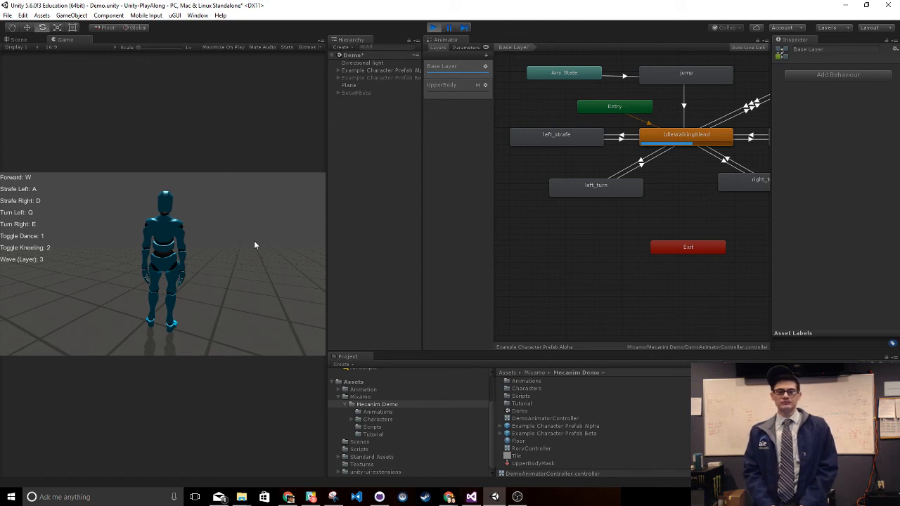
Make the character jump several times in the running scene to examine how the jump state plays in the Base Layer
key(space)
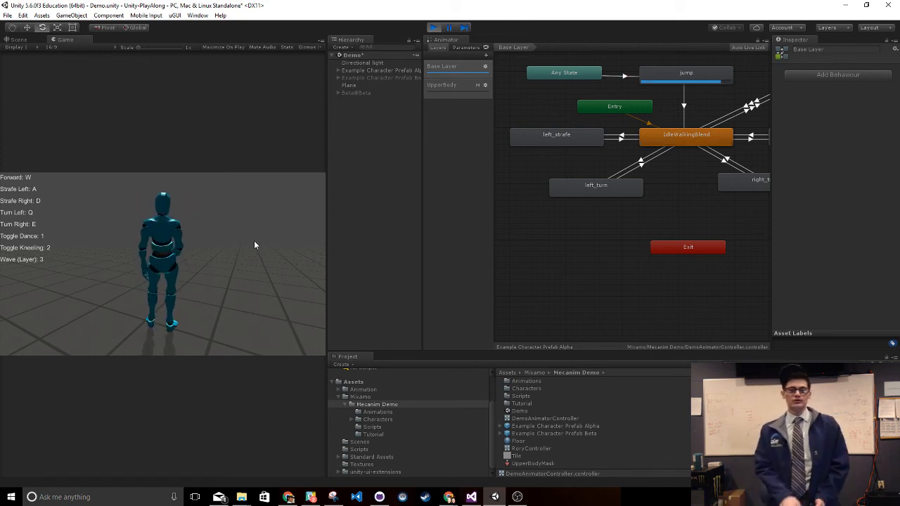
key(space)
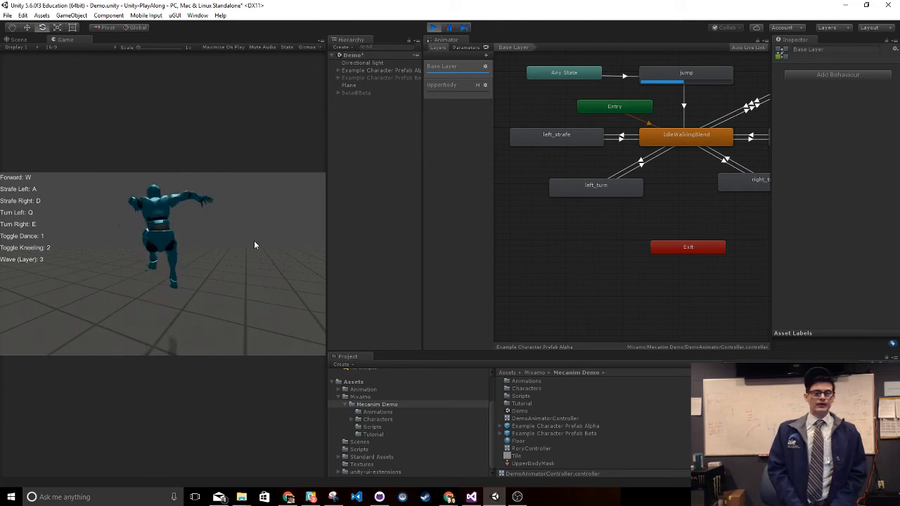
key(space)
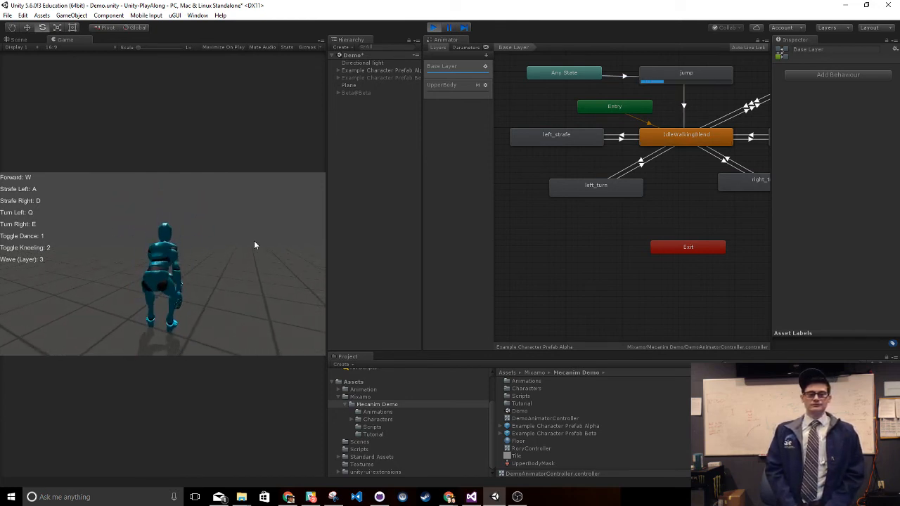
key(space)
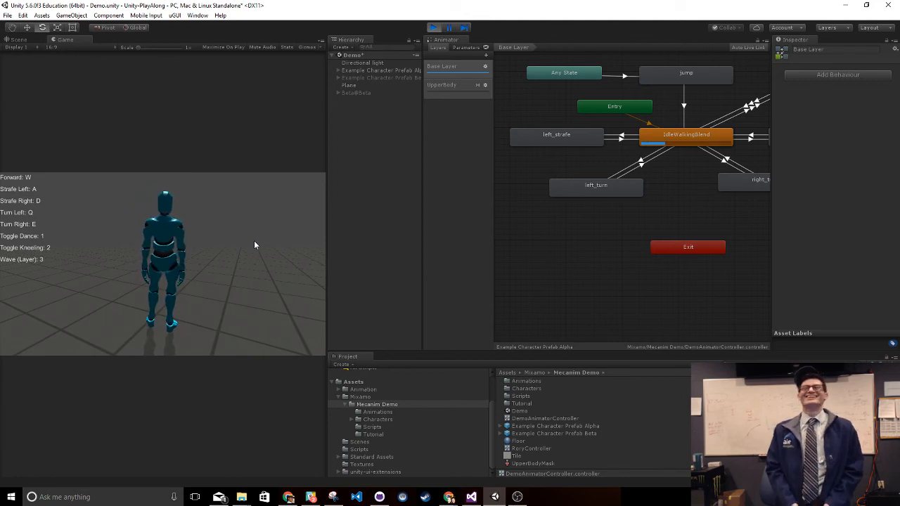
Alternate between left and right strafes in the running scene to compare their transitions with IdleWalkingBlend
key(a)
key(d)
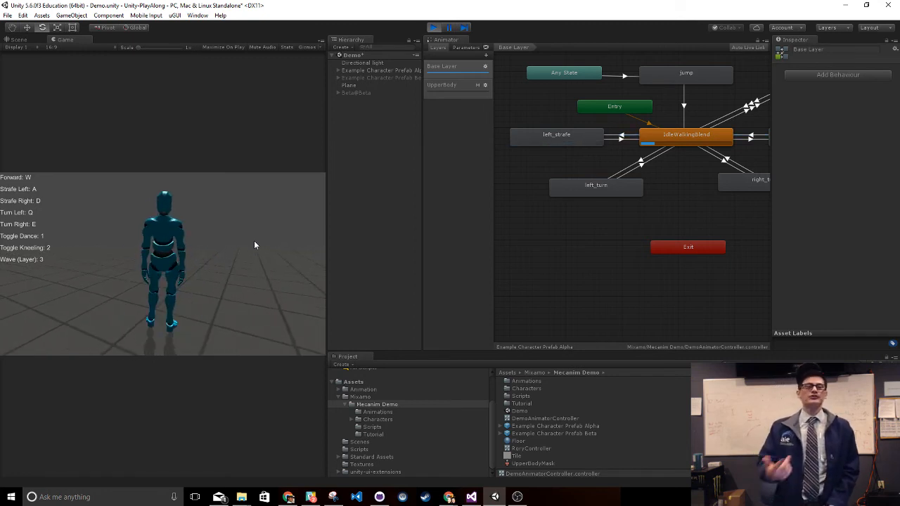
key(a)
key(d)
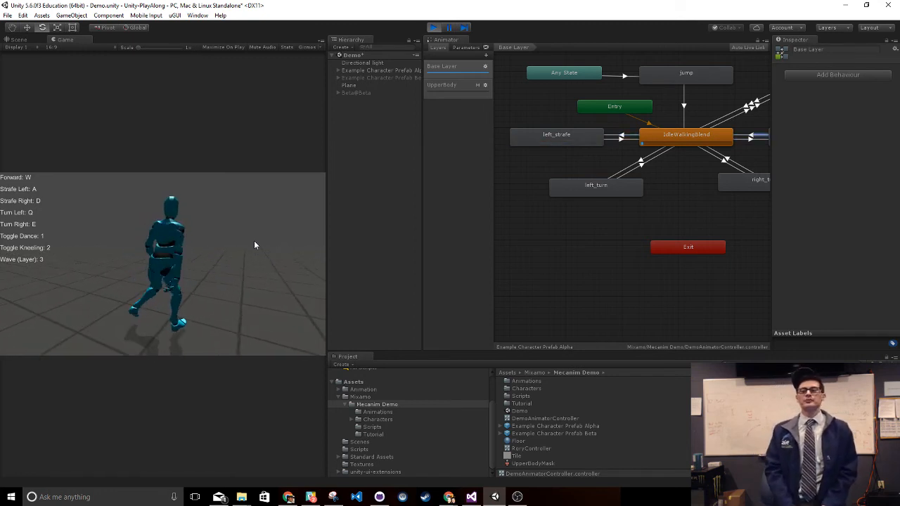
key(a)
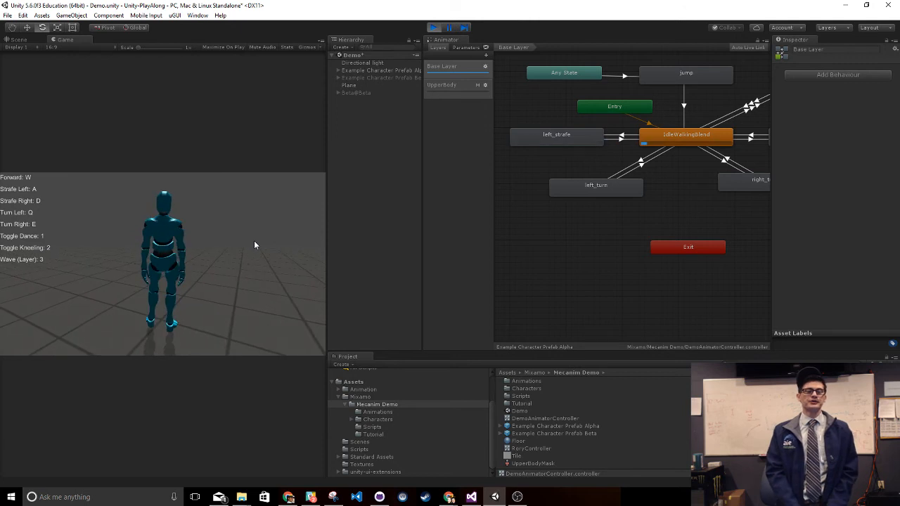
Test jumping from the idle pose and toggle kneeling on, off and on again while watching the Animator graph
key(space)
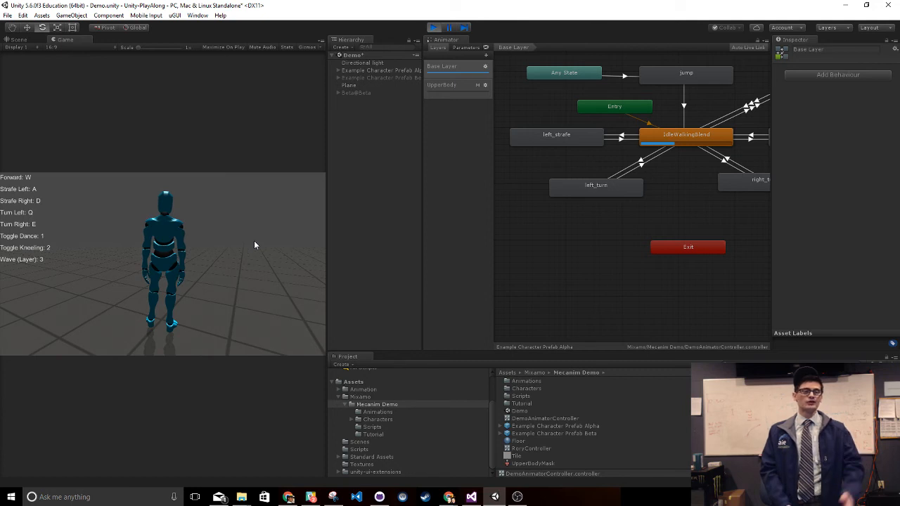
key(space)
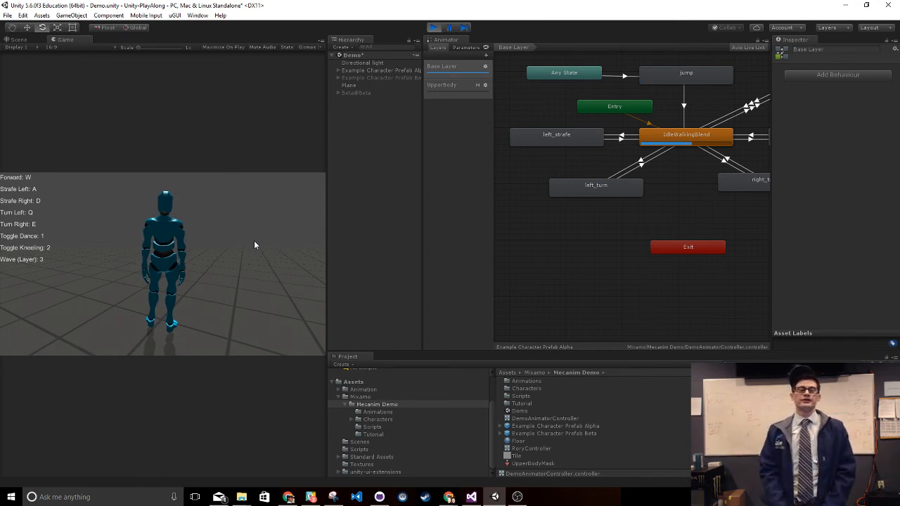
key(space)
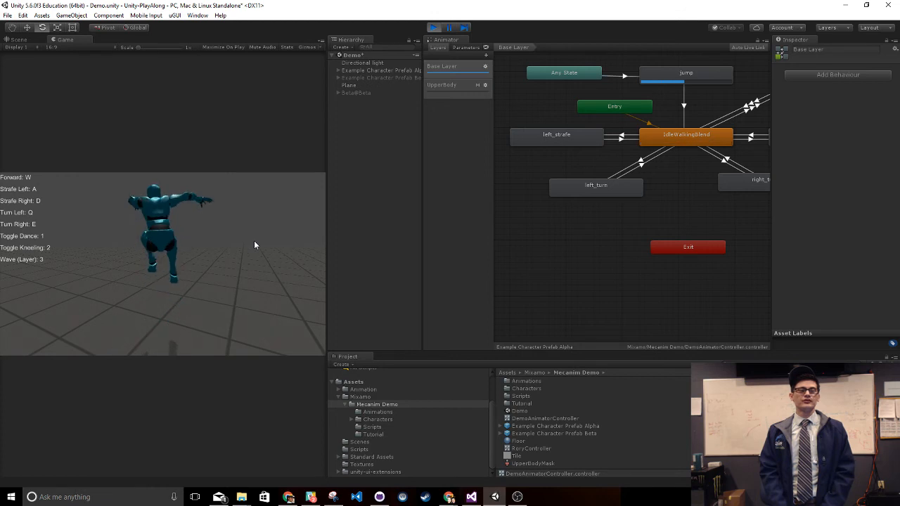
key(space)
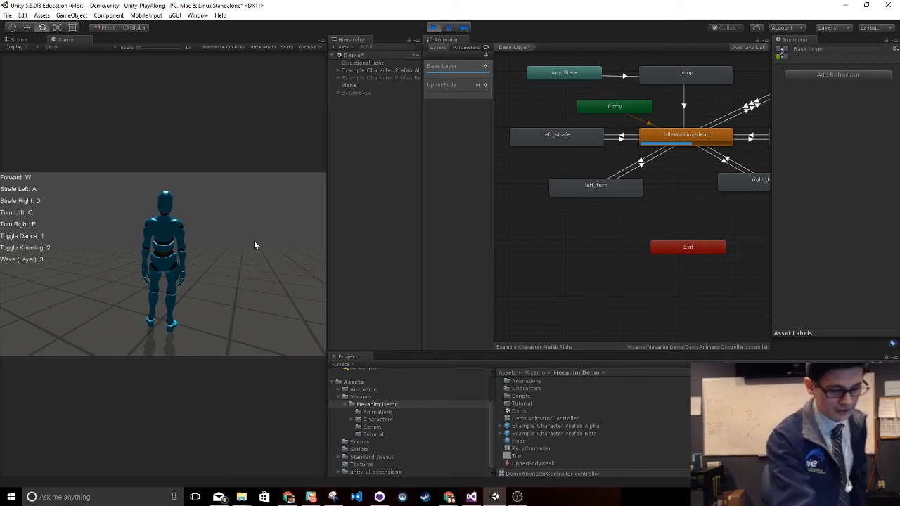
key(2)
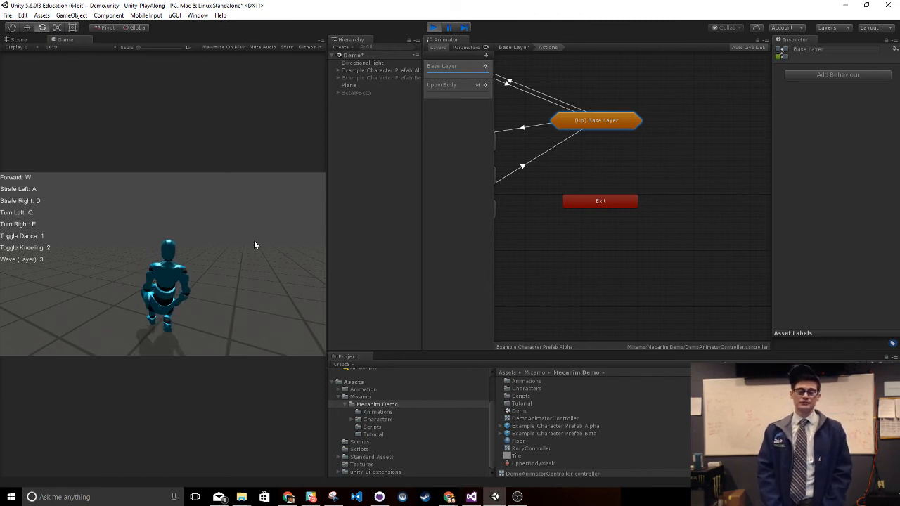
key(2)
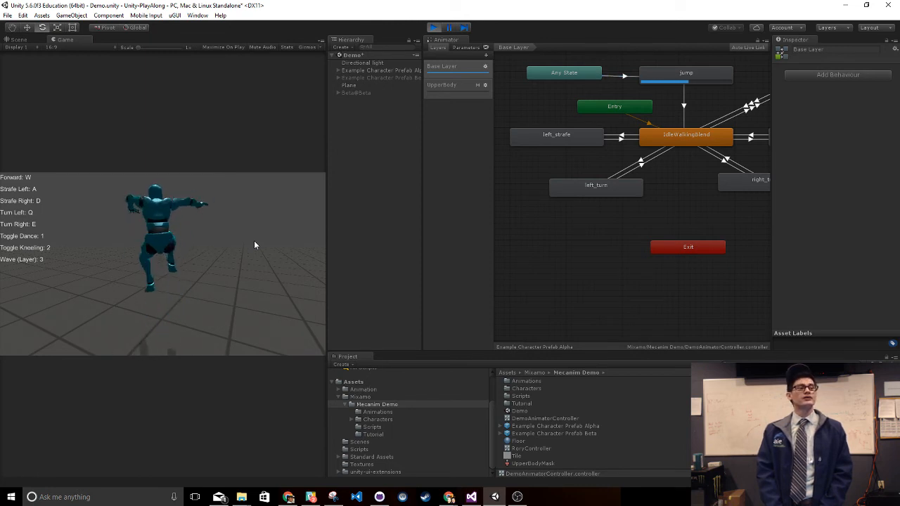
key(2)
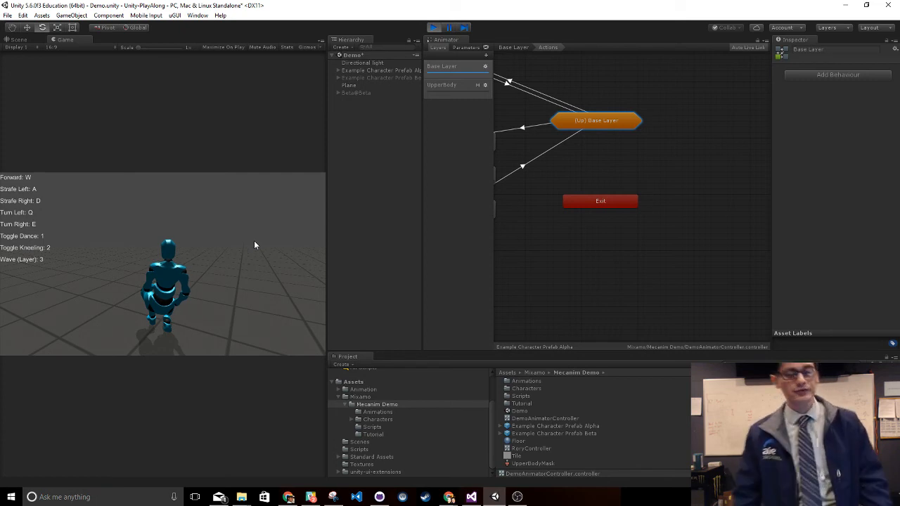
Create a C# script named IkControl in the Mecanim Demo Scripts folder
click(572, 474)
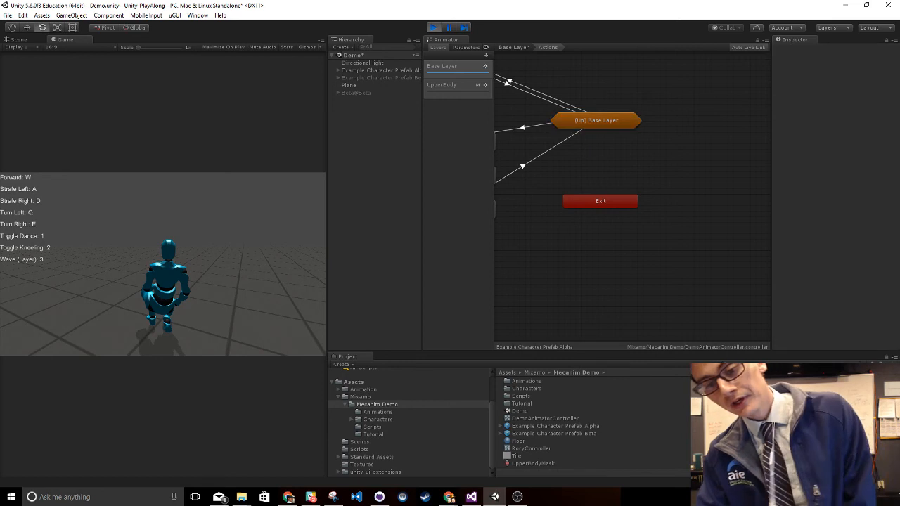
click(381, 427)
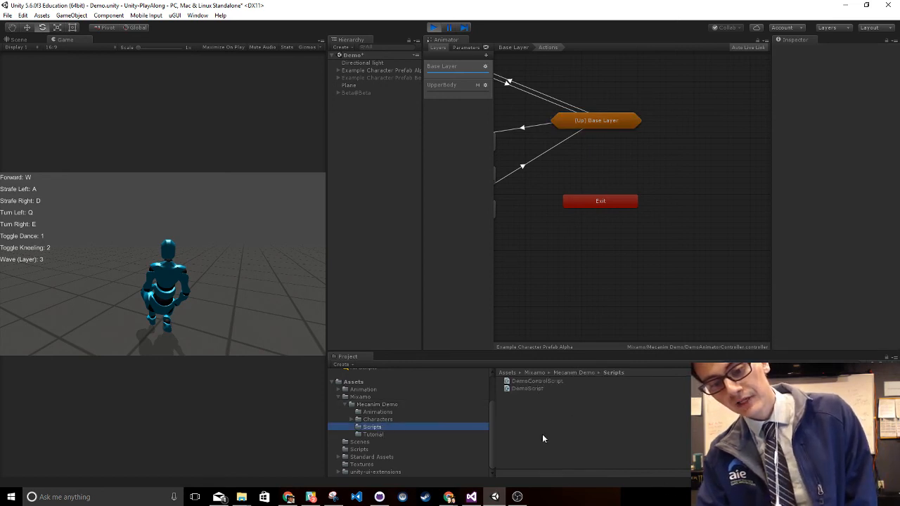
right_click(563, 437)
mouse_move(616, 260)
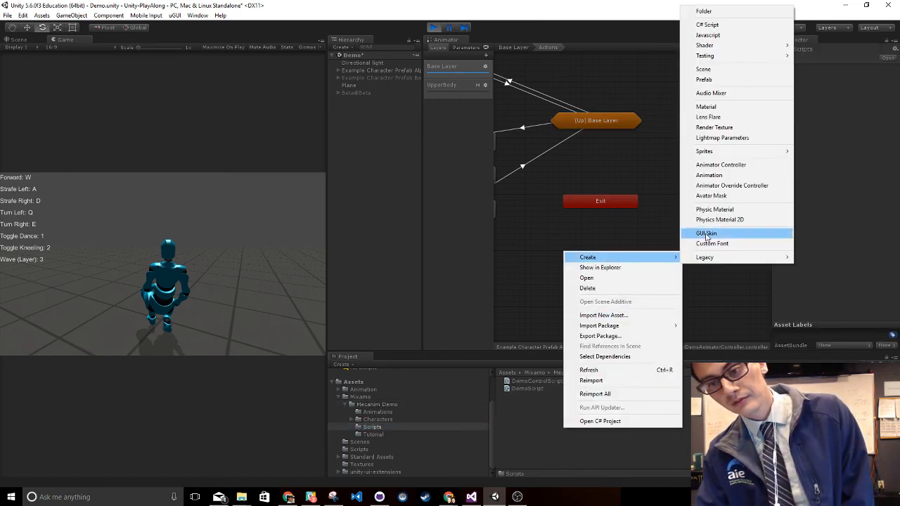
click(756, 24)
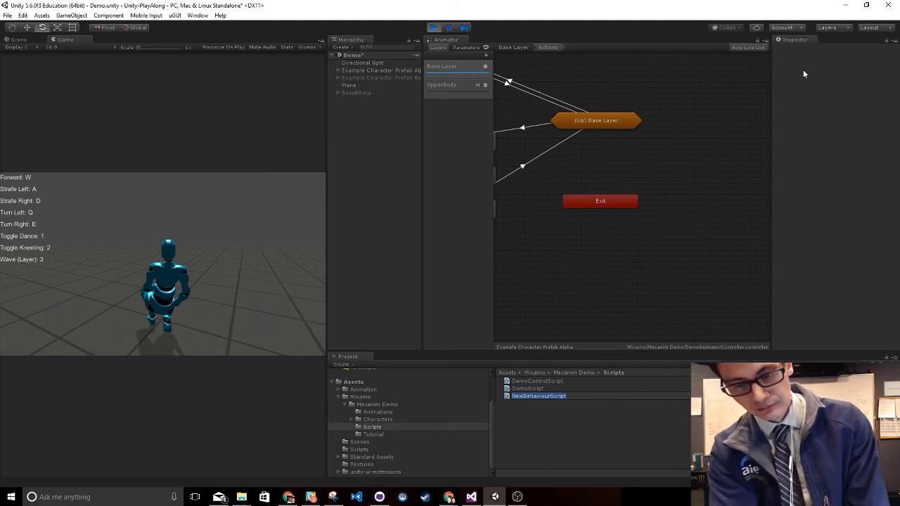
text(IkCo)
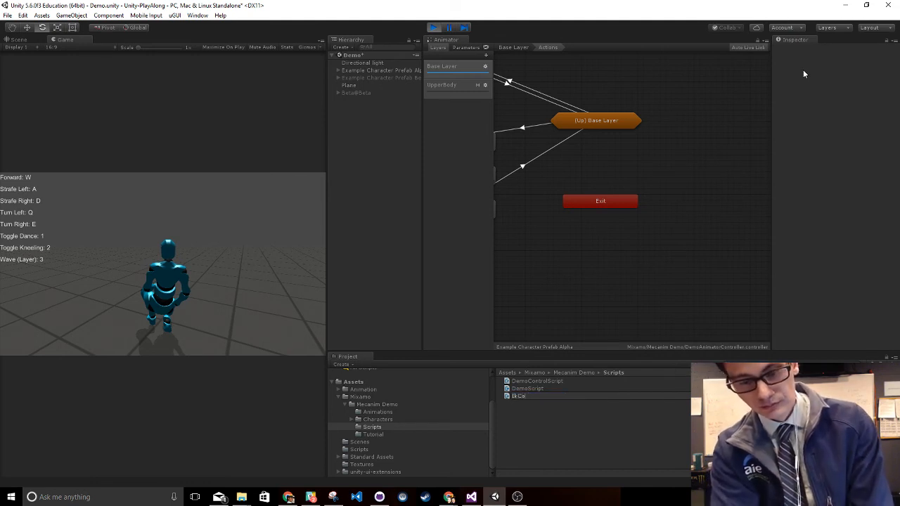
text(ntrol)
key(Return)
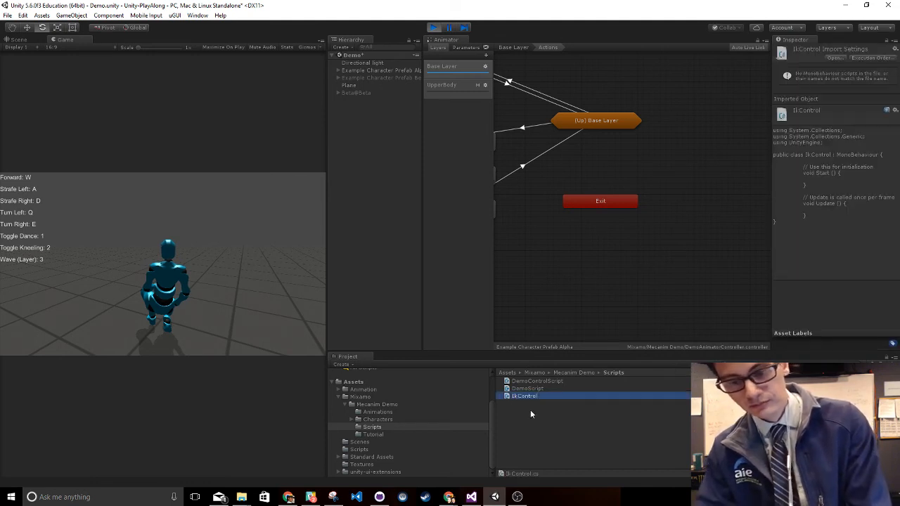
Open the IkControl script in Visual Studio and reload all externally modified projects
double_click(538, 395)
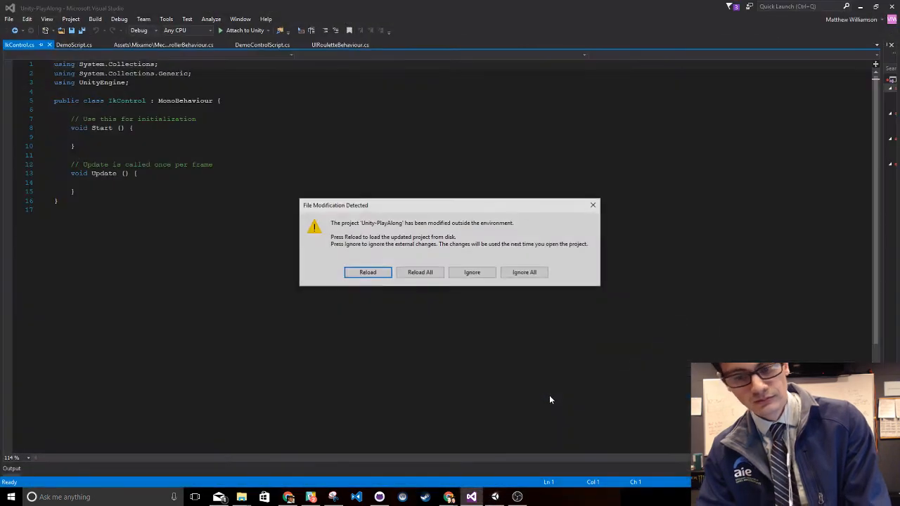
click(420, 271)
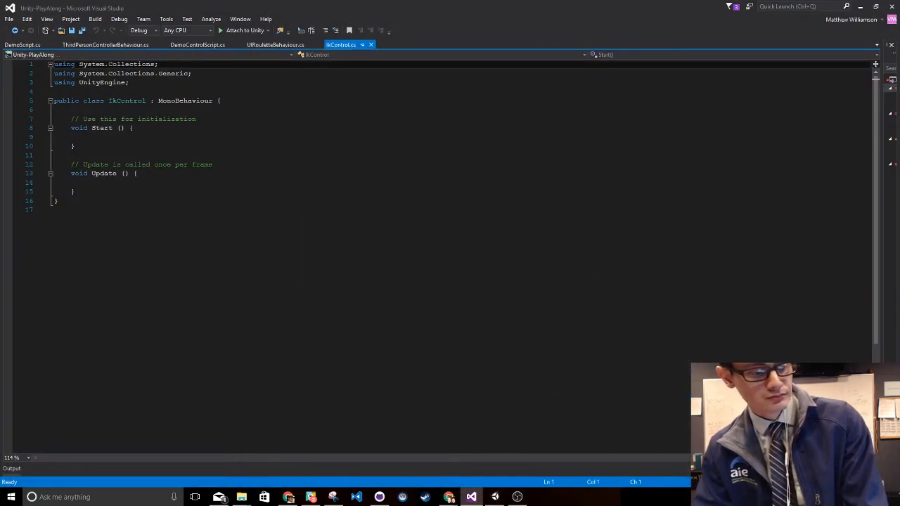
click(471, 497)
click(471, 497)
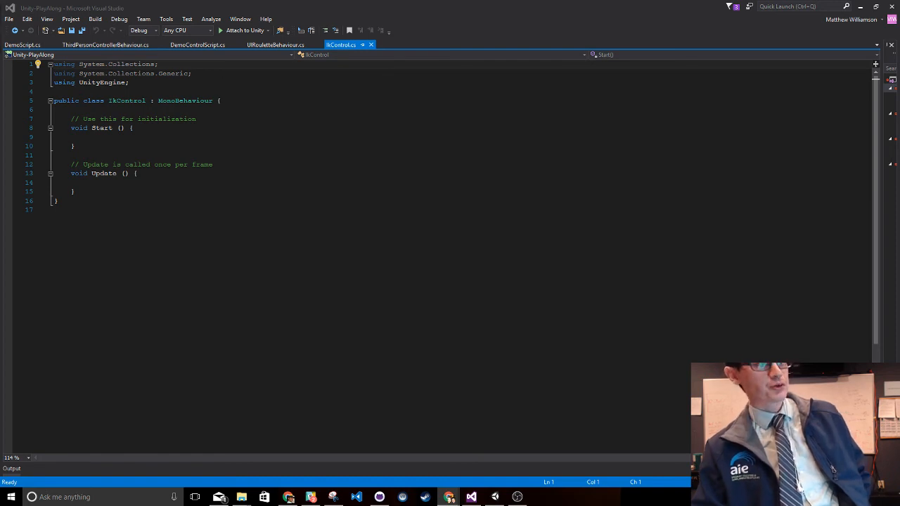
key(alt+Tab)
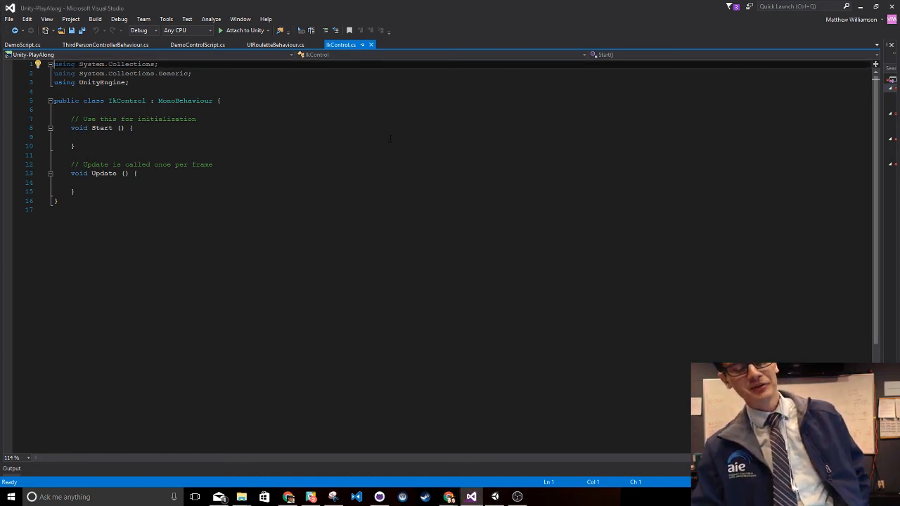
Reopen IkControl from the Unity project, replace its entire template code with the copied IK control code and save the script
click(496, 498)
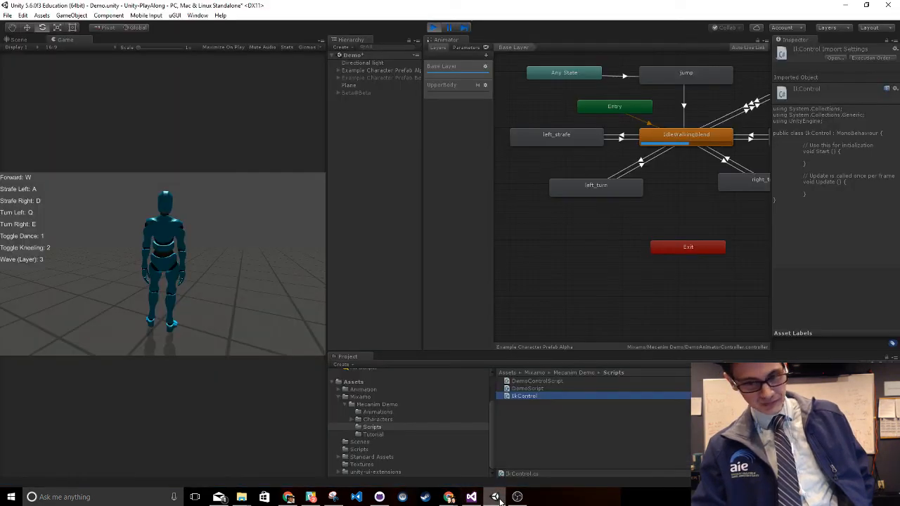
double_click(524, 396)
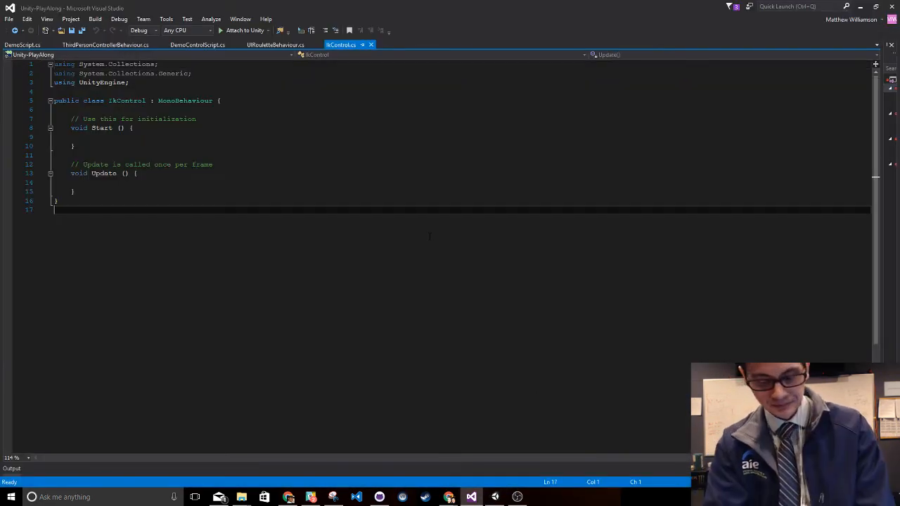
key(ctrl+a)
key(ctrl+v)
key(ctrl+s)
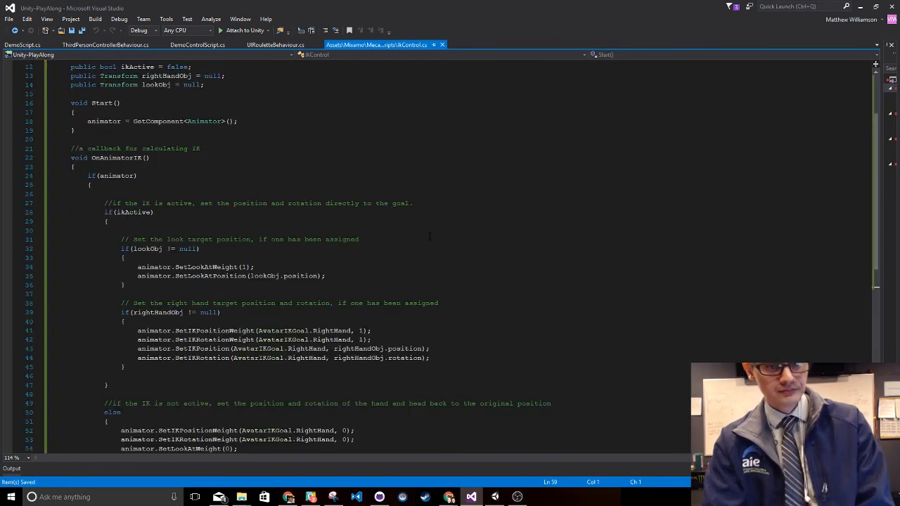
Review the IkControl code, examining the OnAnimatorIK callback, the animator check and the look-at weight line
scroll(436, 237, down, 6)
scroll(446, 237, up, 5)
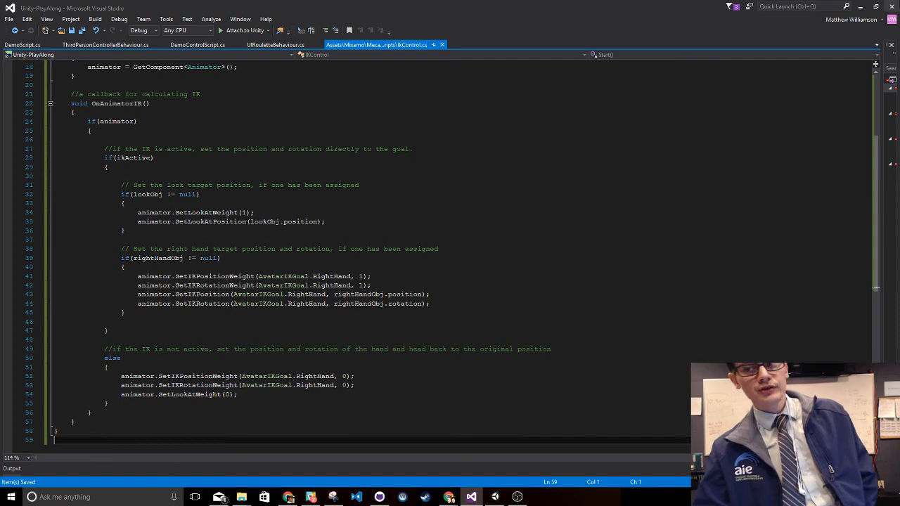
scroll(449, 257, up, 3)
scroll(450, 257, down, 4)
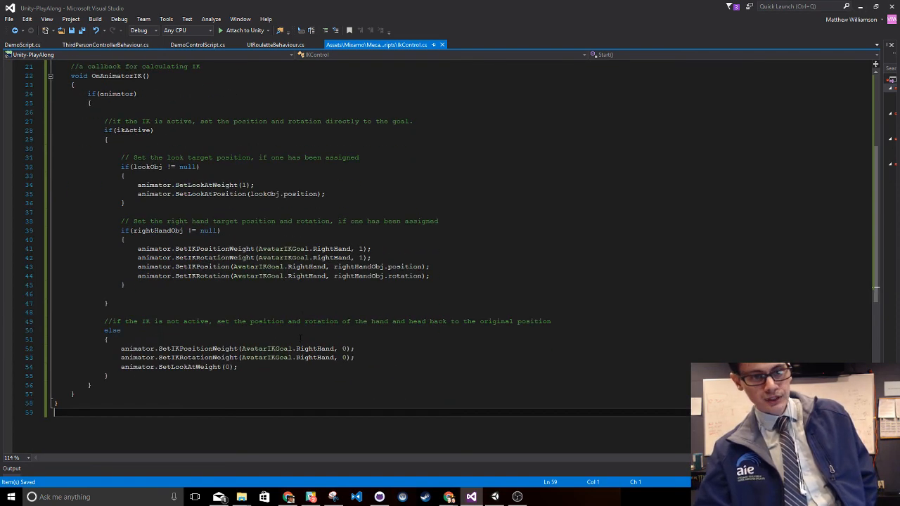
scroll(450, 257, up, 2)
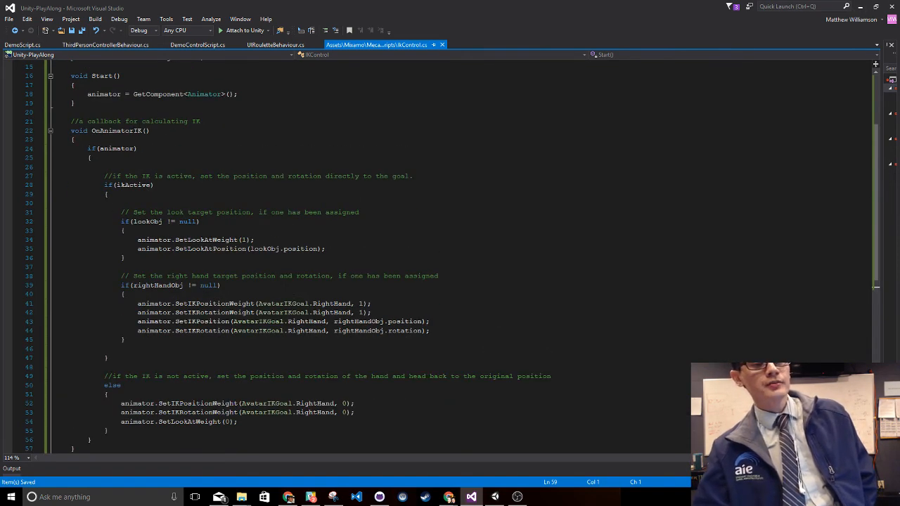
double_click(132, 130)
click(186, 131)
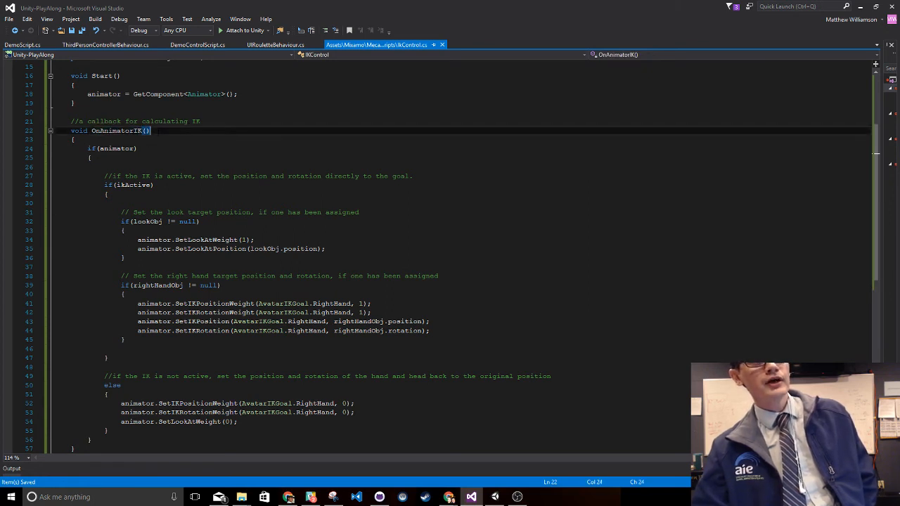
click(166, 148)
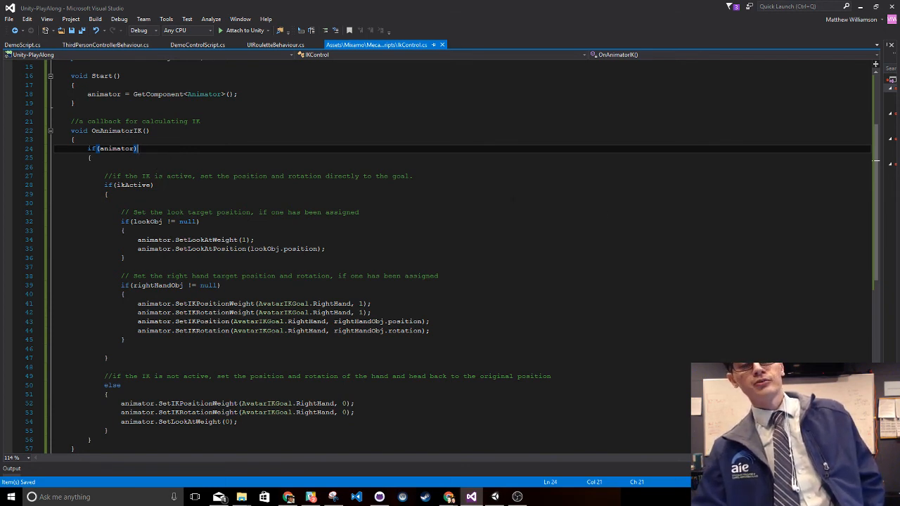
click(256, 239)
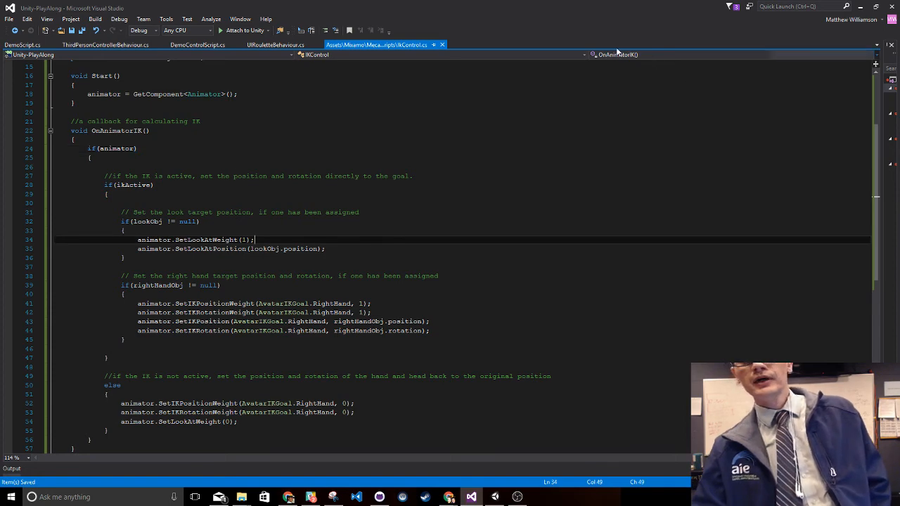
Return to Unity, stop play mode and select Example Character Prefab Alpha
click(859, 7)
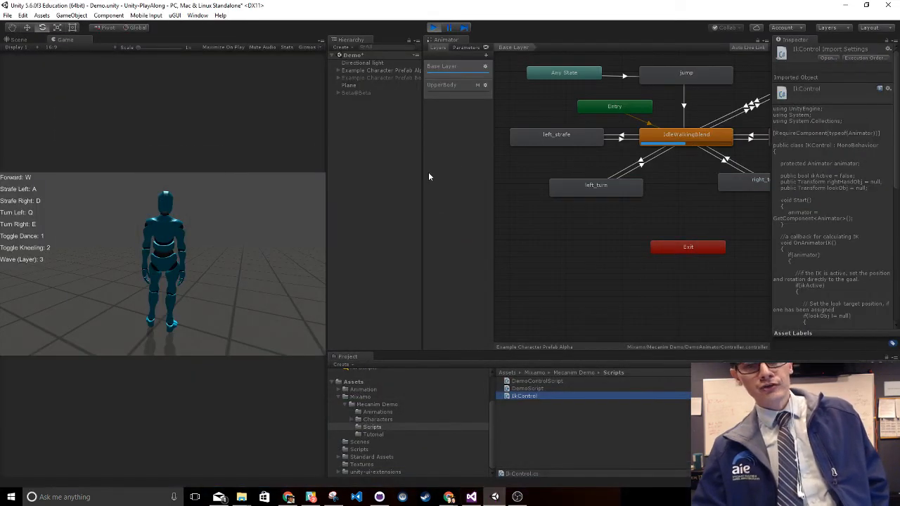
click(433, 27)
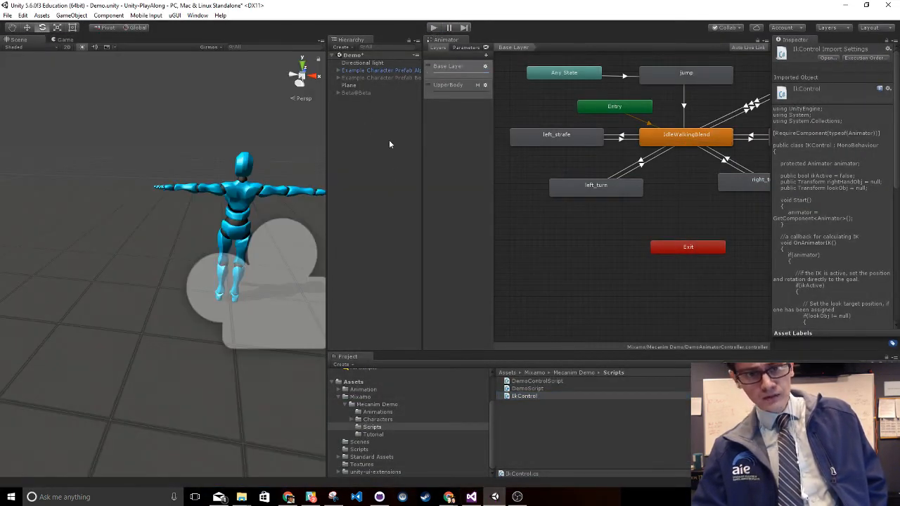
click(397, 73)
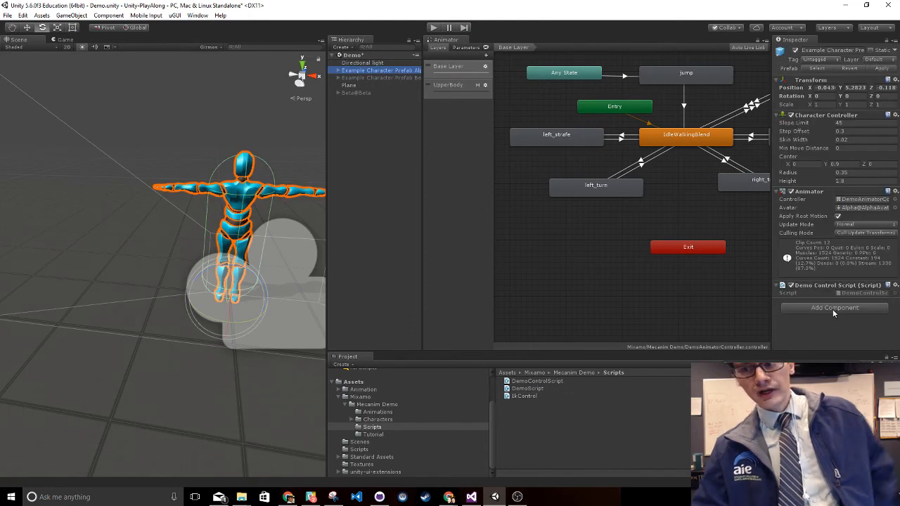
Try to find the IkControl component by name and add it to Example Character Prefab Alpha
click(834, 308)
text(ikcon)
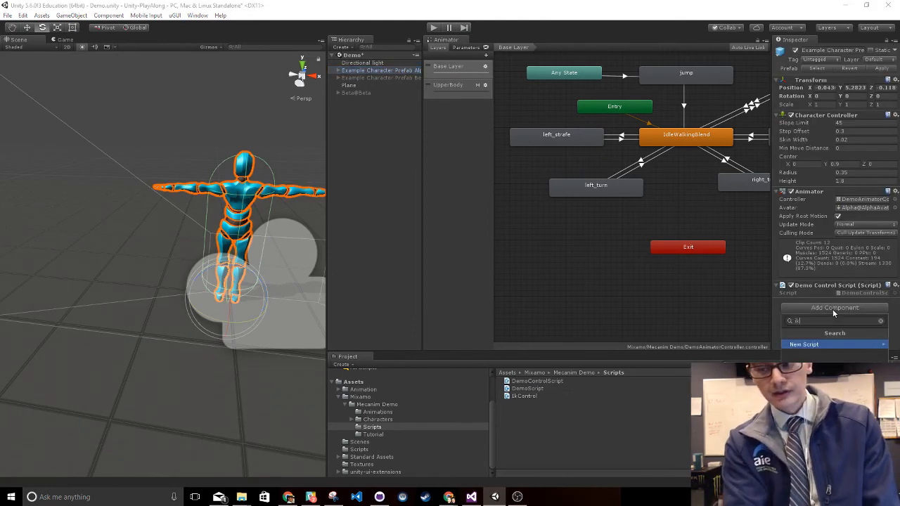
key(BackSpace)
key(BackSpace)
key(BackSpace)
key(BackSpace)
key(BackSpace)
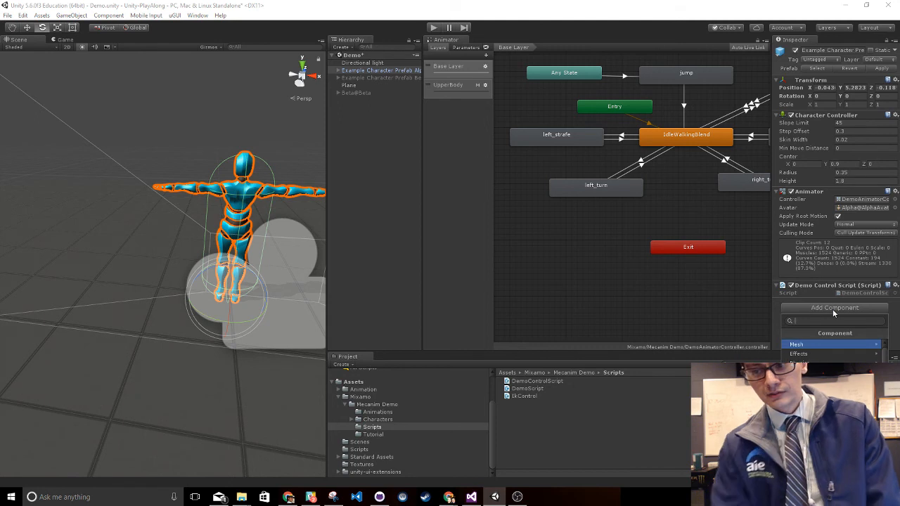
click(810, 307)
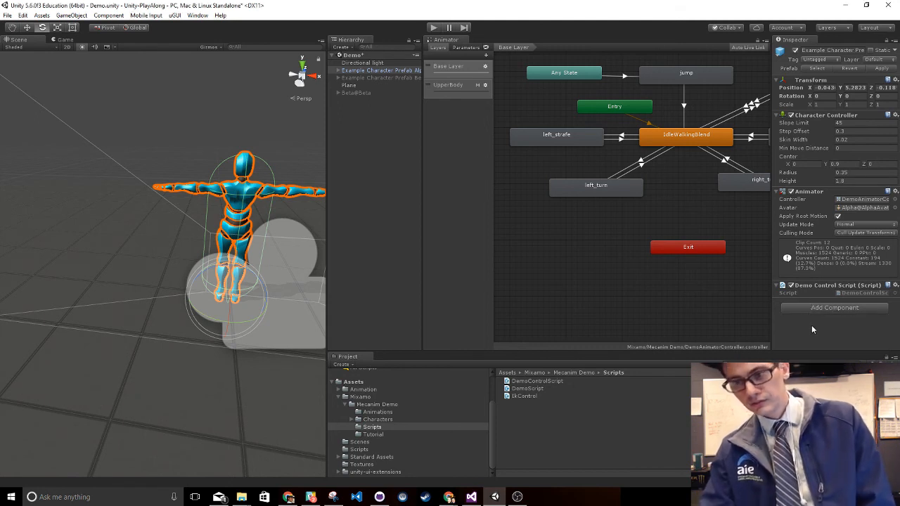
click(813, 308)
text(ik)
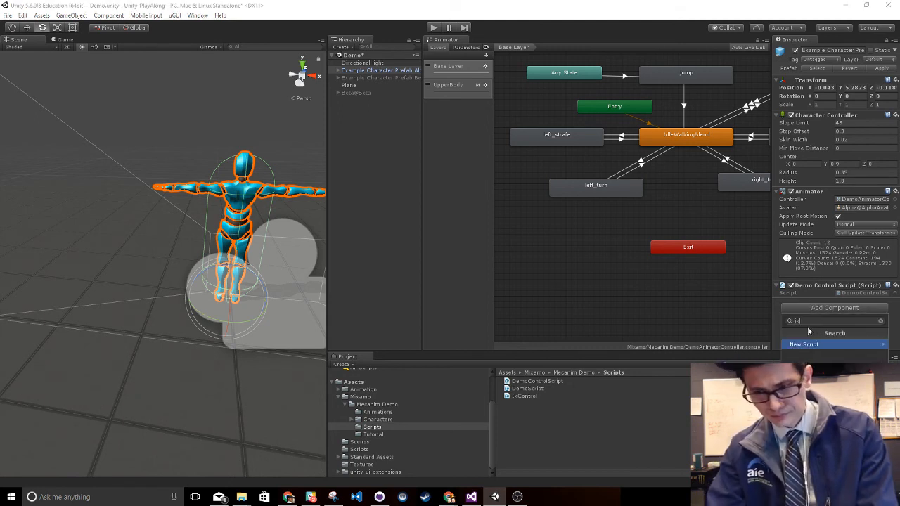
click(544, 424)
Try to attach the IkControl script asset directly to Example Character Prefab Alpha in the hierarchy
click(540, 398)
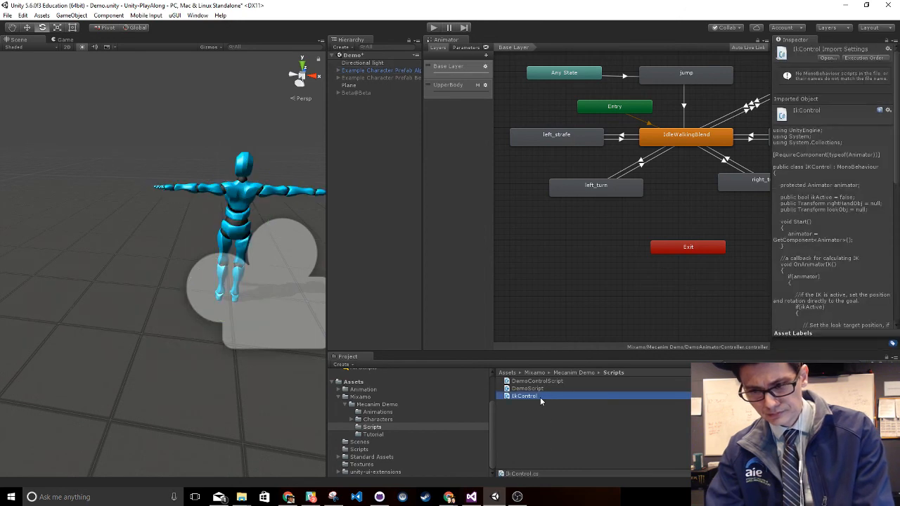
drag(539, 397, 374, 72)
click(514, 267)
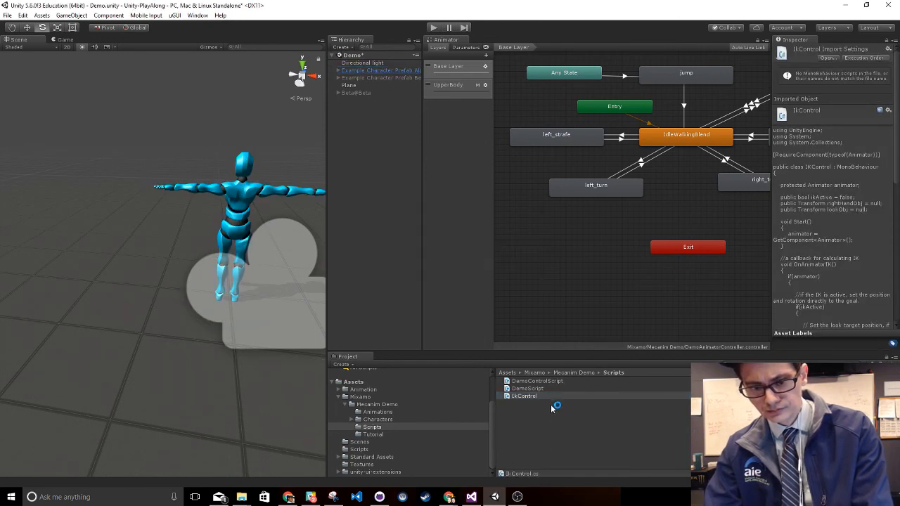
Reopen IkControl in Visual Studio, accept the advanced save options with line endings on Current Setting, and save the script
double_click(552, 398)
click(495, 266)
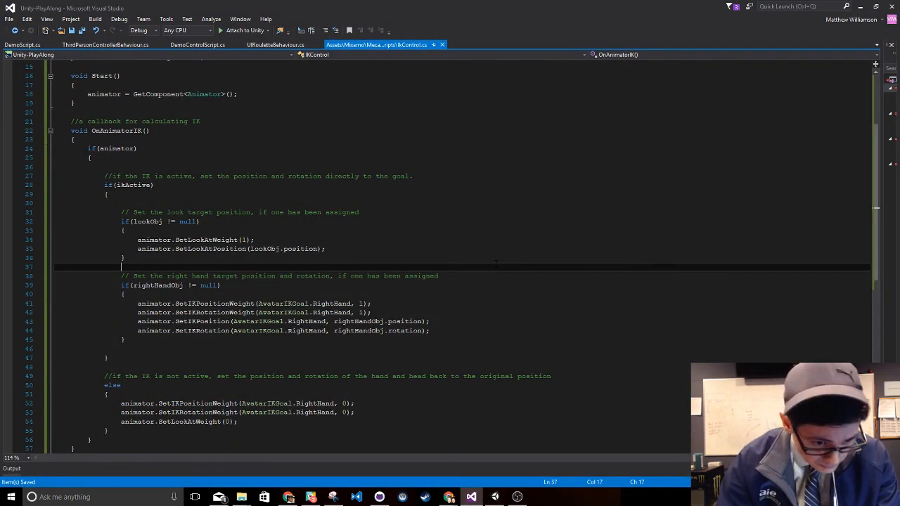
click(27, 19)
mouse_move(9, 19)
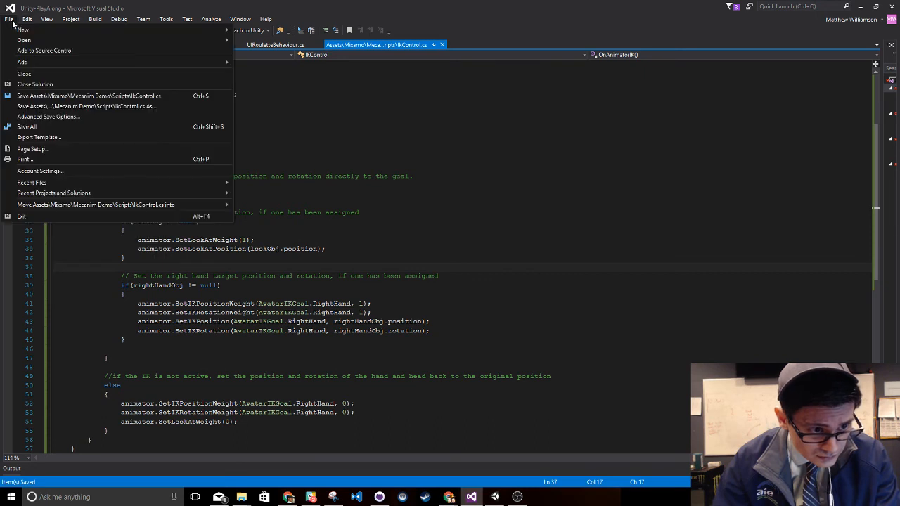
click(45, 117)
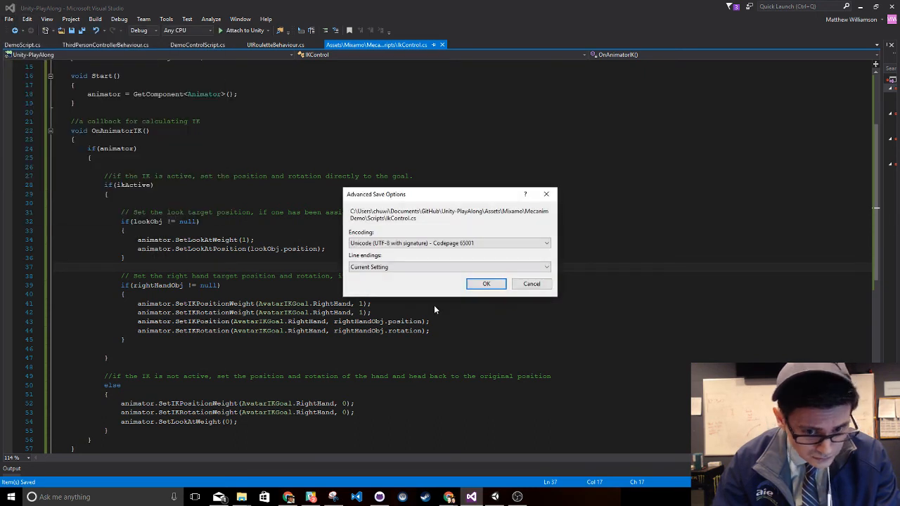
click(416, 268)
click(415, 283)
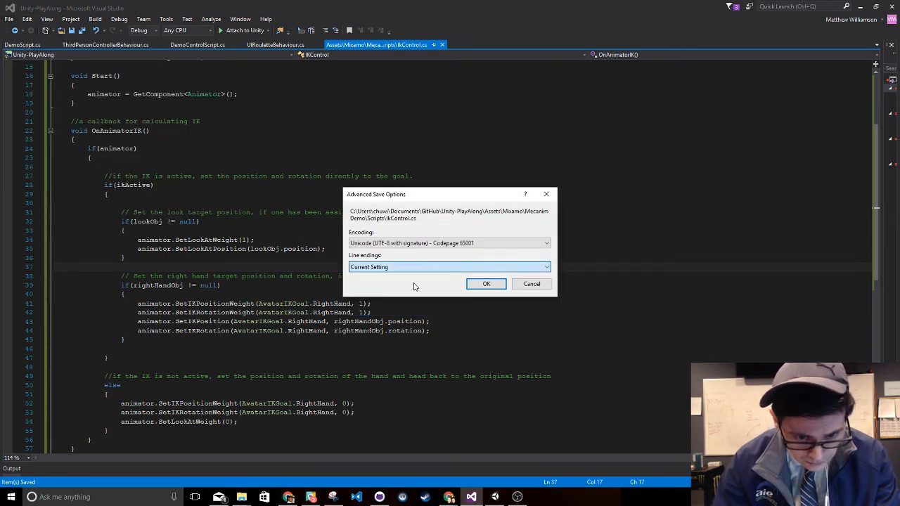
click(474, 287)
key(ctrl+s)
scroll(497, 276, down, 8)
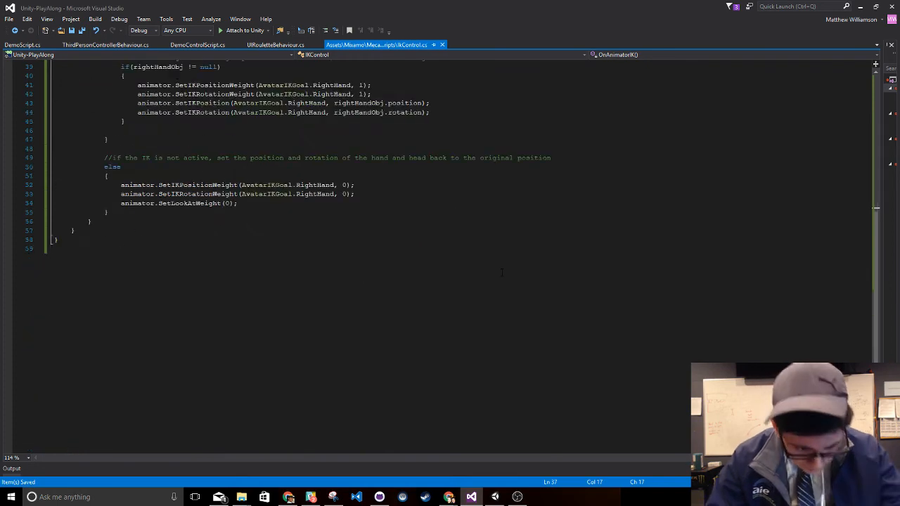
scroll(497, 276, up, 12)
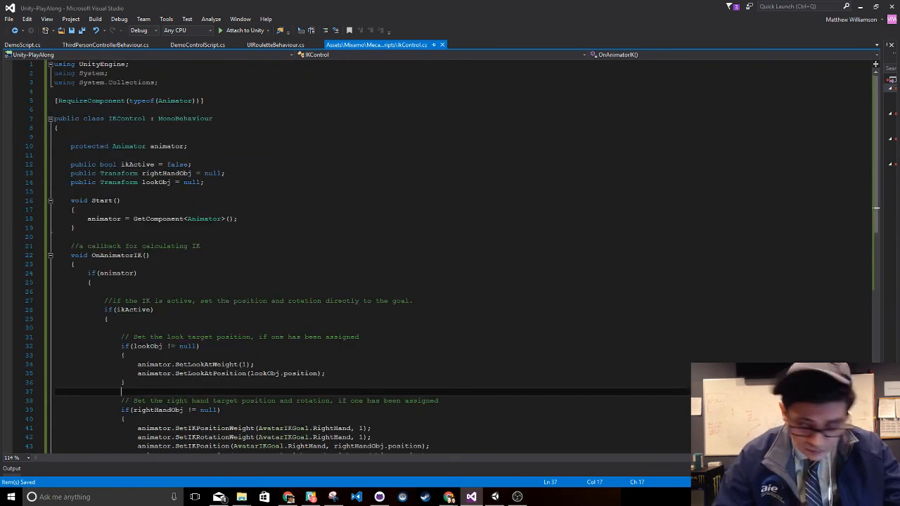
Return to Unity and switch the editor to the Default window layout
click(863, 6)
click(571, 425)
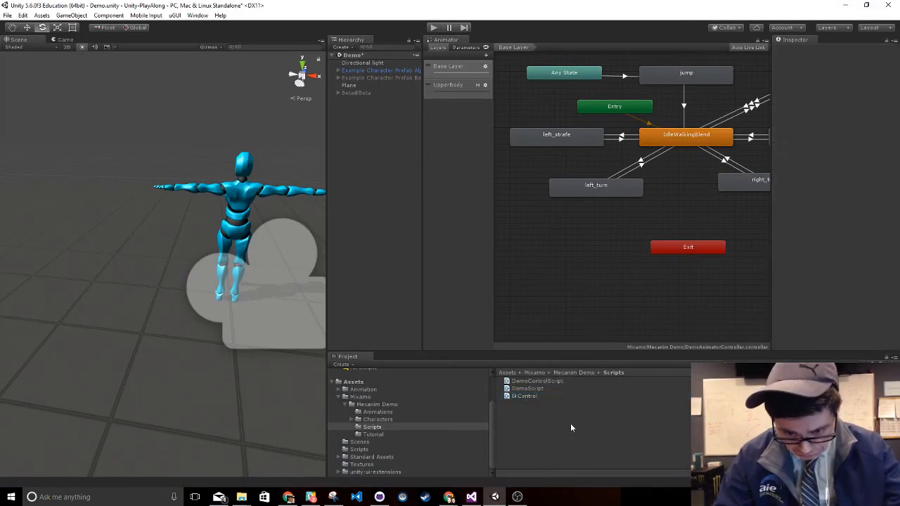
click(198, 15)
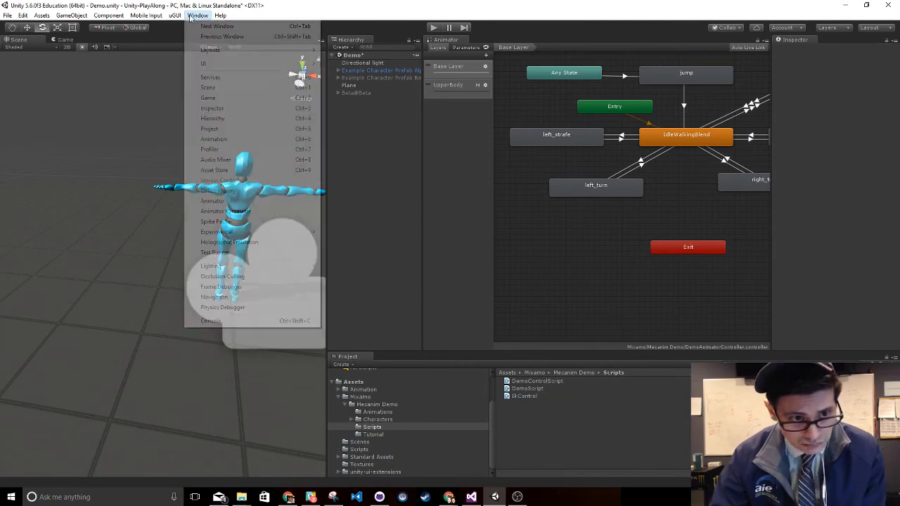
mouse_move(232, 50)
click(365, 71)
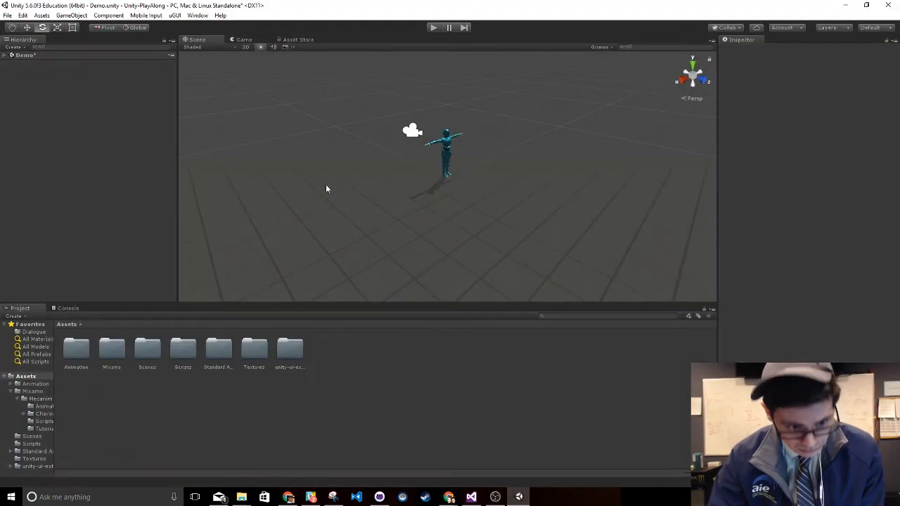
Check the Console for script errors and return to the project assets
click(14, 310)
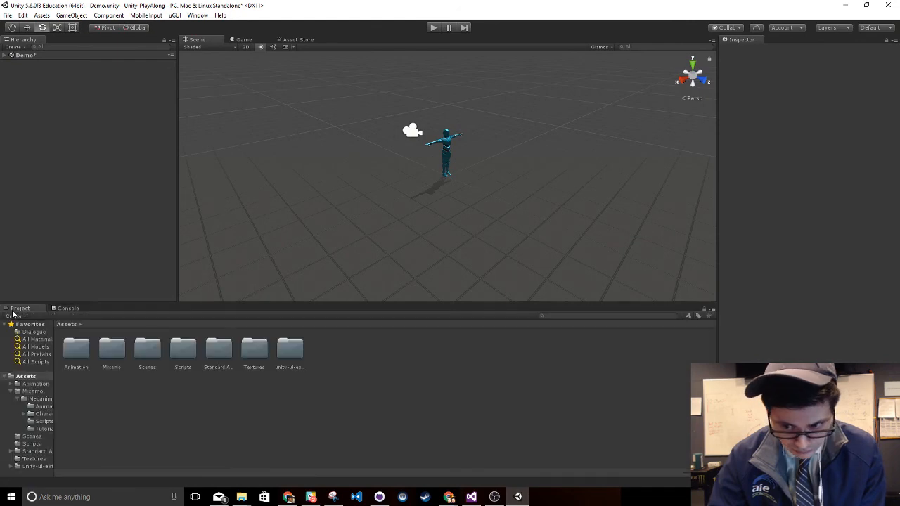
click(67, 308)
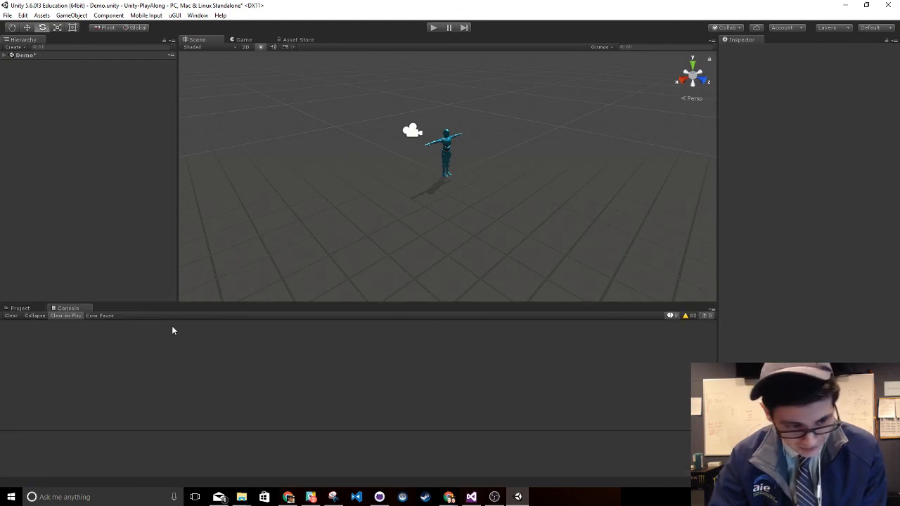
click(20, 309)
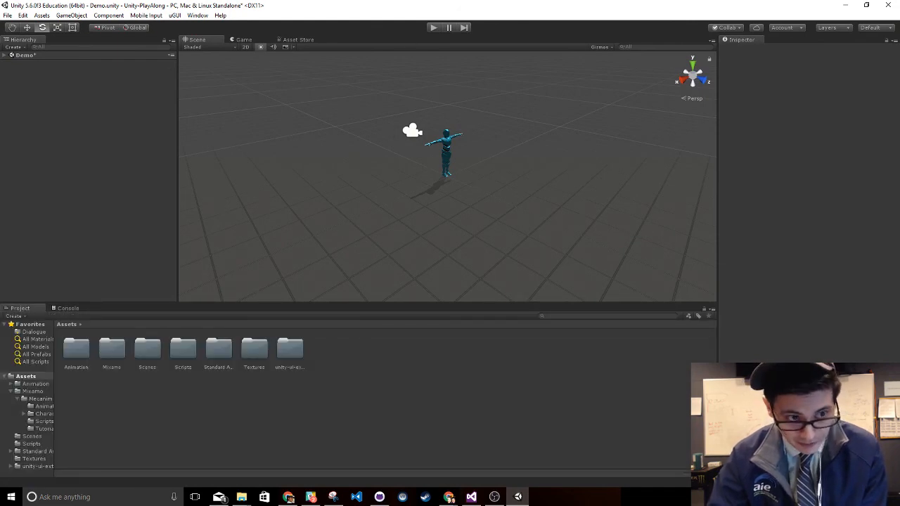
Save the Demo scene, expand its hierarchy and select Example Character Prefab Alpha
key(ctrl+s)
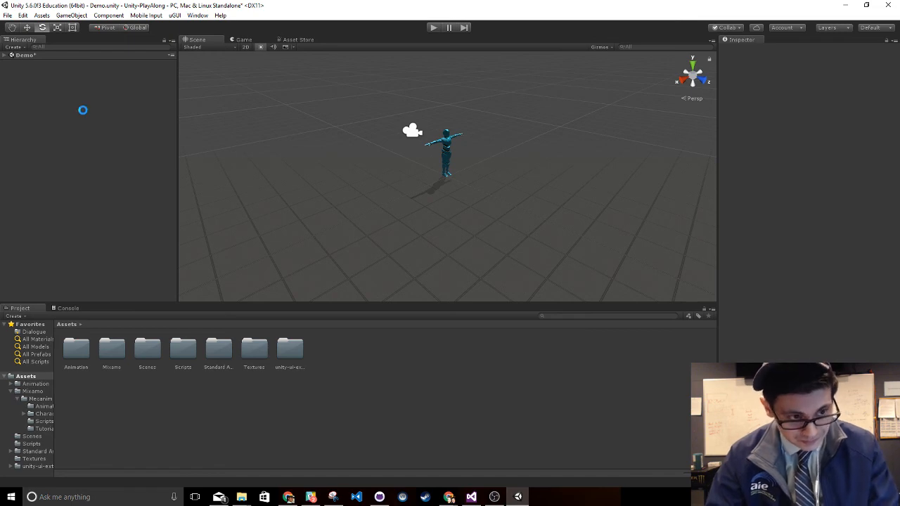
click(8, 57)
click(5, 56)
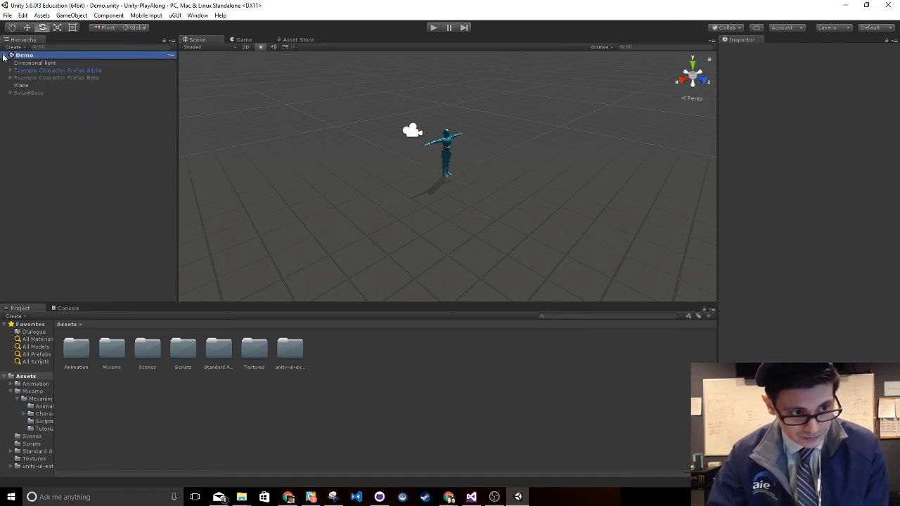
click(55, 92)
click(91, 64)
click(90, 71)
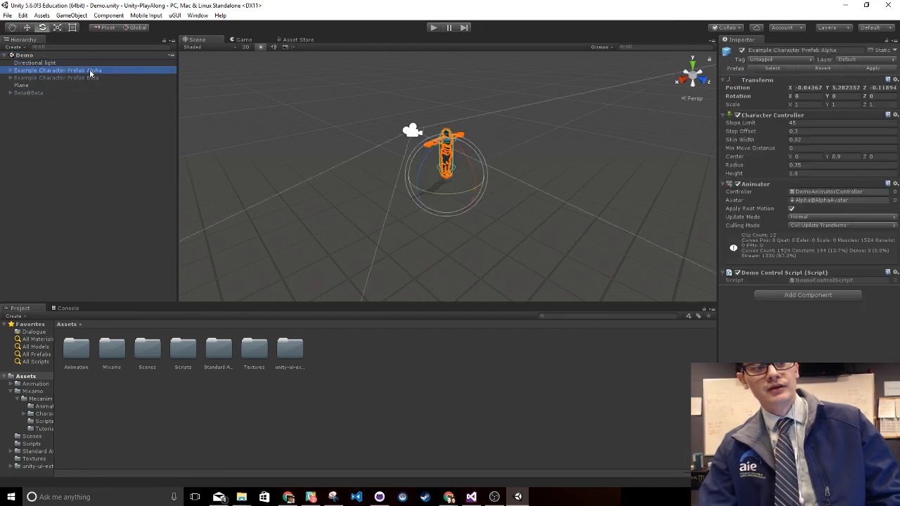
Expand Example Character Prefab Alpha, inspect its Alpha@Alpha and Camera children, and reselect the parent prefab
click(9, 71)
click(38, 78)
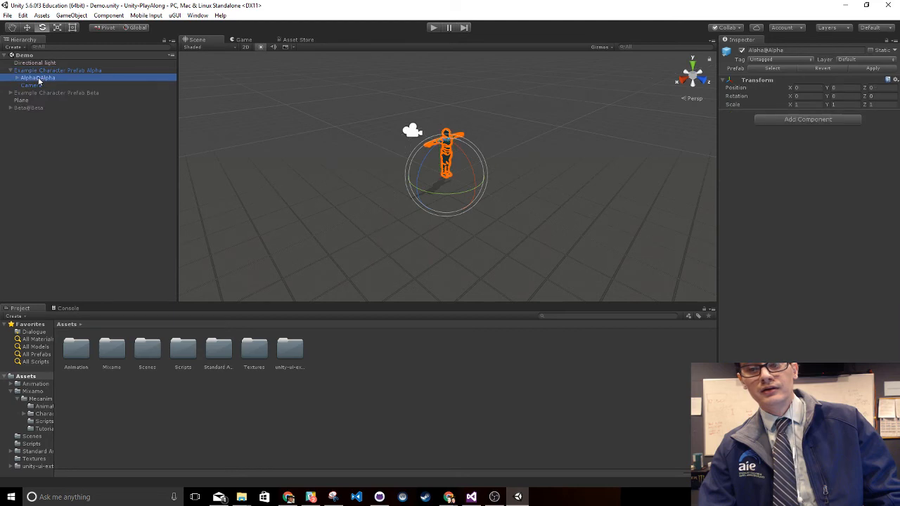
click(40, 86)
click(58, 71)
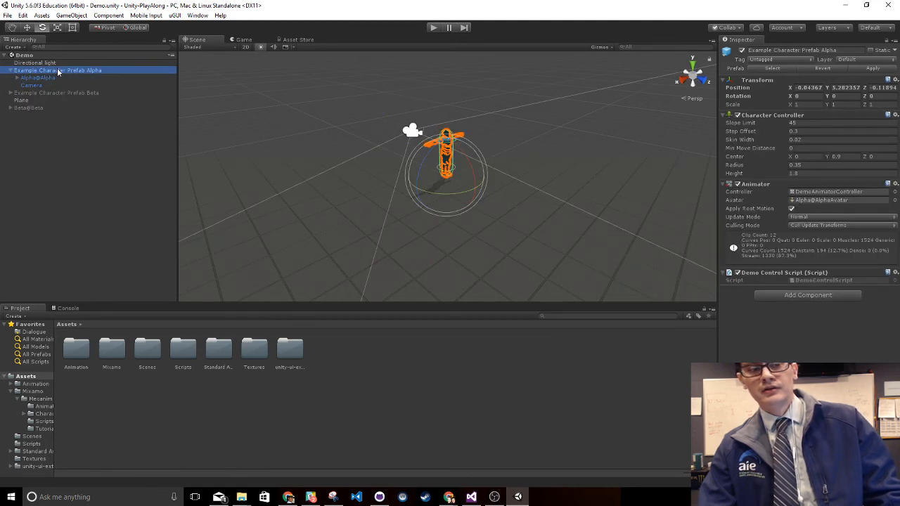
Locate the IkControl script in the Mixamo Mecanim Demo Scripts folder and open it in Visual Studio
click(780, 295)
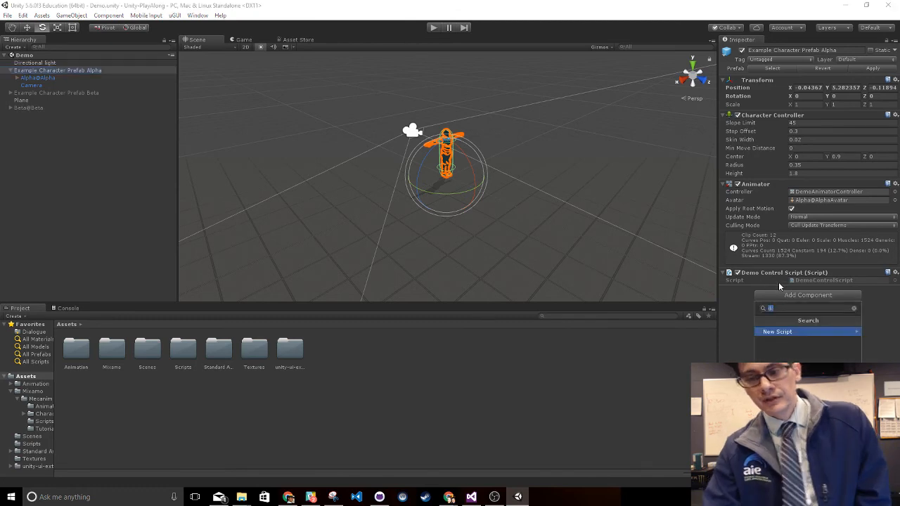
key(BackSpace)
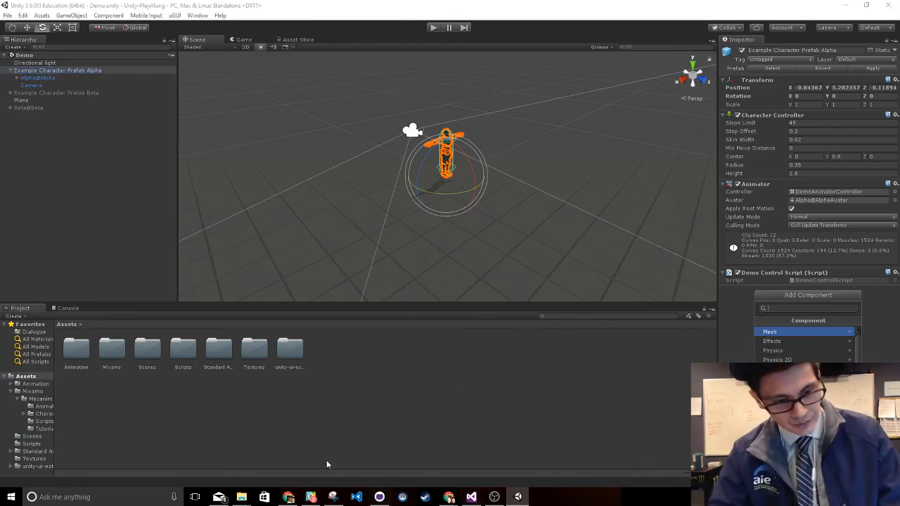
click(192, 386)
double_click(178, 357)
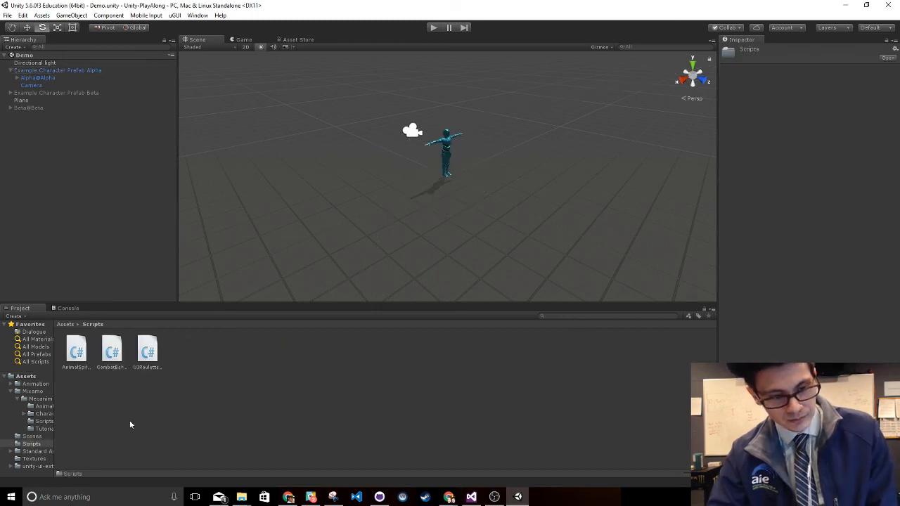
click(39, 422)
click(40, 429)
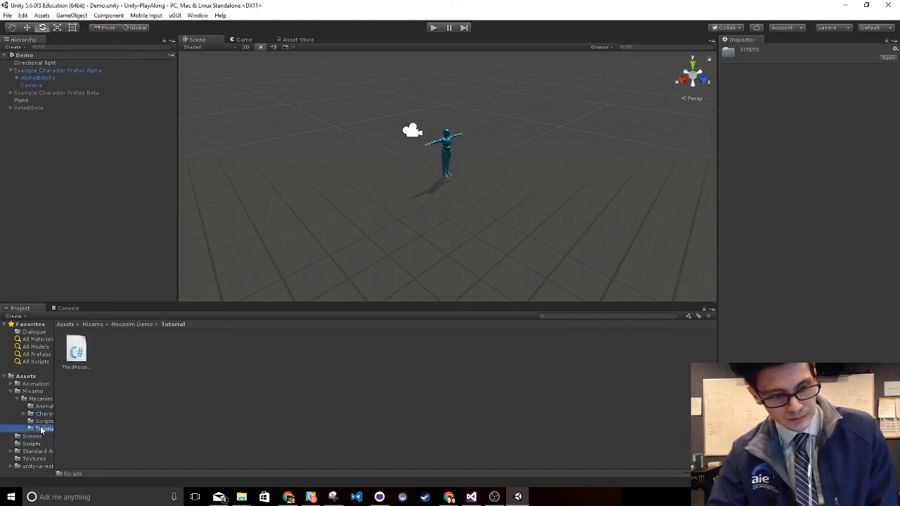
click(41, 414)
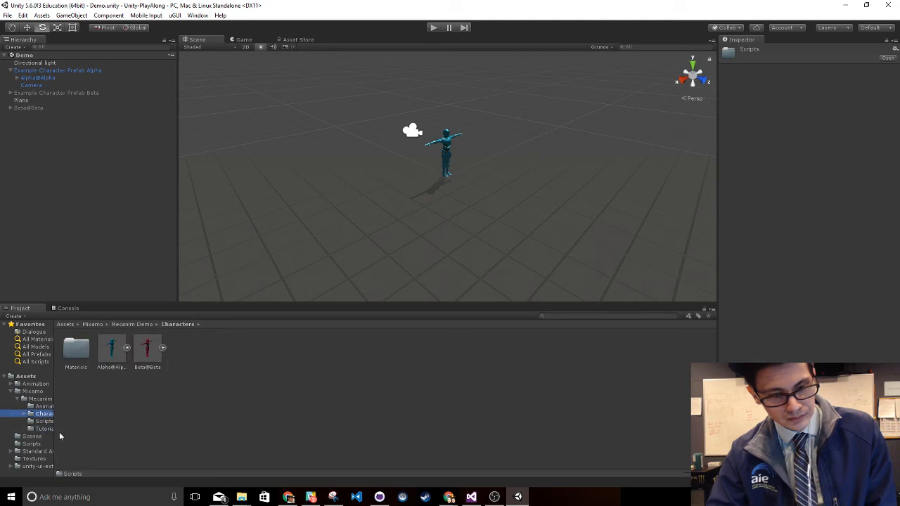
click(43, 422)
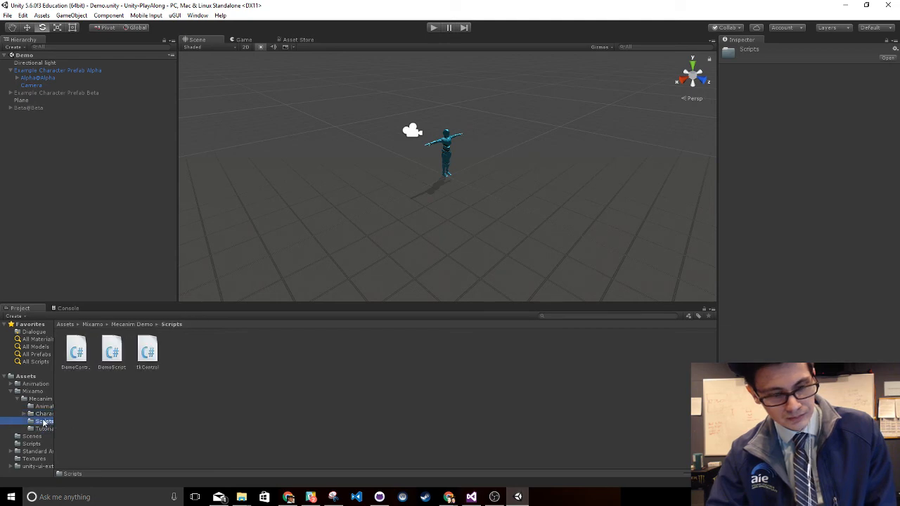
double_click(149, 355)
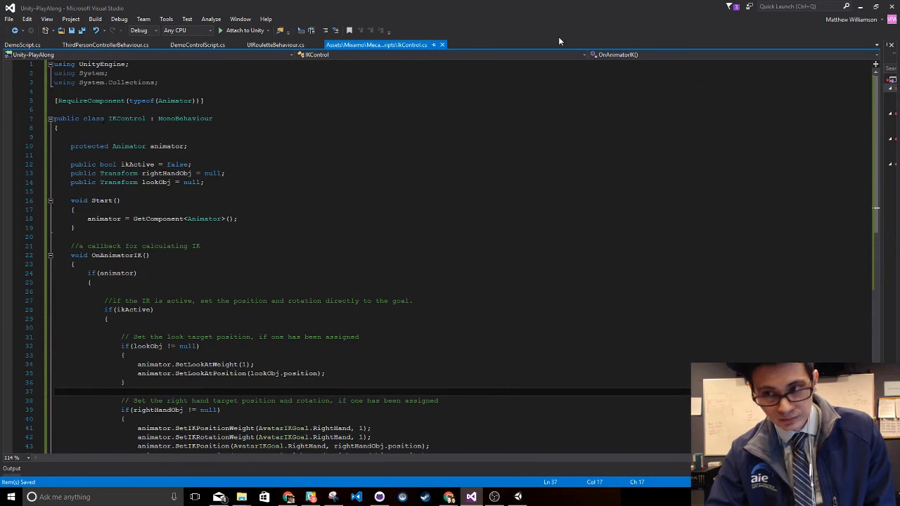
Return to Unity and rename the IkControl script asset to IKControl, matching its class name
click(860, 7)
click(156, 349)
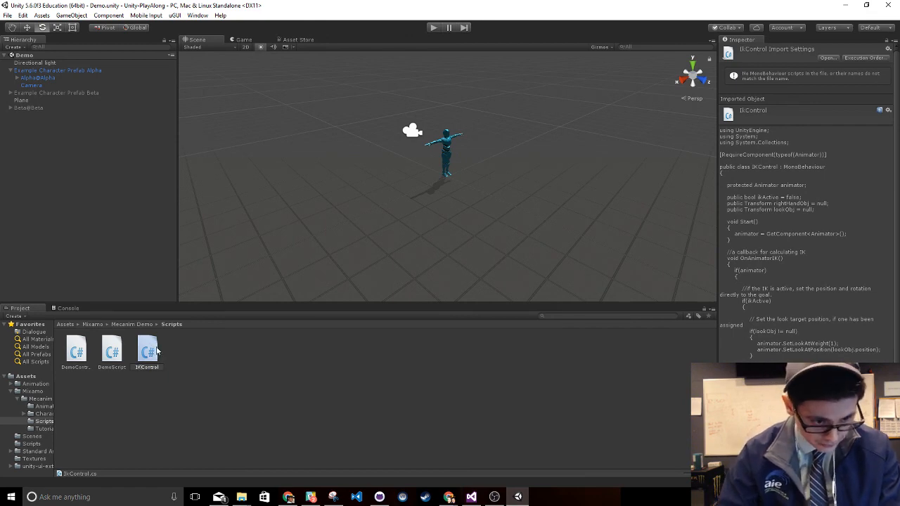
click(156, 260)
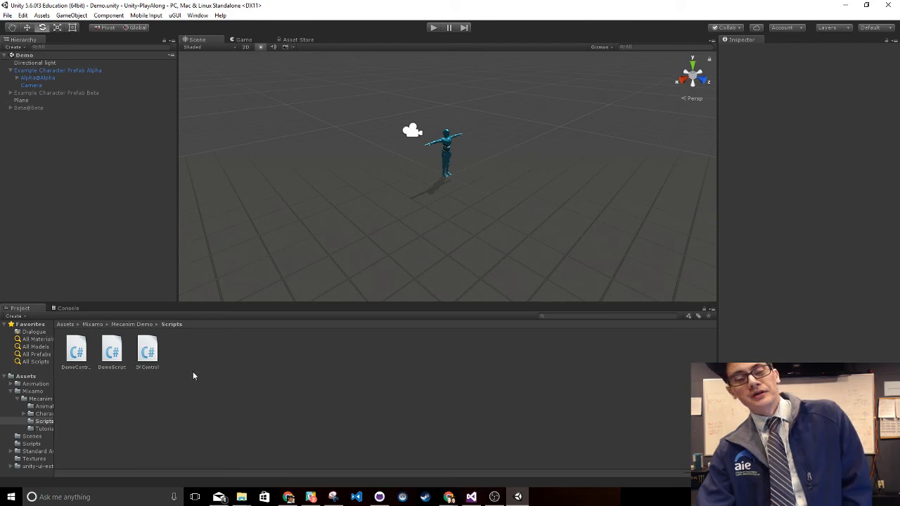
Open the IKControl script in Visual Studio and reload all externally modified projects
click(148, 352)
double_click(156, 353)
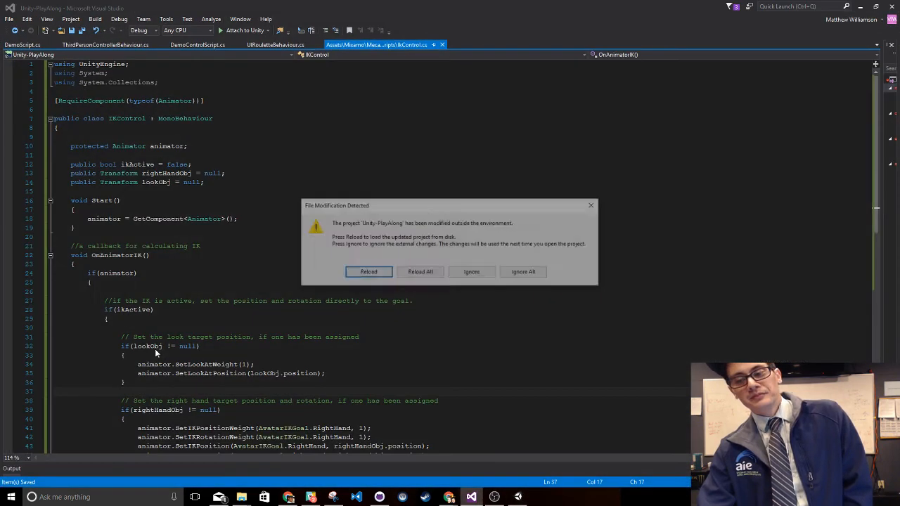
click(419, 273)
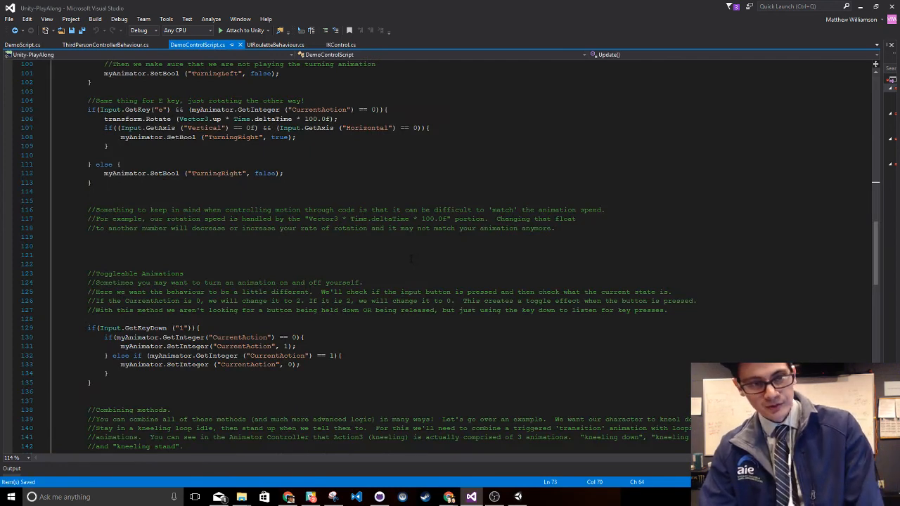
Return to Unity and attach the IKControl script to Example Character Prefab Alpha
click(860, 6)
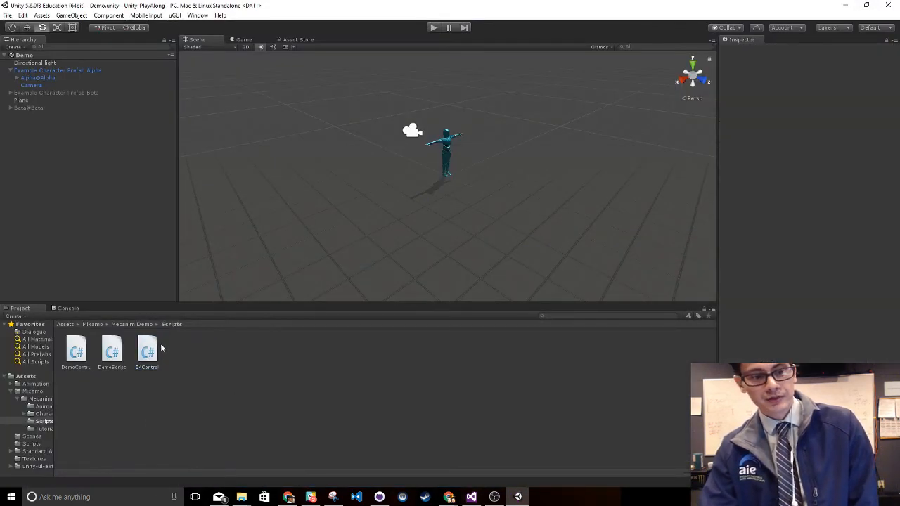
mouse_move(74, 82)
mouse_down()
mouse_move(62, 78)
mouse_move(66, 72)
mouse_up()
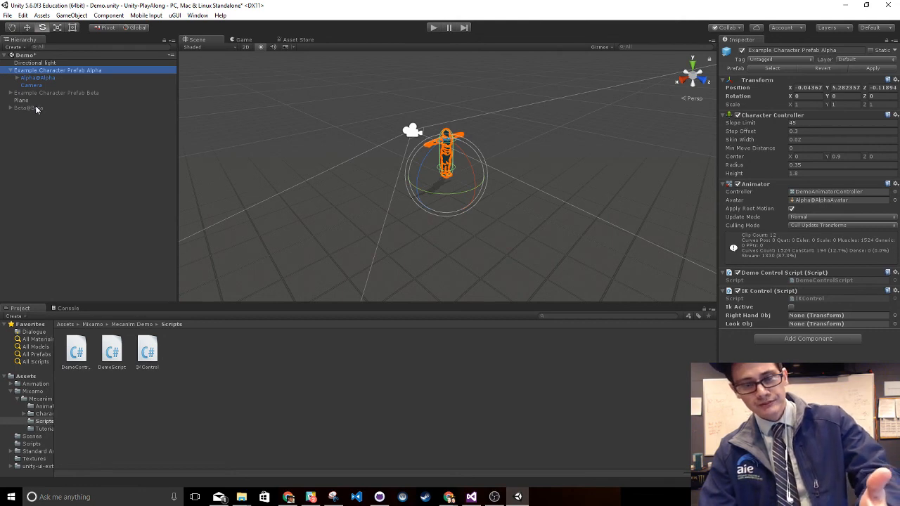
click(50, 172)
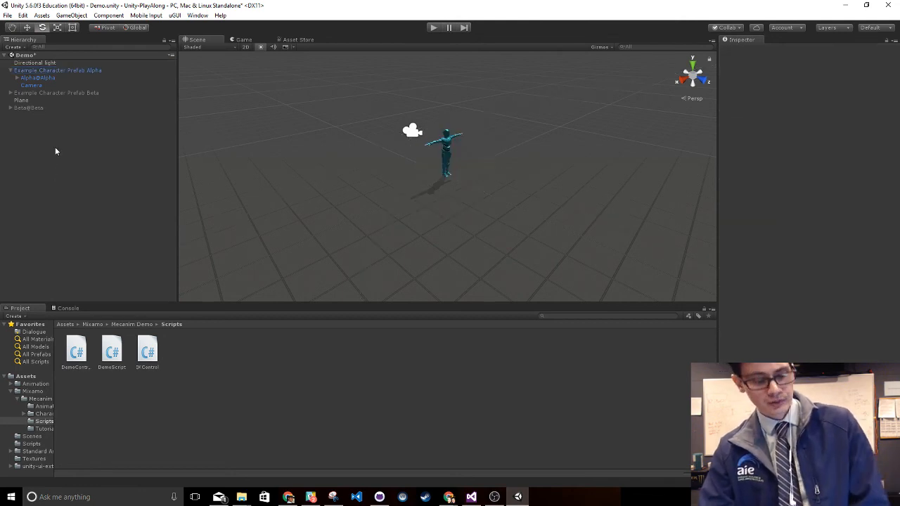
Create a sphere and move it up above the character to a Y position of about 2.89
click(13, 46)
mouse_move(50, 78)
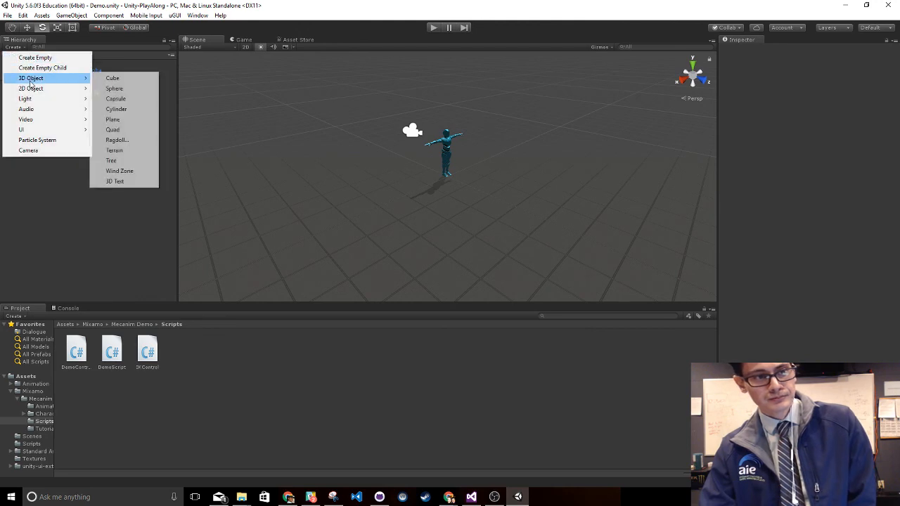
click(118, 88)
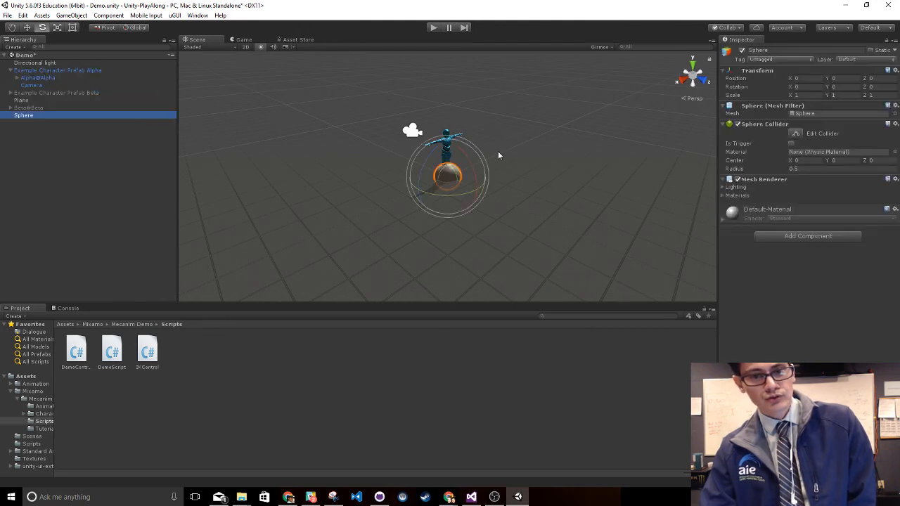
key(w)
drag(449, 144, 450, 78)
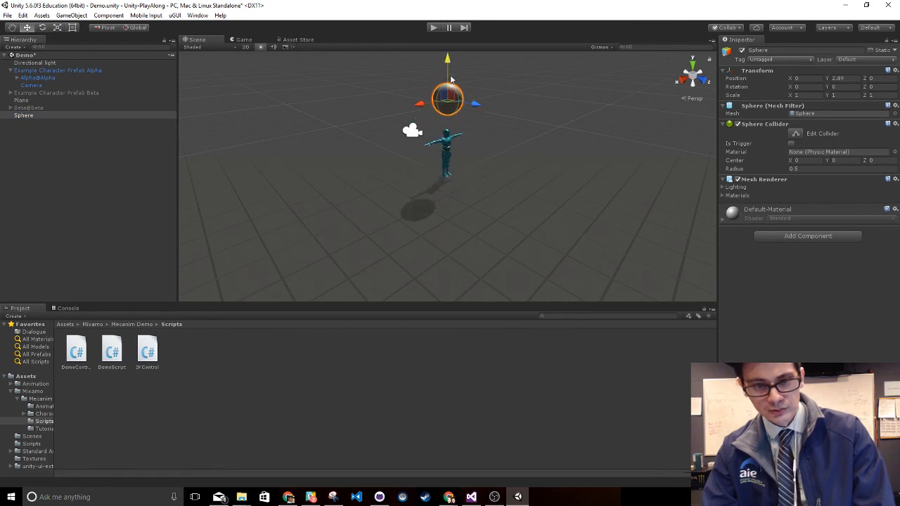
Delete Beta@Beta and Example Character Prefab Beta from the Demo scene
click(35, 109)
key(Delete)
click(54, 92)
key(Delete)
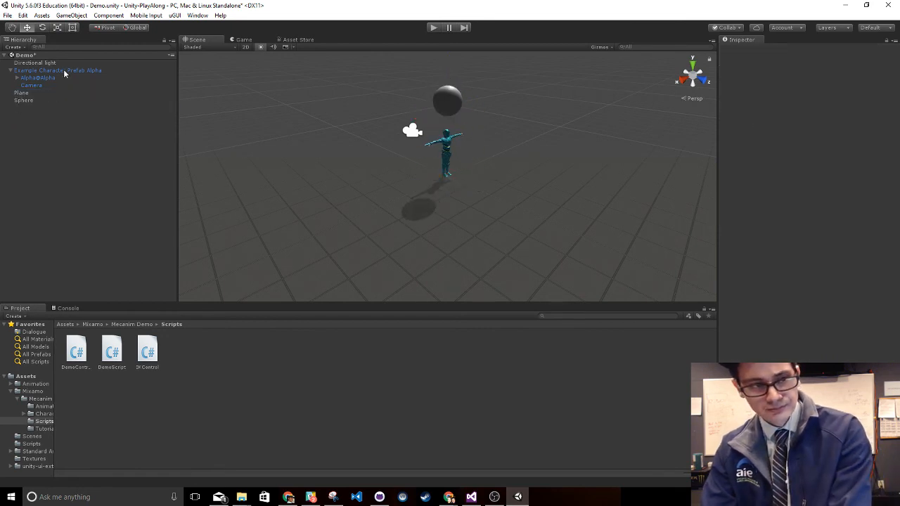
Assign the Sphere as both Right Hand Obj and Look Obj in Example Character Prefab Alpha's IK Control
click(64, 71)
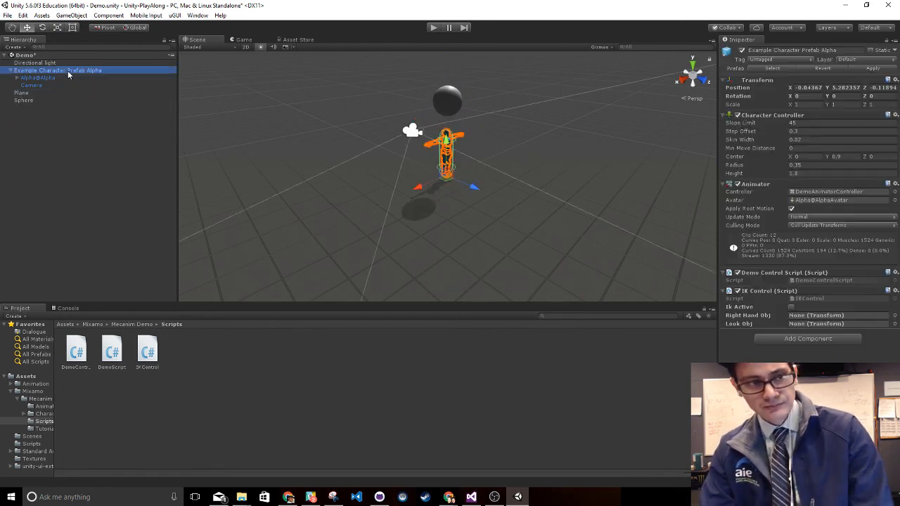
click(37, 95)
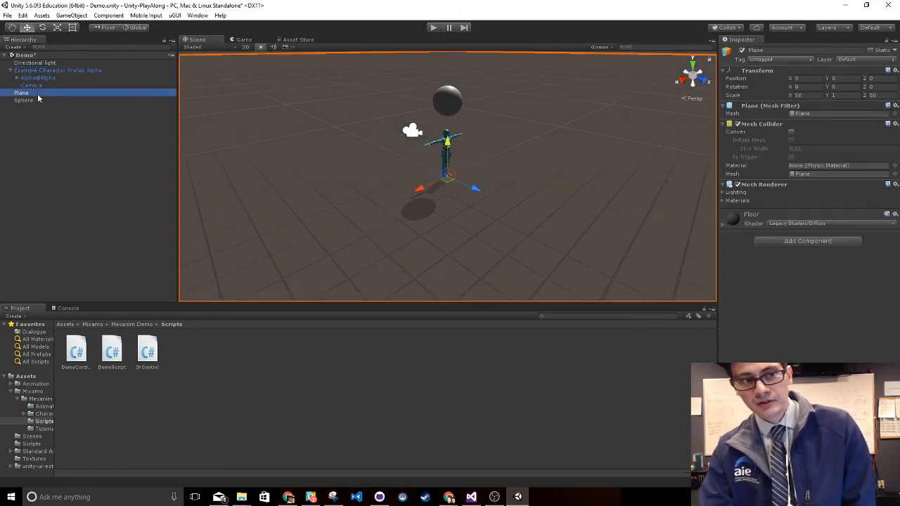
click(42, 71)
drag(31, 101, 808, 320)
drag(37, 99, 847, 324)
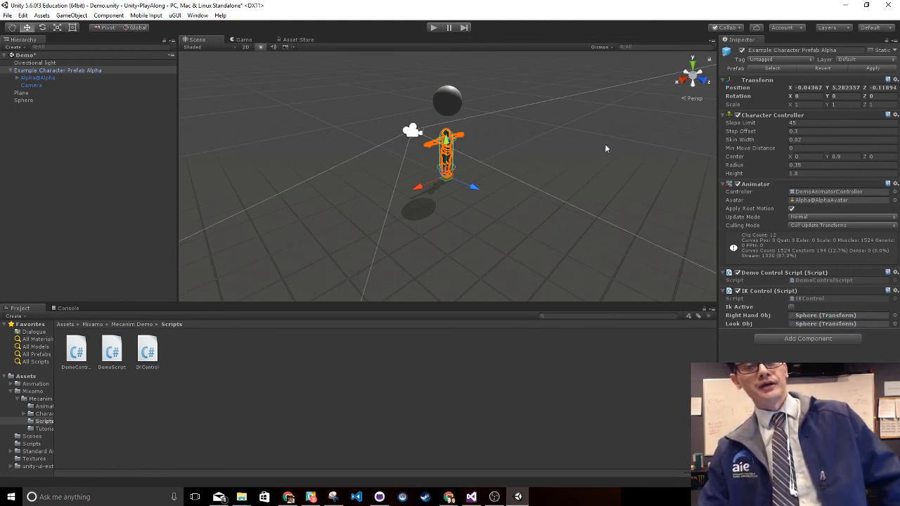
Play the scene, enable Ik Active on the Alpha character to test its IK, and stop playback
click(435, 29)
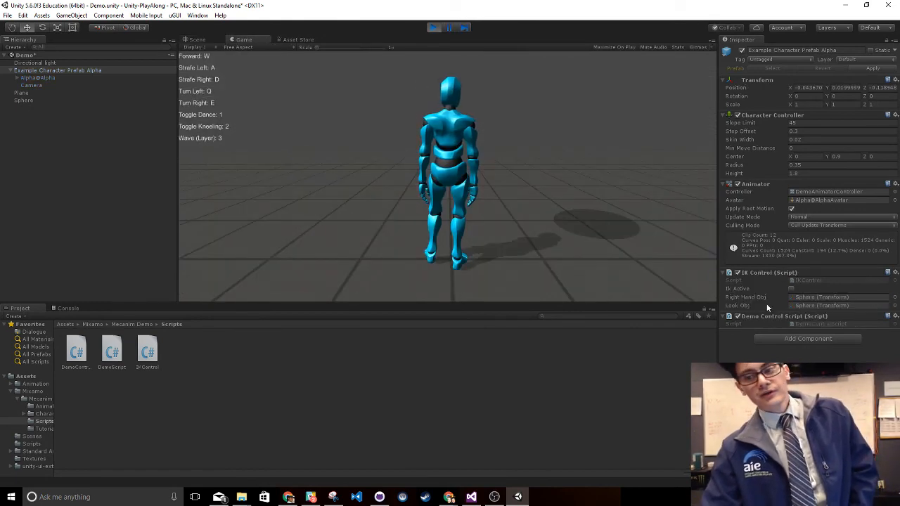
click(792, 289)
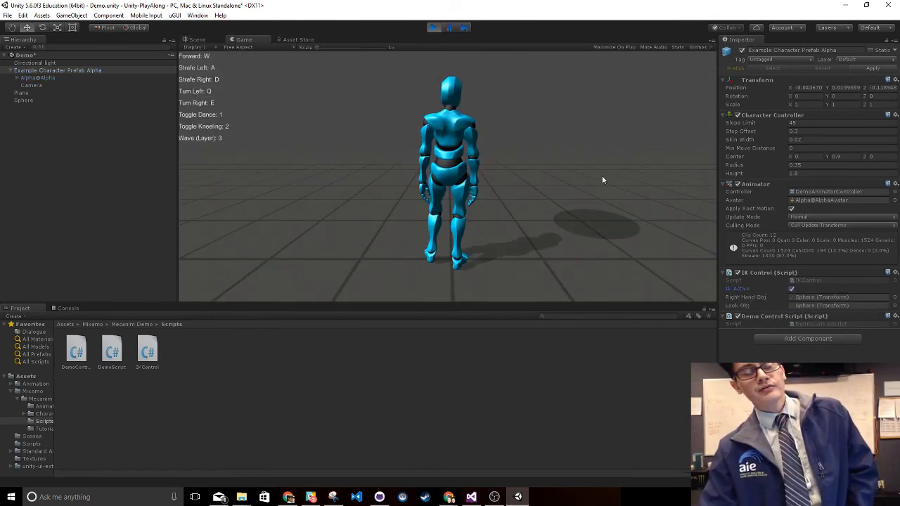
click(434, 28)
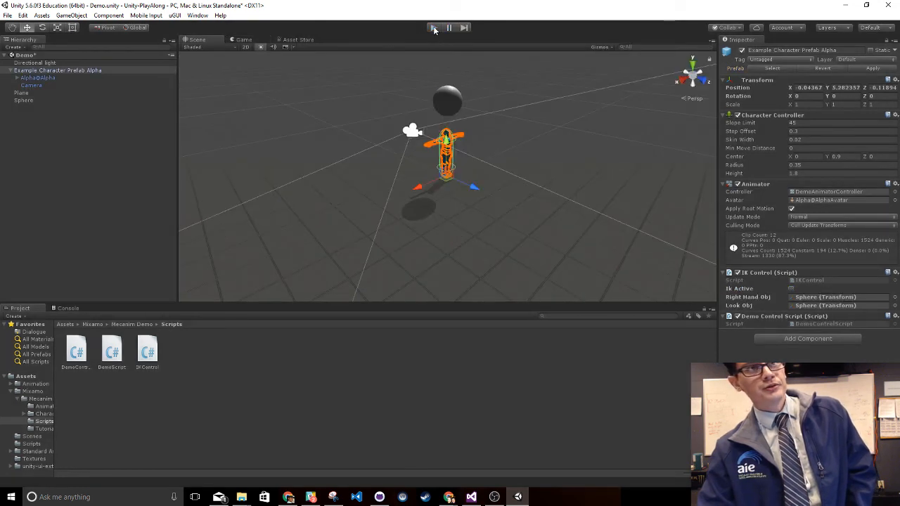
Open DemoAnimatorController from the Mecanim Demo folder and enable IK Pass on its Base Layer
click(40, 399)
double_click(254, 349)
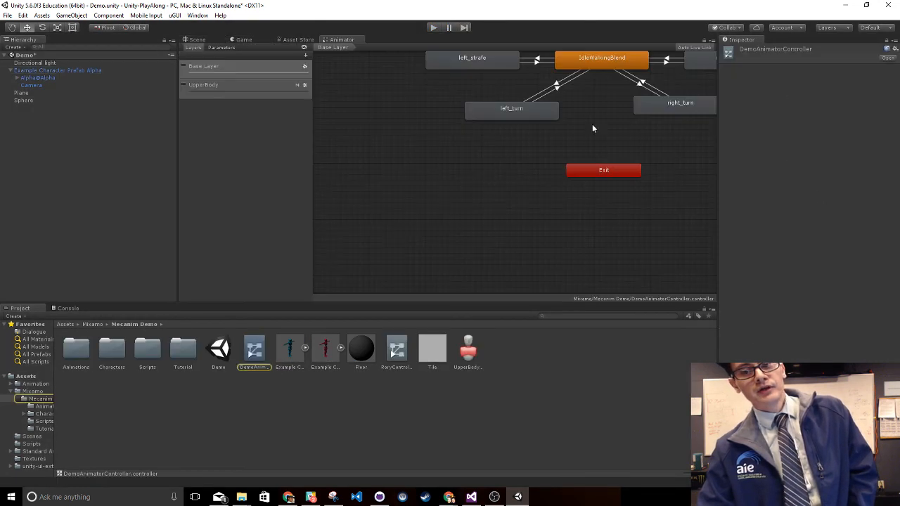
click(304, 67)
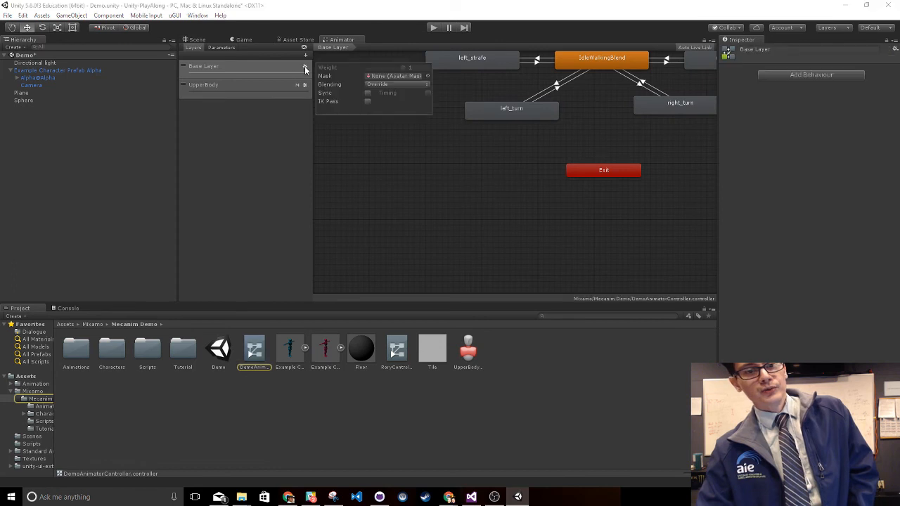
click(367, 101)
Play the scene again, strafe the Alpha character left and stop playback
click(434, 28)
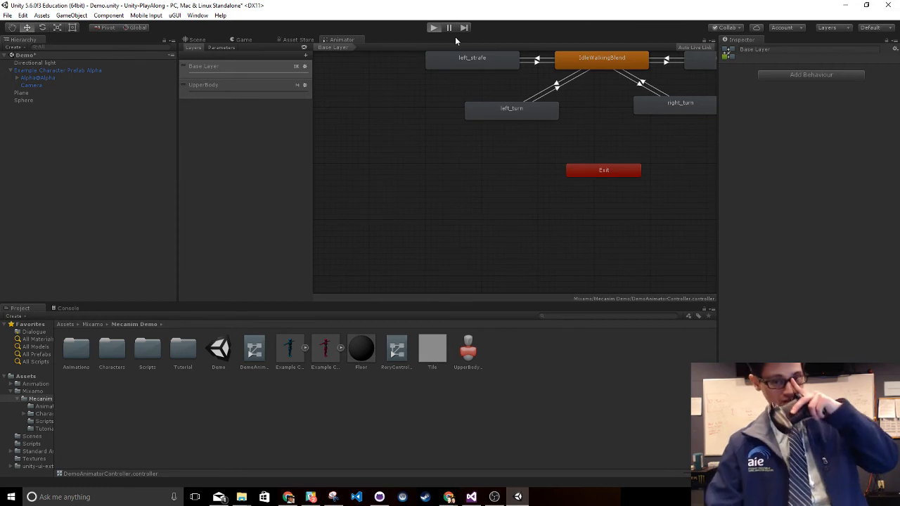
key(a)
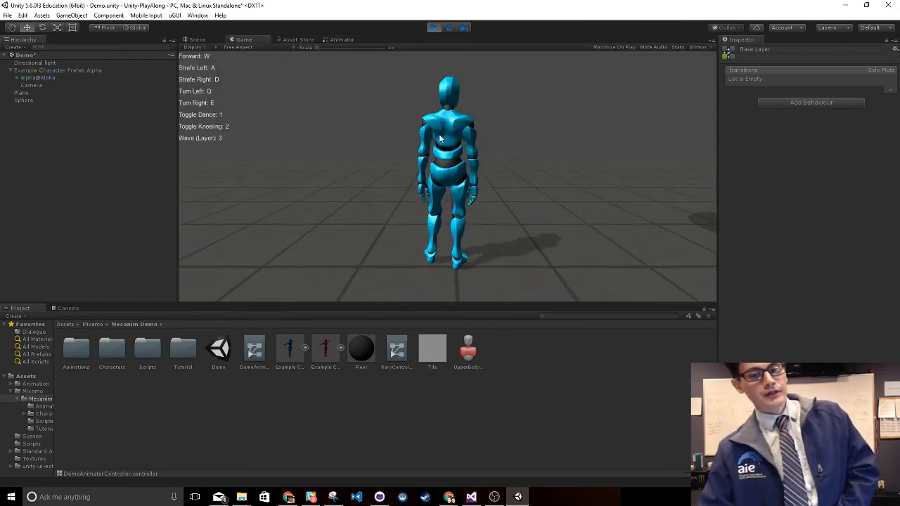
click(434, 28)
Open the Alpha@AlphaAvatar asset used by Example Character Prefab Alpha's Animator
click(74, 71)
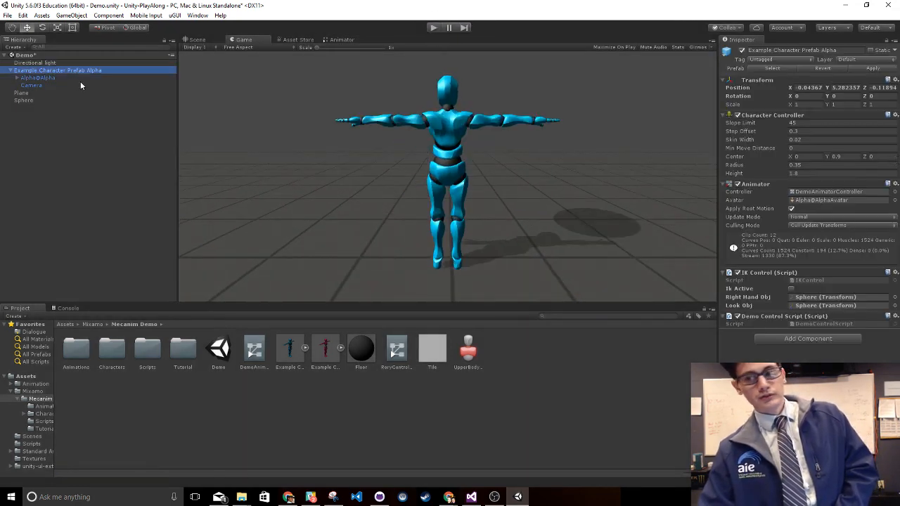
click(824, 201)
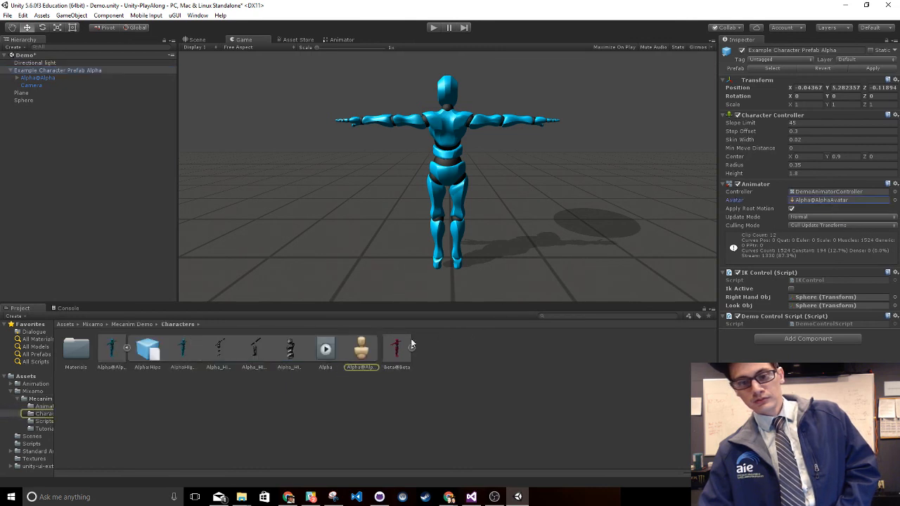
double_click(824, 200)
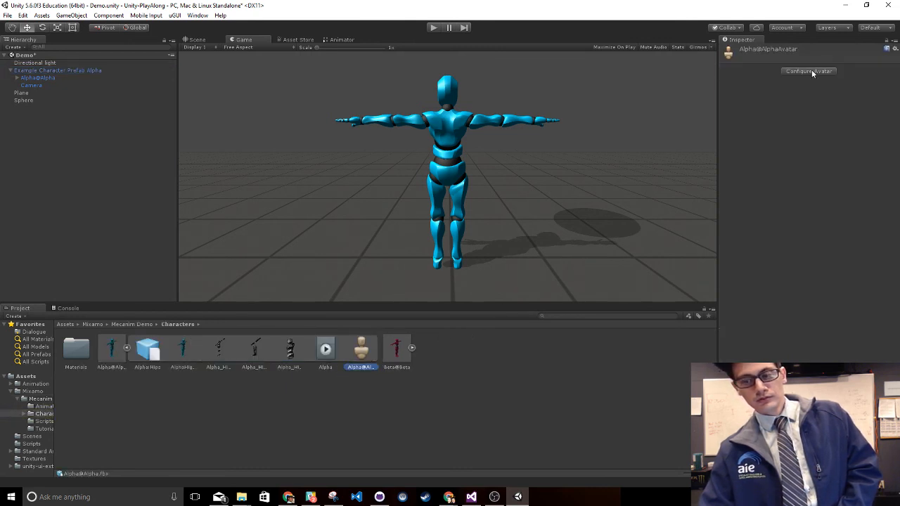
Examine Alpha@Alpha's Rig and Animations import settings, expanding the Alpha clip's Mask and its Humanoid section
click(107, 357)
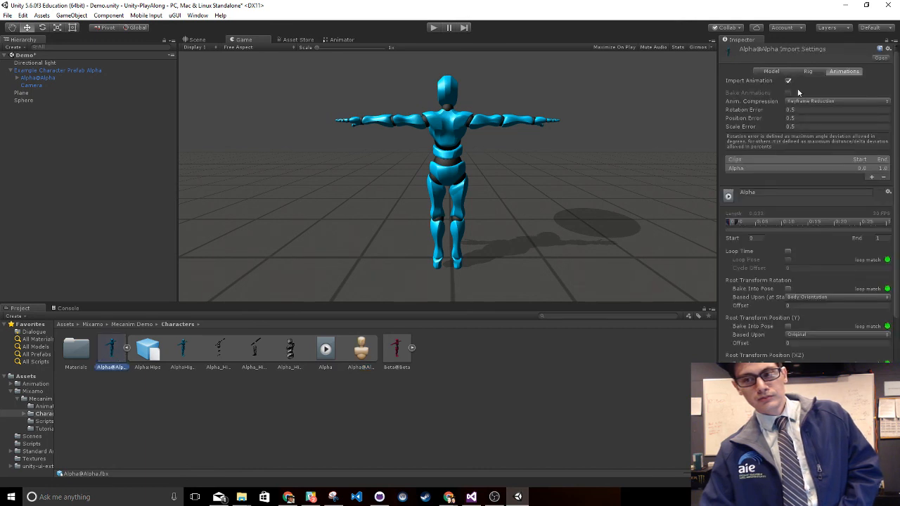
click(811, 71)
click(847, 71)
scroll(775, 275, down, 5)
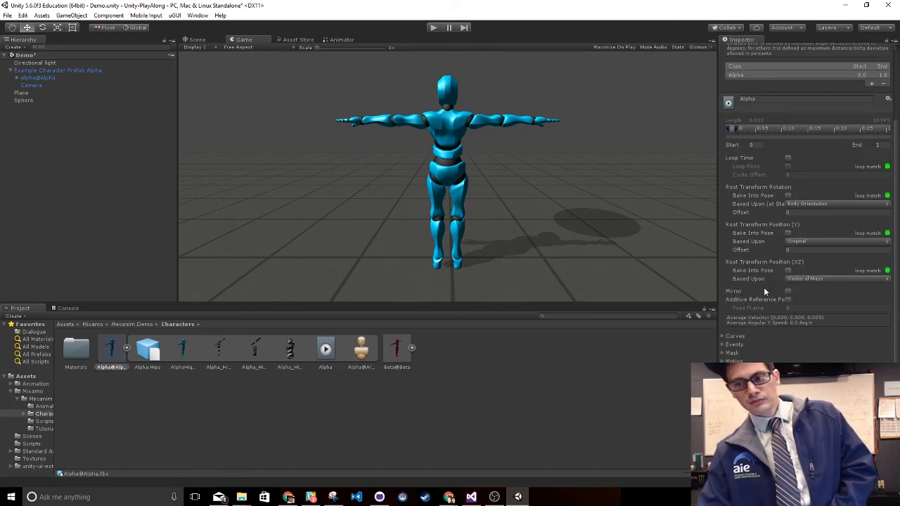
click(734, 353)
scroll(784, 326, down, 2)
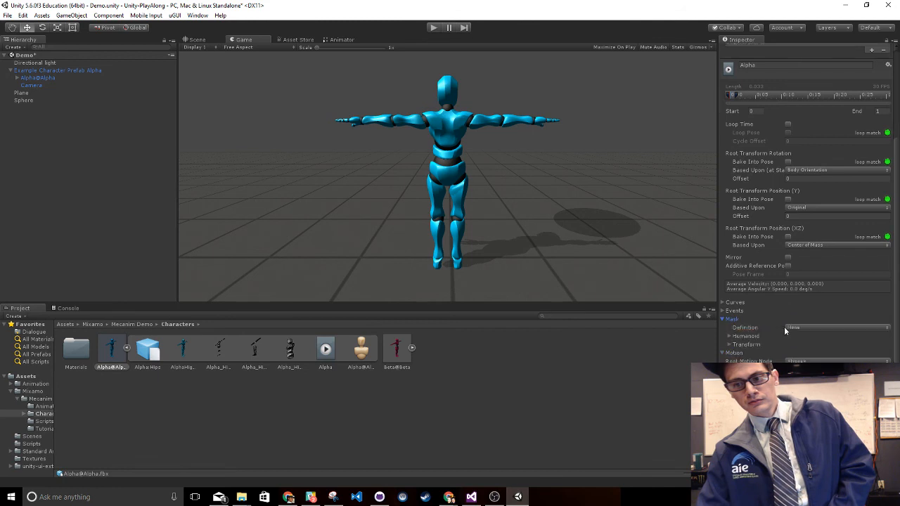
scroll(786, 304, down, 5)
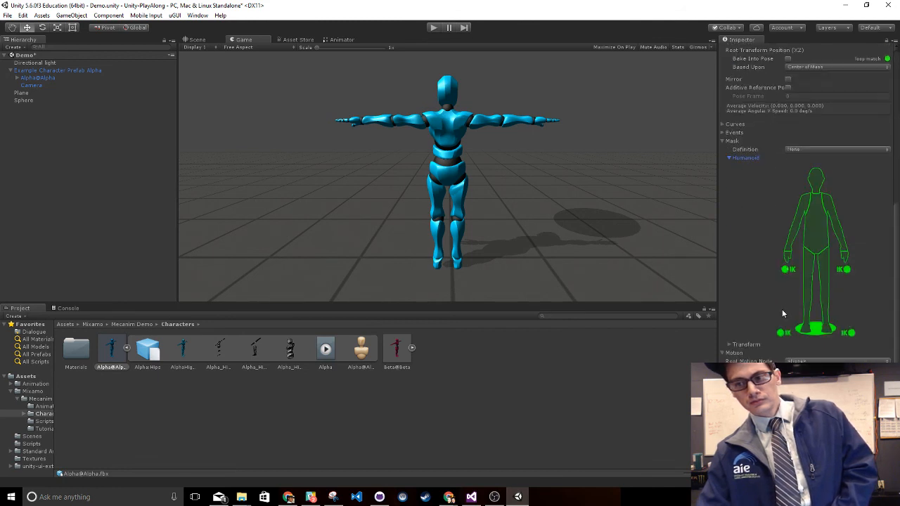
Play the scene and enable Ik Active in the IK Control script of Example Character Prefab Alpha
click(434, 27)
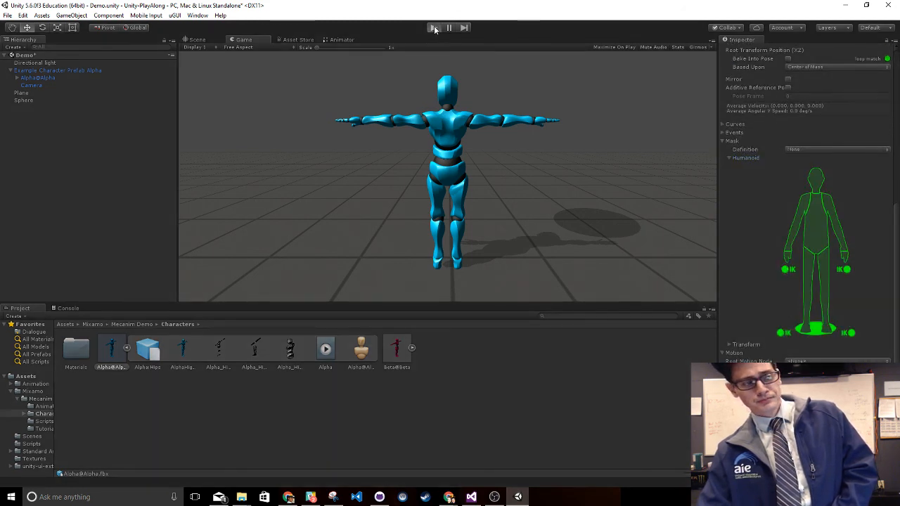
click(70, 70)
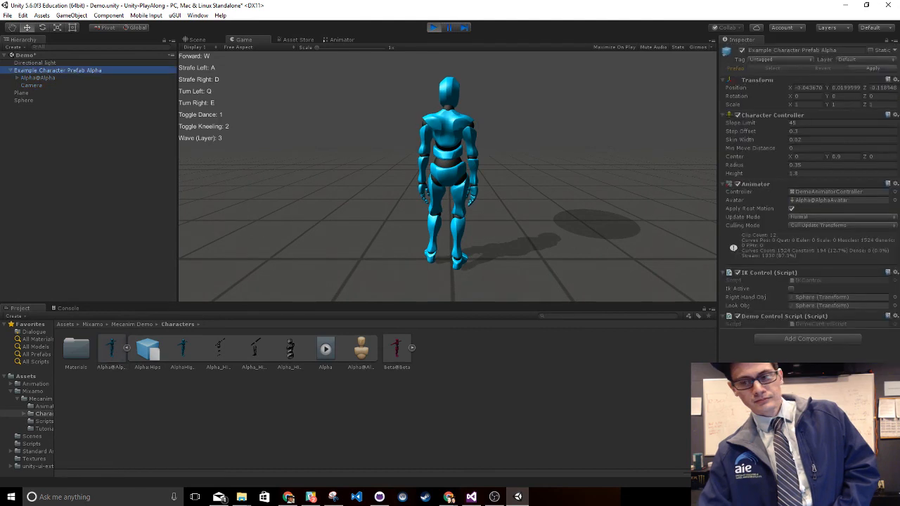
click(791, 289)
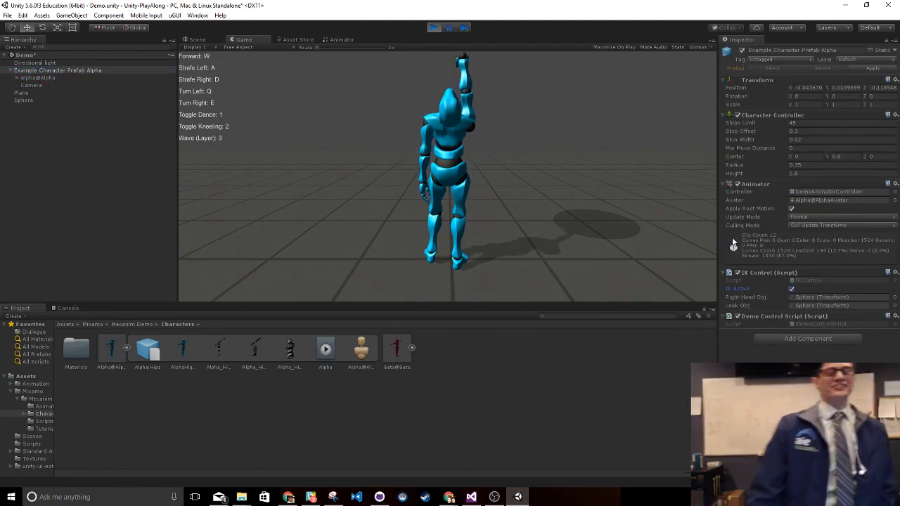
Test the IK by strafing the Alpha character left and right and turning it, and stop playback
click(664, 204)
key(a)
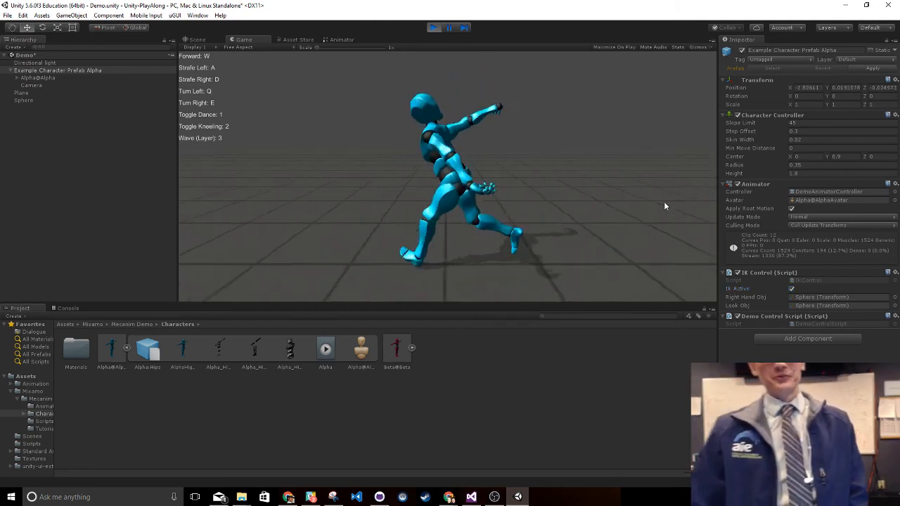
key(d)
key(a)
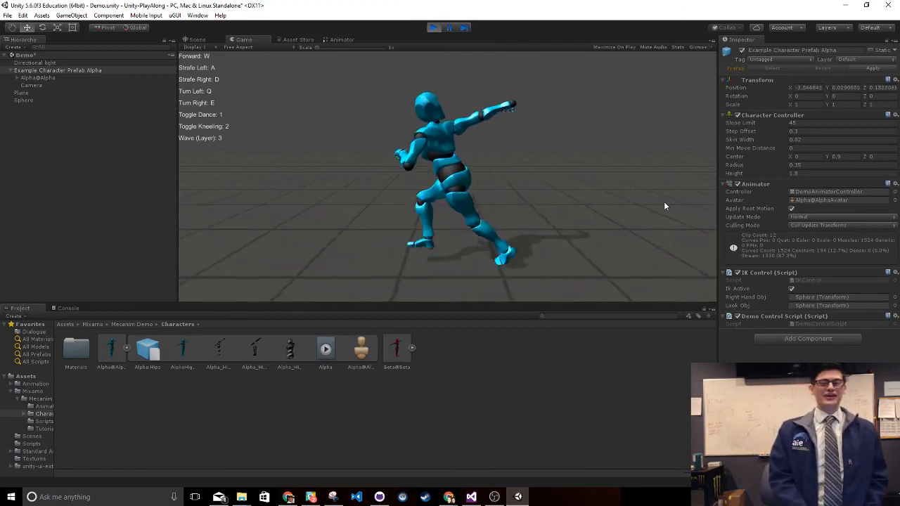
key(d)
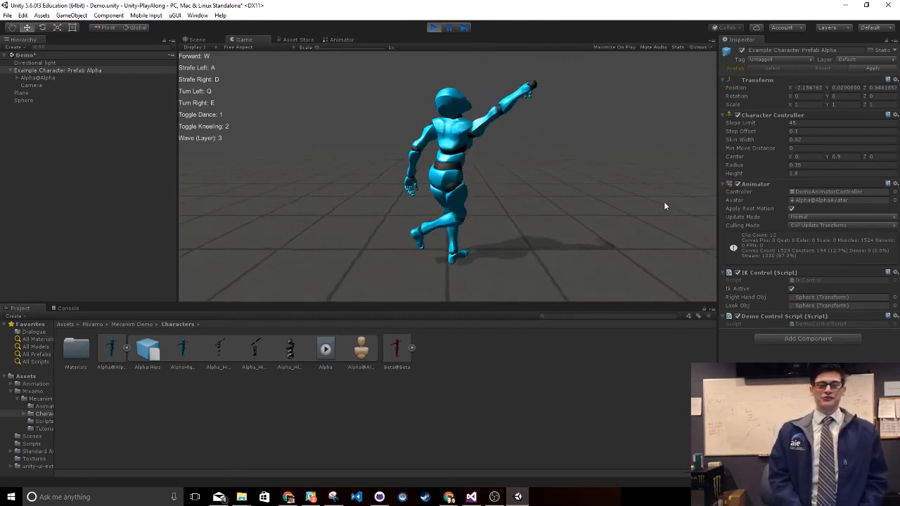
key(e)
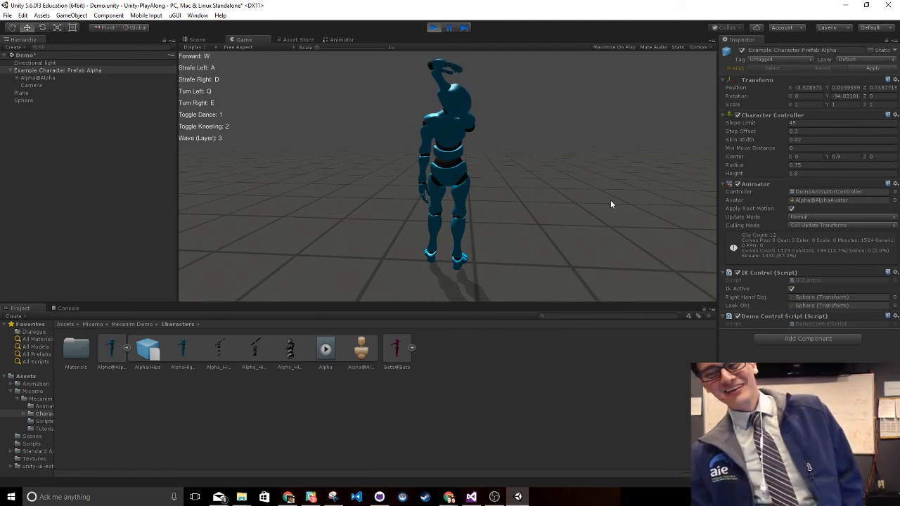
click(433, 27)
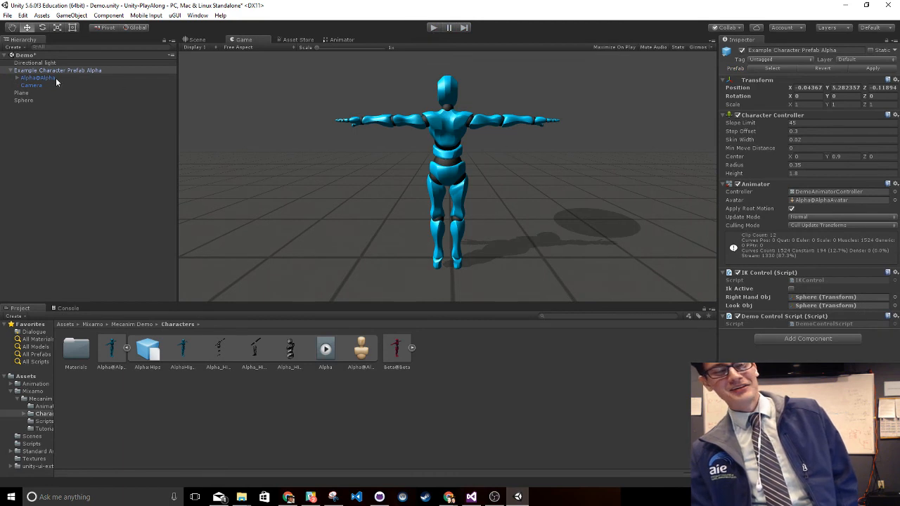
Create a second 3D sphere and assign it as the Look Obj of Example Character Prefab Alpha's IK Control
click(15, 48)
mouse_move(48, 79)
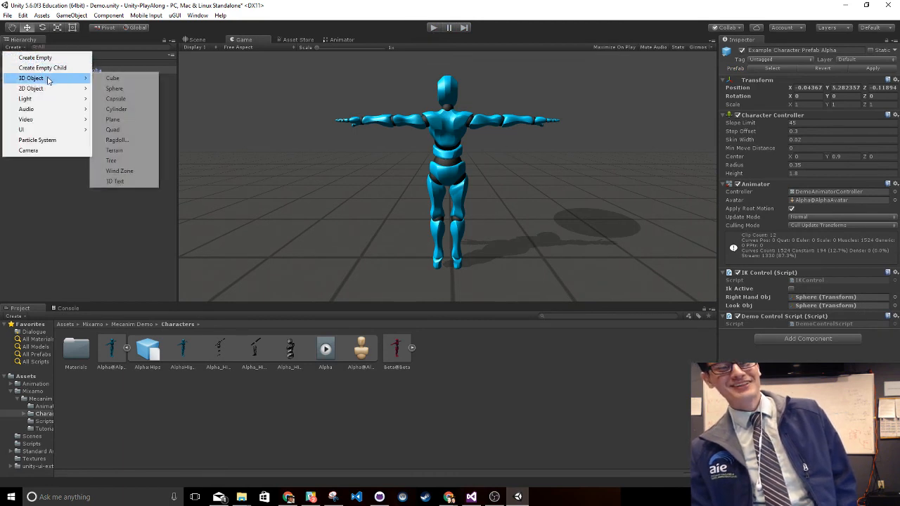
click(119, 88)
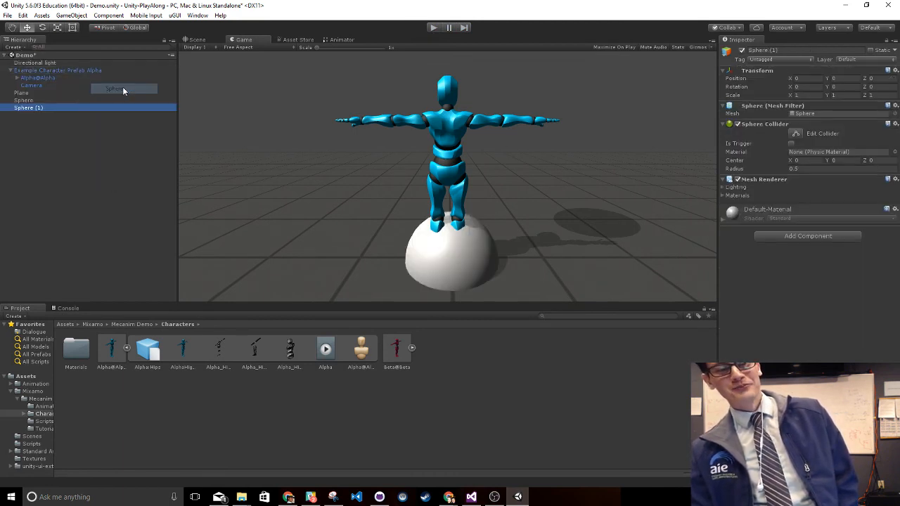
click(42, 71)
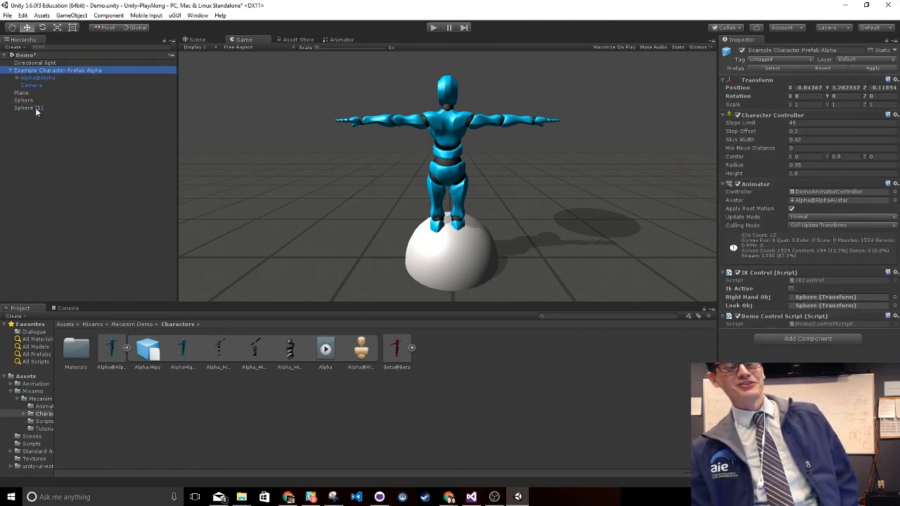
drag(38, 106, 861, 307)
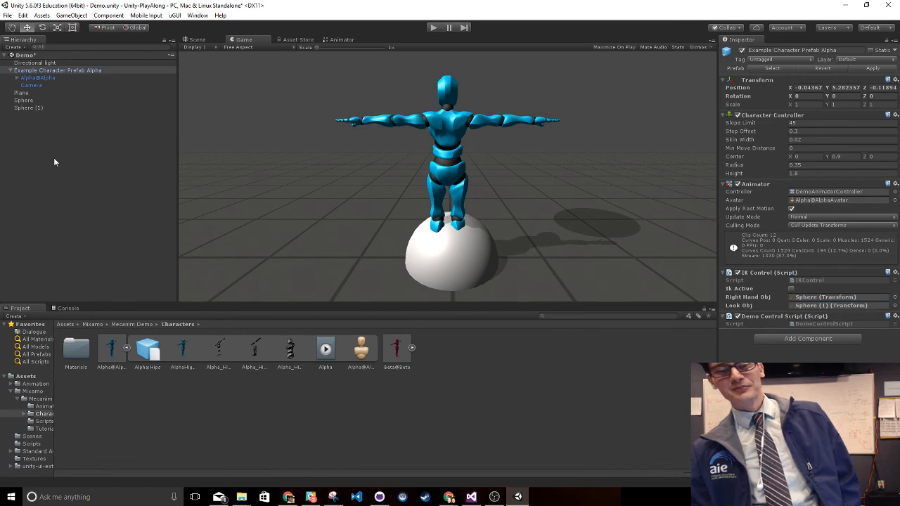
Parent Sphere (1) to Example Character Prefab Alpha and reset its position to 0, 0, 0
click(33, 108)
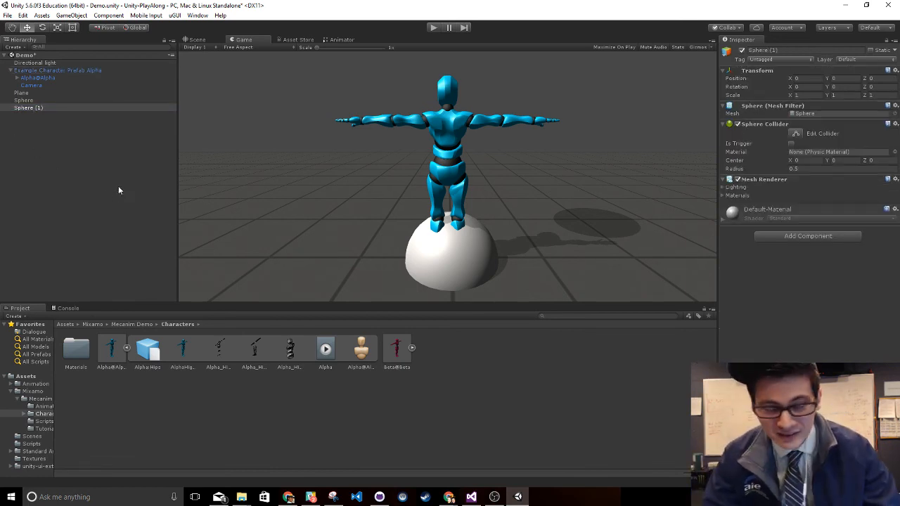
click(60, 71)
click(59, 110)
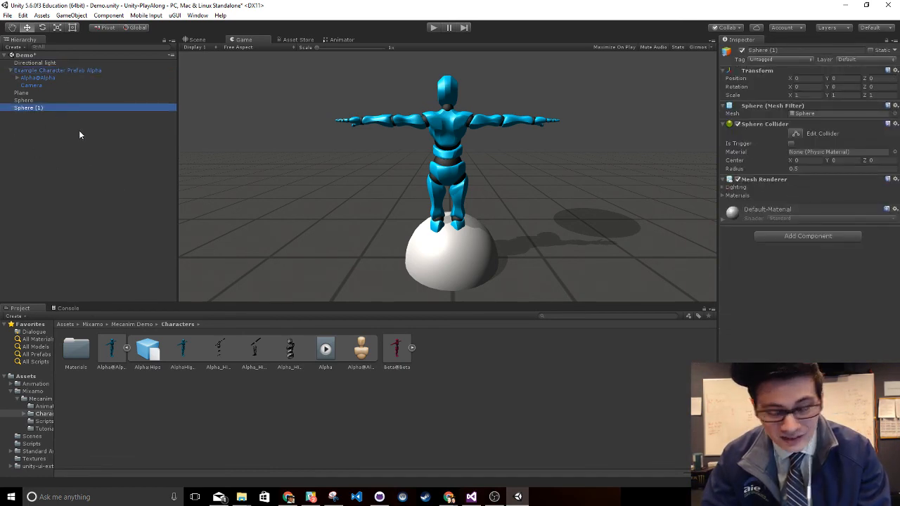
drag(48, 108, 61, 72)
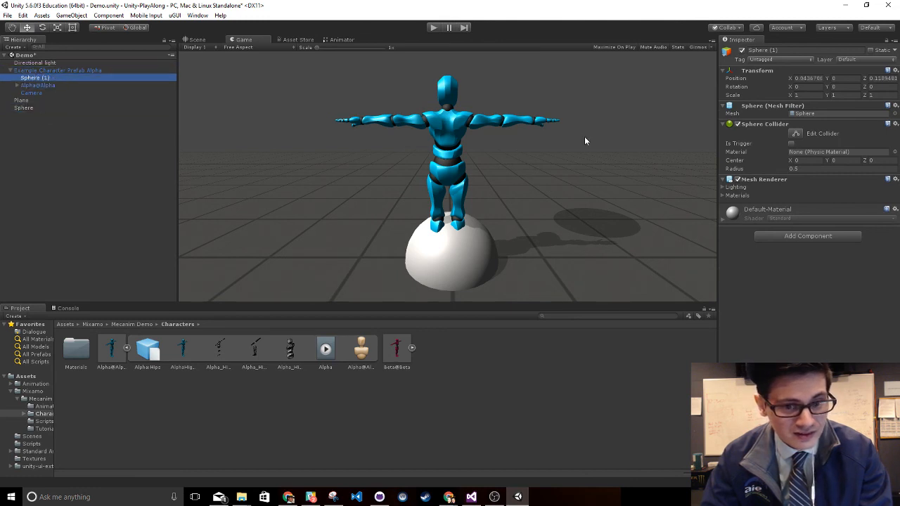
right_click(757, 71)
click(773, 74)
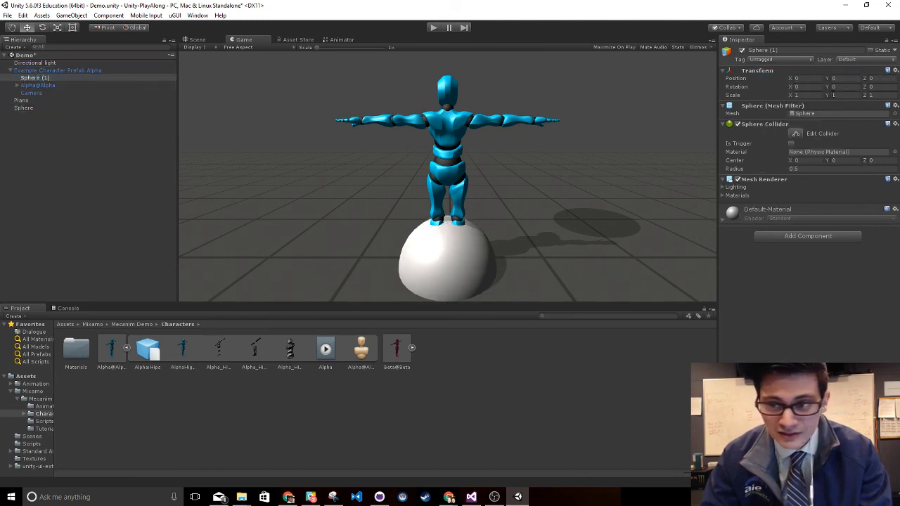
Move Sphere (1) up and in front of the character to about Y 2.13, Z 2.13
drag(828, 80, 857, 80)
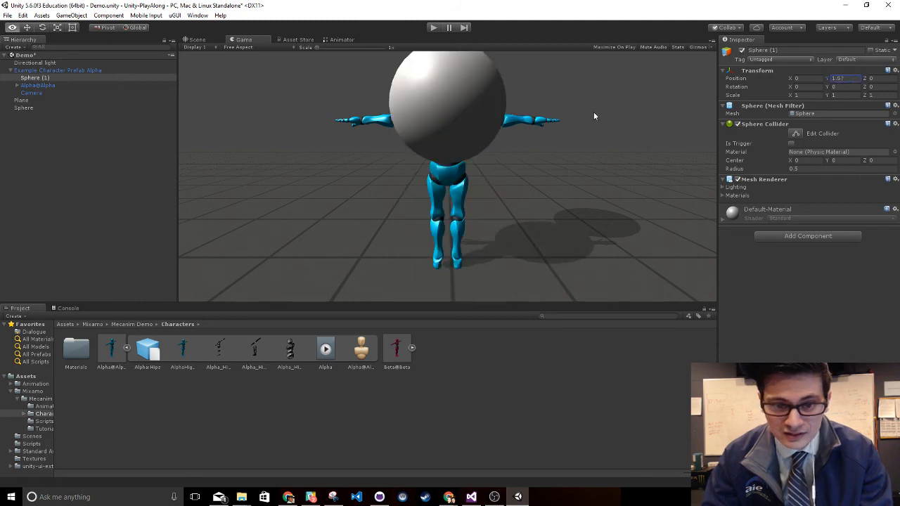
key(ctrl+1)
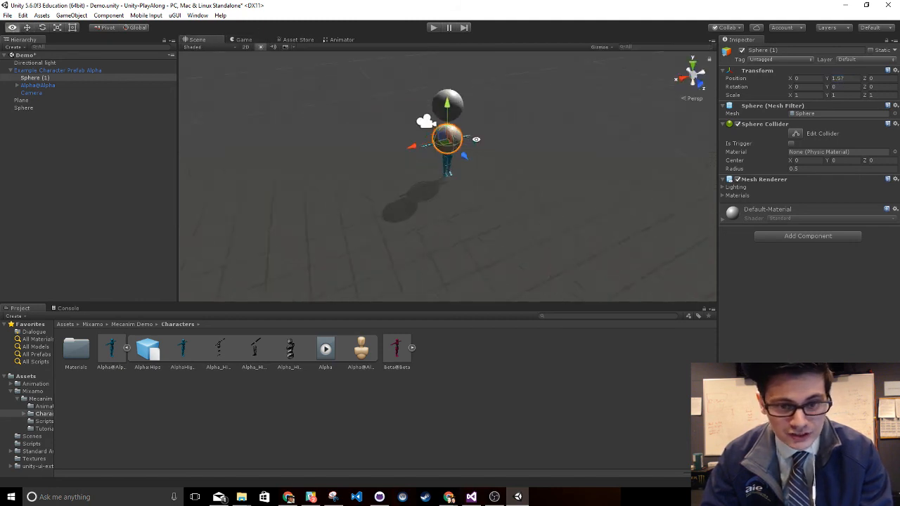
alt+drag(476, 139, 421, 173)
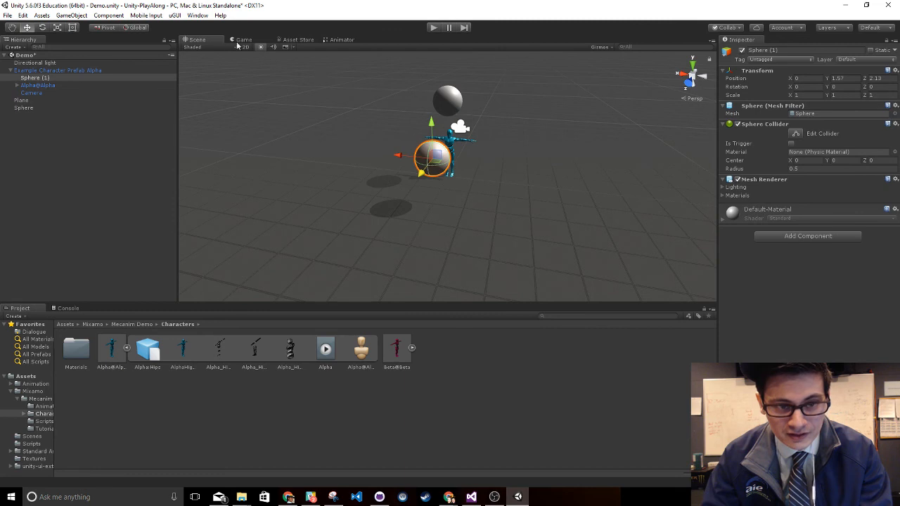
drag(431, 124, 431, 104)
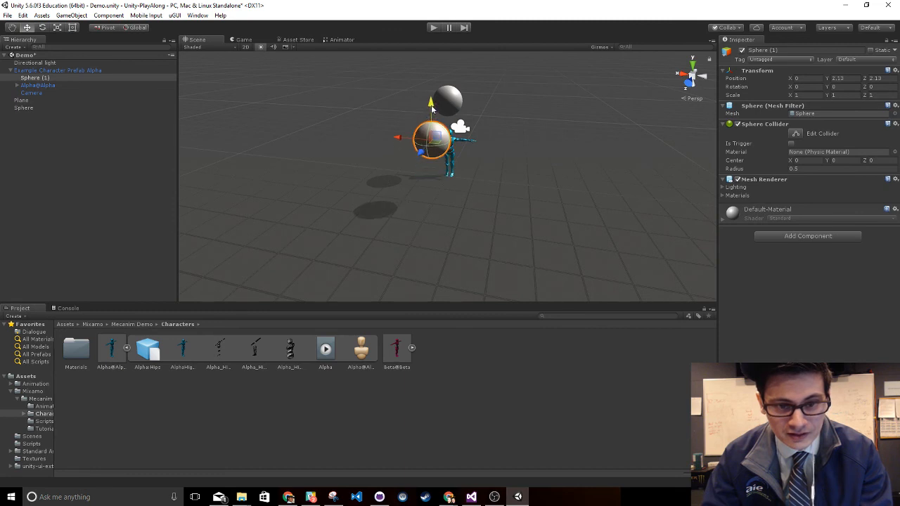
Play the scene and strafe the Alpha character left and right with Ik Active still off
click(433, 28)
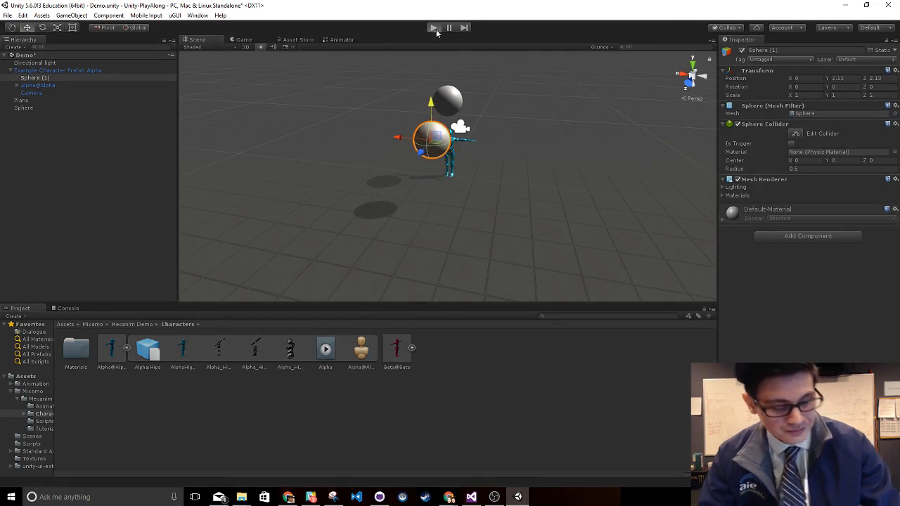
key(a)
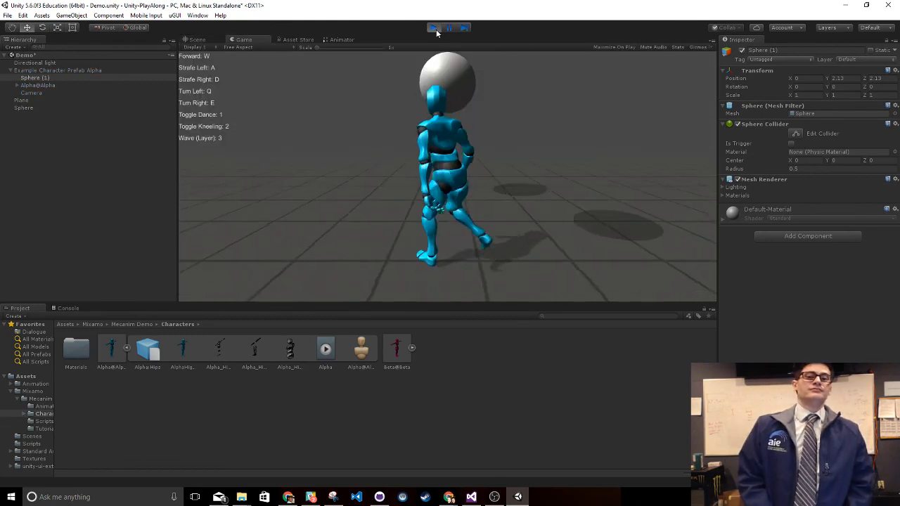
key(d)
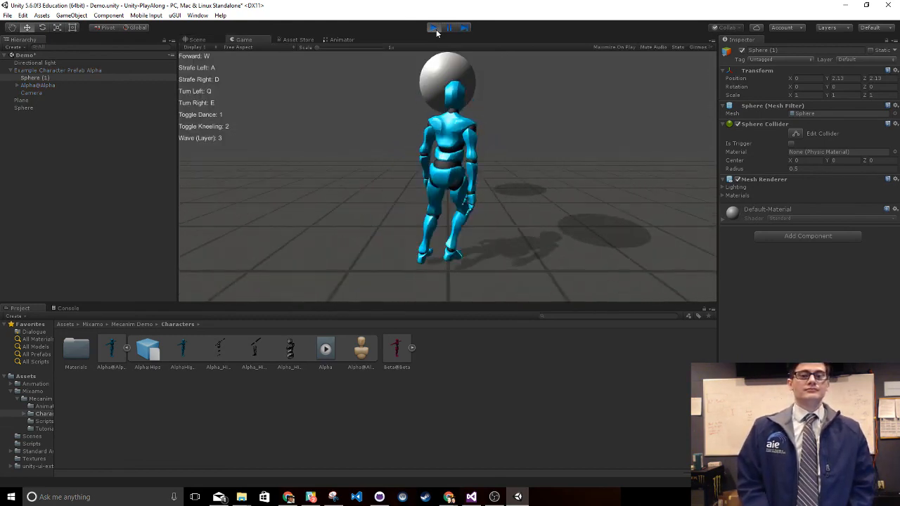
key(a)
key(d)
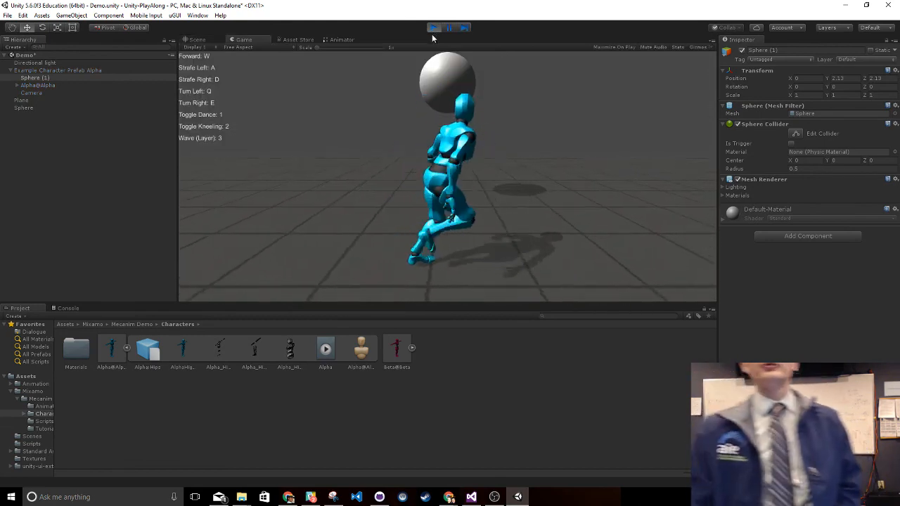
Enable Ik Active on Example Character Prefab Alpha during playback and strafe the character left and right
click(75, 70)
click(791, 289)
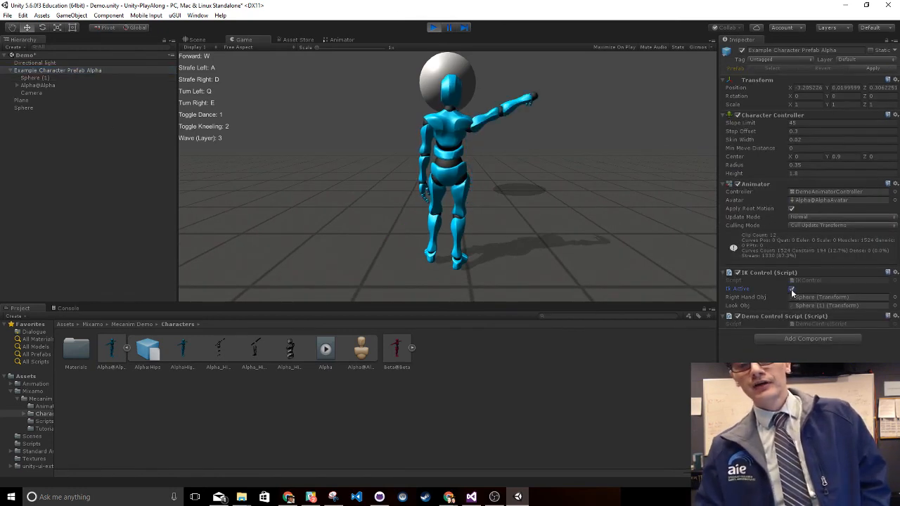
key(a)
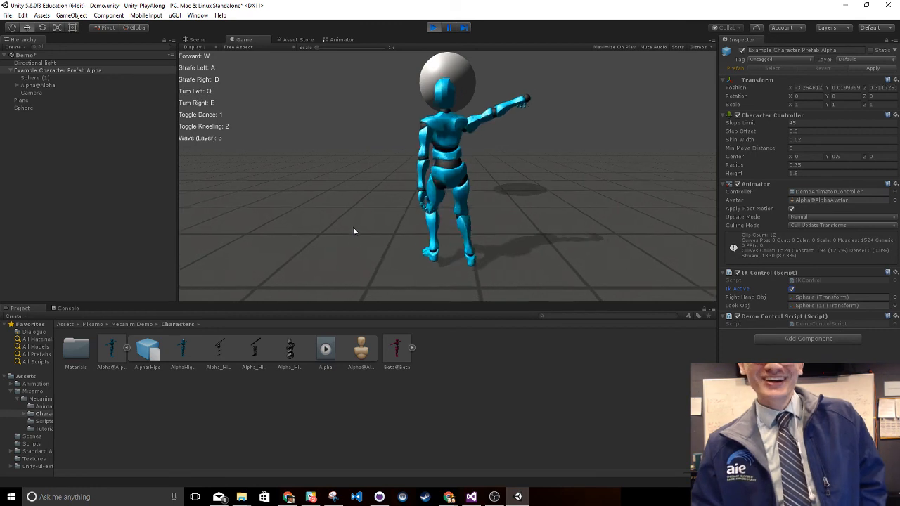
key(d)
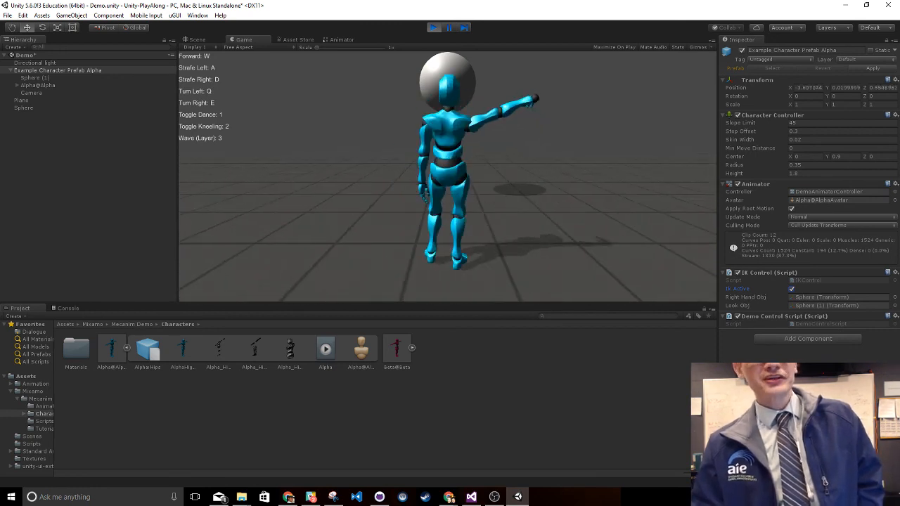
Lower Sphere (1) to about Y 1.87 during playback to test the head's look target, and stop the scene
click(52, 78)
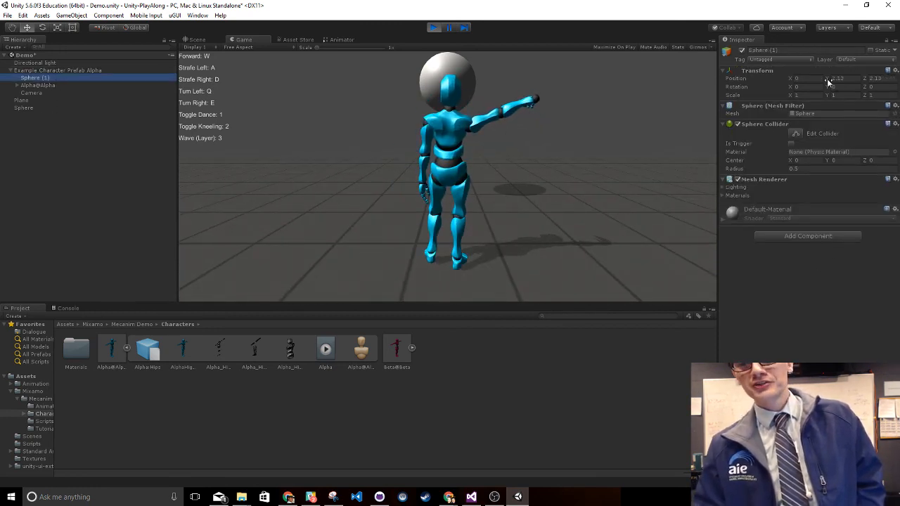
drag(828, 78, 815, 53)
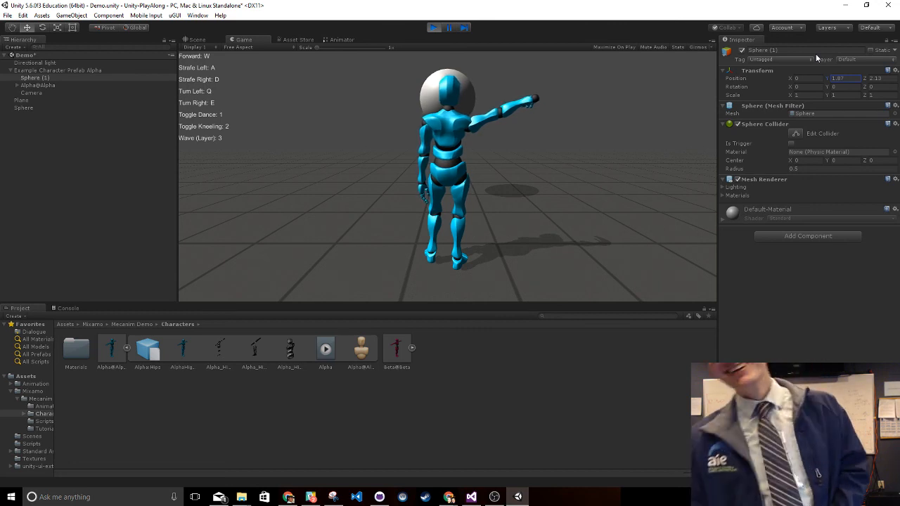
click(433, 29)
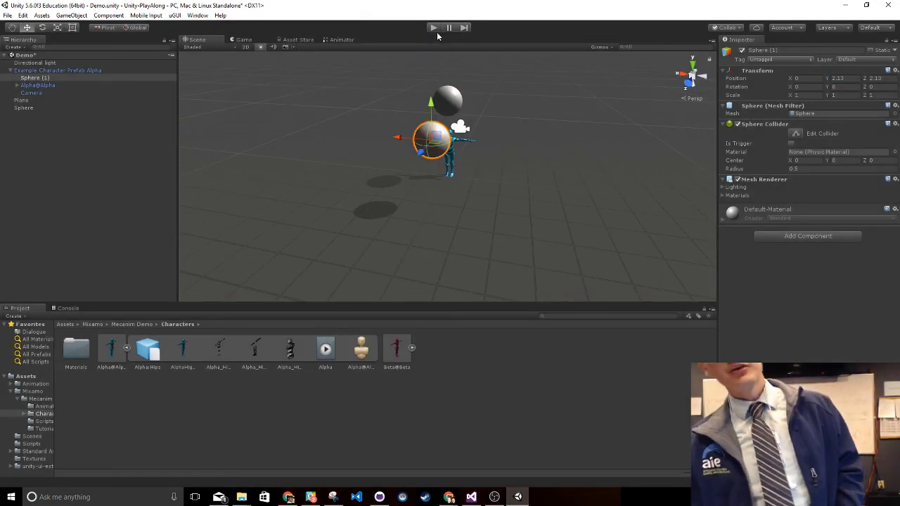